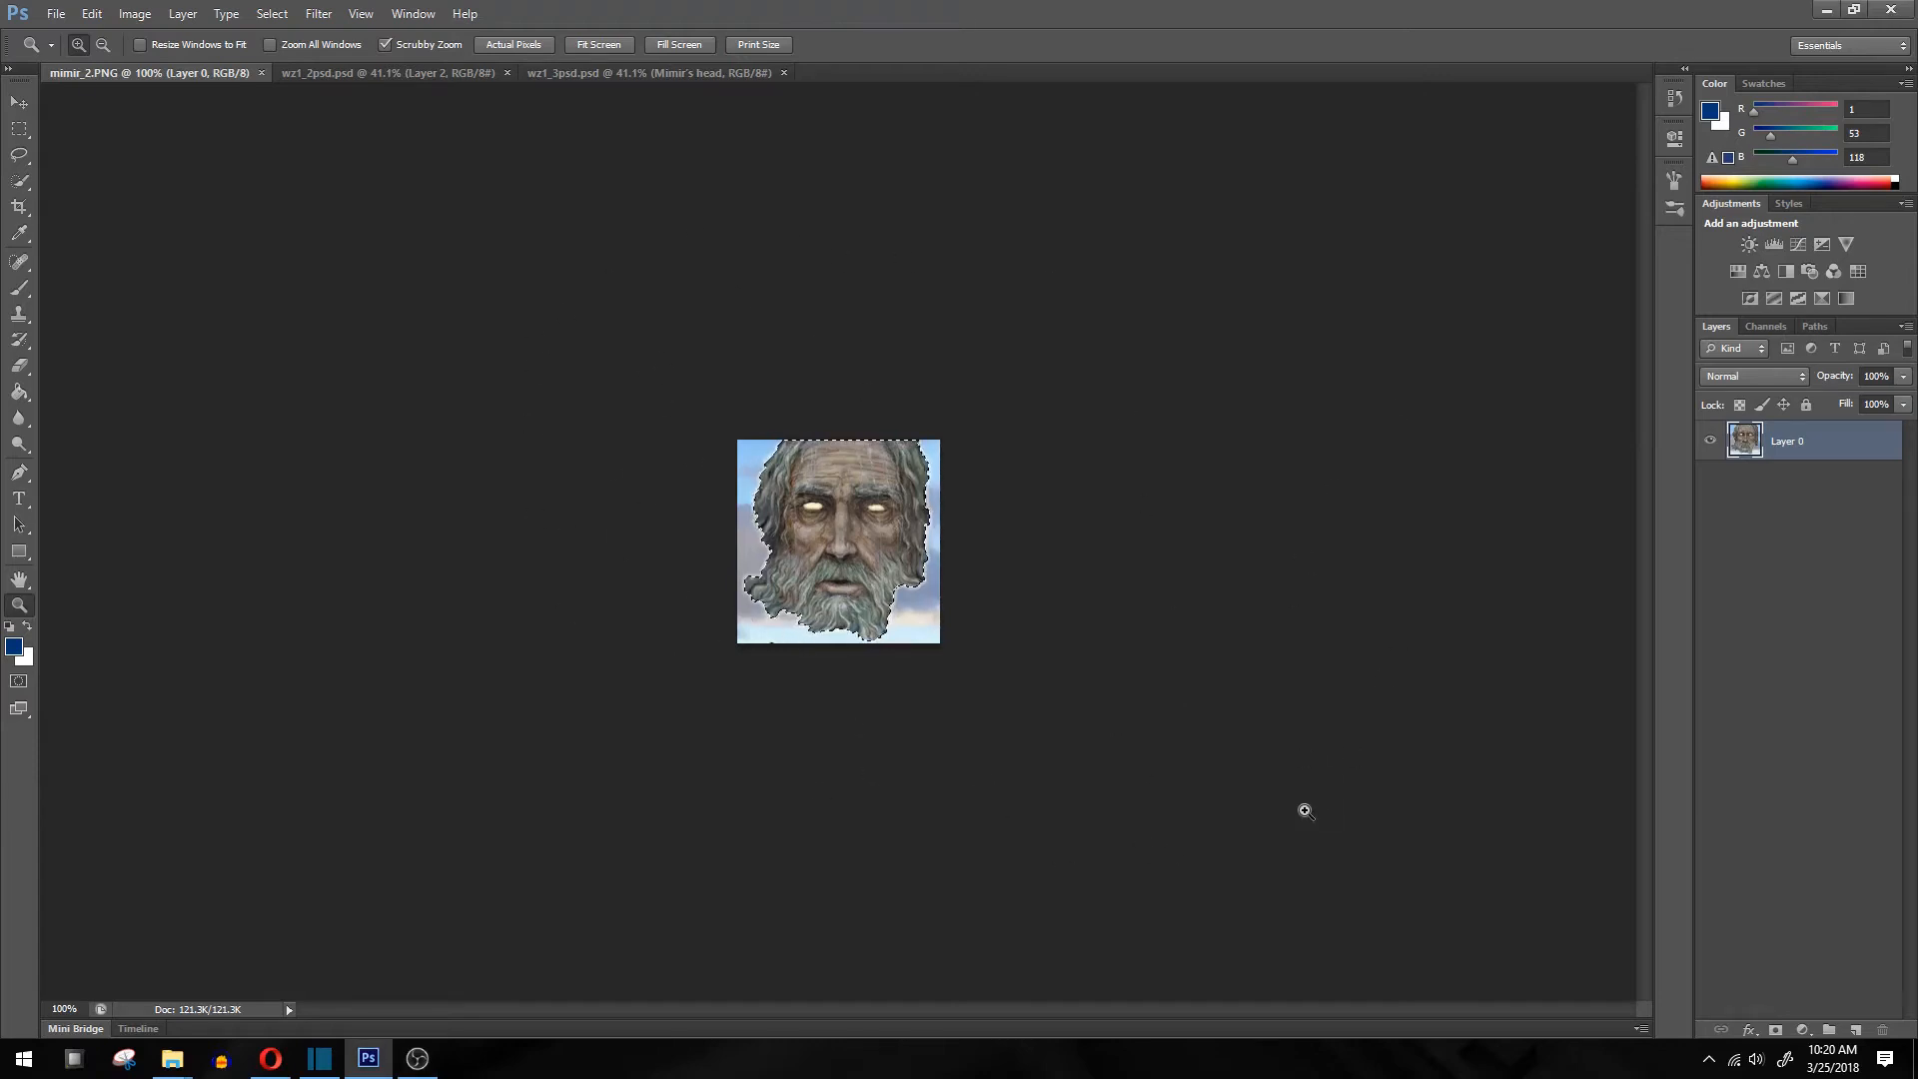
# Clear the selection around the bearded head in mimir_2.PNG
pyautogui.click(25, 133)
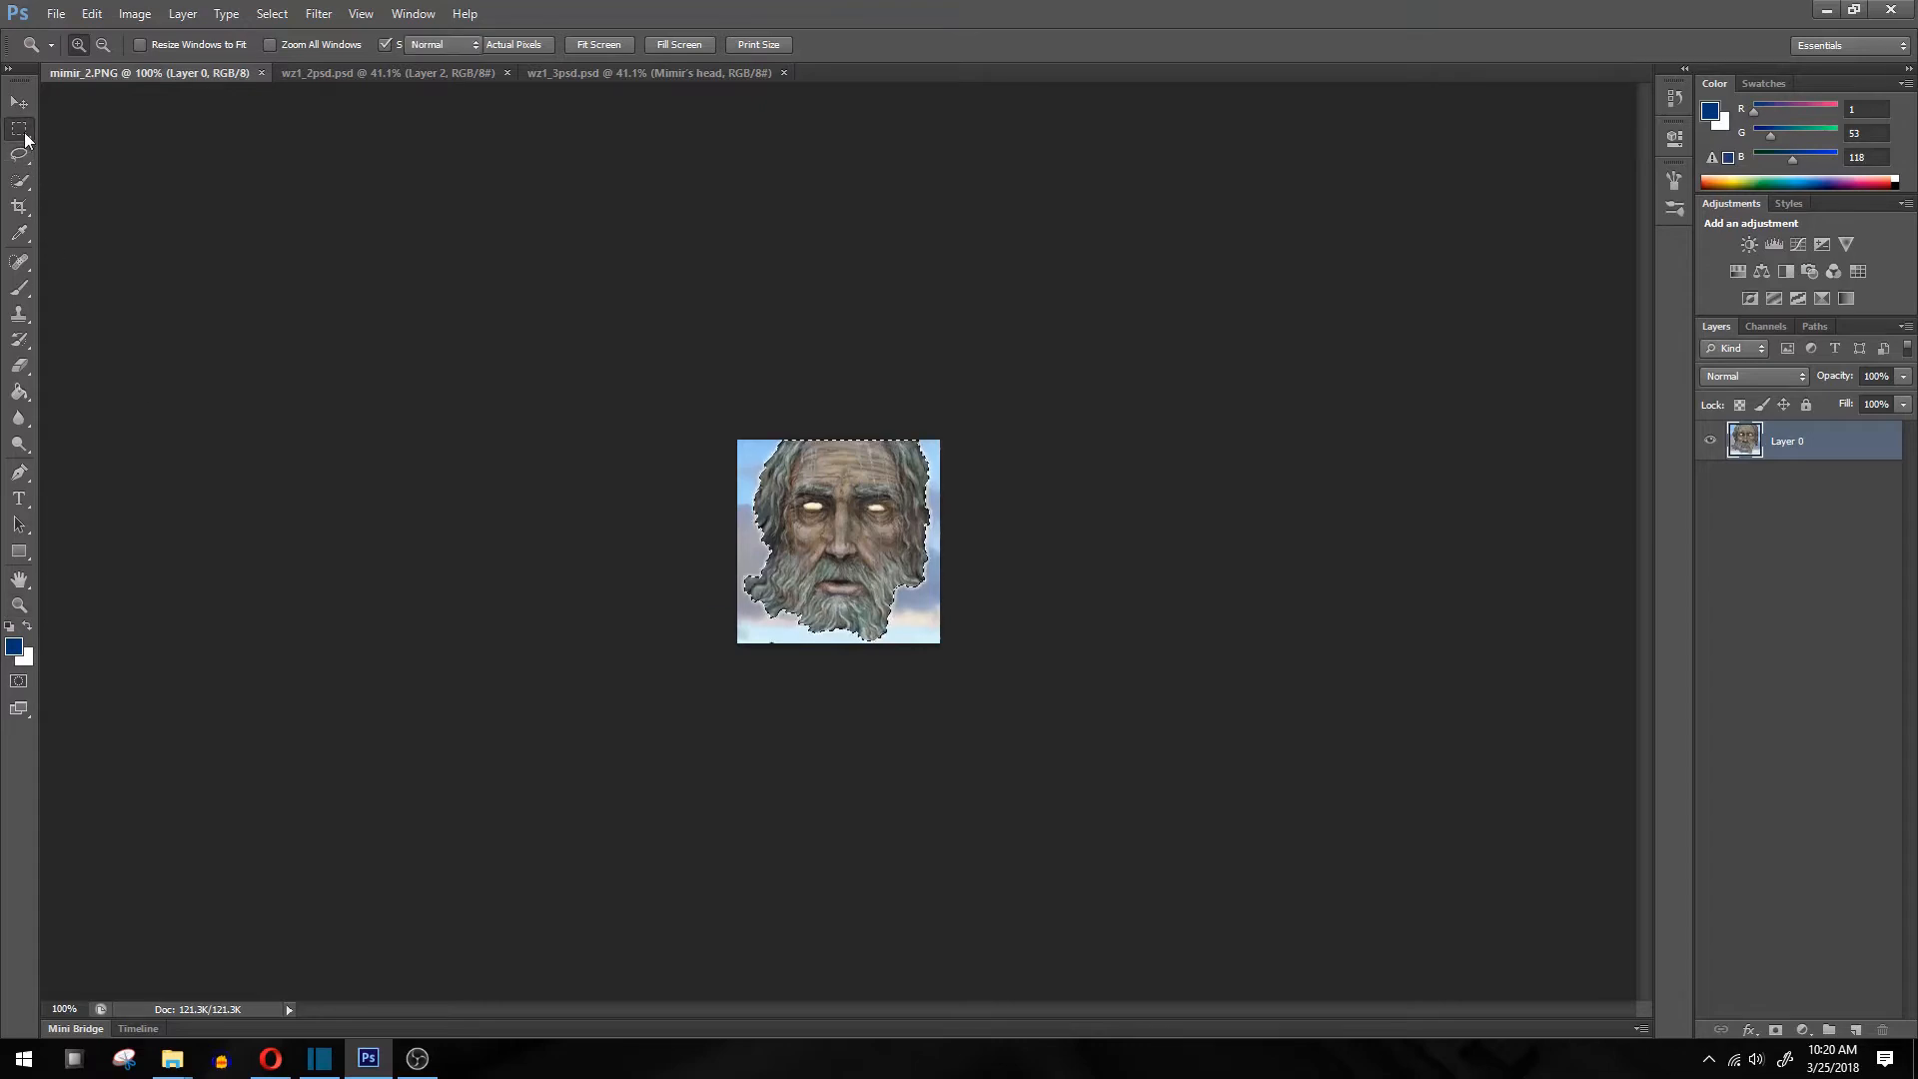
pyautogui.click(804, 647)
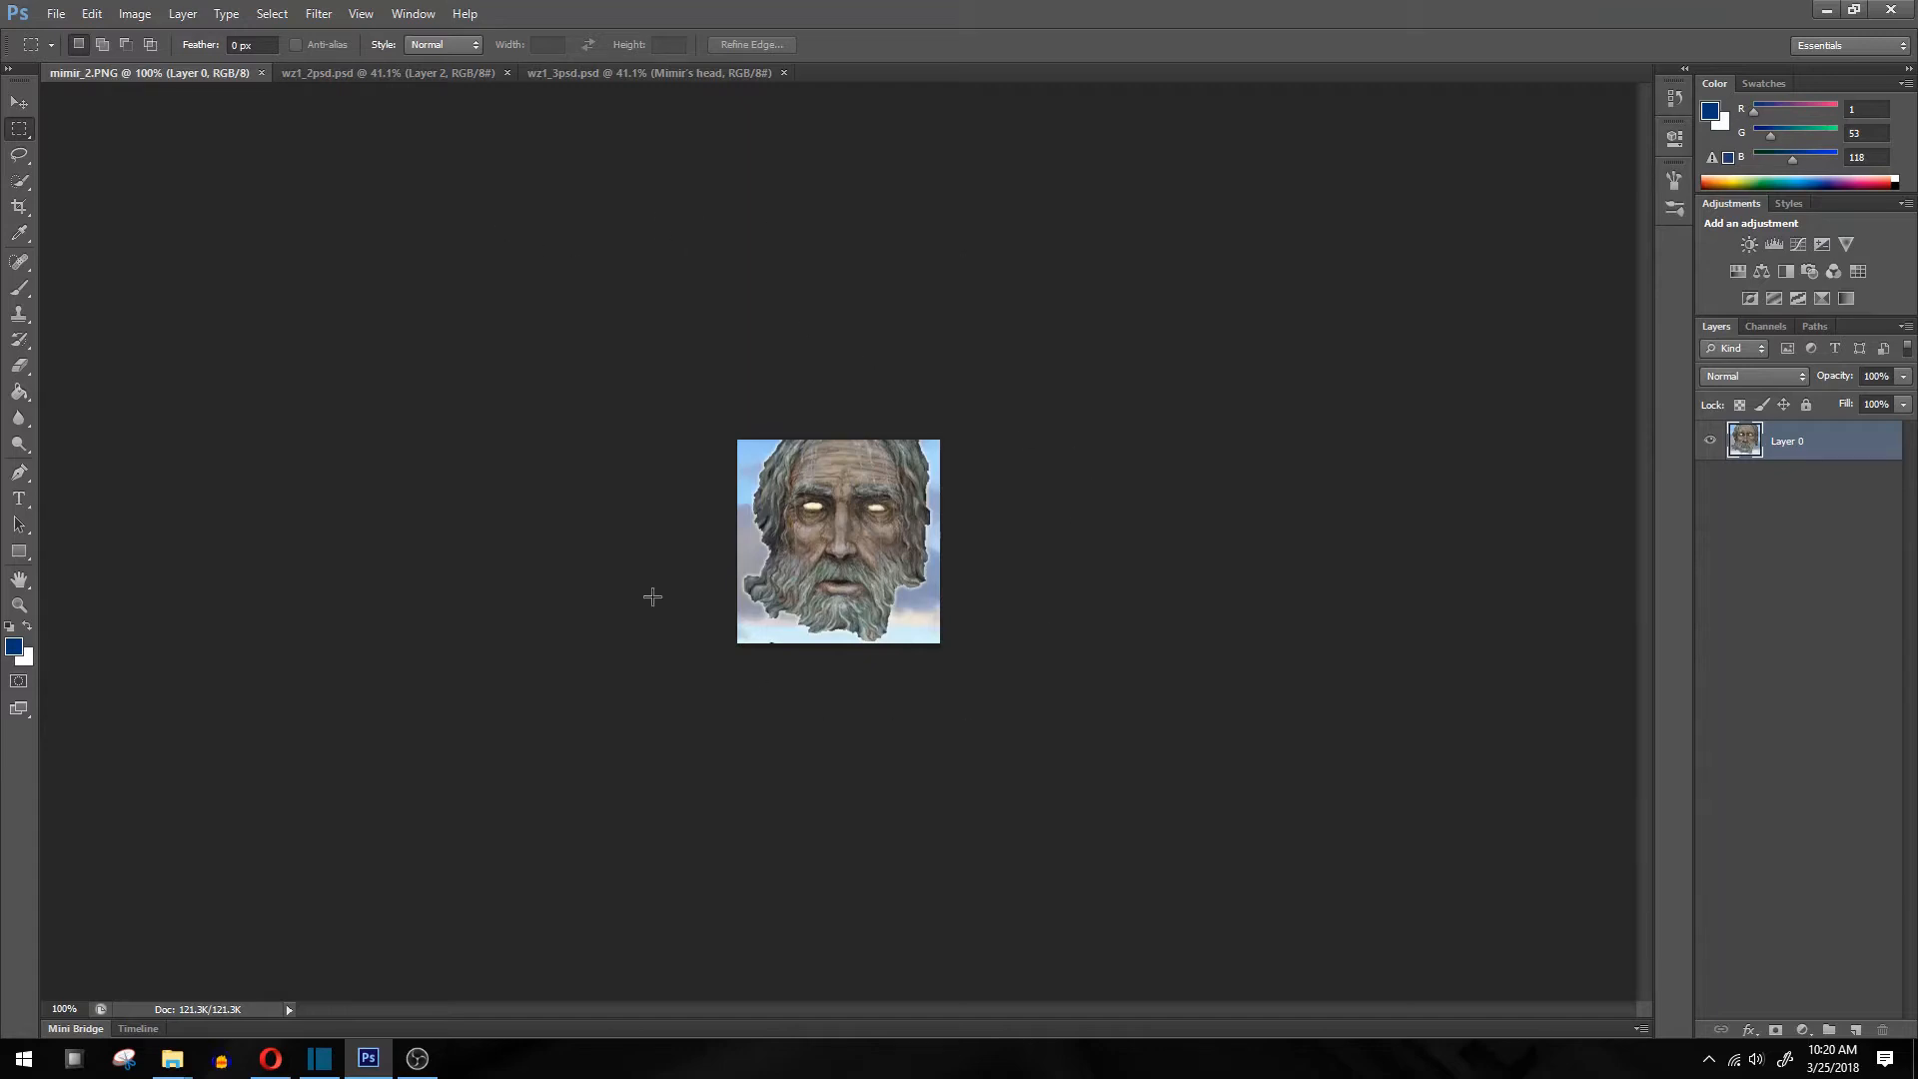
# Compare the finished wz1_3psd.psd artwork with the source head in mimir_2.PNG and the composite in wz1_2psd.psd
pyautogui.click(647, 74)
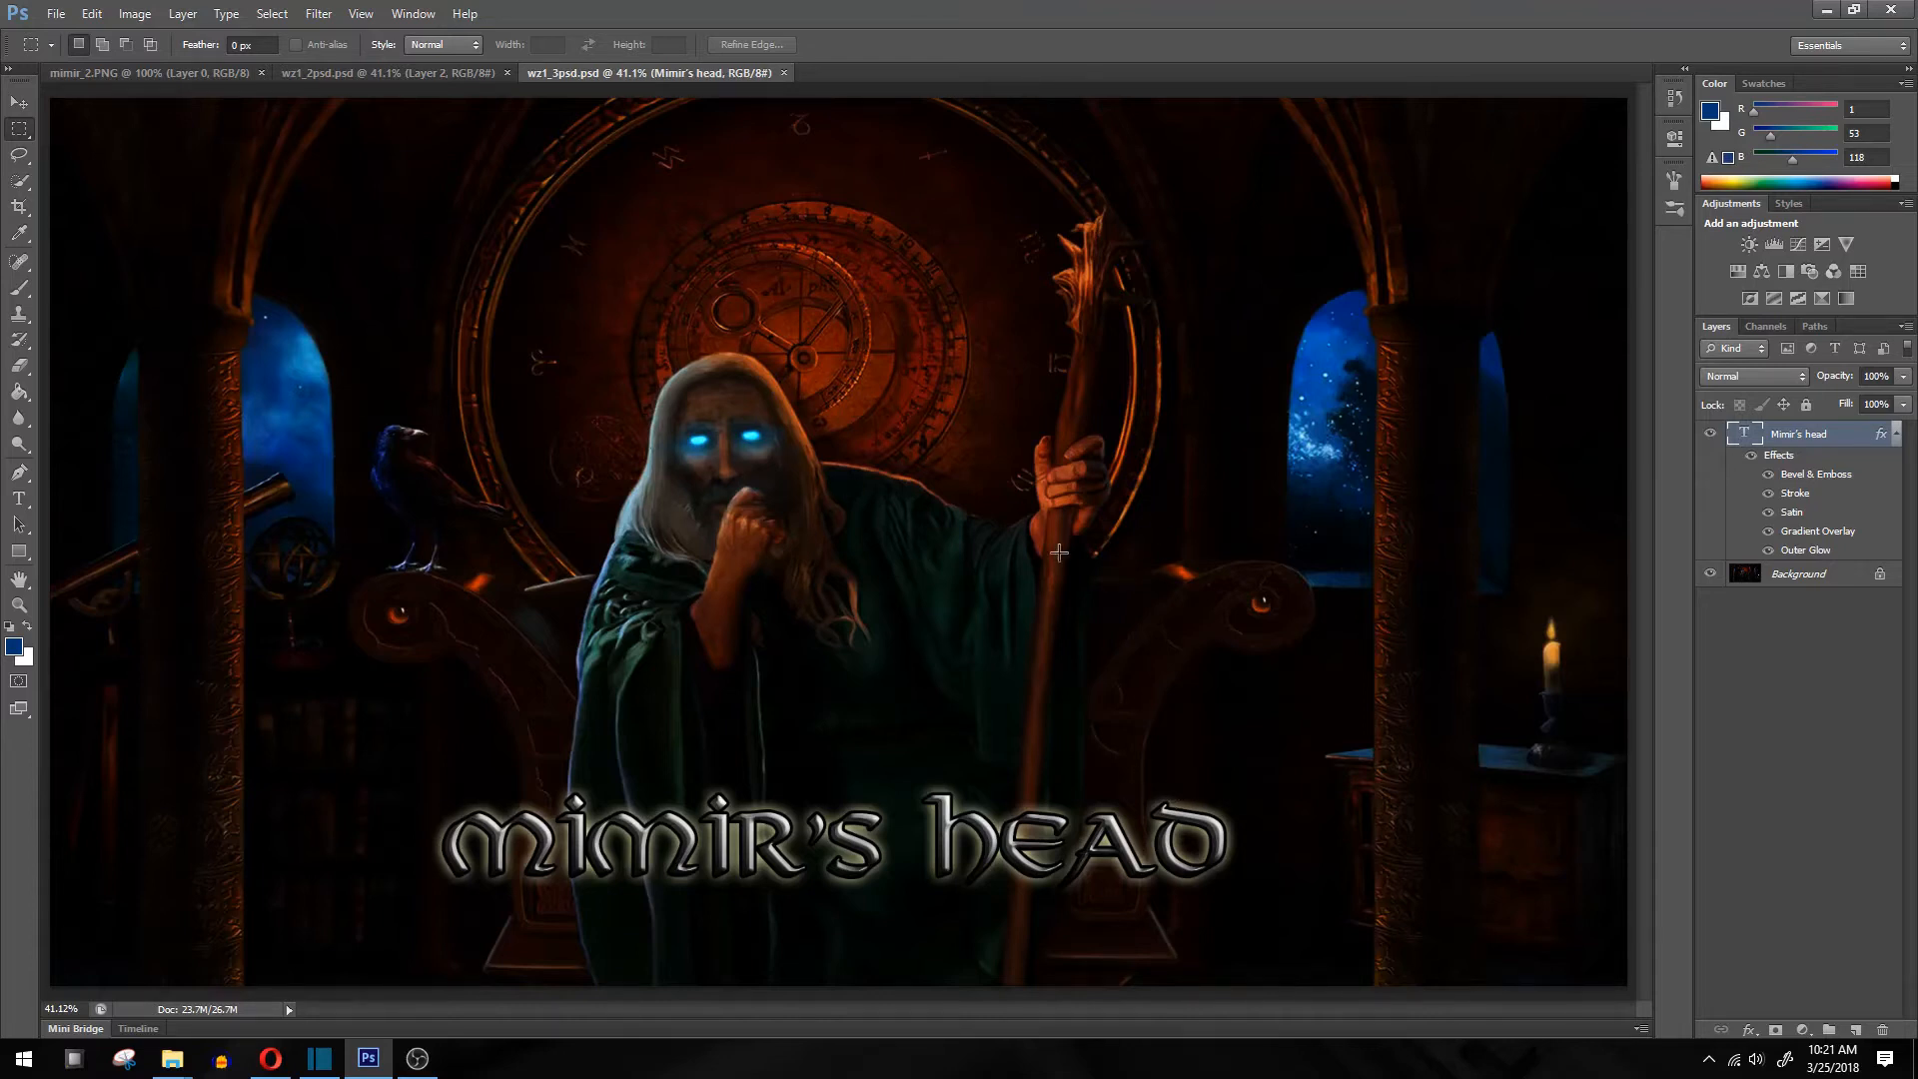
pyautogui.click(190, 69)
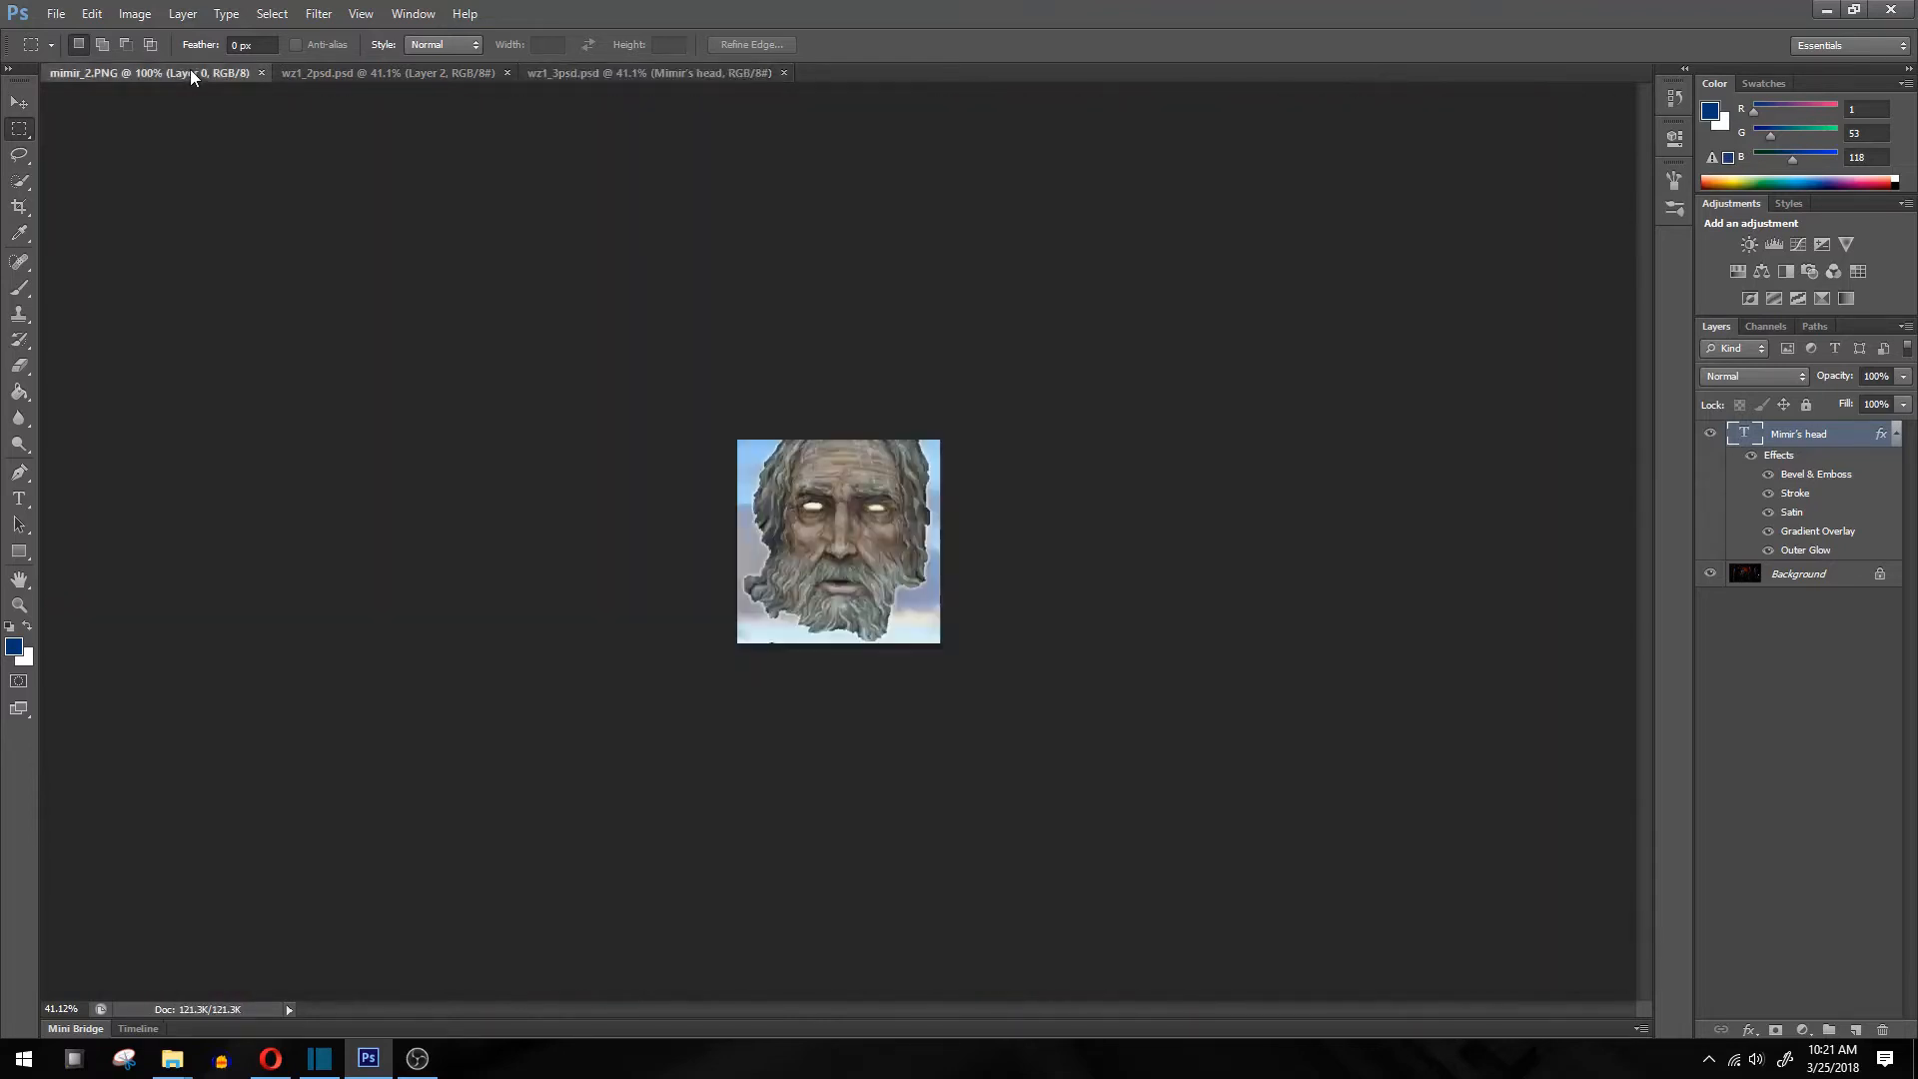
pyautogui.click(575, 70)
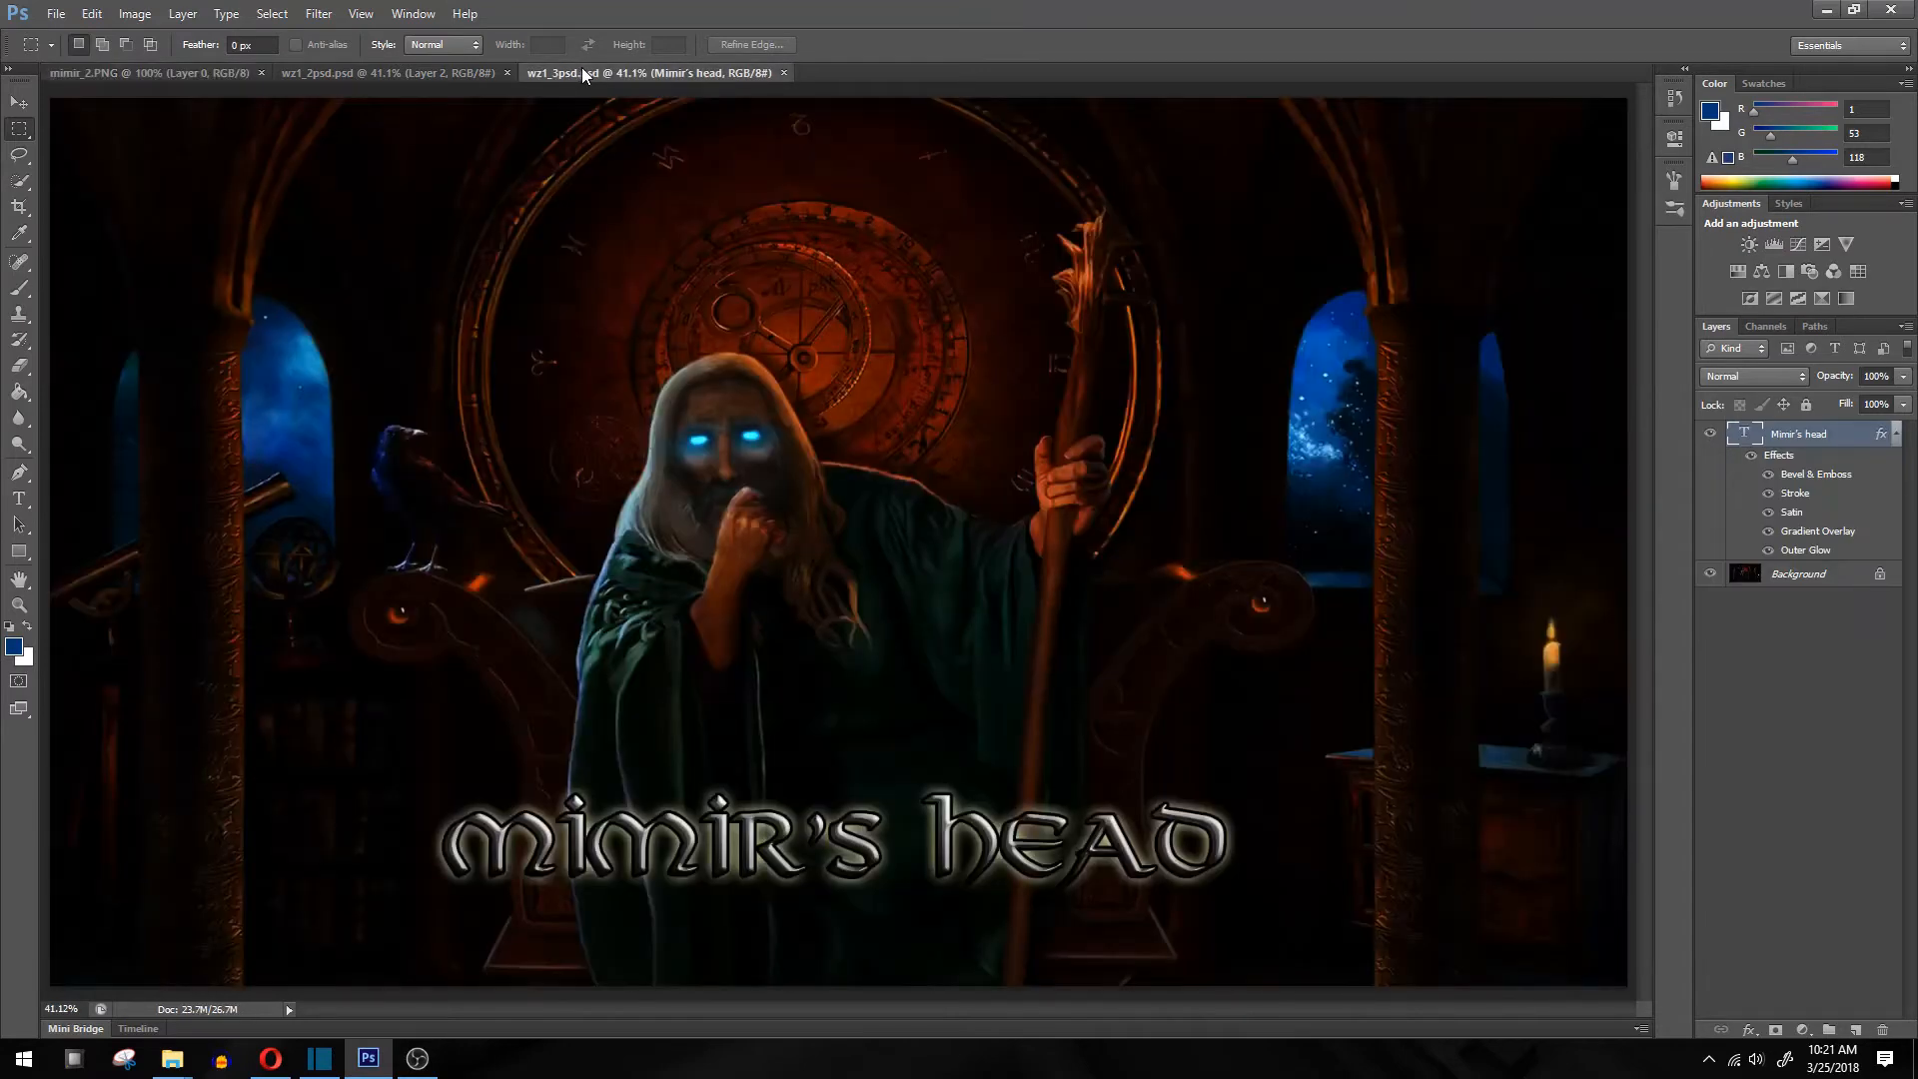
pyautogui.click(402, 75)
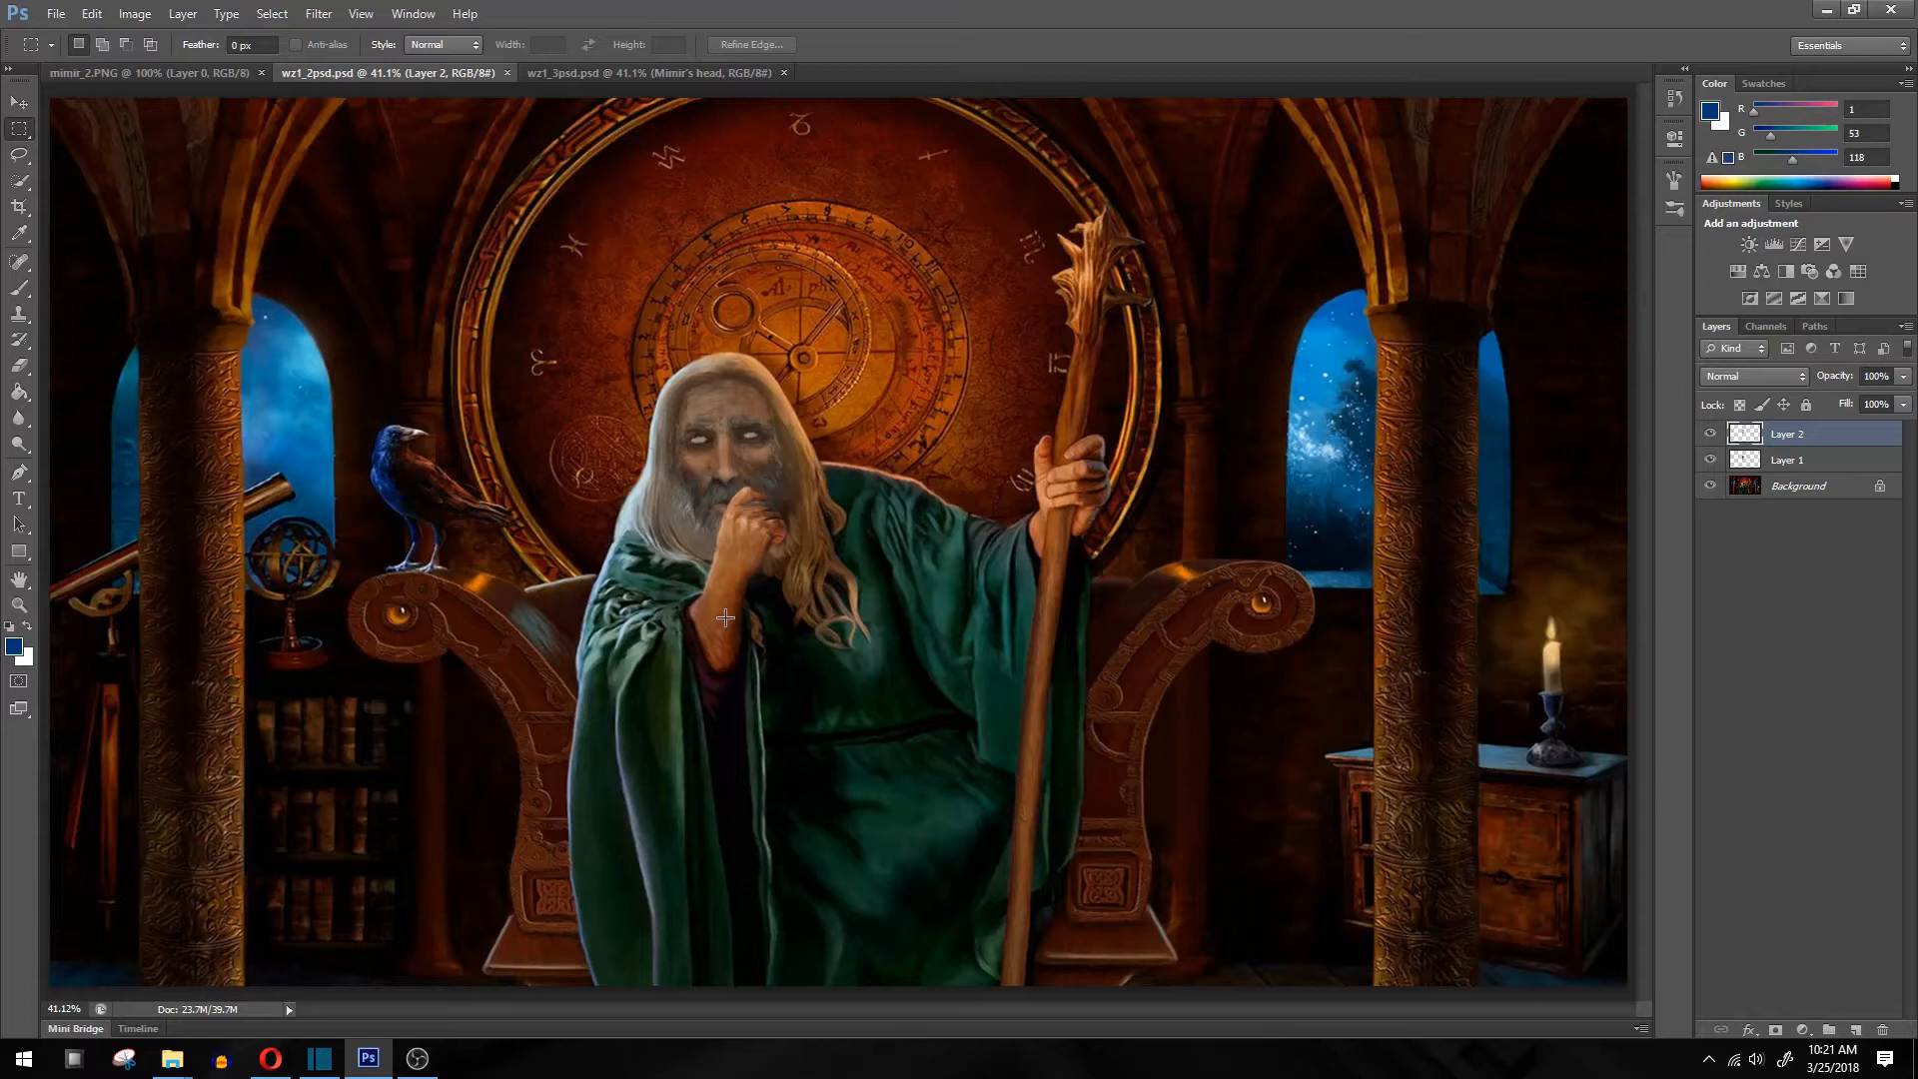
# Select the bearded head in mimir_2.PNG with the Quick Selection tool
pyautogui.click(153, 75)
pyautogui.click(18, 184)
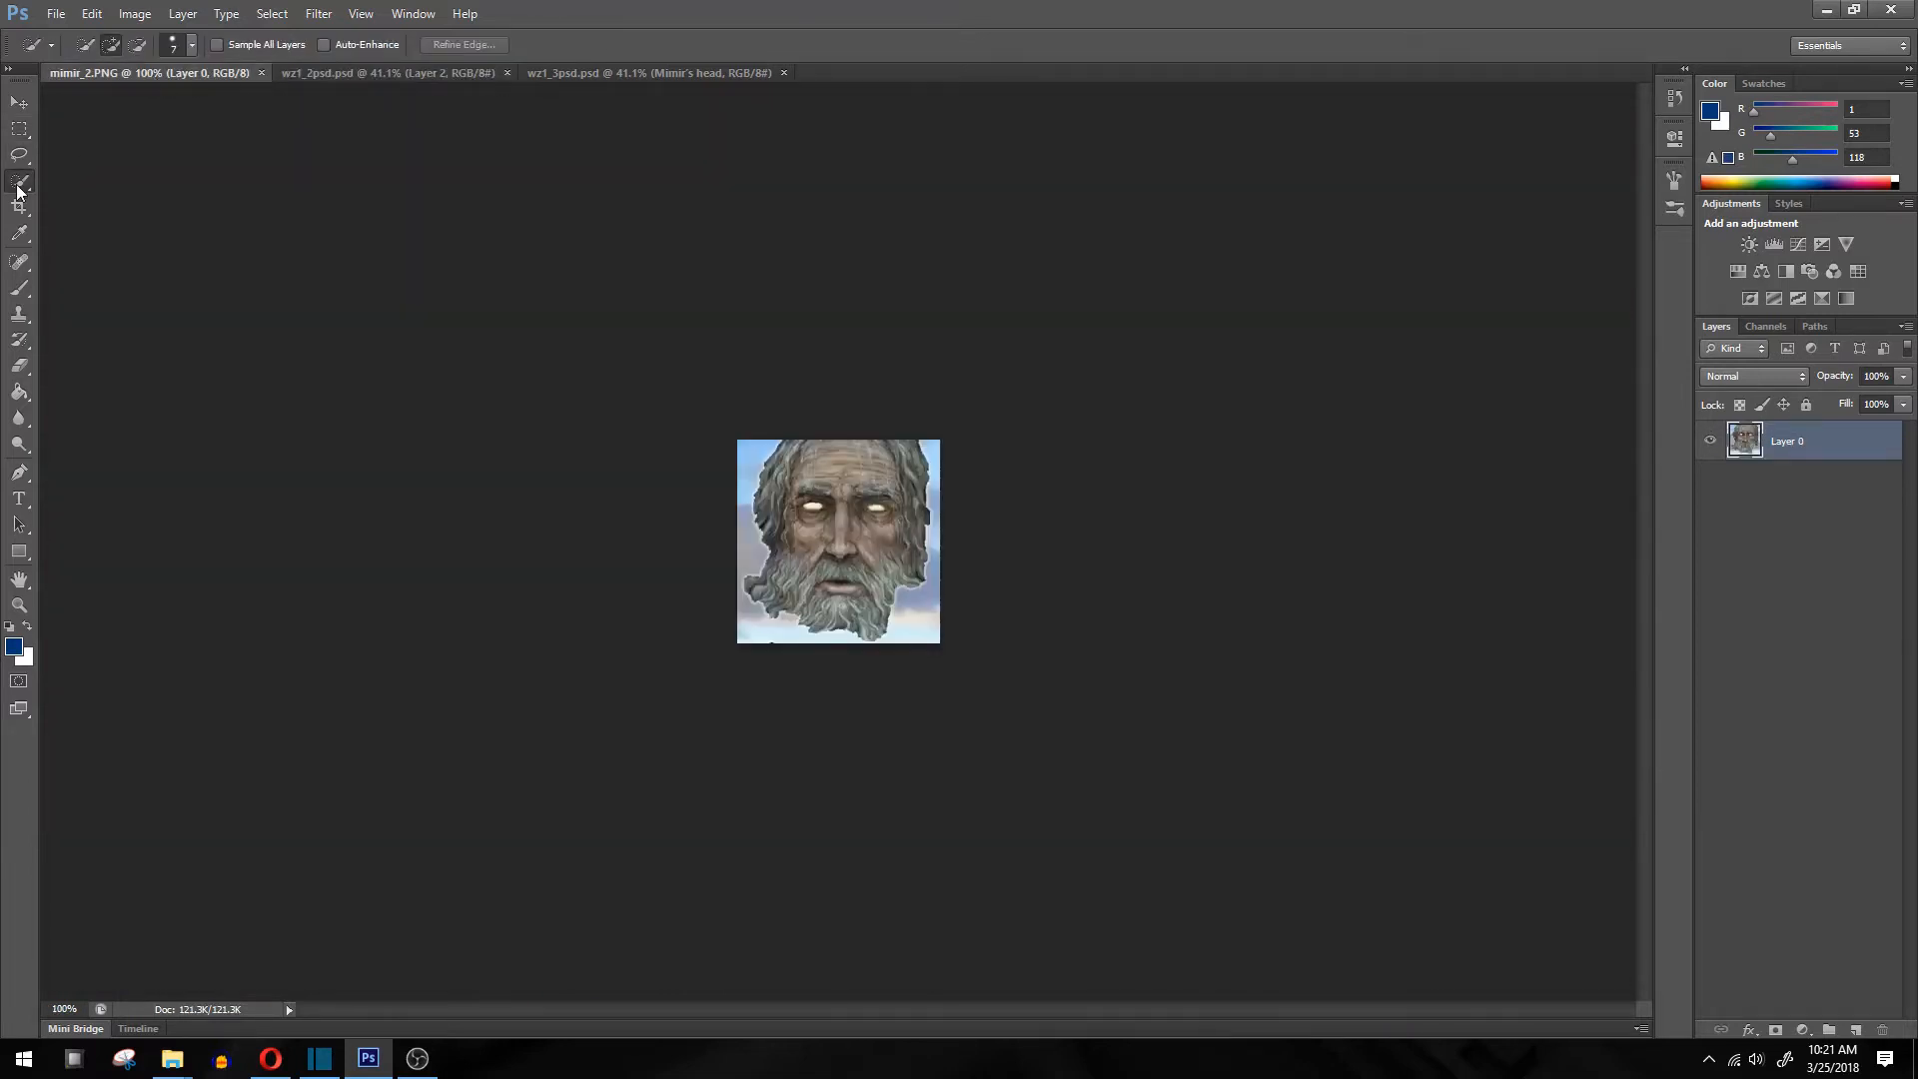
pyautogui.moveTo(813, 512)
pyautogui.mouseDown()
pyautogui.moveTo(859, 599)
pyautogui.moveTo(897, 538)
pyautogui.moveTo(883, 519)
pyautogui.moveTo(844, 604)
pyautogui.mouseUp()
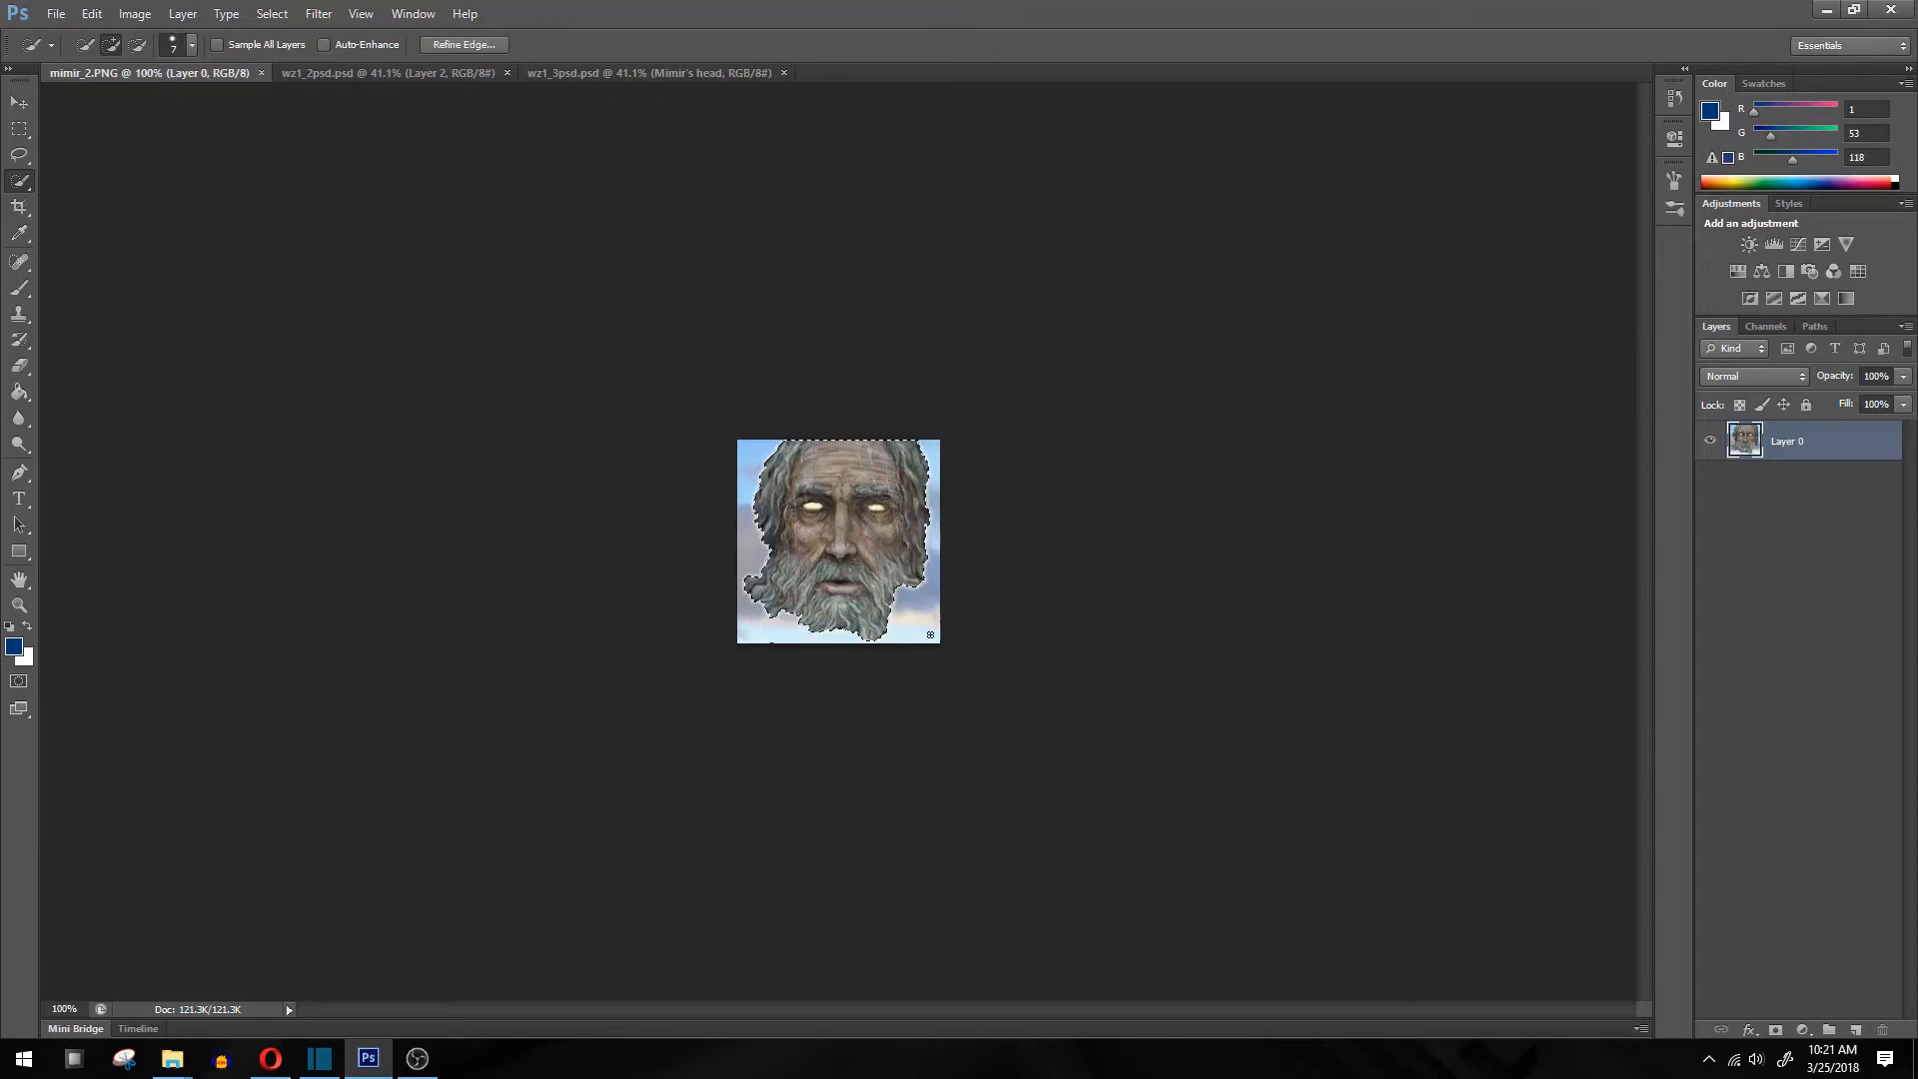
# Toggle Layer 2's visibility in wz1_2psd.psd to examine its effect on the wizard's face, leaving it shown
pyautogui.click(313, 76)
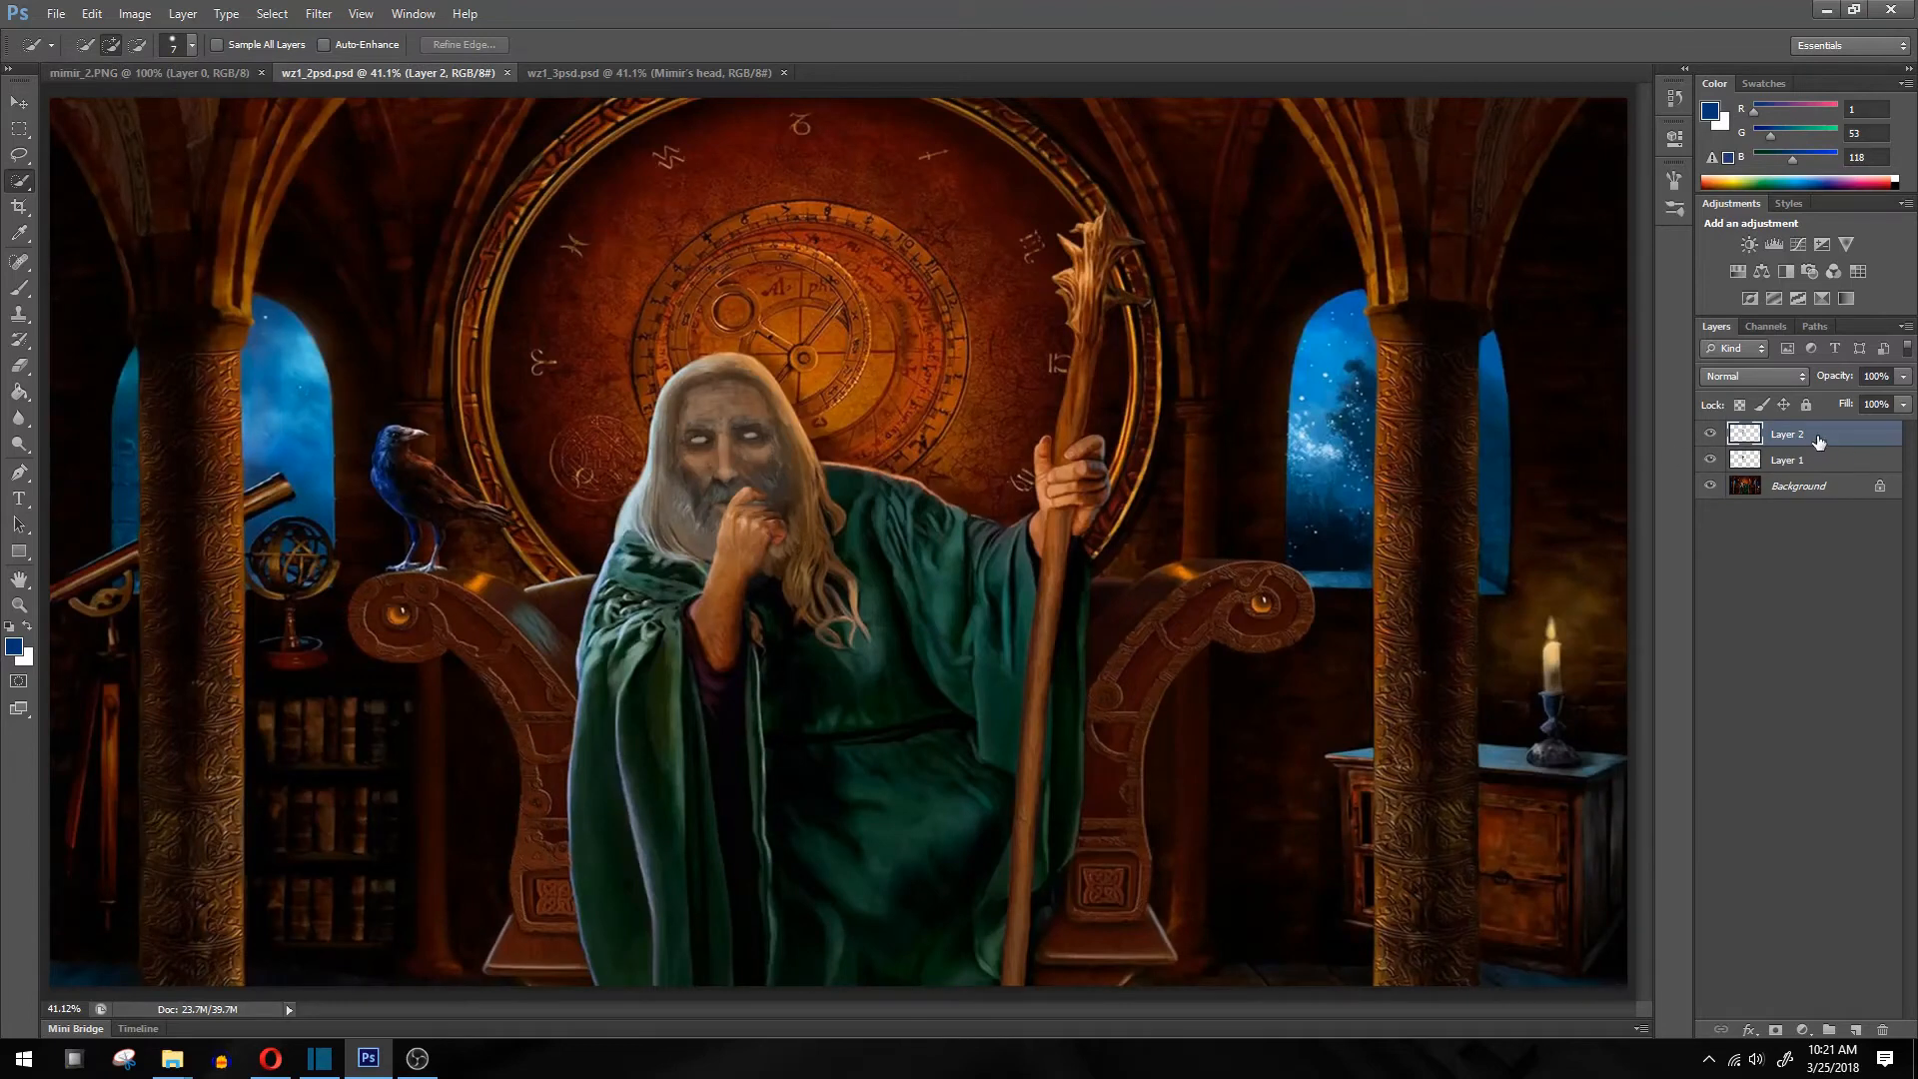
pyautogui.click(1711, 435)
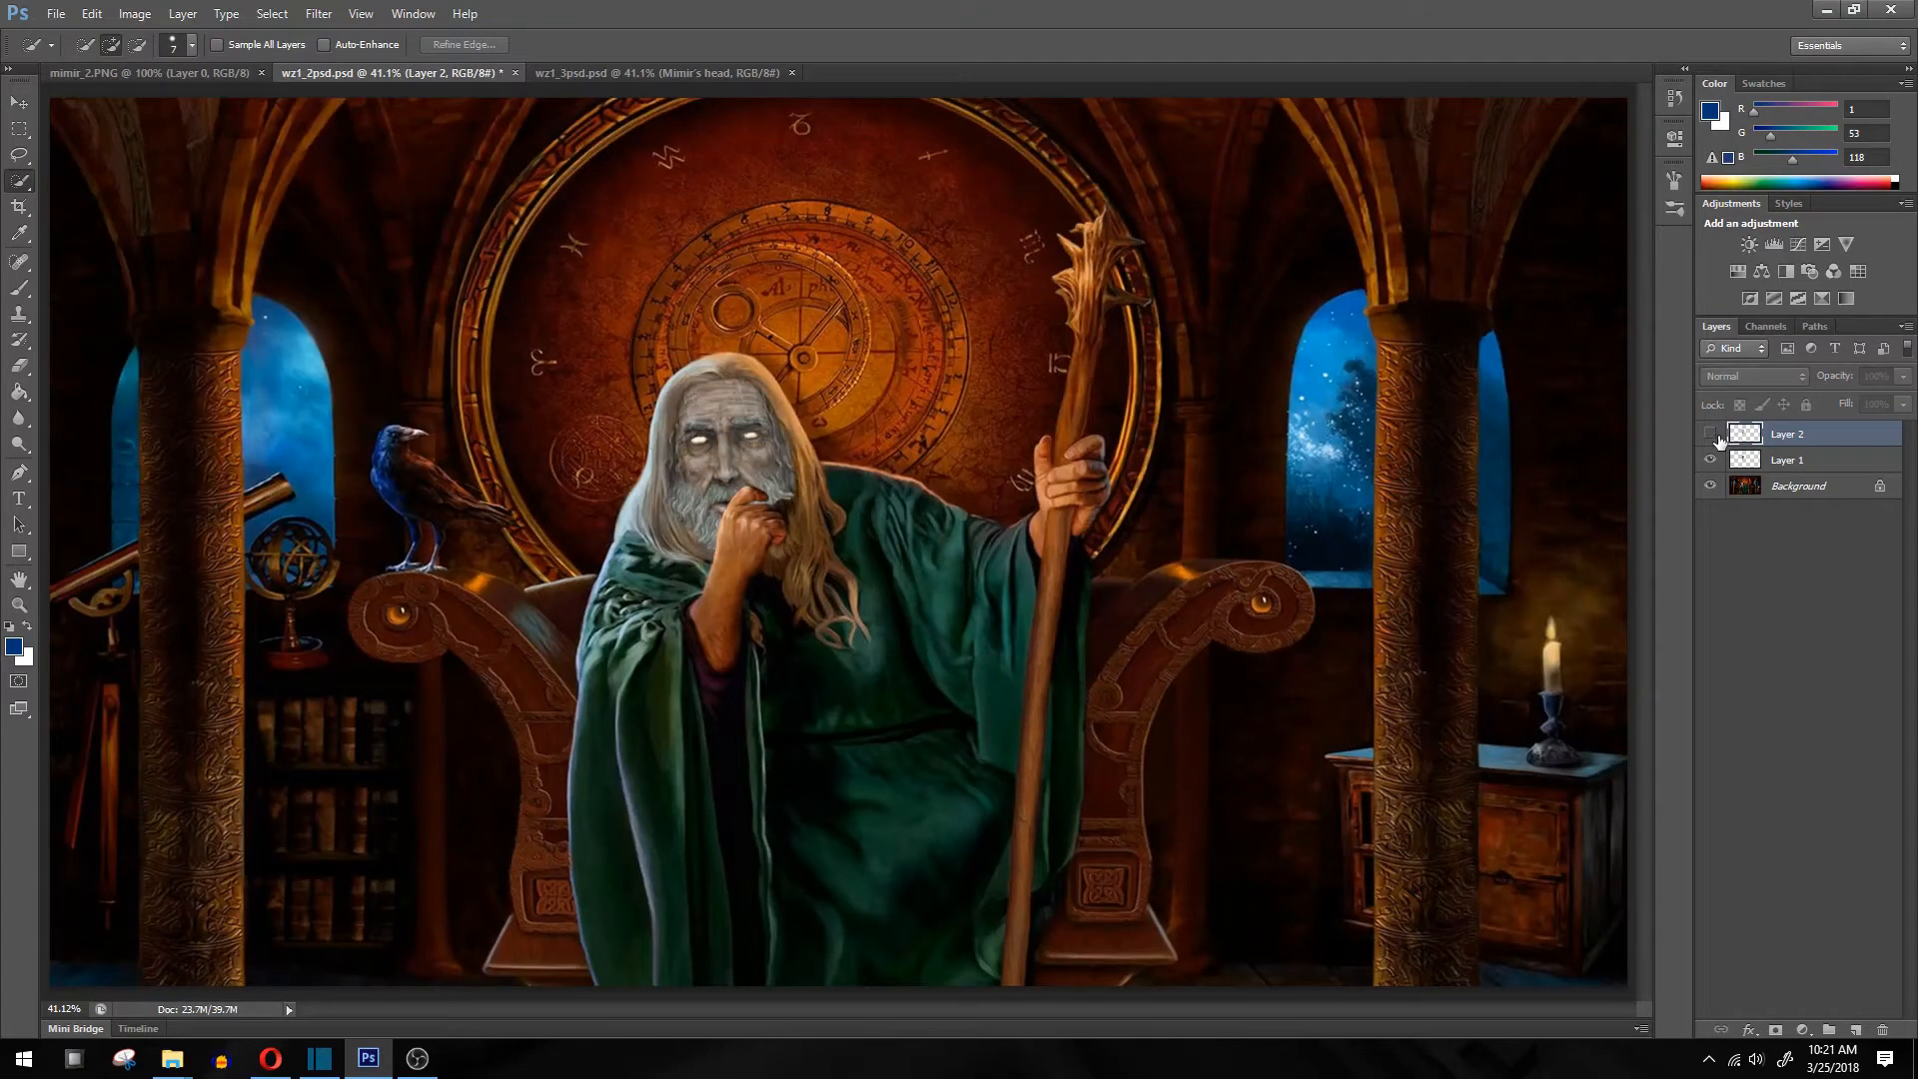
pyautogui.click(1712, 436)
pyautogui.click(1712, 435)
pyautogui.click(1712, 435)
pyautogui.click(1711, 435)
pyautogui.click(1712, 436)
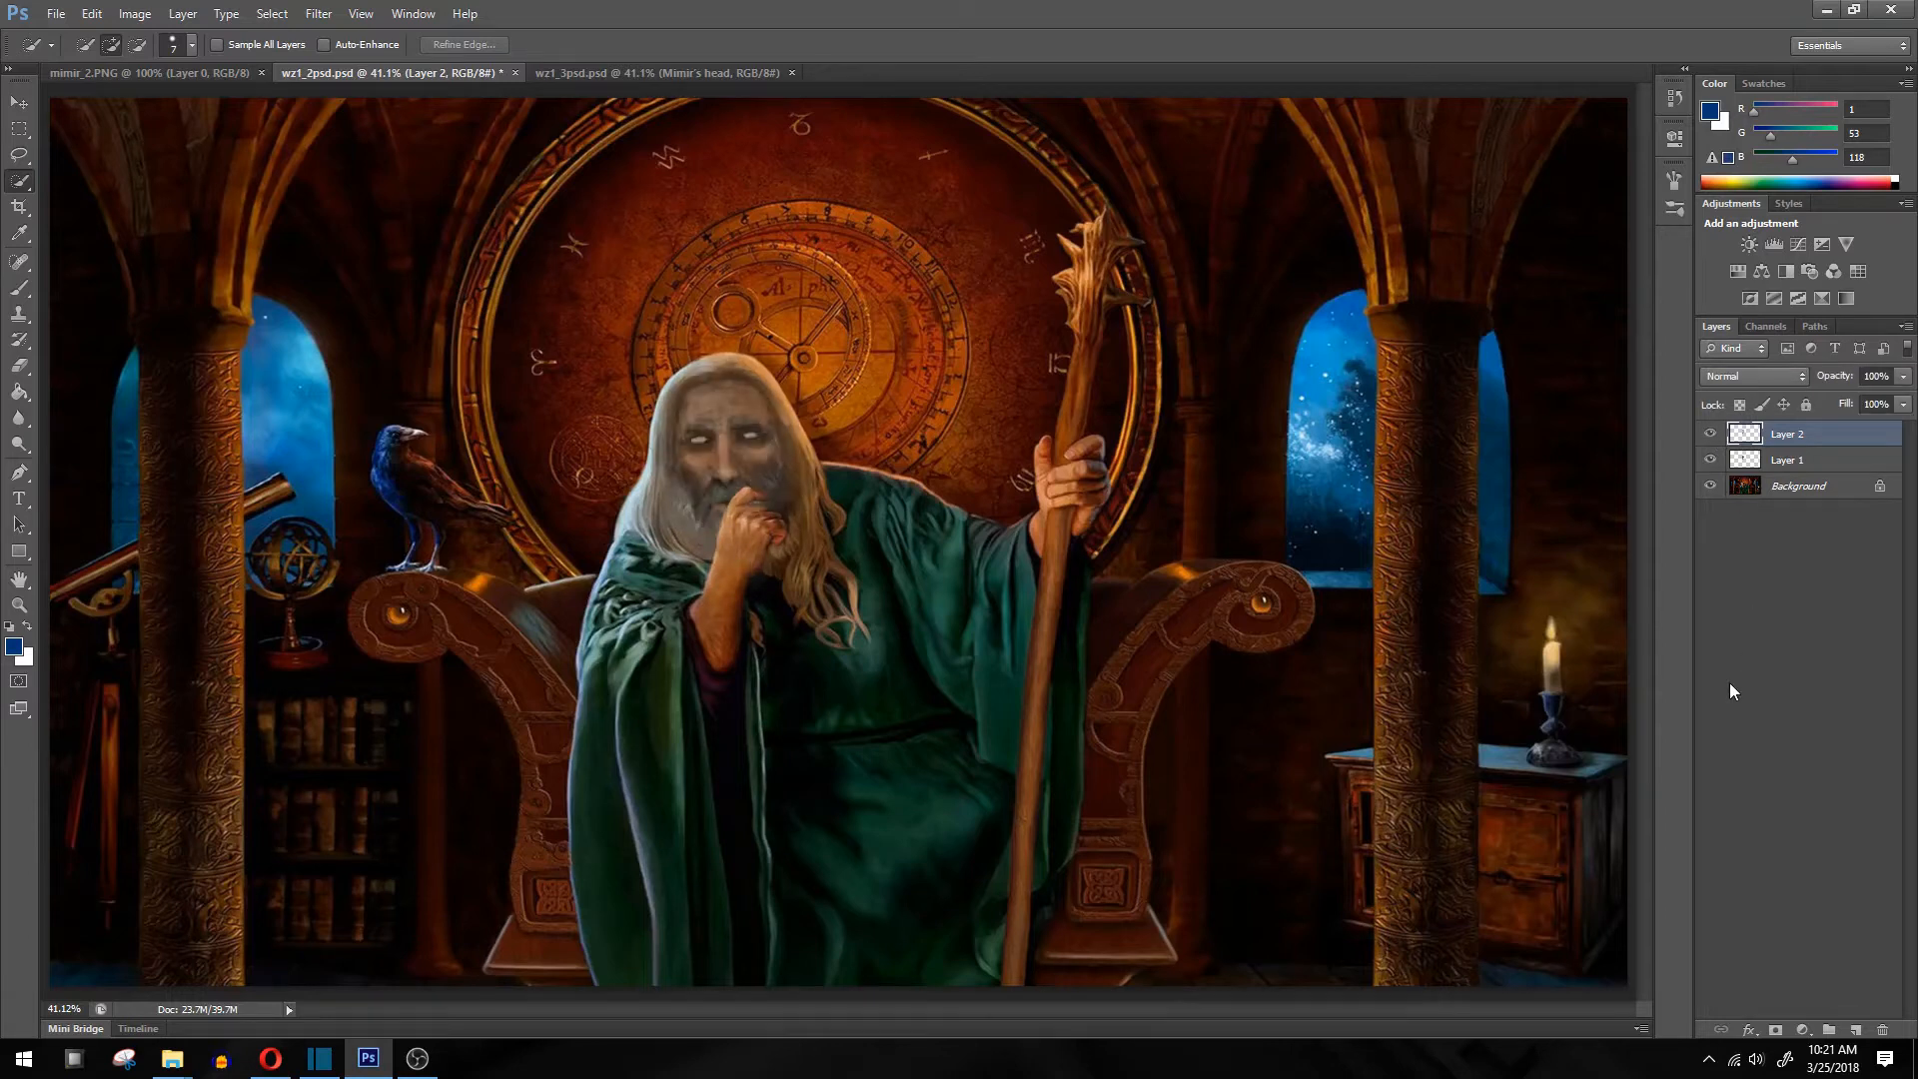
# Toggle Layer 1 and Layer 2 to compare the wizard's original face with the overlaid head, leaving both layers shown
pyautogui.click(1712, 460)
pyautogui.click(1711, 461)
pyautogui.click(1712, 460)
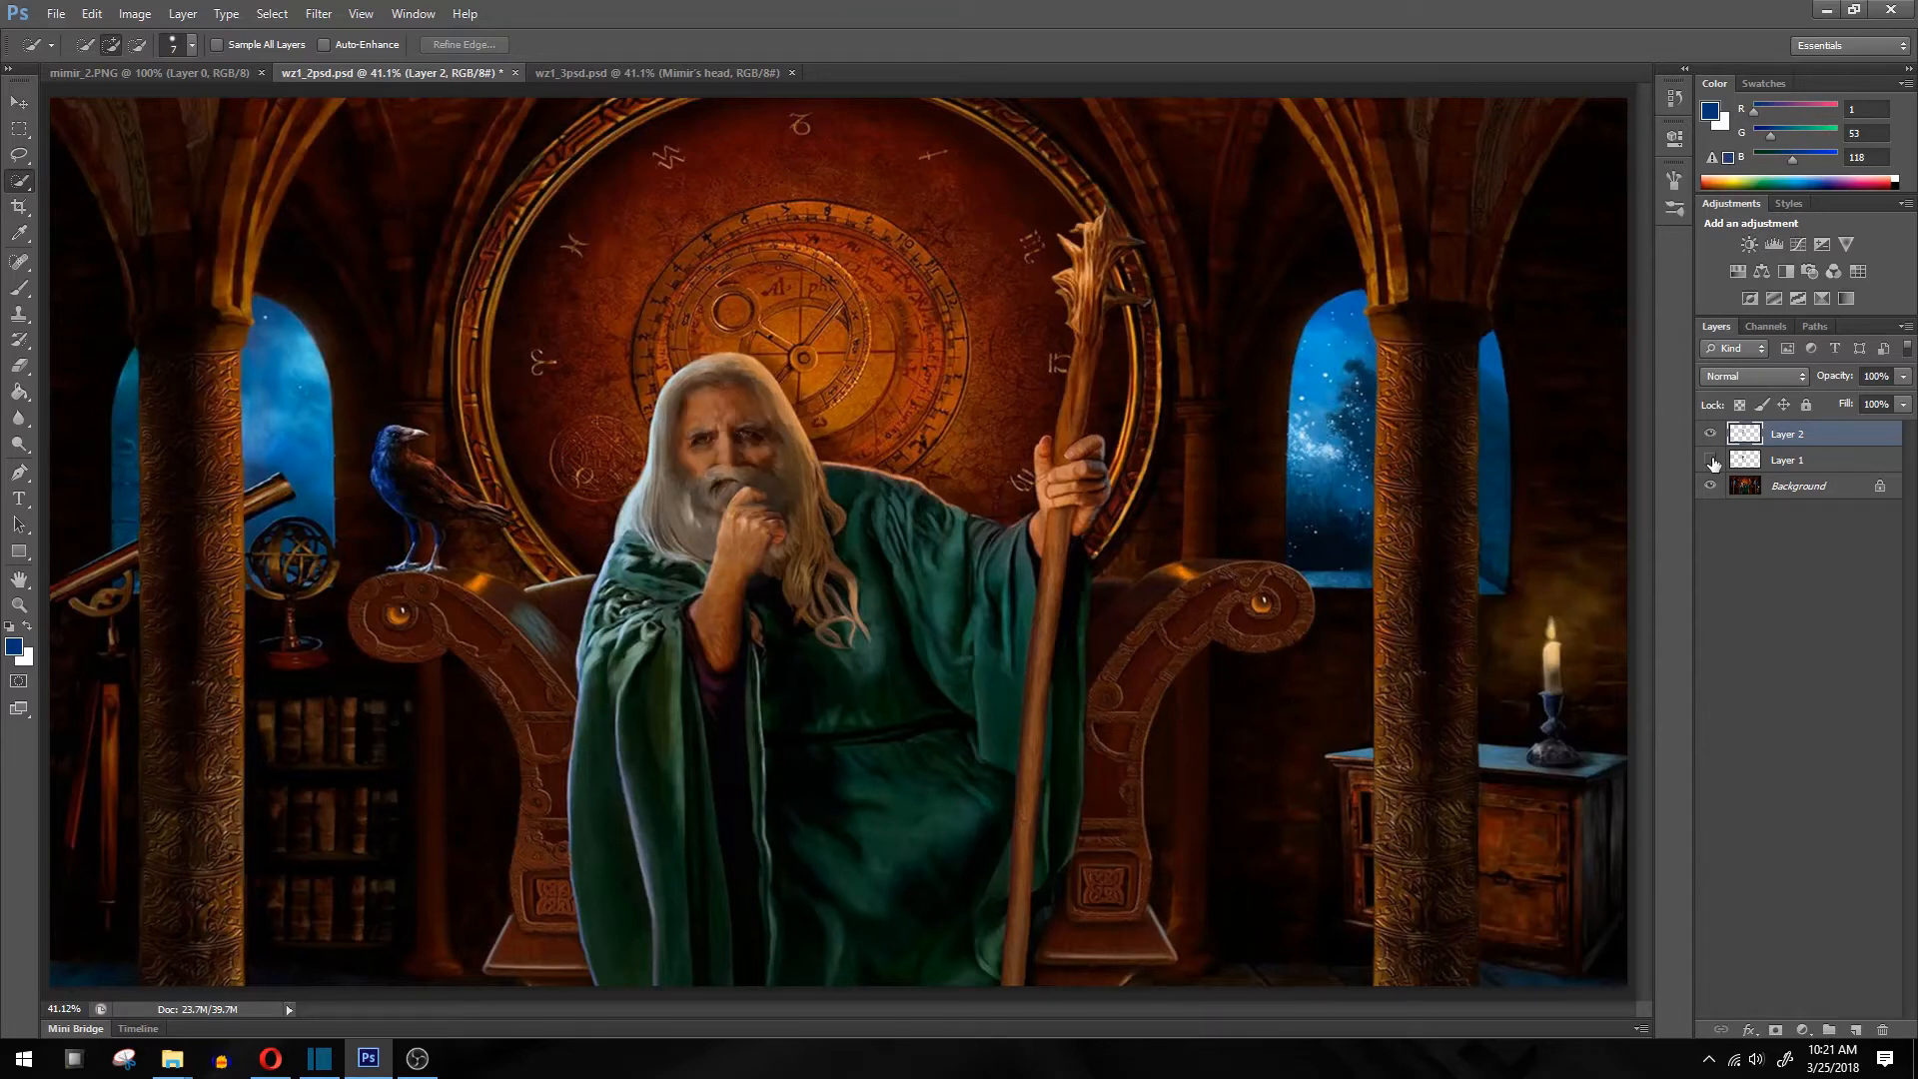
pyautogui.click(1712, 436)
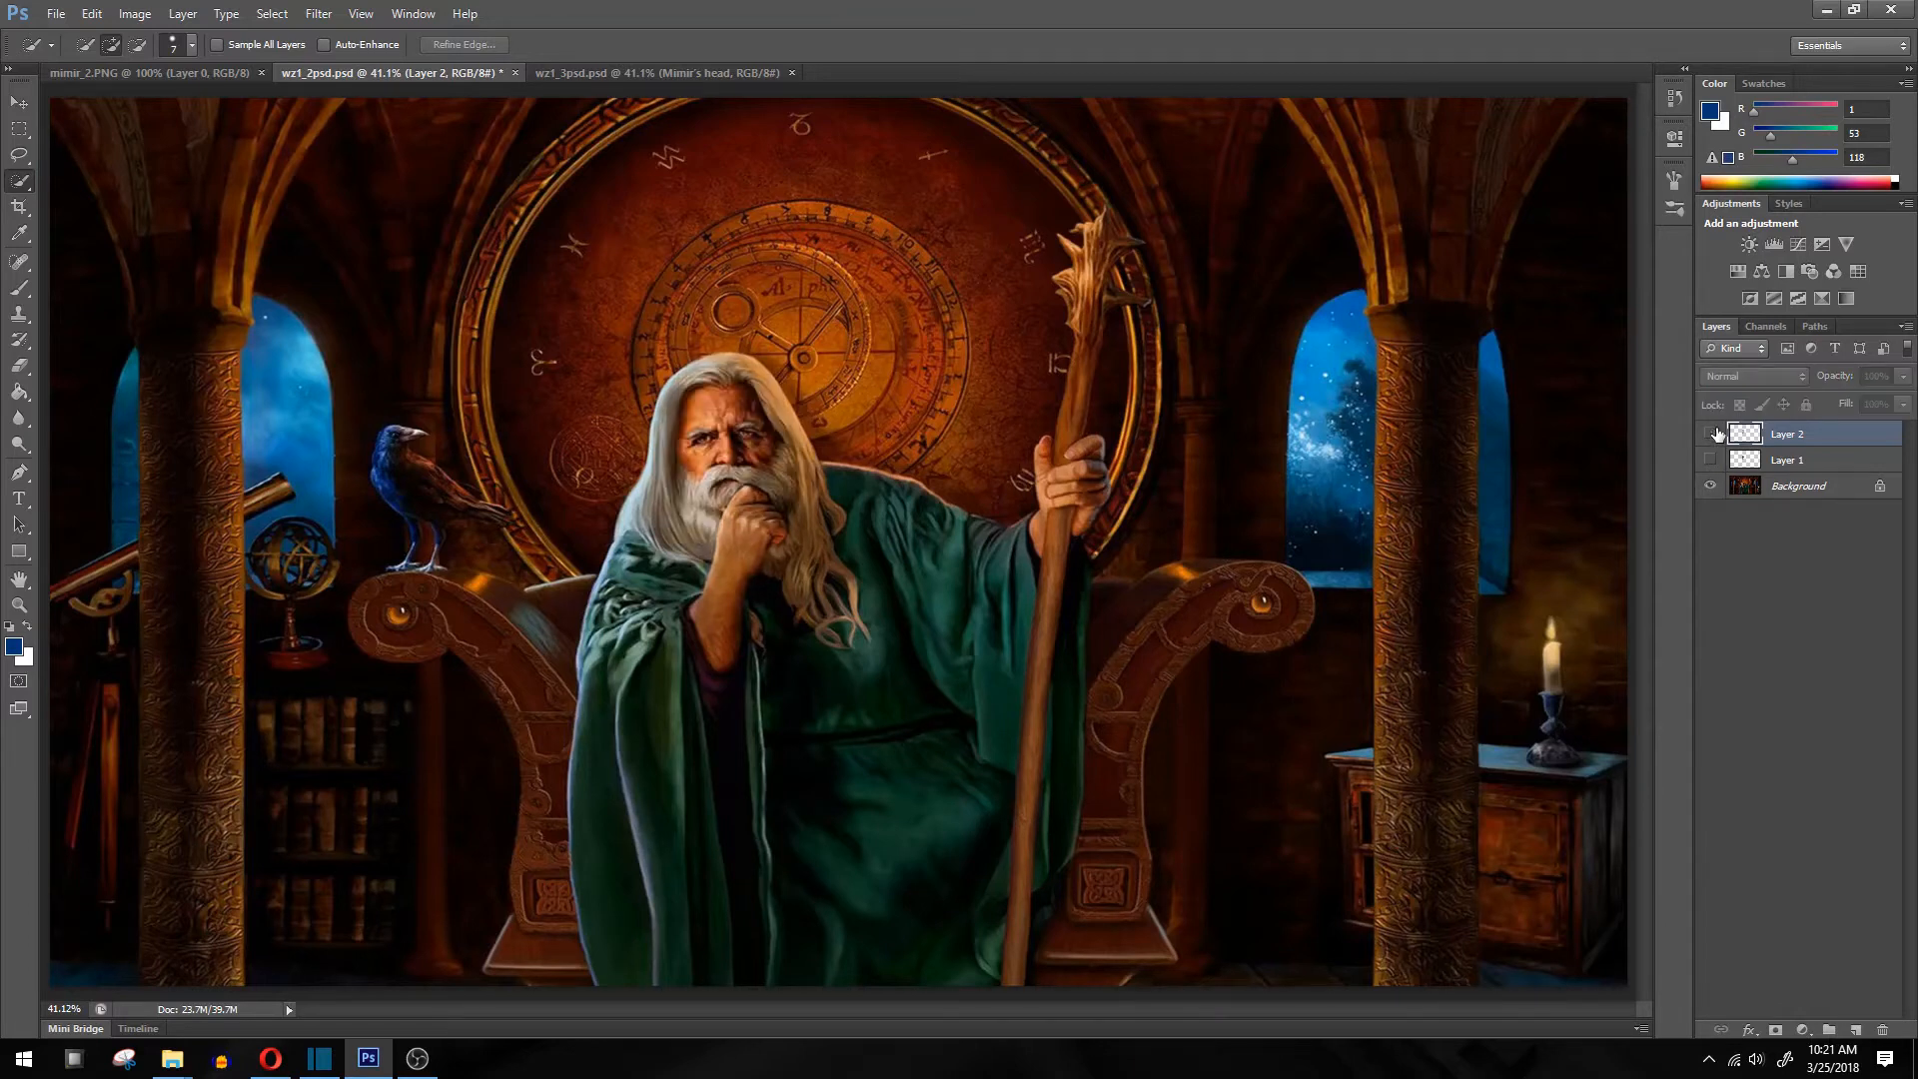
pyautogui.click(1711, 436)
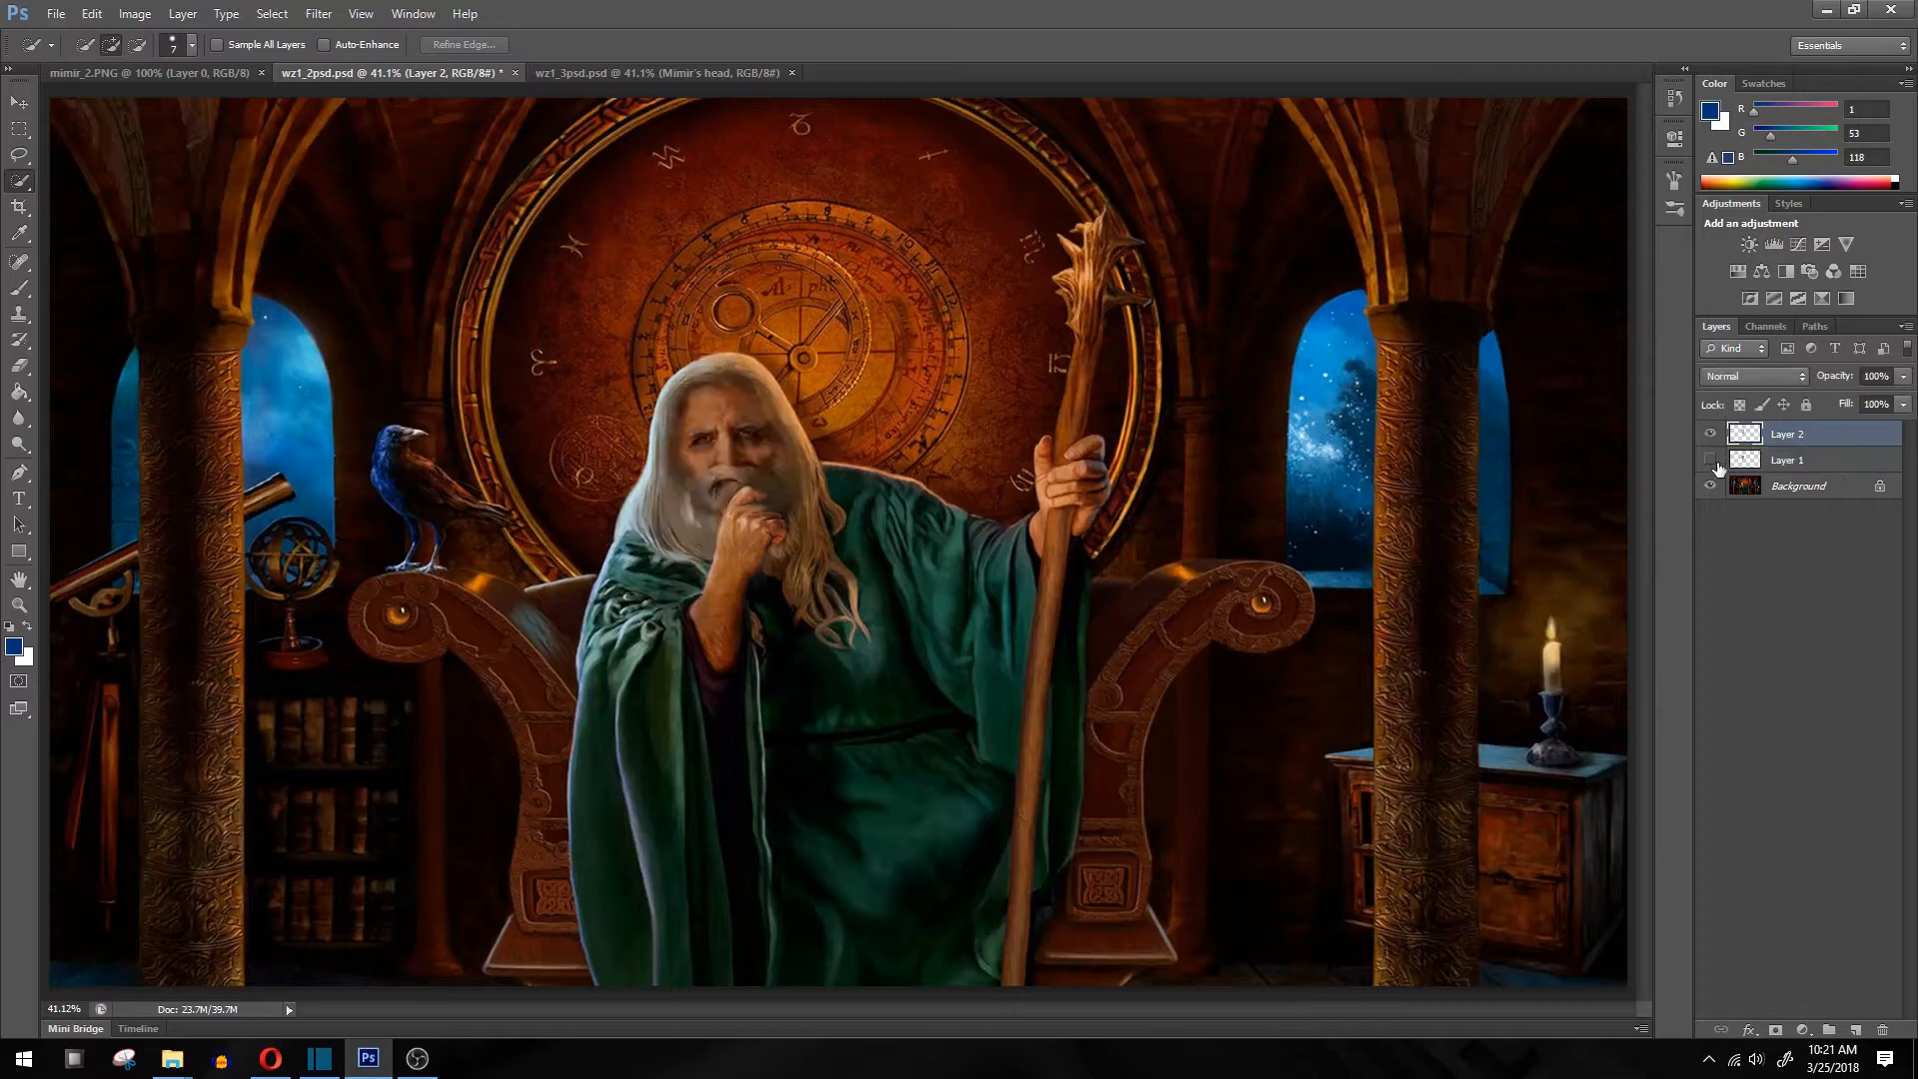
pyautogui.click(1712, 461)
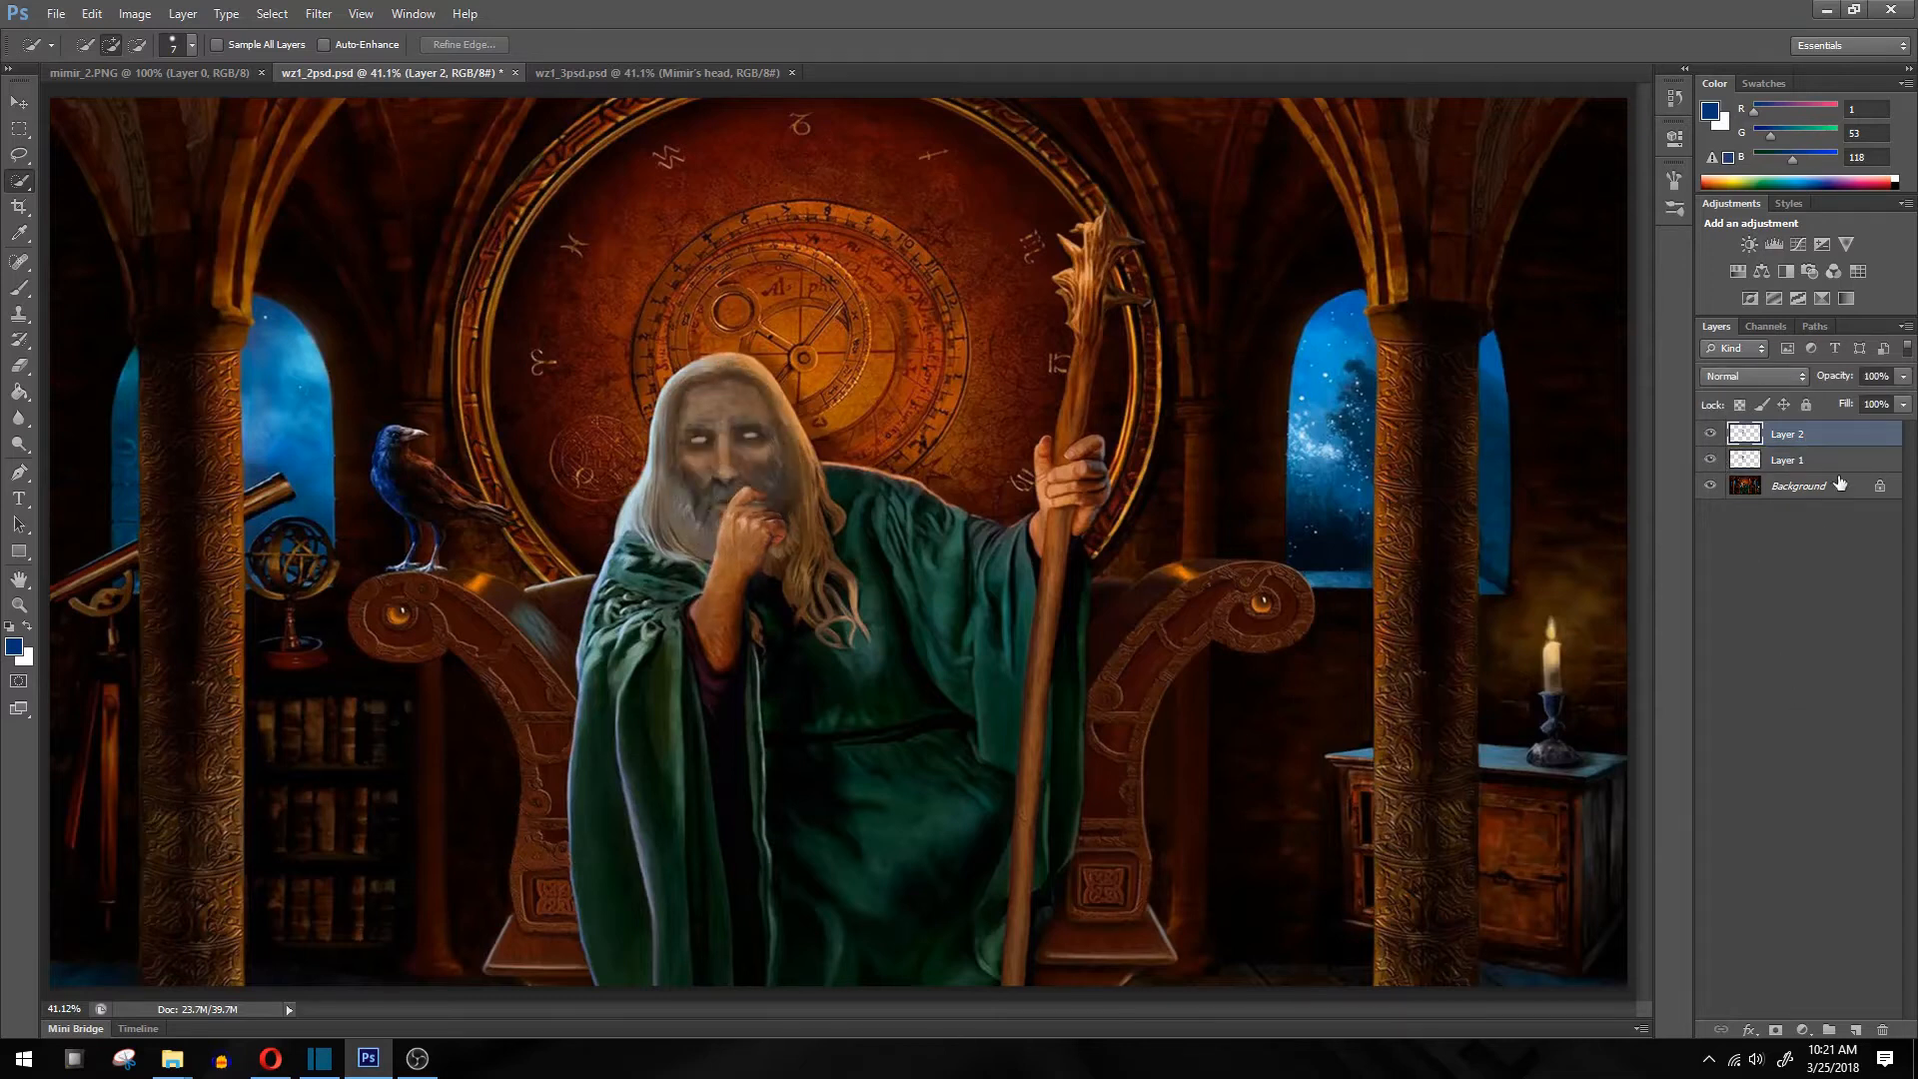
pyautogui.click(1835, 453)
pyautogui.click(1810, 433)
pyautogui.click(1711, 461)
pyautogui.click(1712, 461)
# Set the Brush tool's blending mode to Normal for work on the wizard's face
pyautogui.click(19, 604)
pyautogui.click(744, 430)
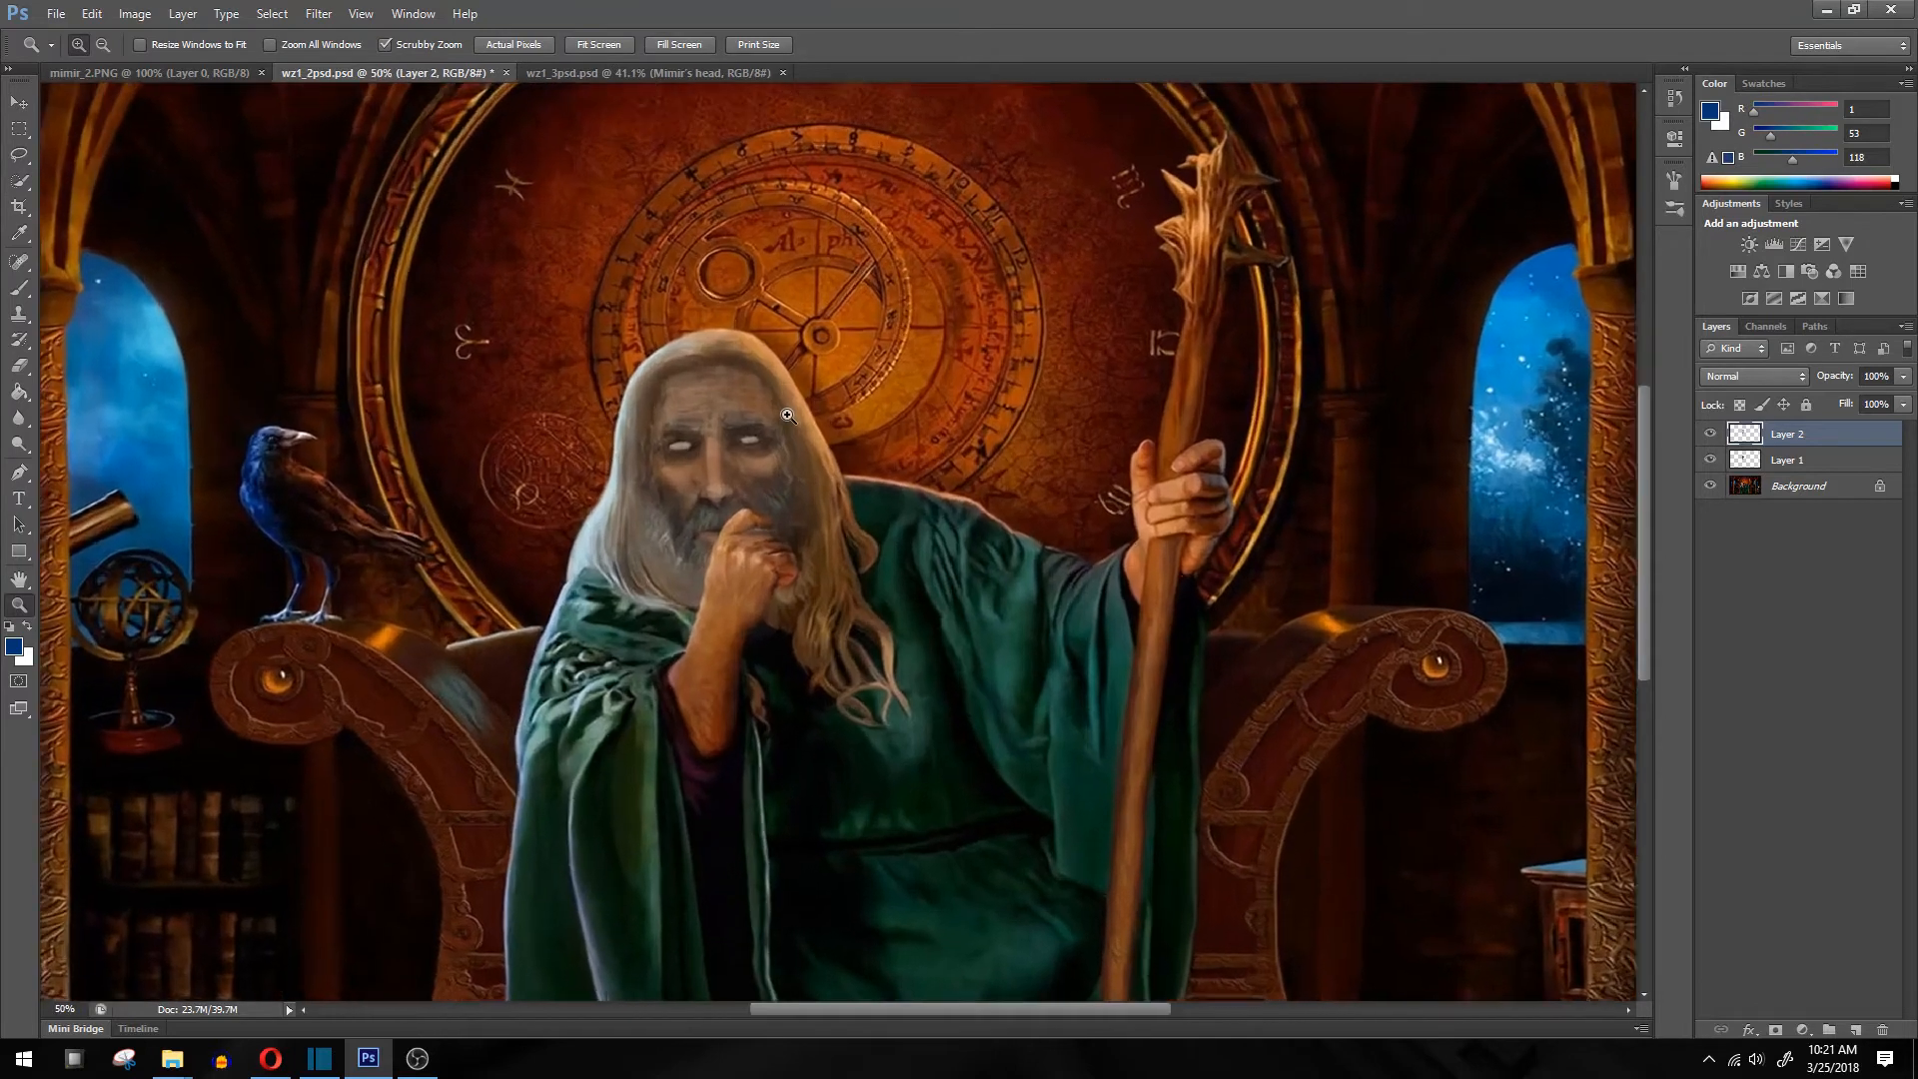
pyautogui.click(787, 414)
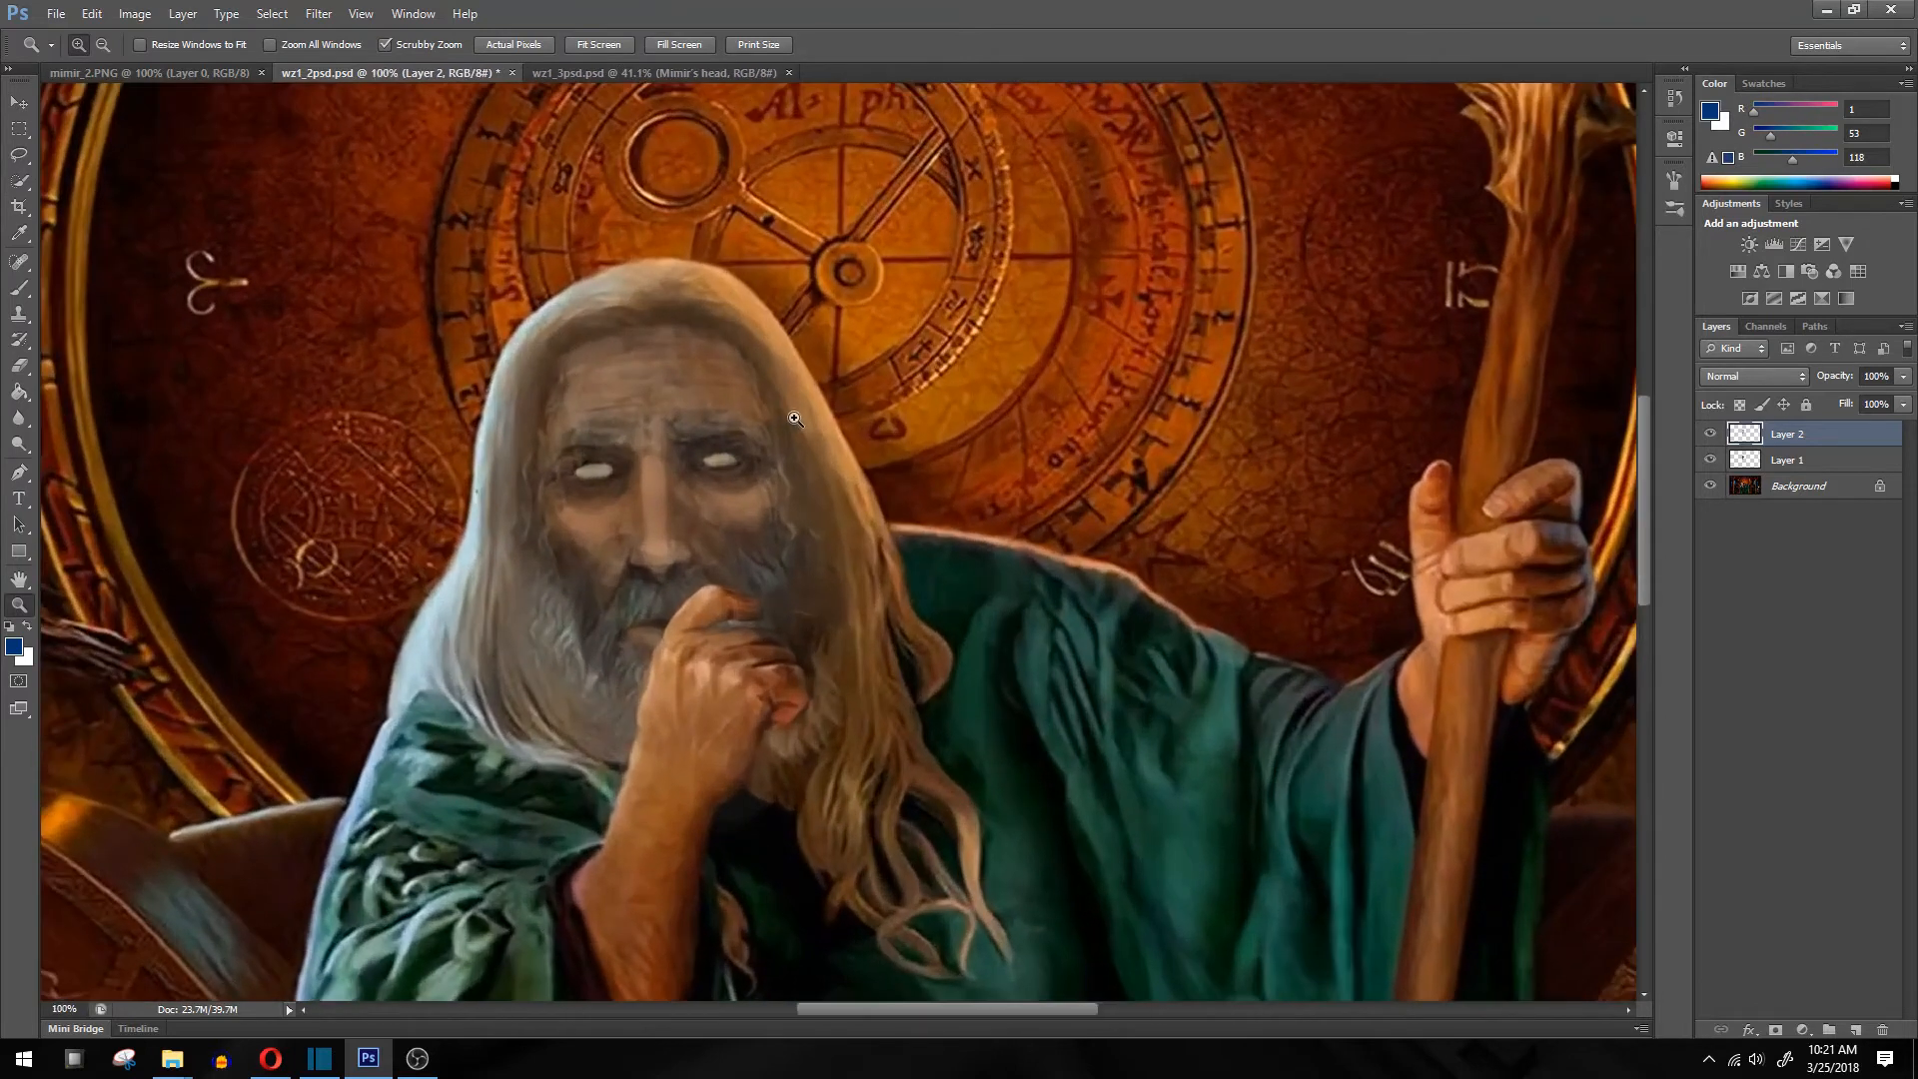
pyautogui.click(20, 291)
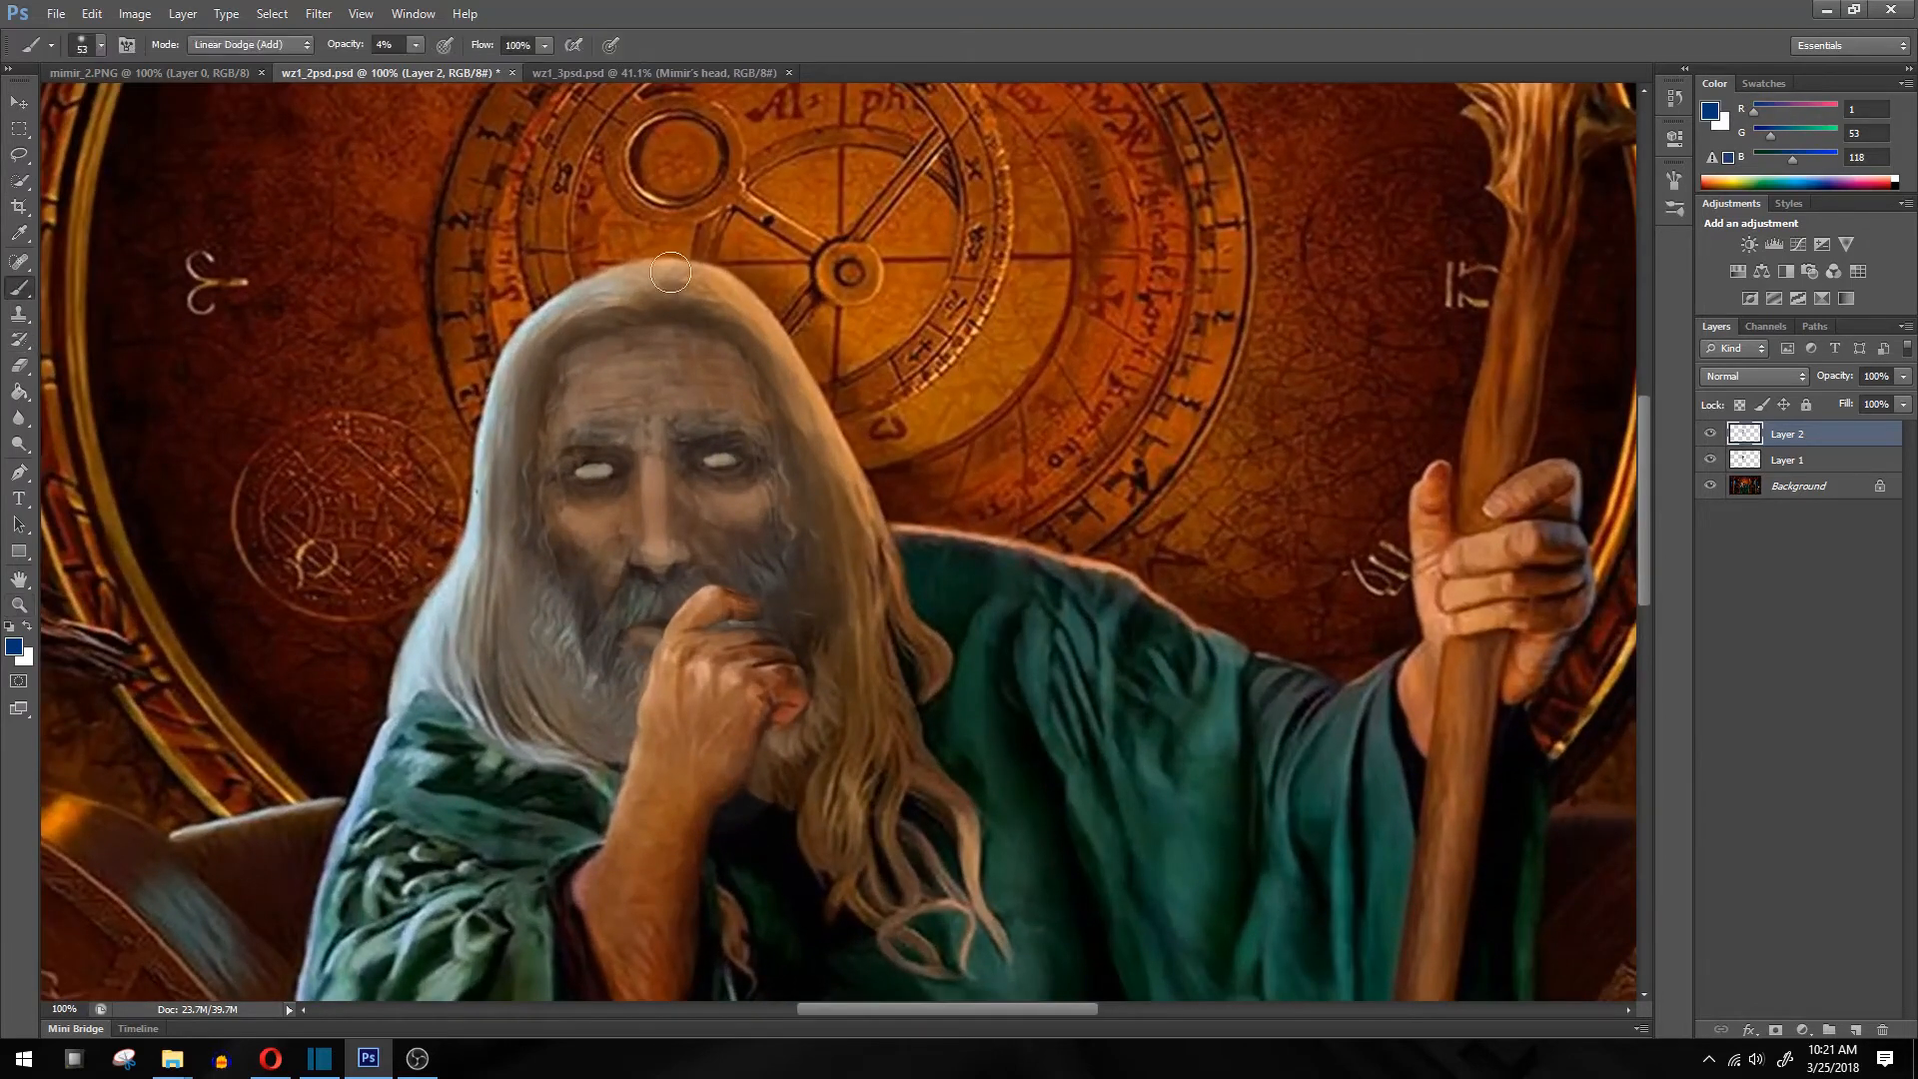
pyautogui.click(284, 44)
pyautogui.click(235, 68)
# Flatten Layer 1 and Layer 2 of wz1_2psd.psd into the Background layer
pyautogui.click(19, 604)
pyautogui.rightClick(500, 566)
pyautogui.click(561, 581)
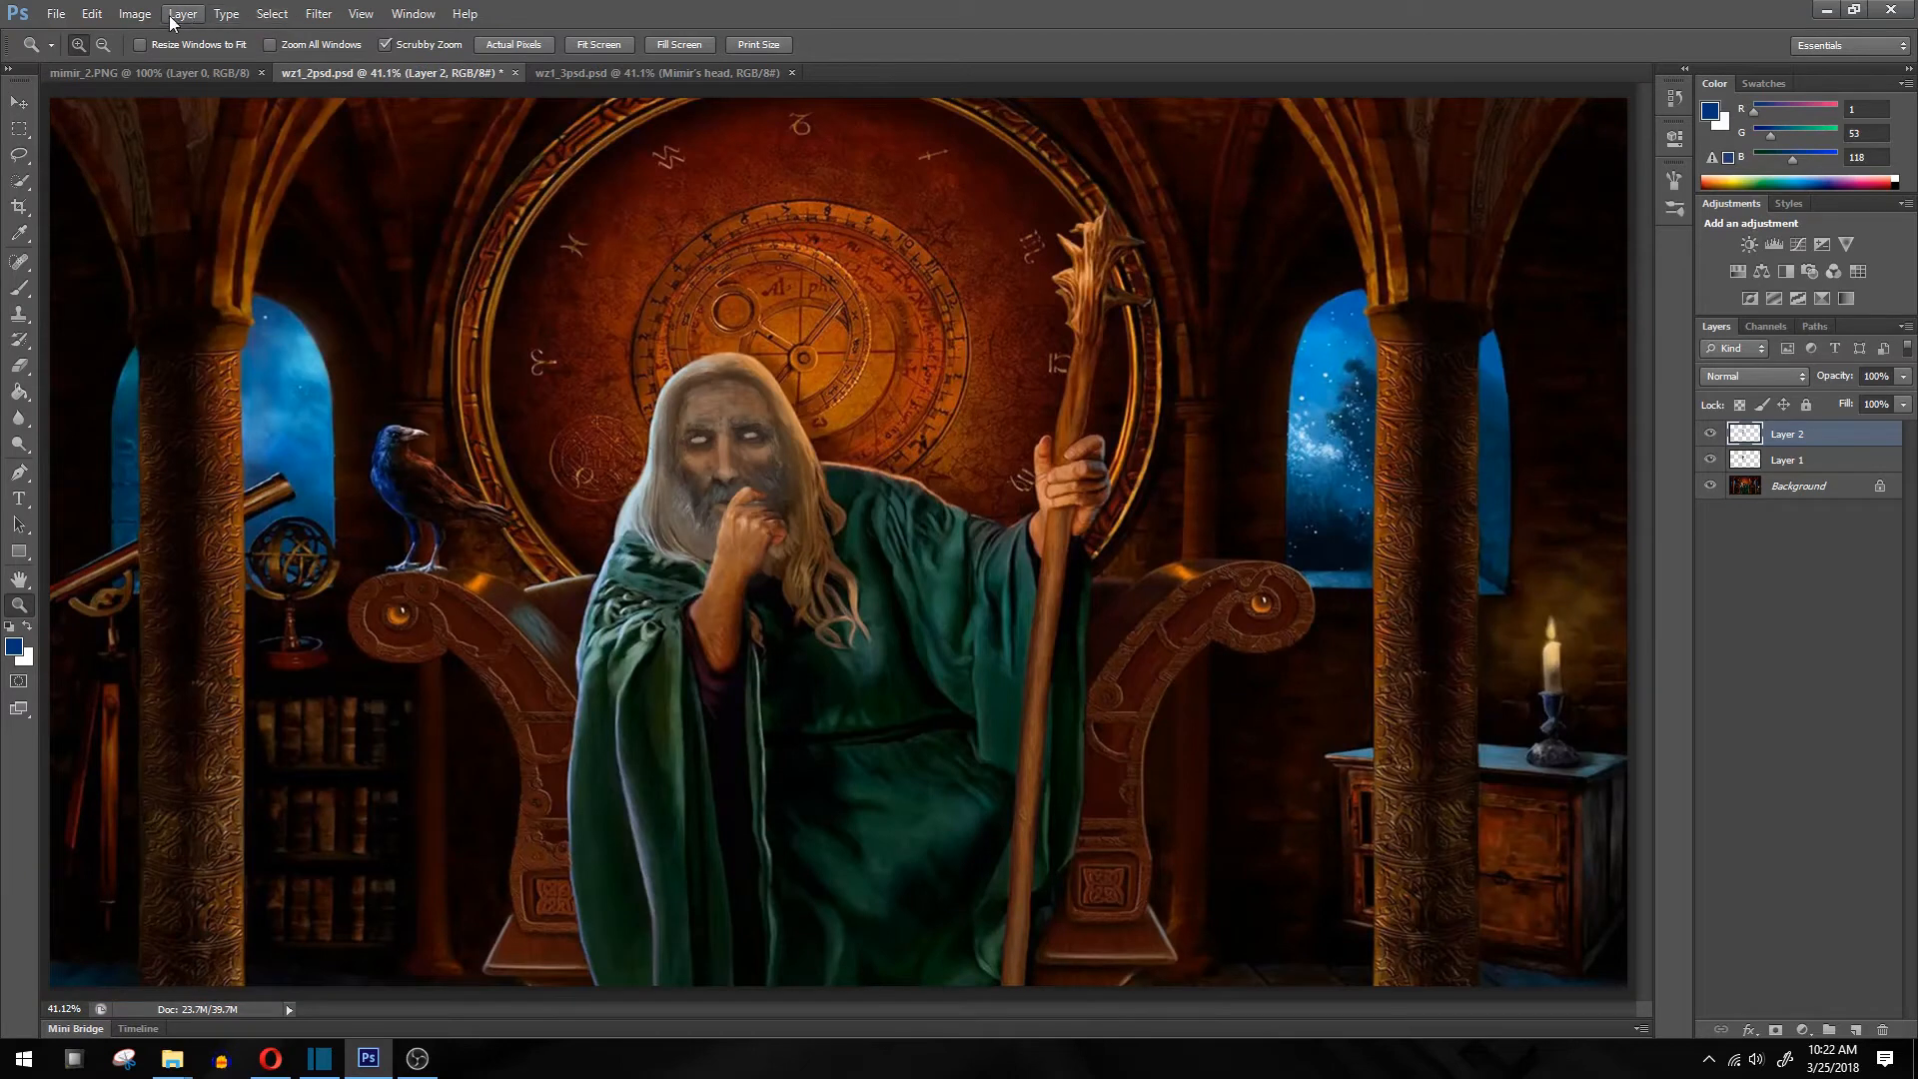
pyautogui.click(1813, 490)
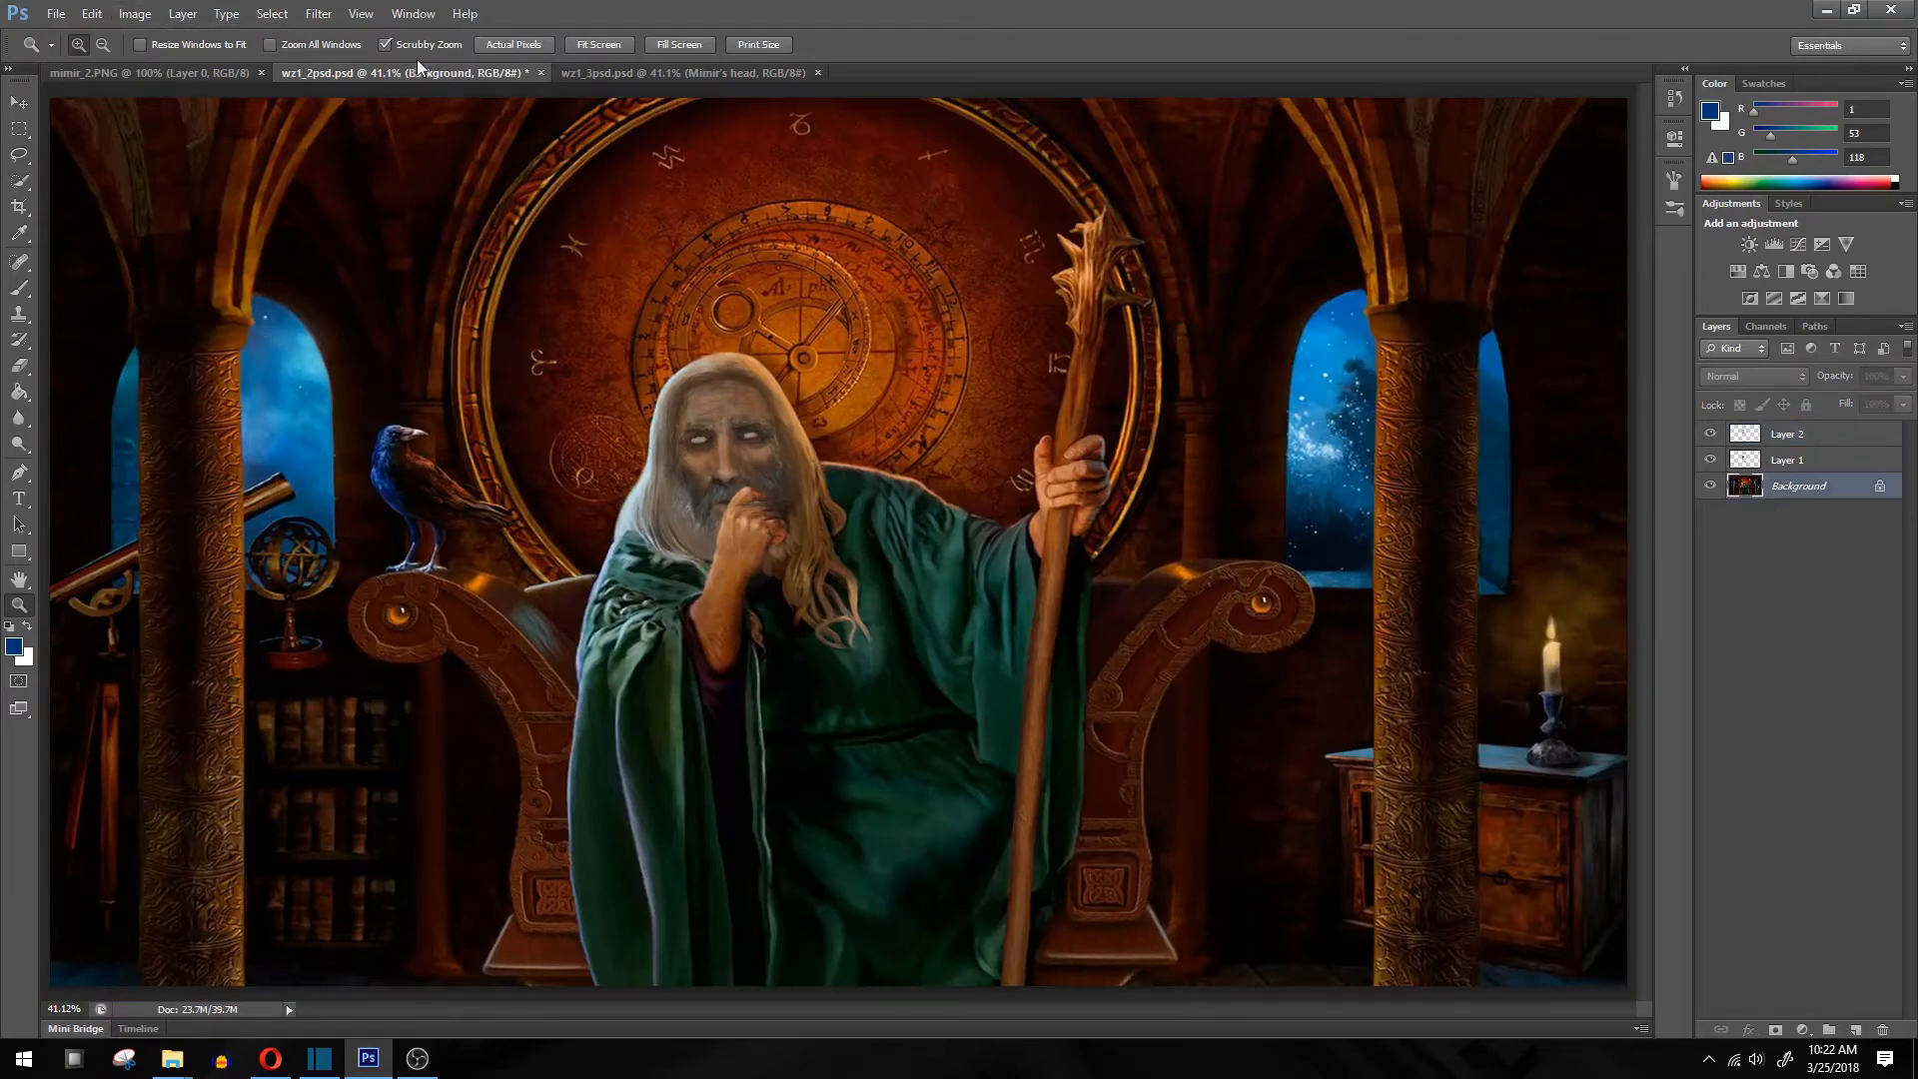
pyautogui.click(183, 14)
pyautogui.click(290, 648)
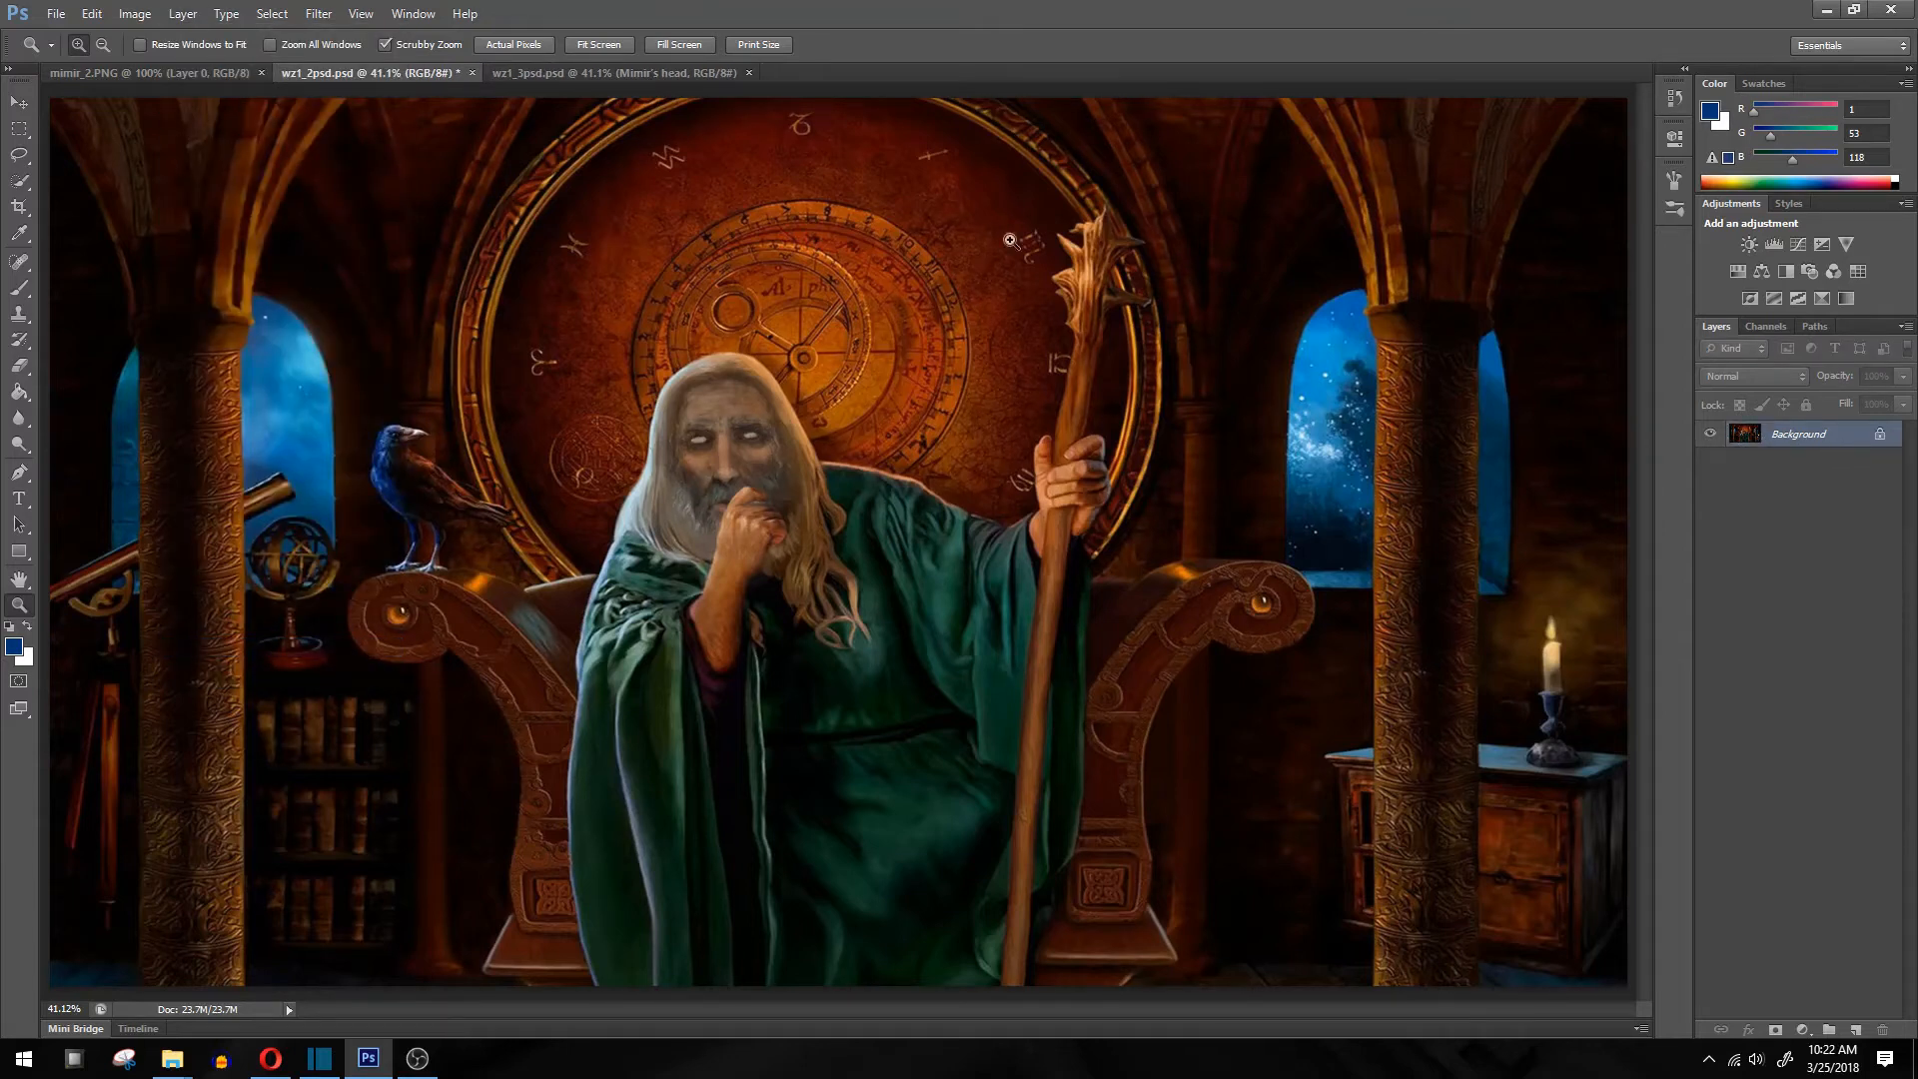
# Darken the whole image with a Curves adjustment on the RGB channel, mapping input 131 to output 64
pyautogui.click(135, 14)
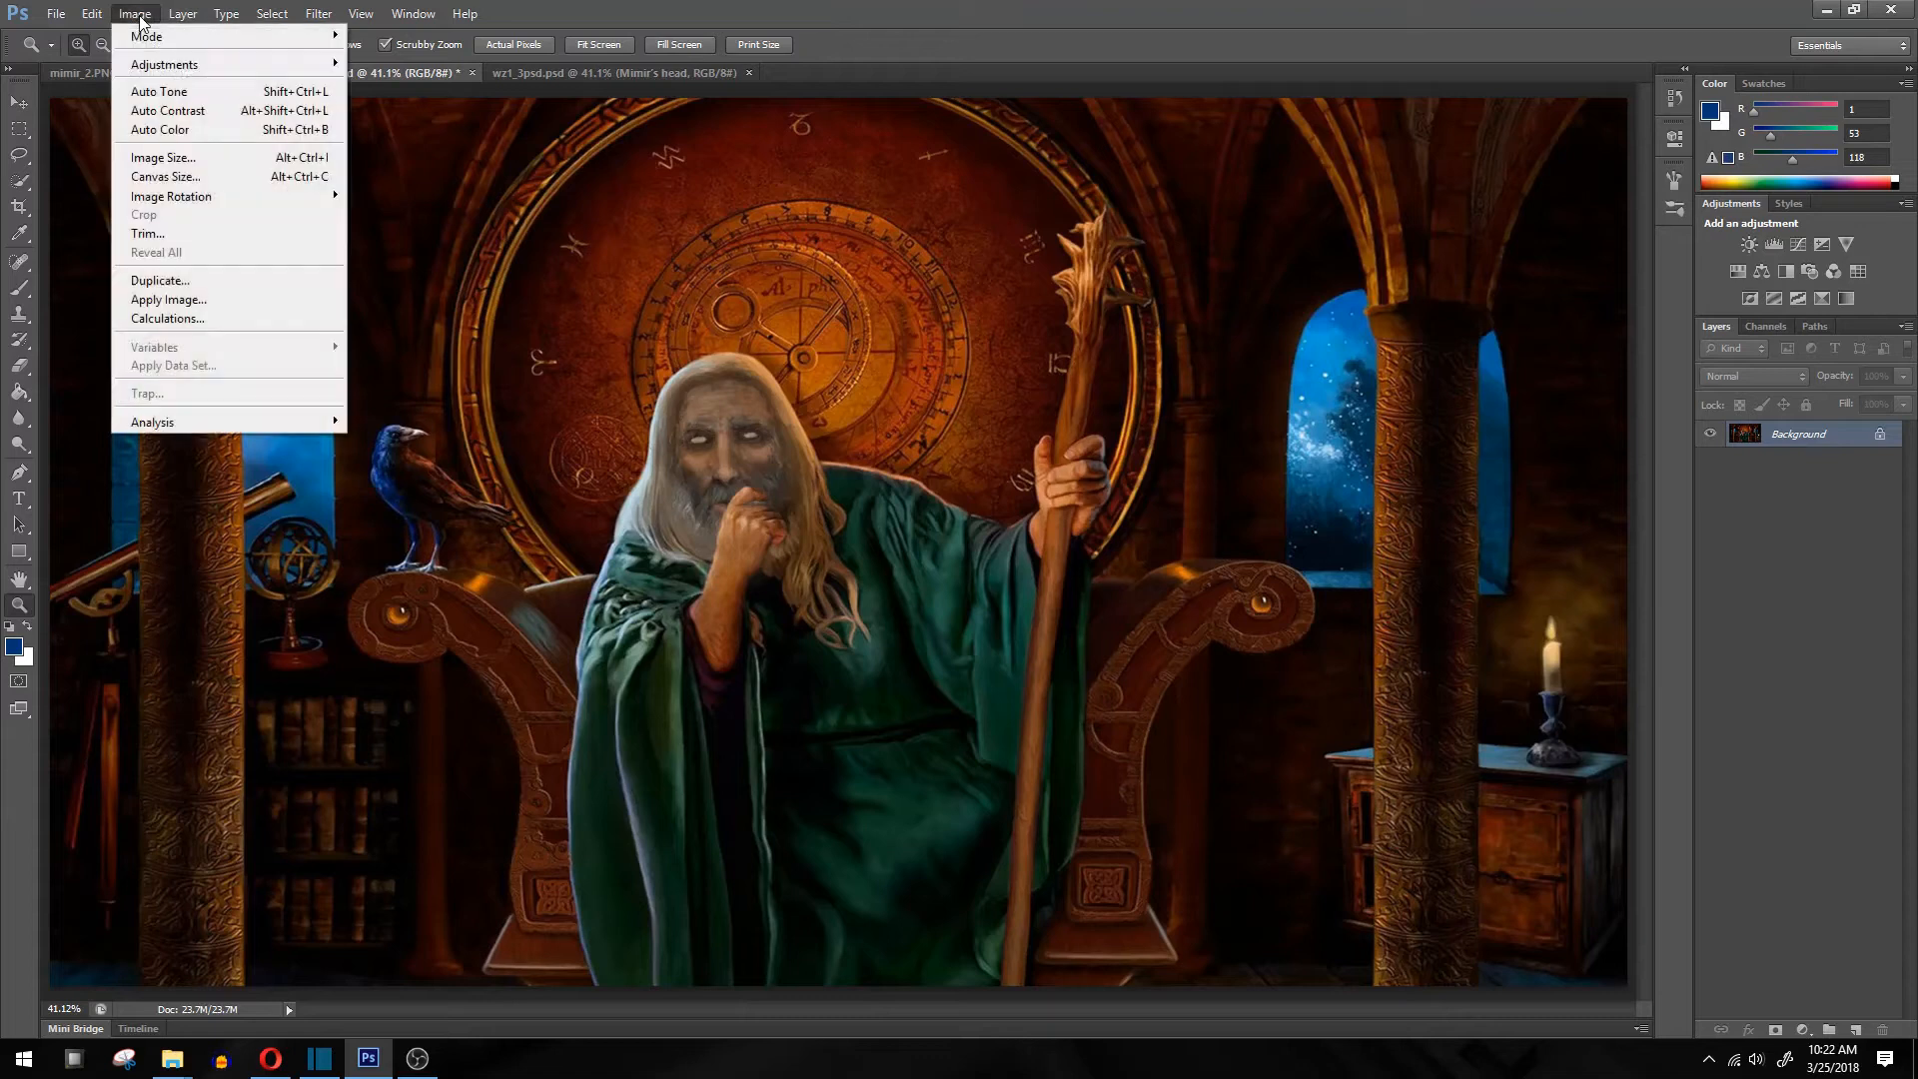
pyautogui.moveTo(172, 66)
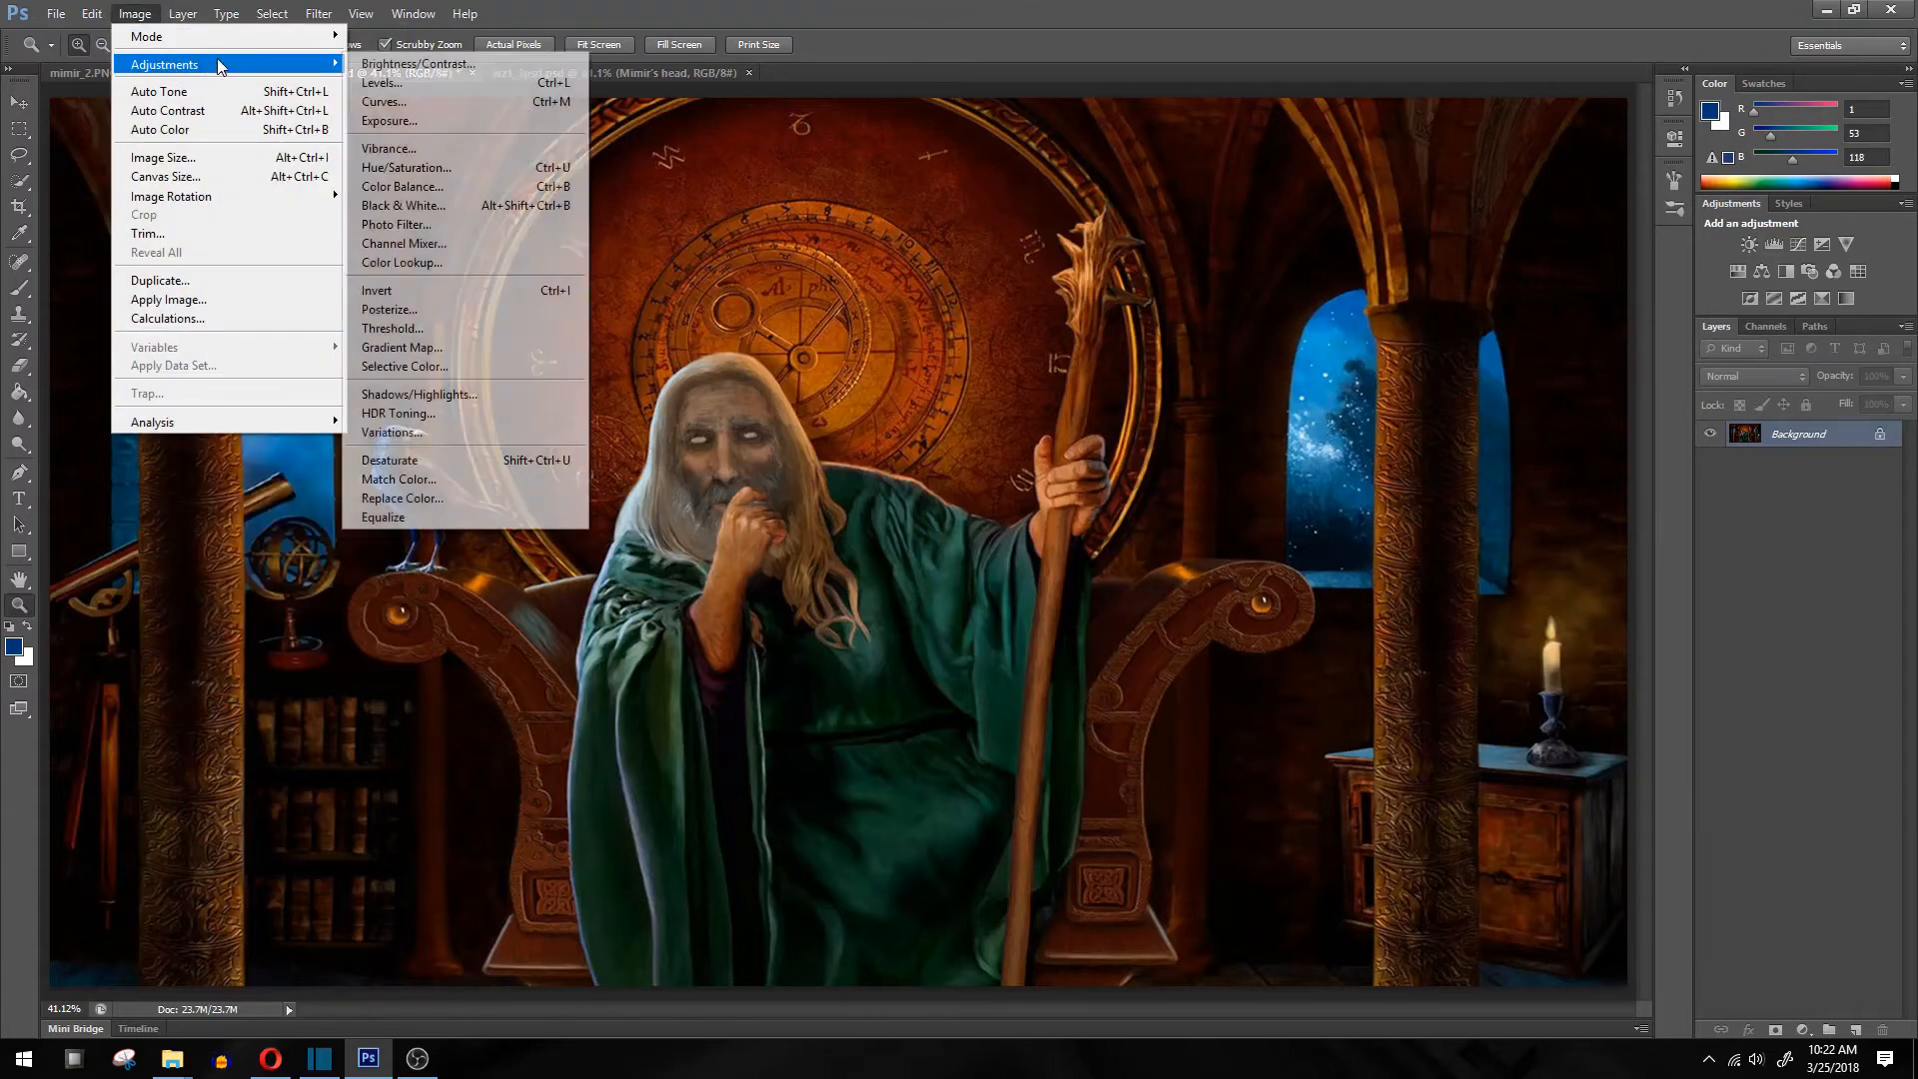
pyautogui.click(440, 101)
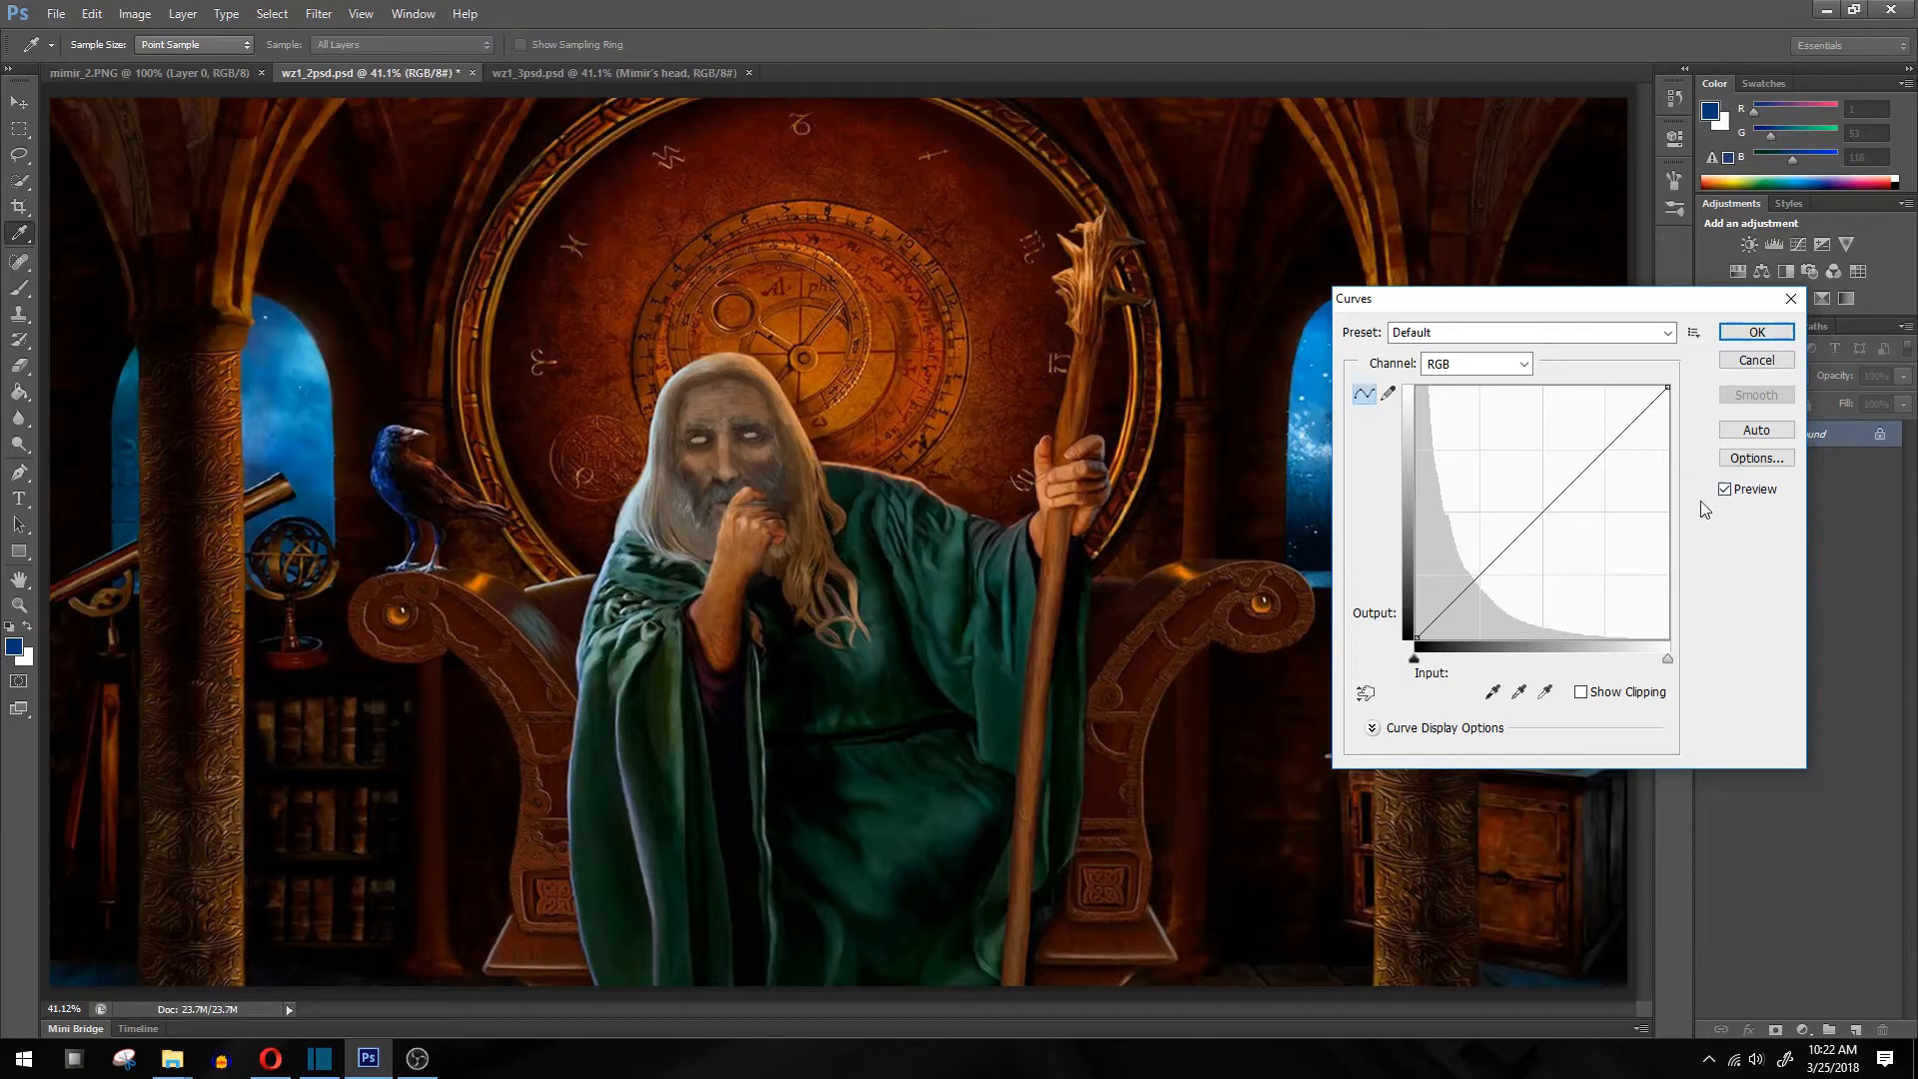
pyautogui.moveTo(1502, 552); pyautogui.dragTo(1541, 575)
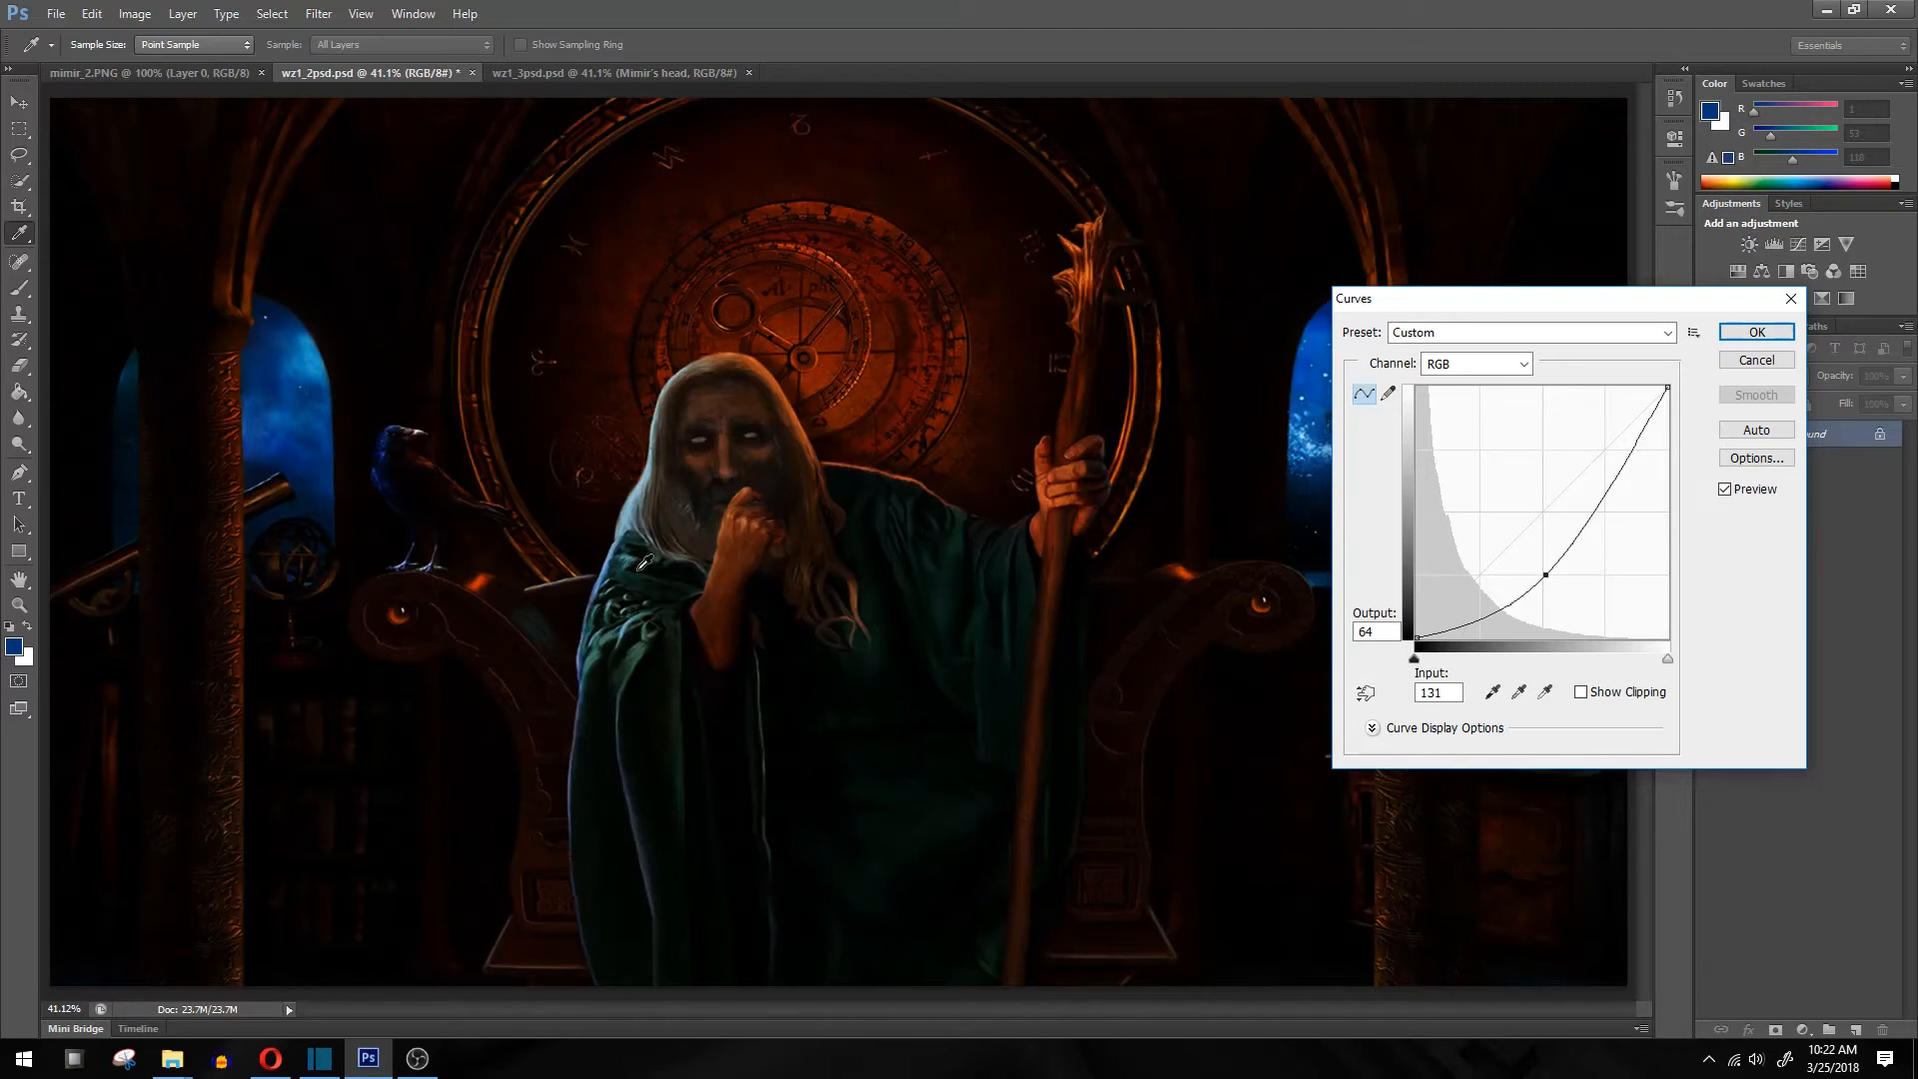
pyautogui.click(1756, 331)
# Set up the Brush tool with a size of 22 px for retouching around the wizard's face
pyautogui.press('z')
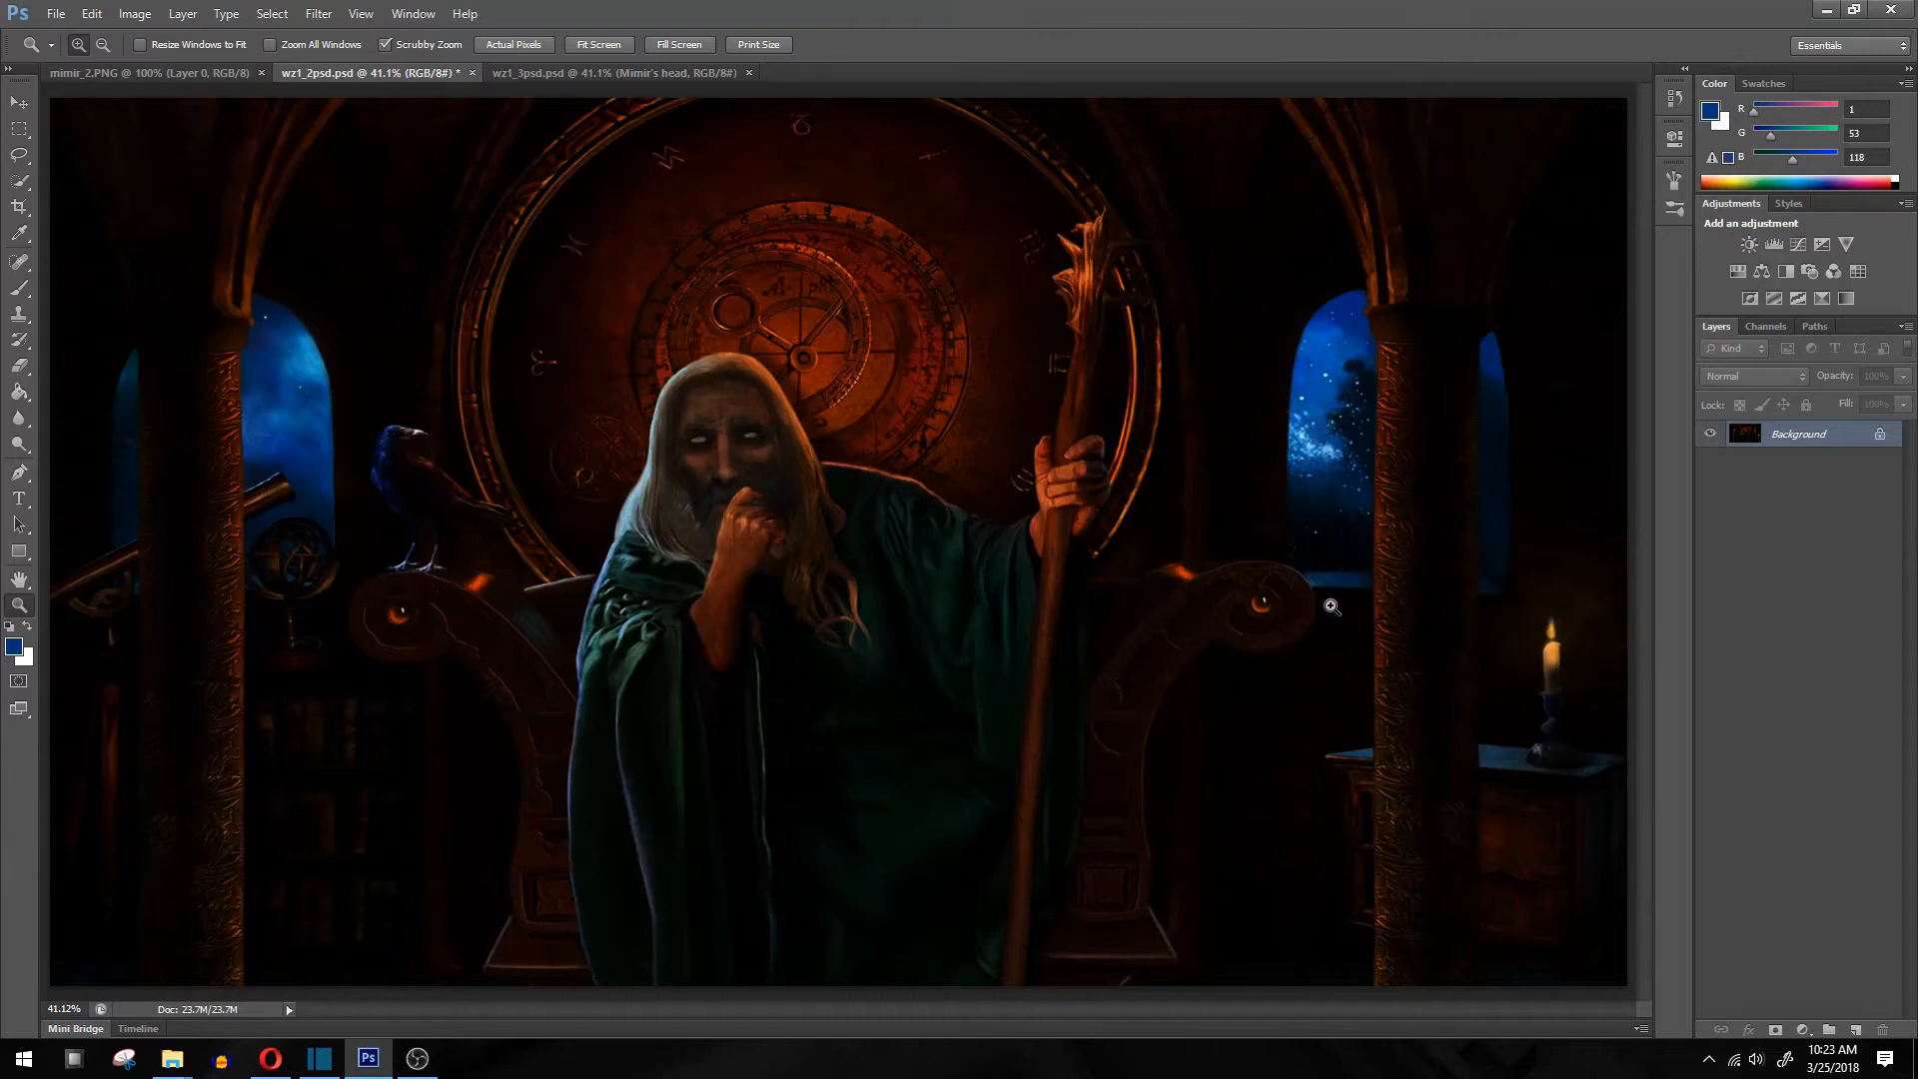
pyautogui.moveTo(679, 405); pyautogui.dragTo(895, 500)
pyautogui.scroll(-1, 928, 504)
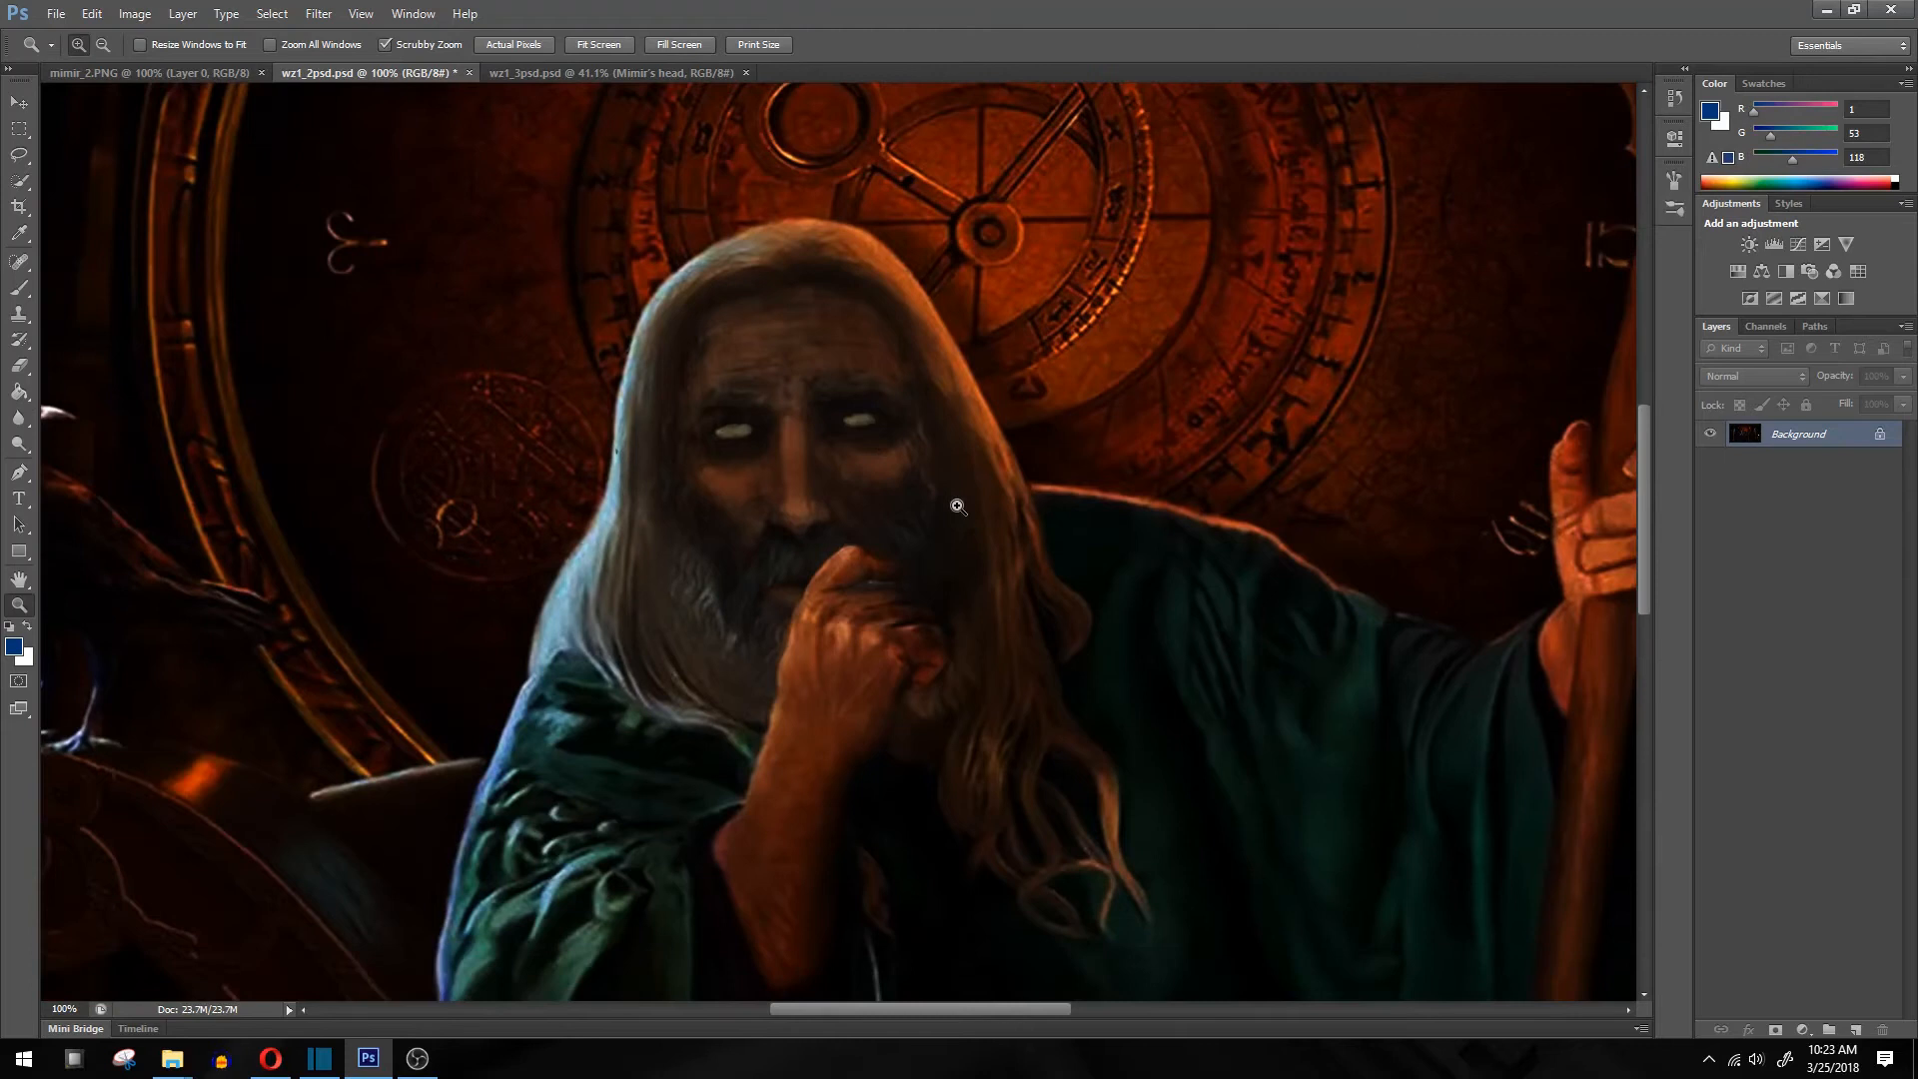
pyautogui.click(19, 292)
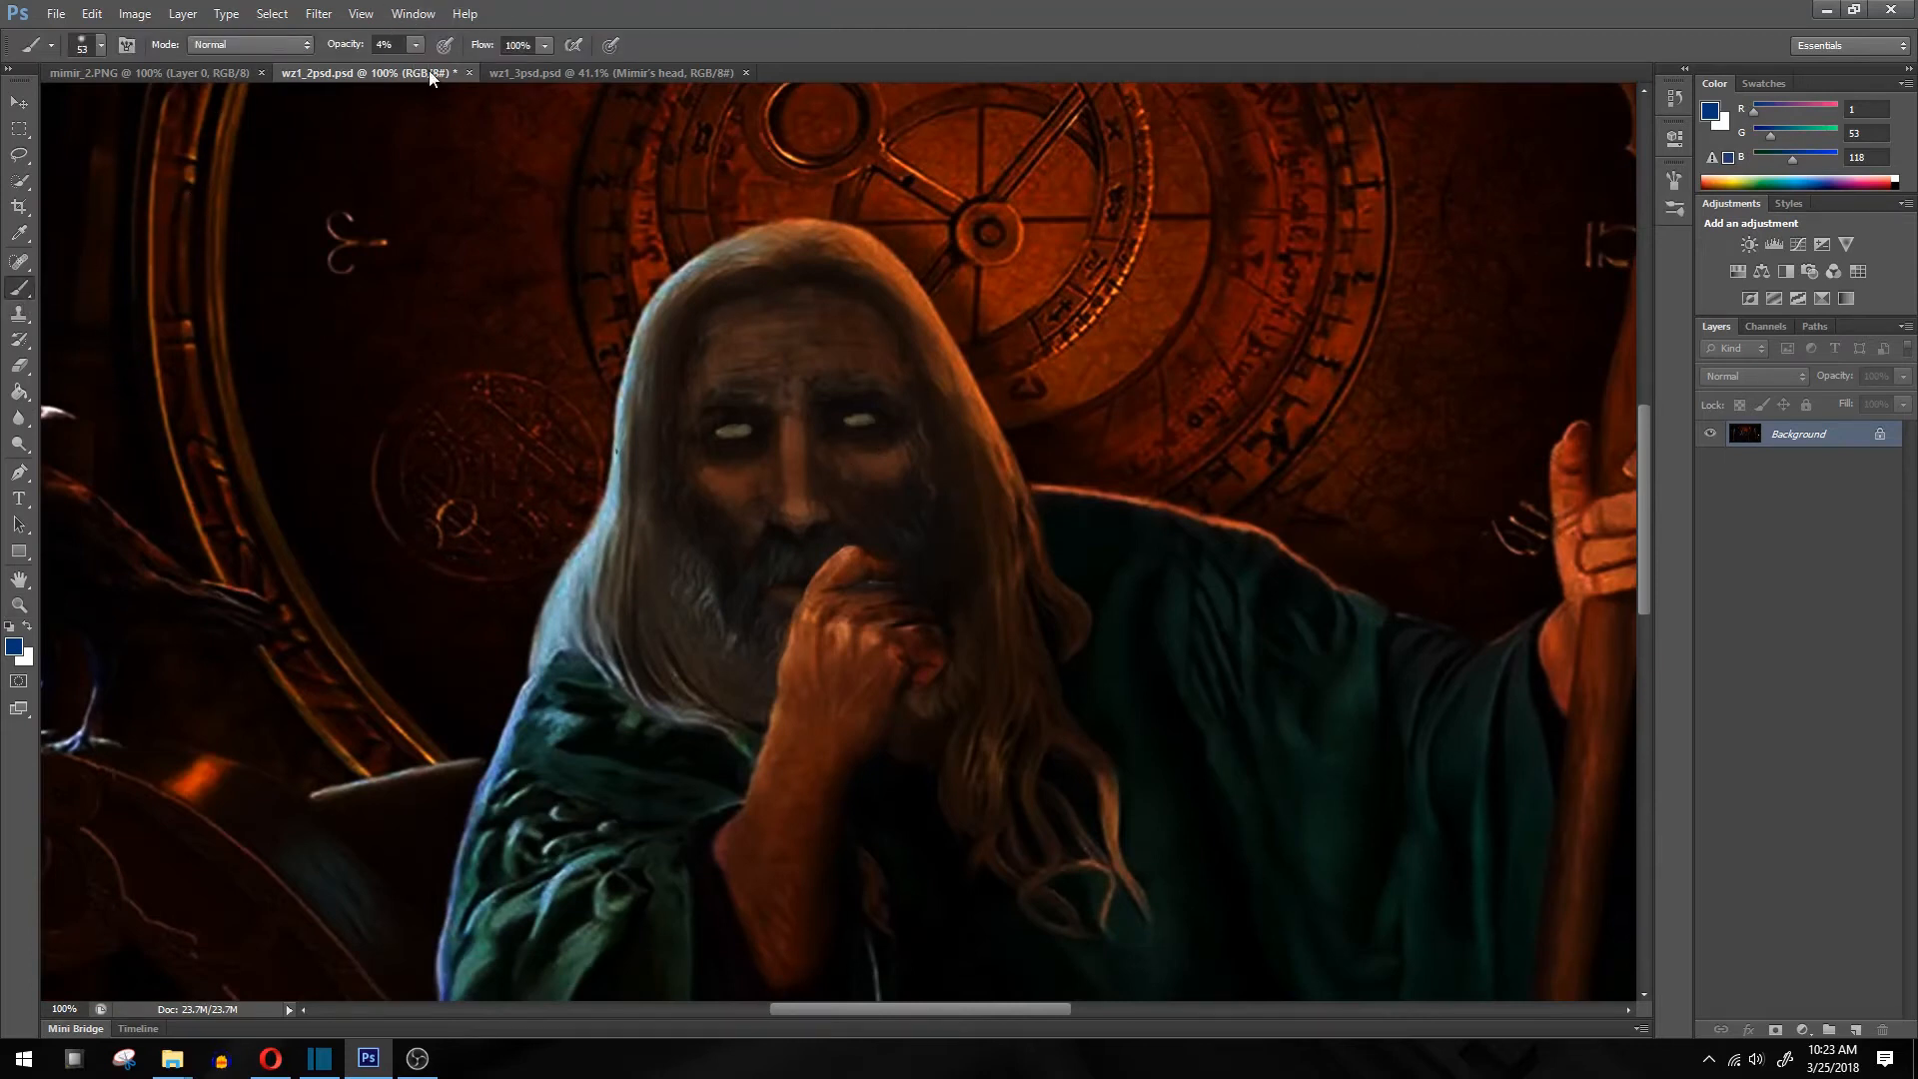
pyautogui.rightClick(639, 405)
pyautogui.moveTo(702, 445); pyautogui.dragTo(685, 447)
pyautogui.click(644, 355)
pyautogui.click(203, 74)
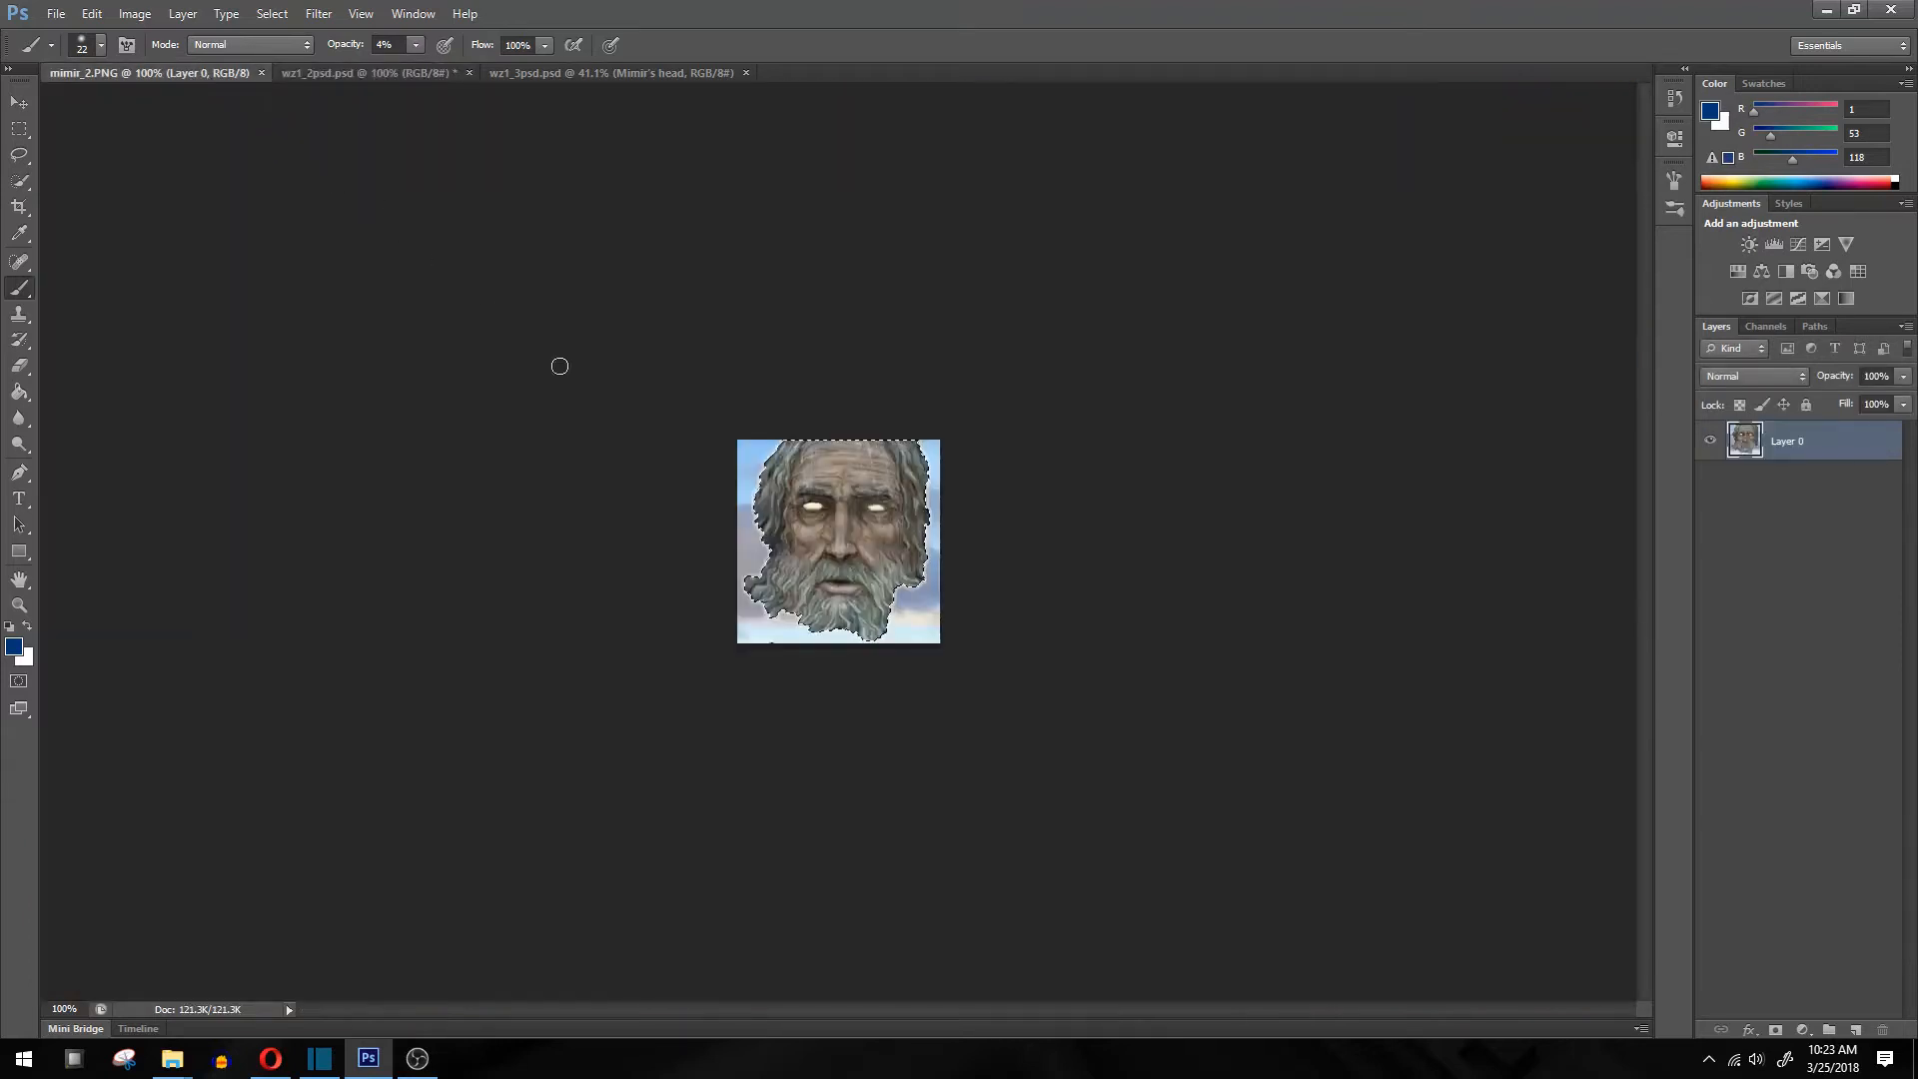
pyautogui.click(367, 72)
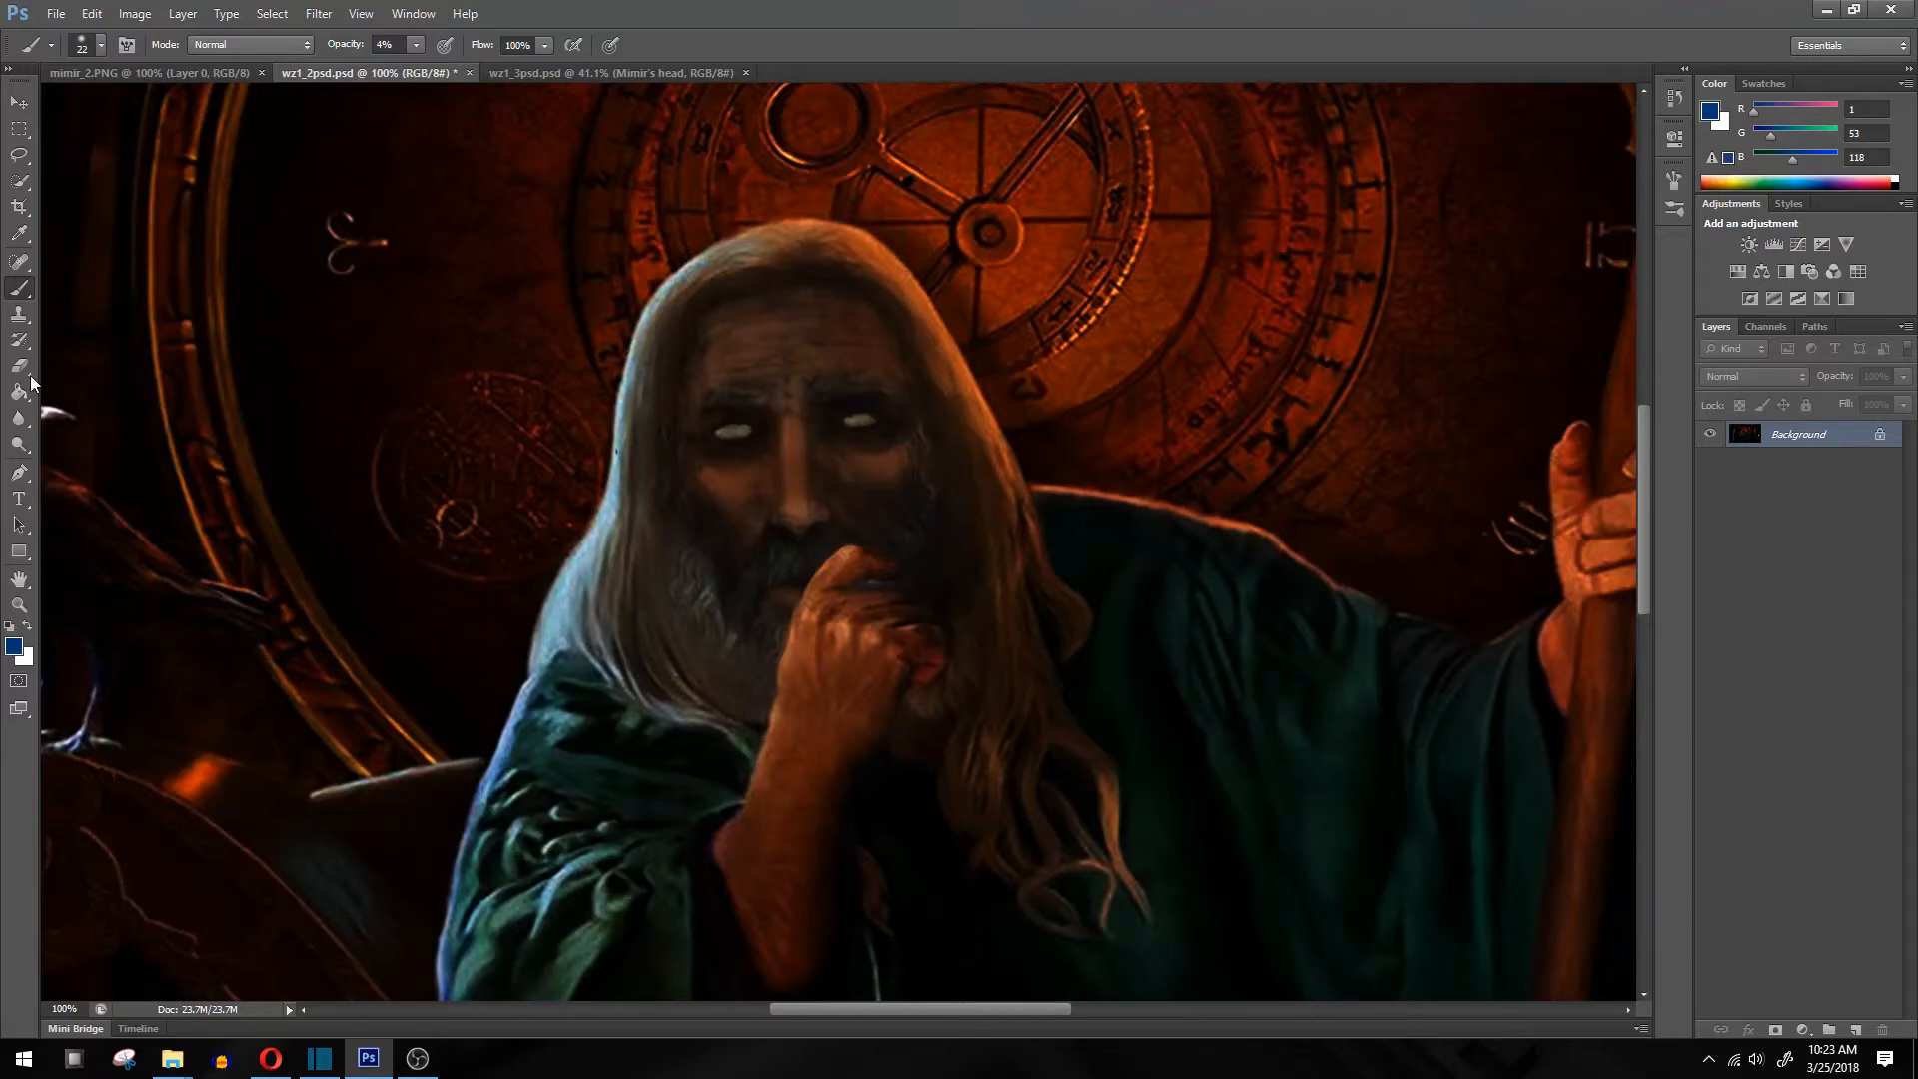
# Blend the lower hair on the wizard's blue-lit side with pale blue, grey and dark brown tones sampled from the surrounding hair
pyautogui.keyDown('alt'); pyautogui.click(617, 483); pyautogui.keyUp('alt')
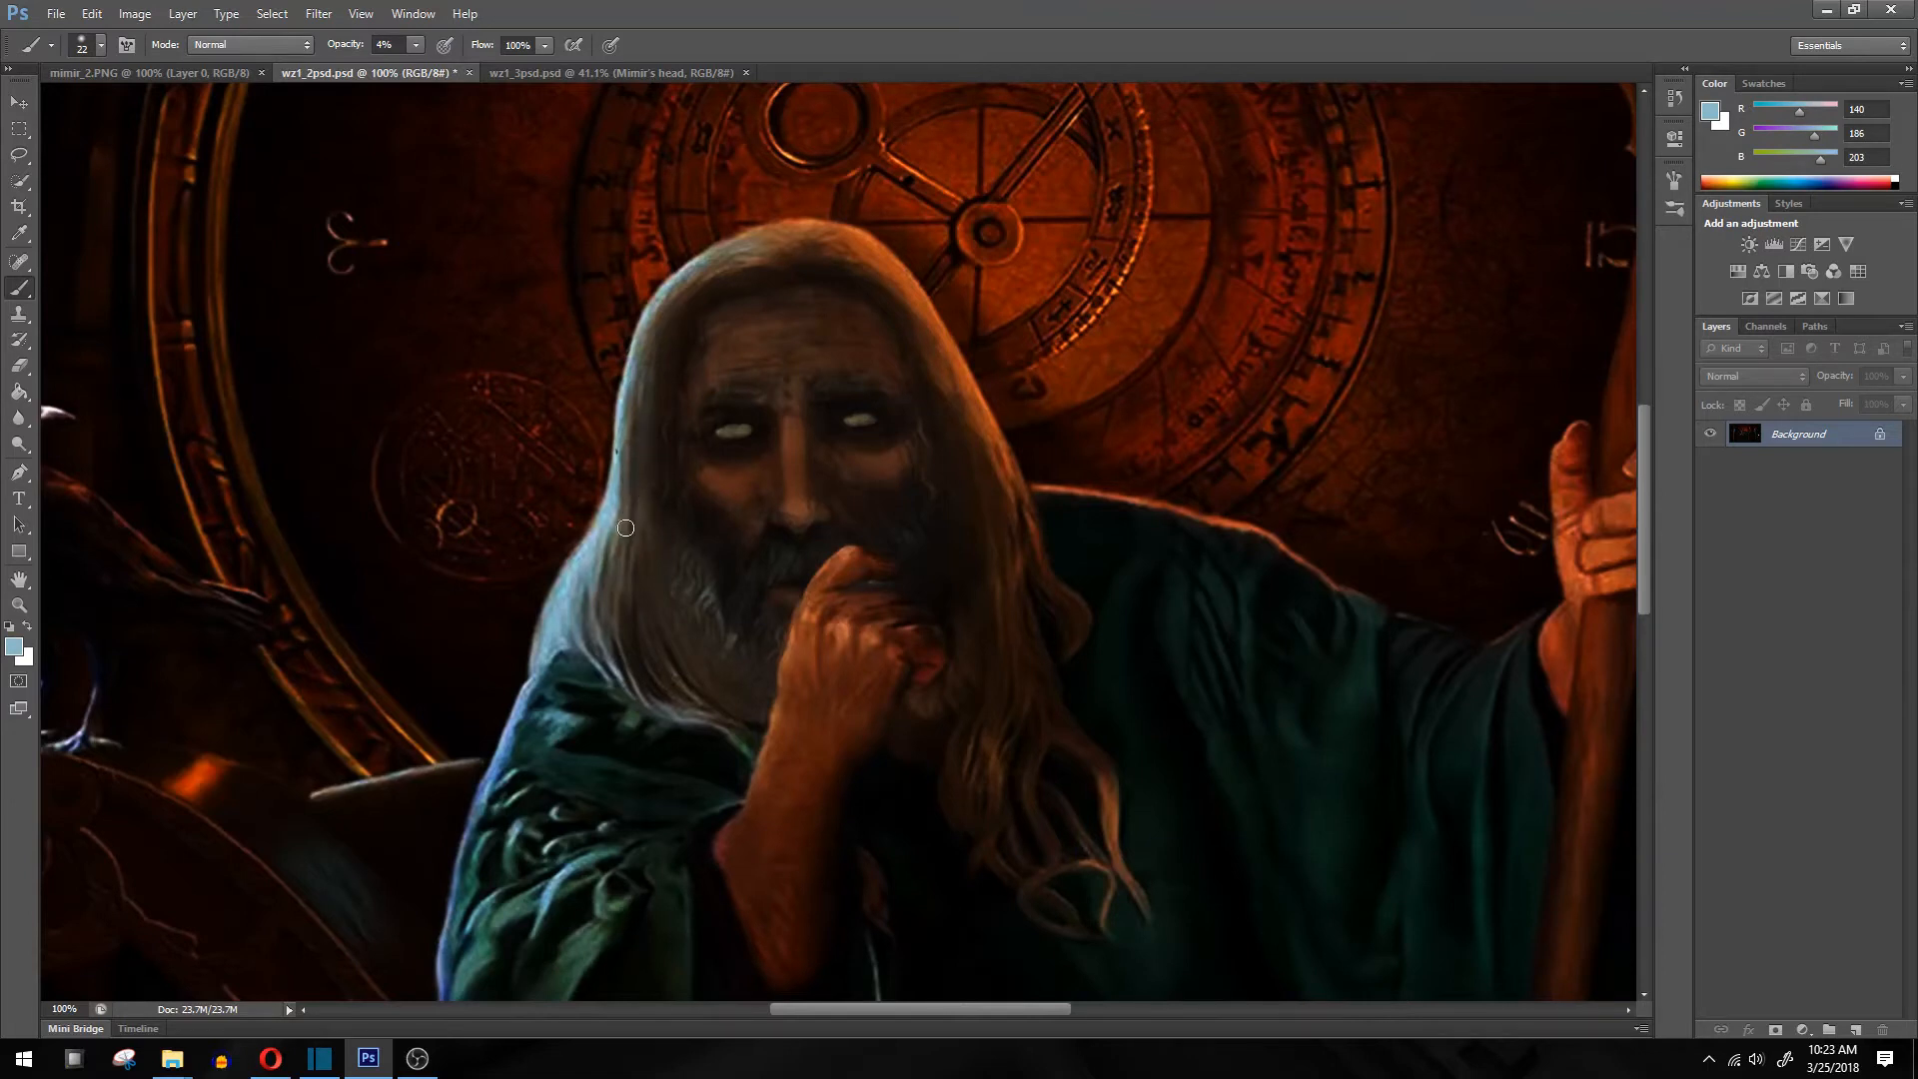
pyautogui.keyDown('alt'); pyautogui.click(663, 471); pyautogui.keyUp('alt')
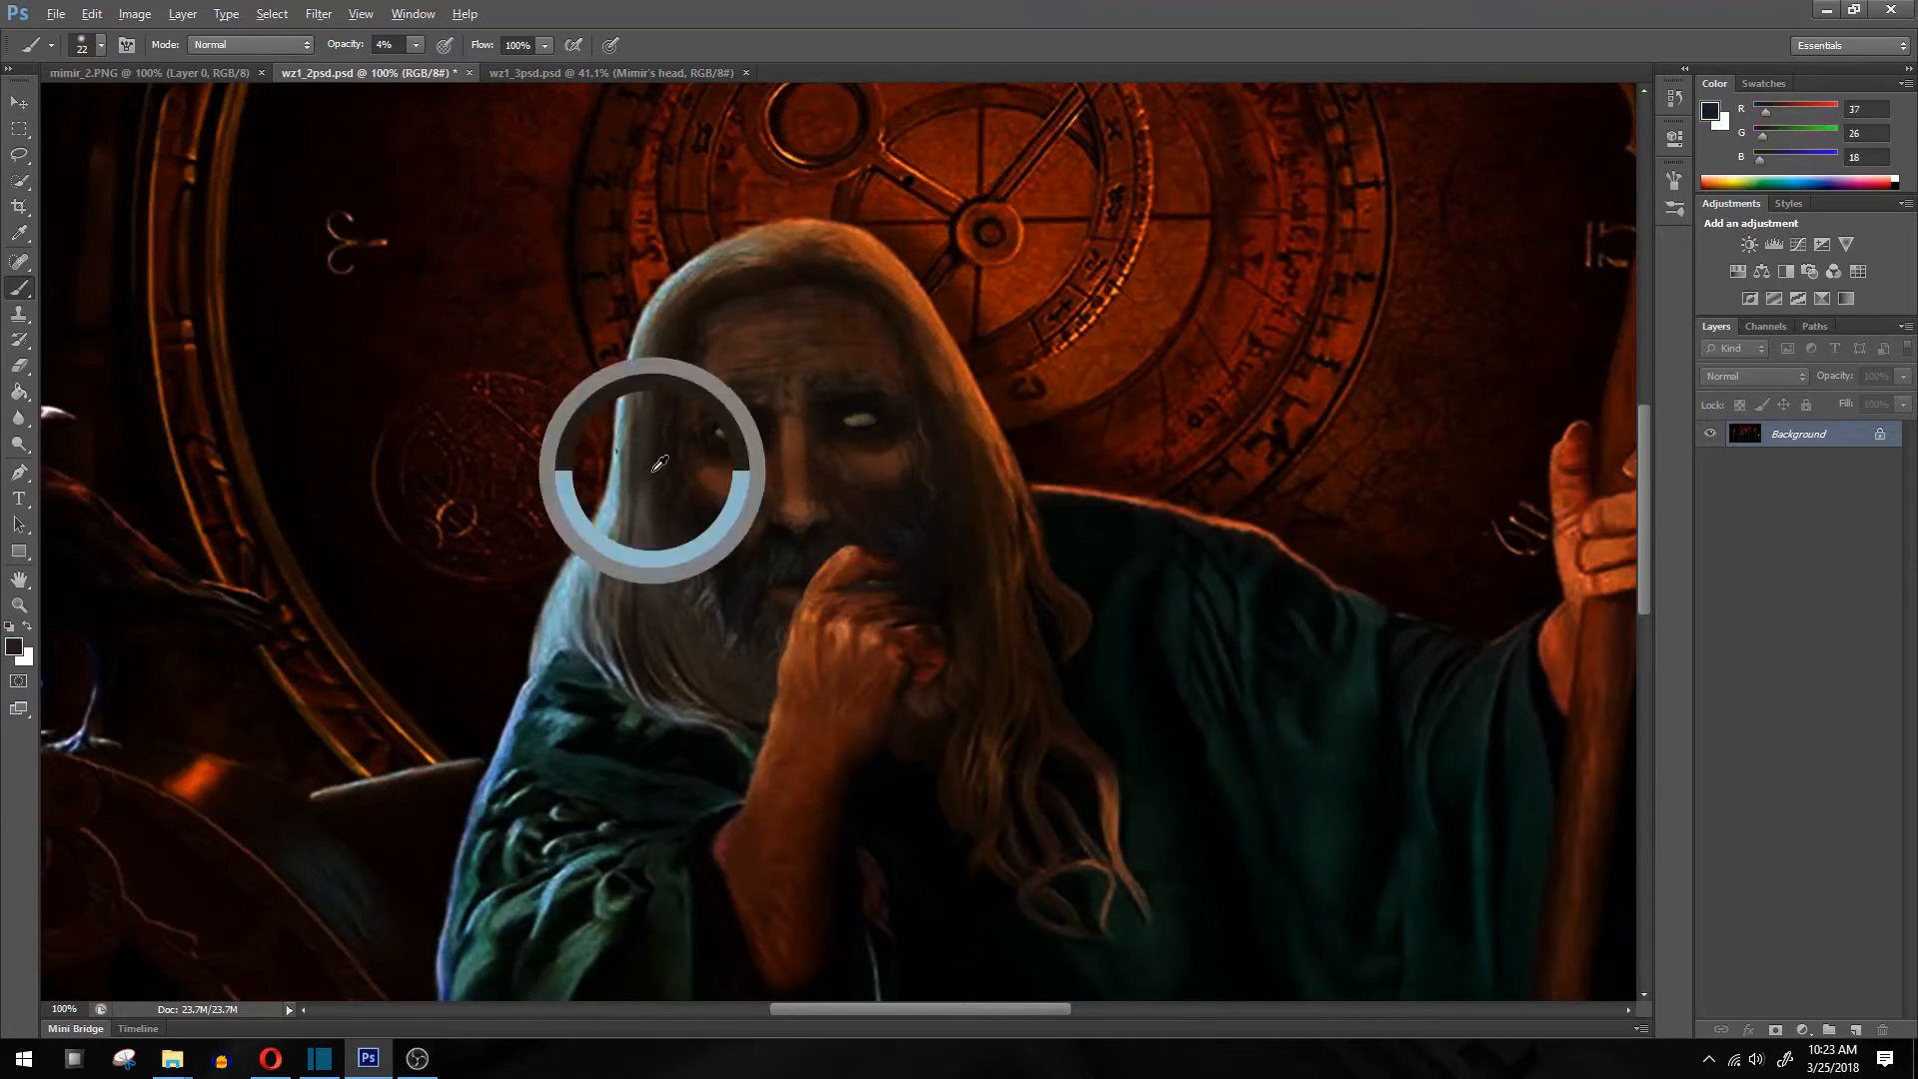
pyautogui.keyDown('alt'); pyautogui.click(621, 513); pyautogui.keyUp('alt')
pyautogui.keyDown('alt'); pyautogui.click(629, 519); pyautogui.keyUp('alt')
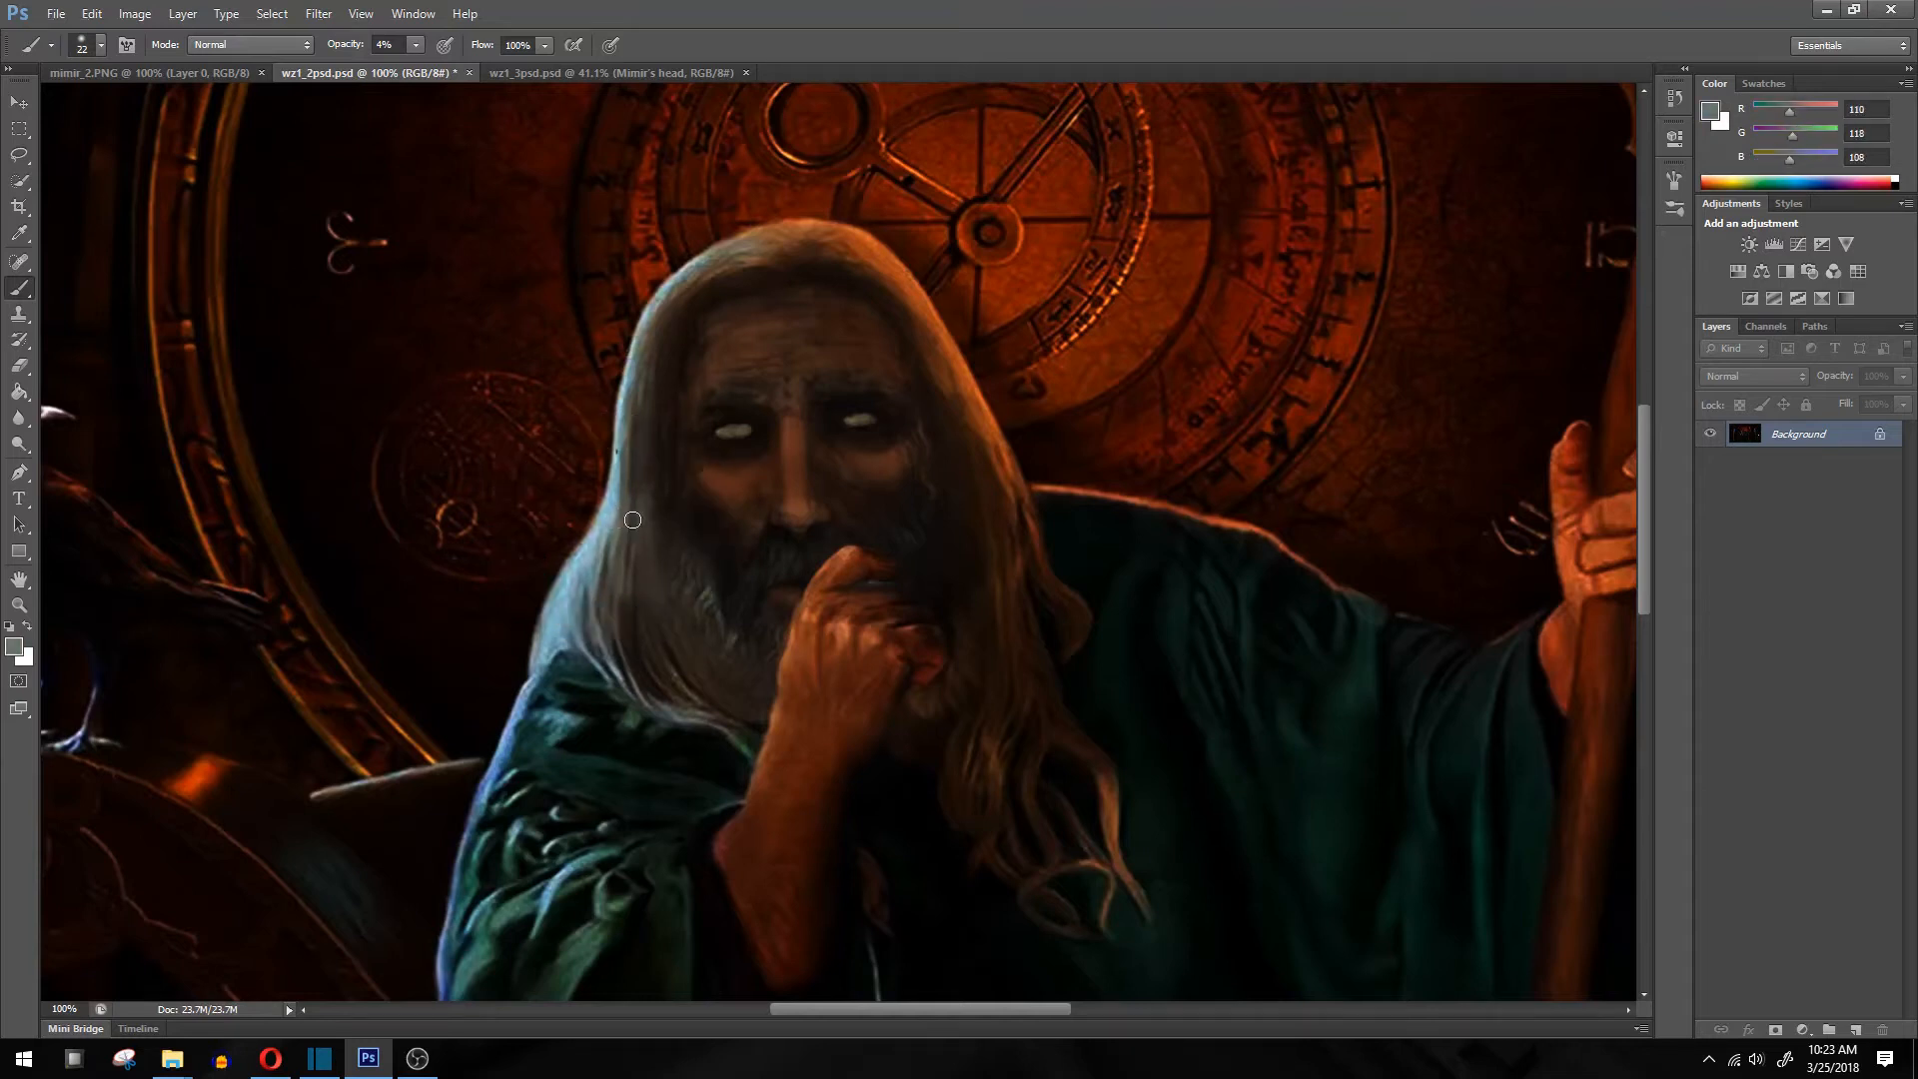
pyautogui.keyDown('alt'); pyautogui.click(619, 600); pyautogui.keyUp('alt')
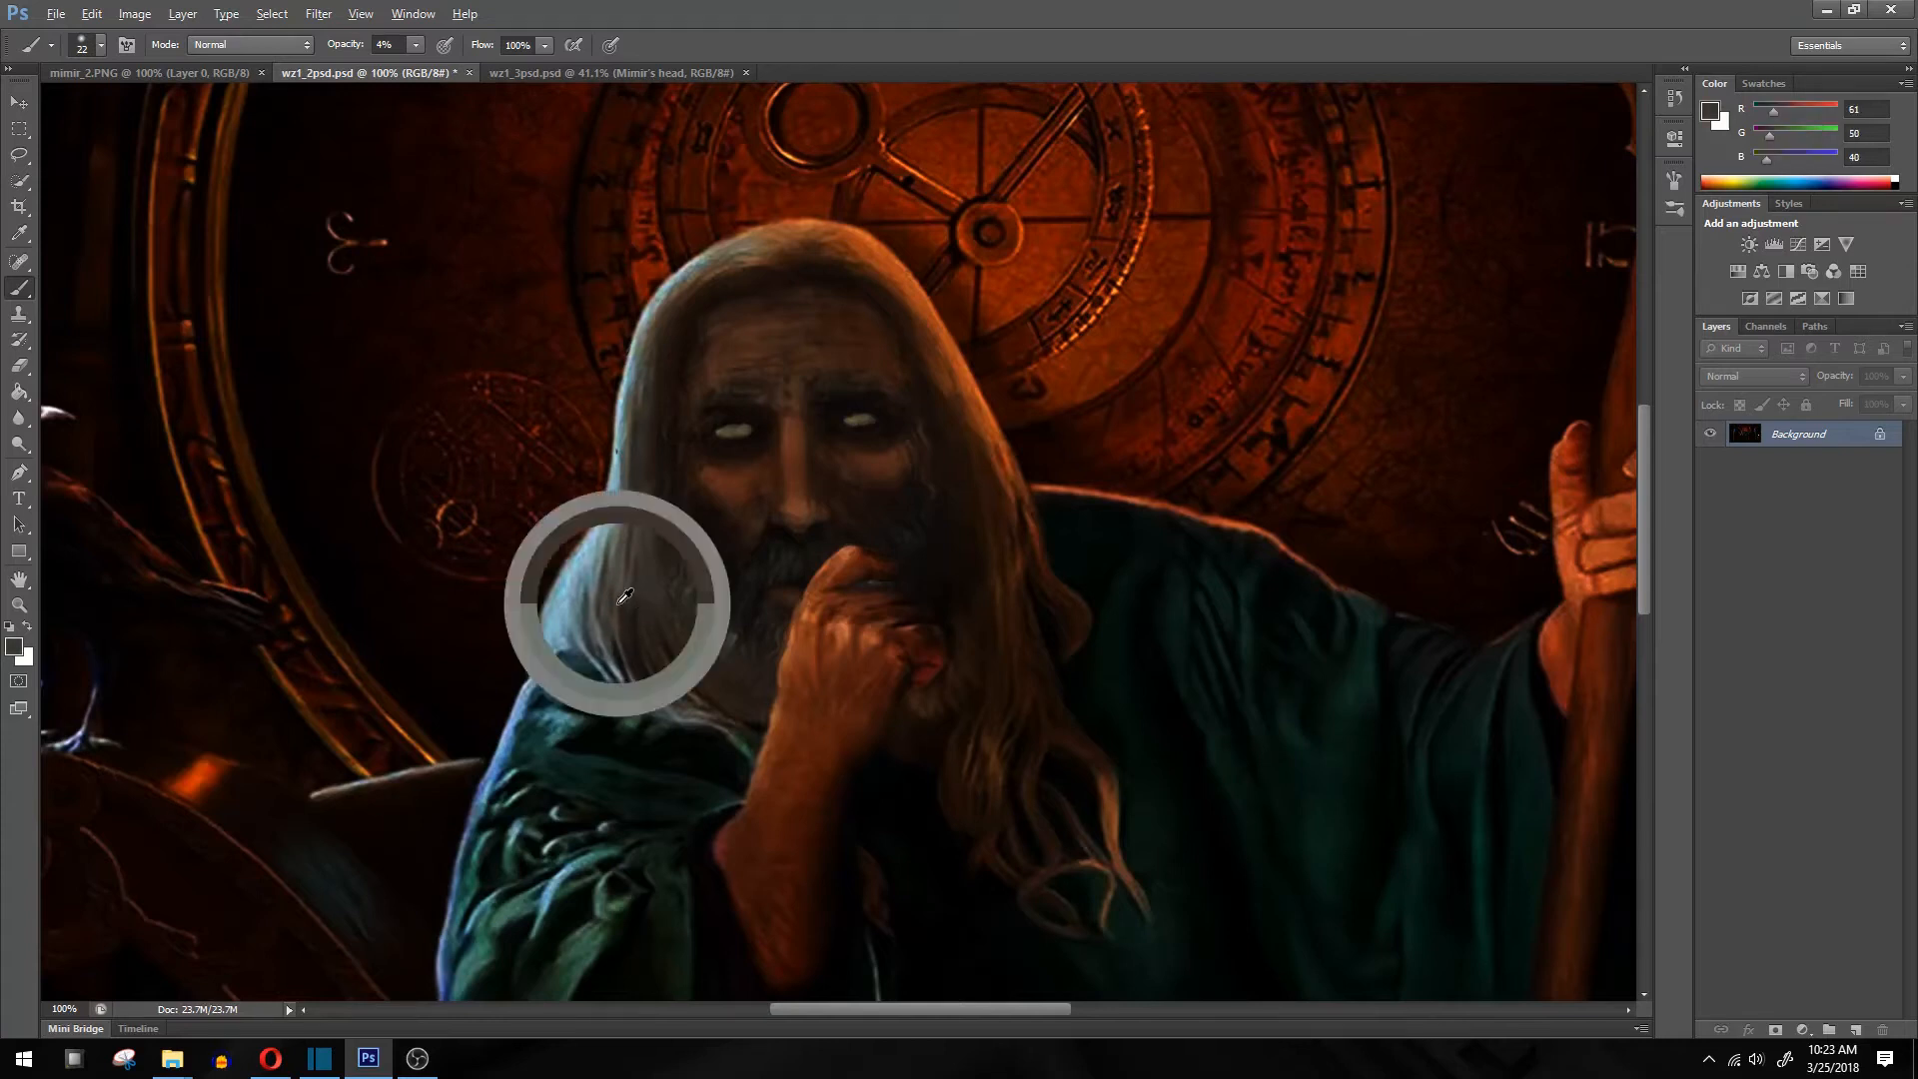
pyautogui.keyDown('alt'); pyautogui.click(603, 550); pyautogui.keyUp('alt')
pyautogui.keyDown('alt'); pyautogui.click(664, 634); pyautogui.keyUp('alt')
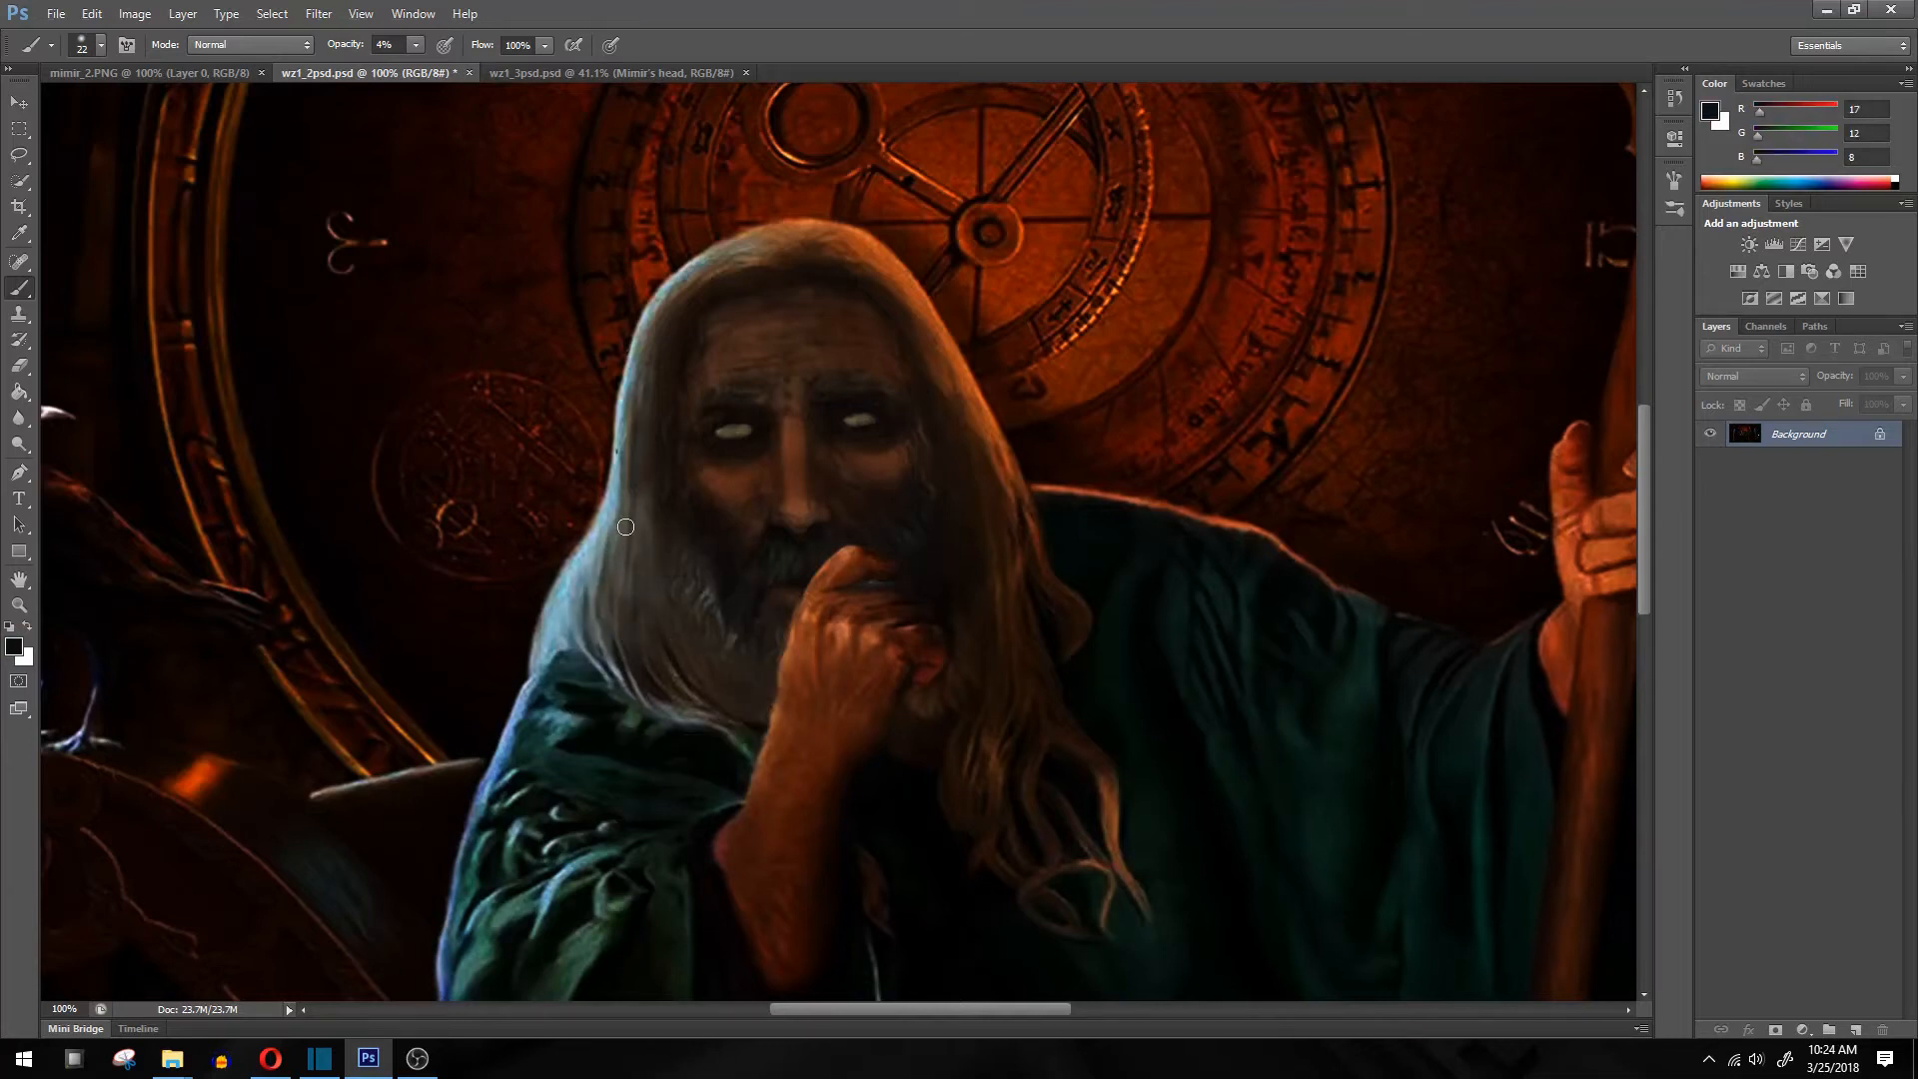
# Blend the hair around the blue-lit temple and crown with grey-blue and brown tones sampled nearby
pyautogui.keyDown('alt'); pyautogui.click(623, 417); pyautogui.keyUp('alt')
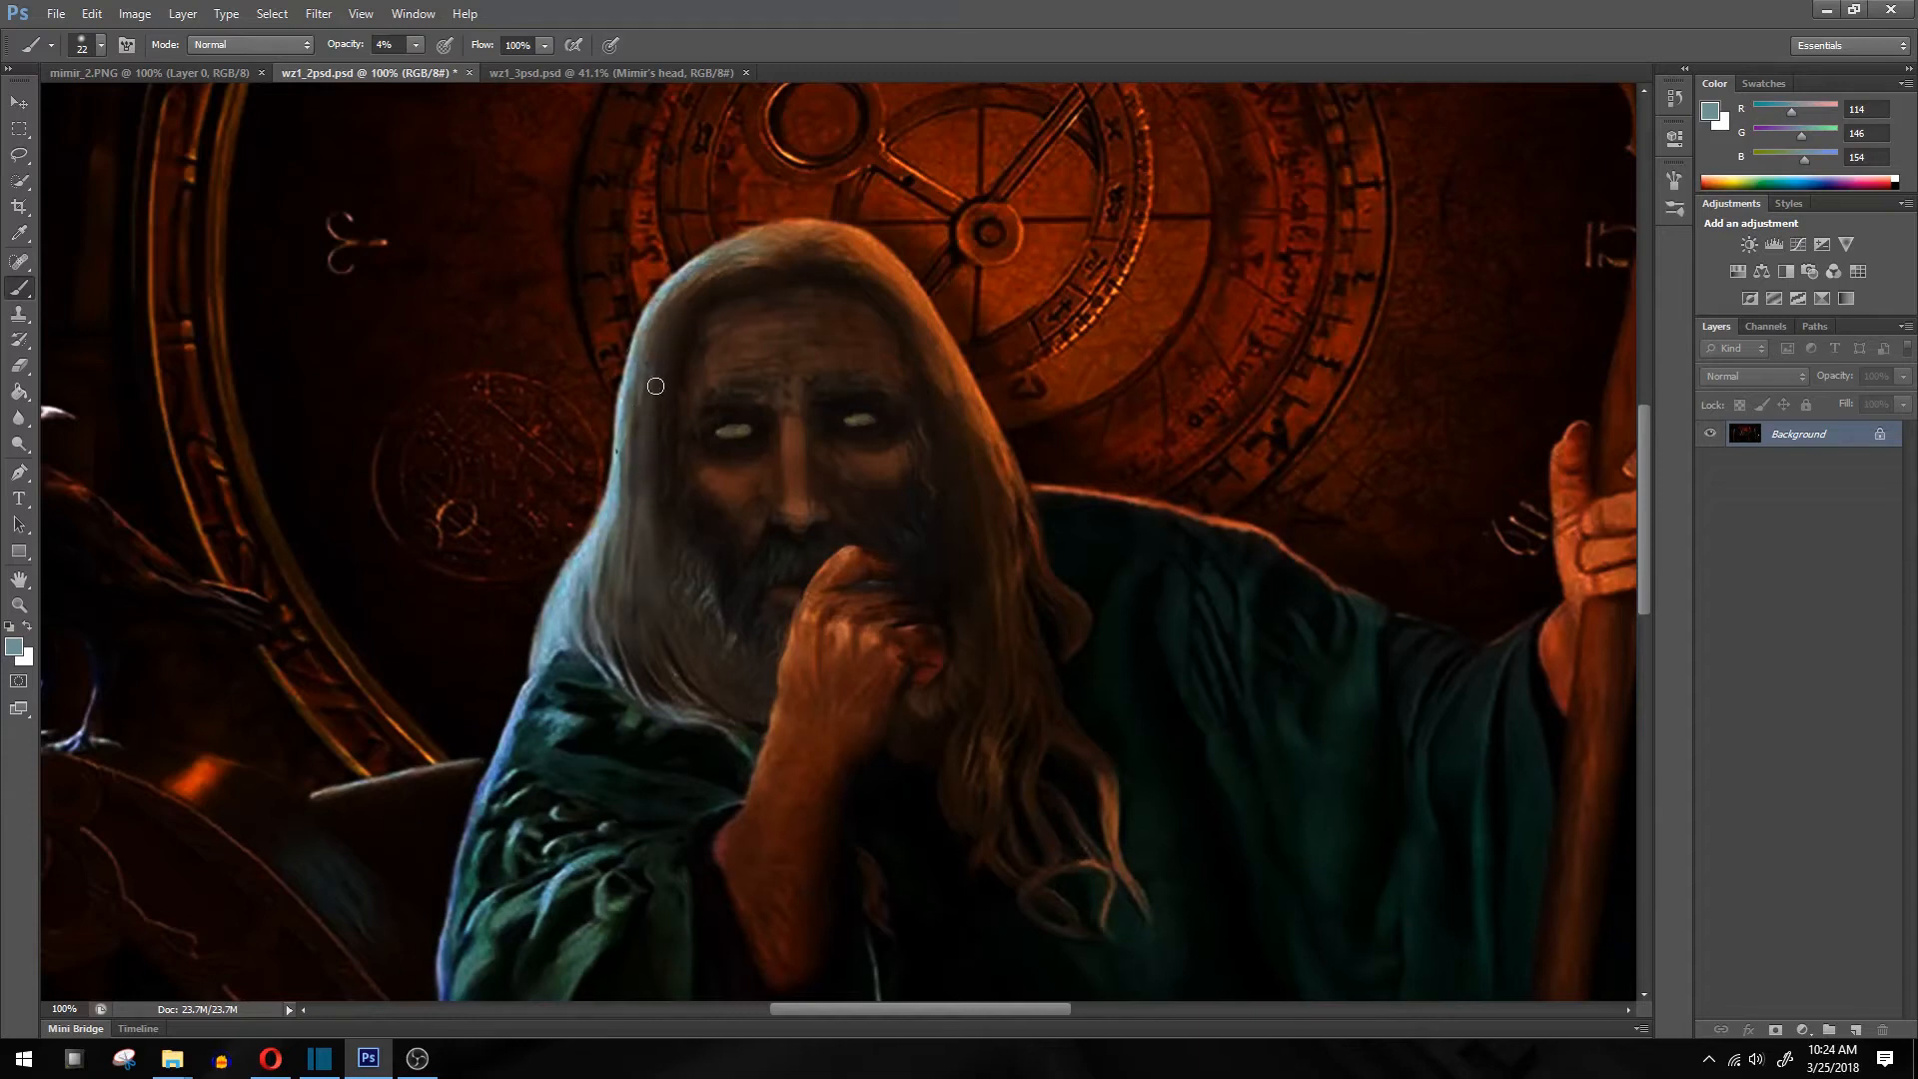
pyautogui.keyDown('alt'); pyautogui.click(664, 317); pyautogui.keyUp('alt')
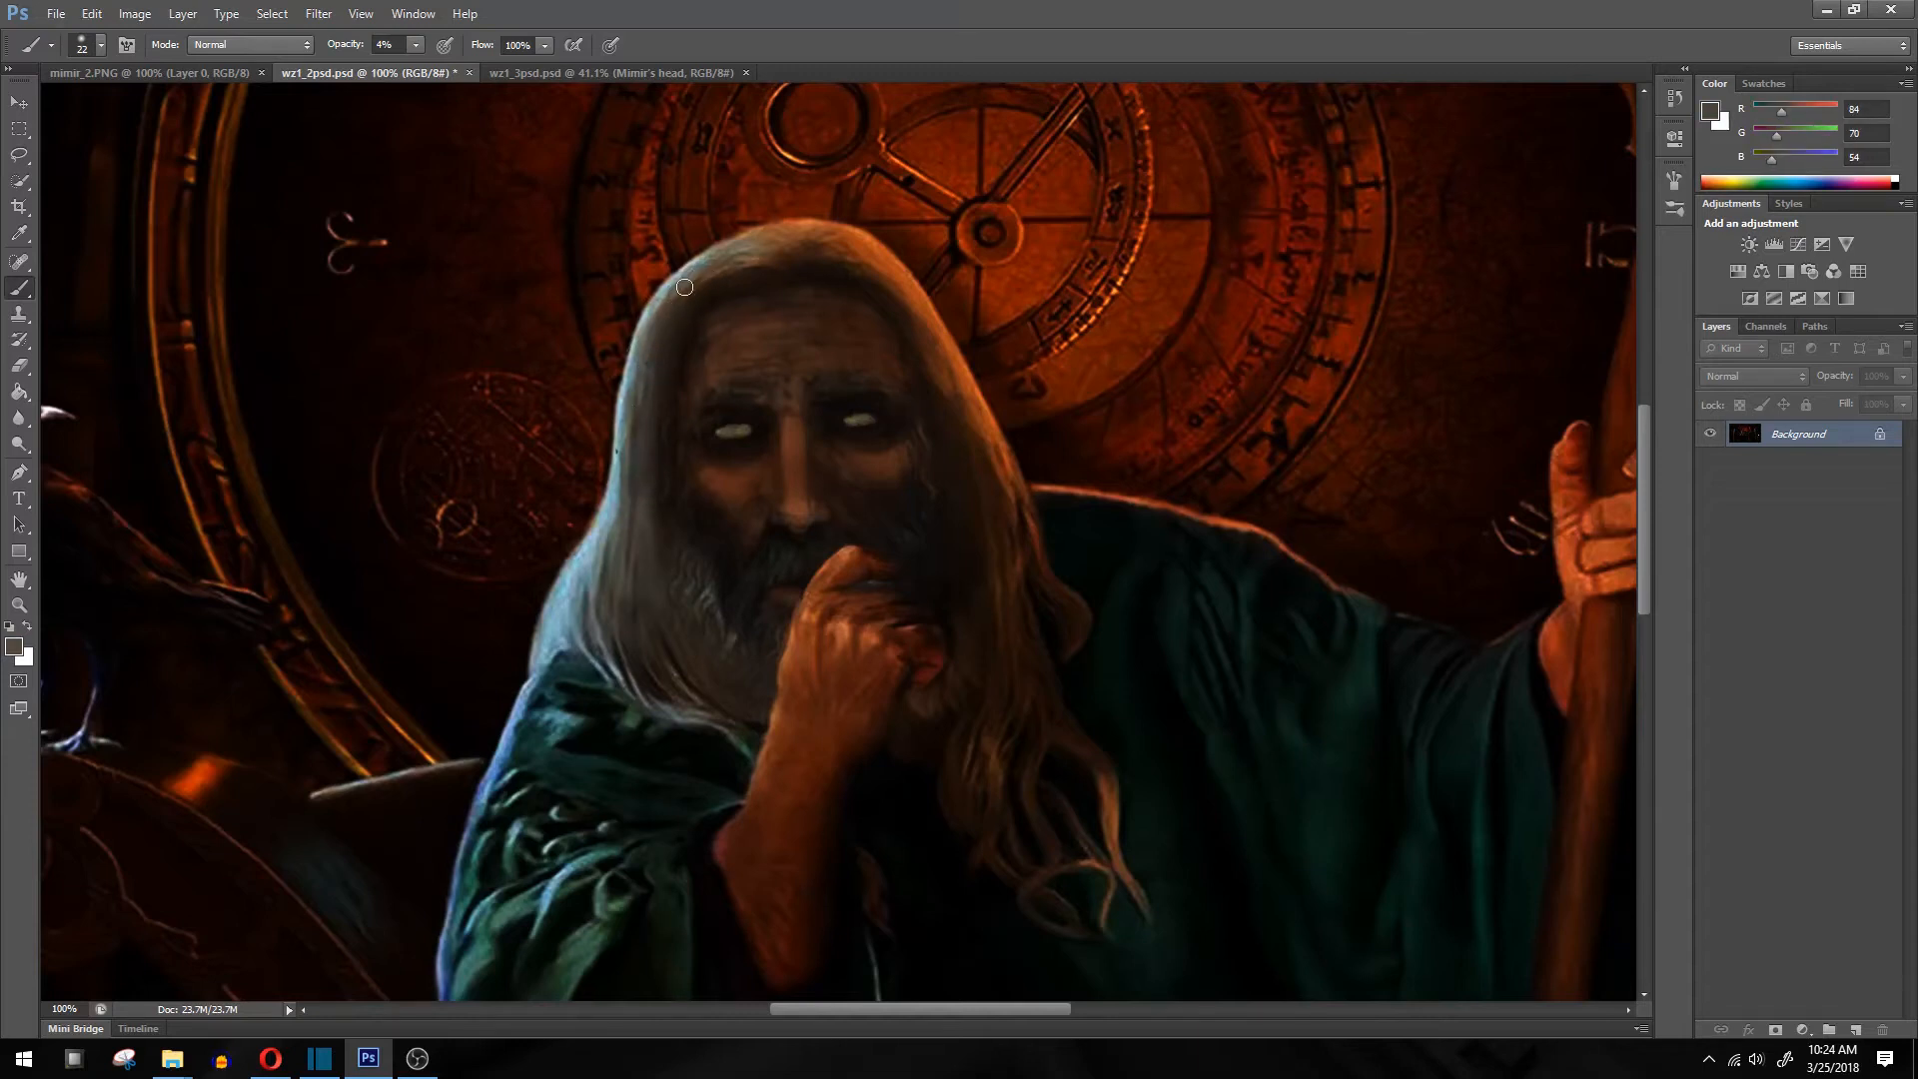
pyautogui.keyDown('alt'); pyautogui.click(762, 243); pyautogui.keyUp('alt')
pyautogui.keyDown('alt'); pyautogui.click(687, 282); pyautogui.keyUp('alt')
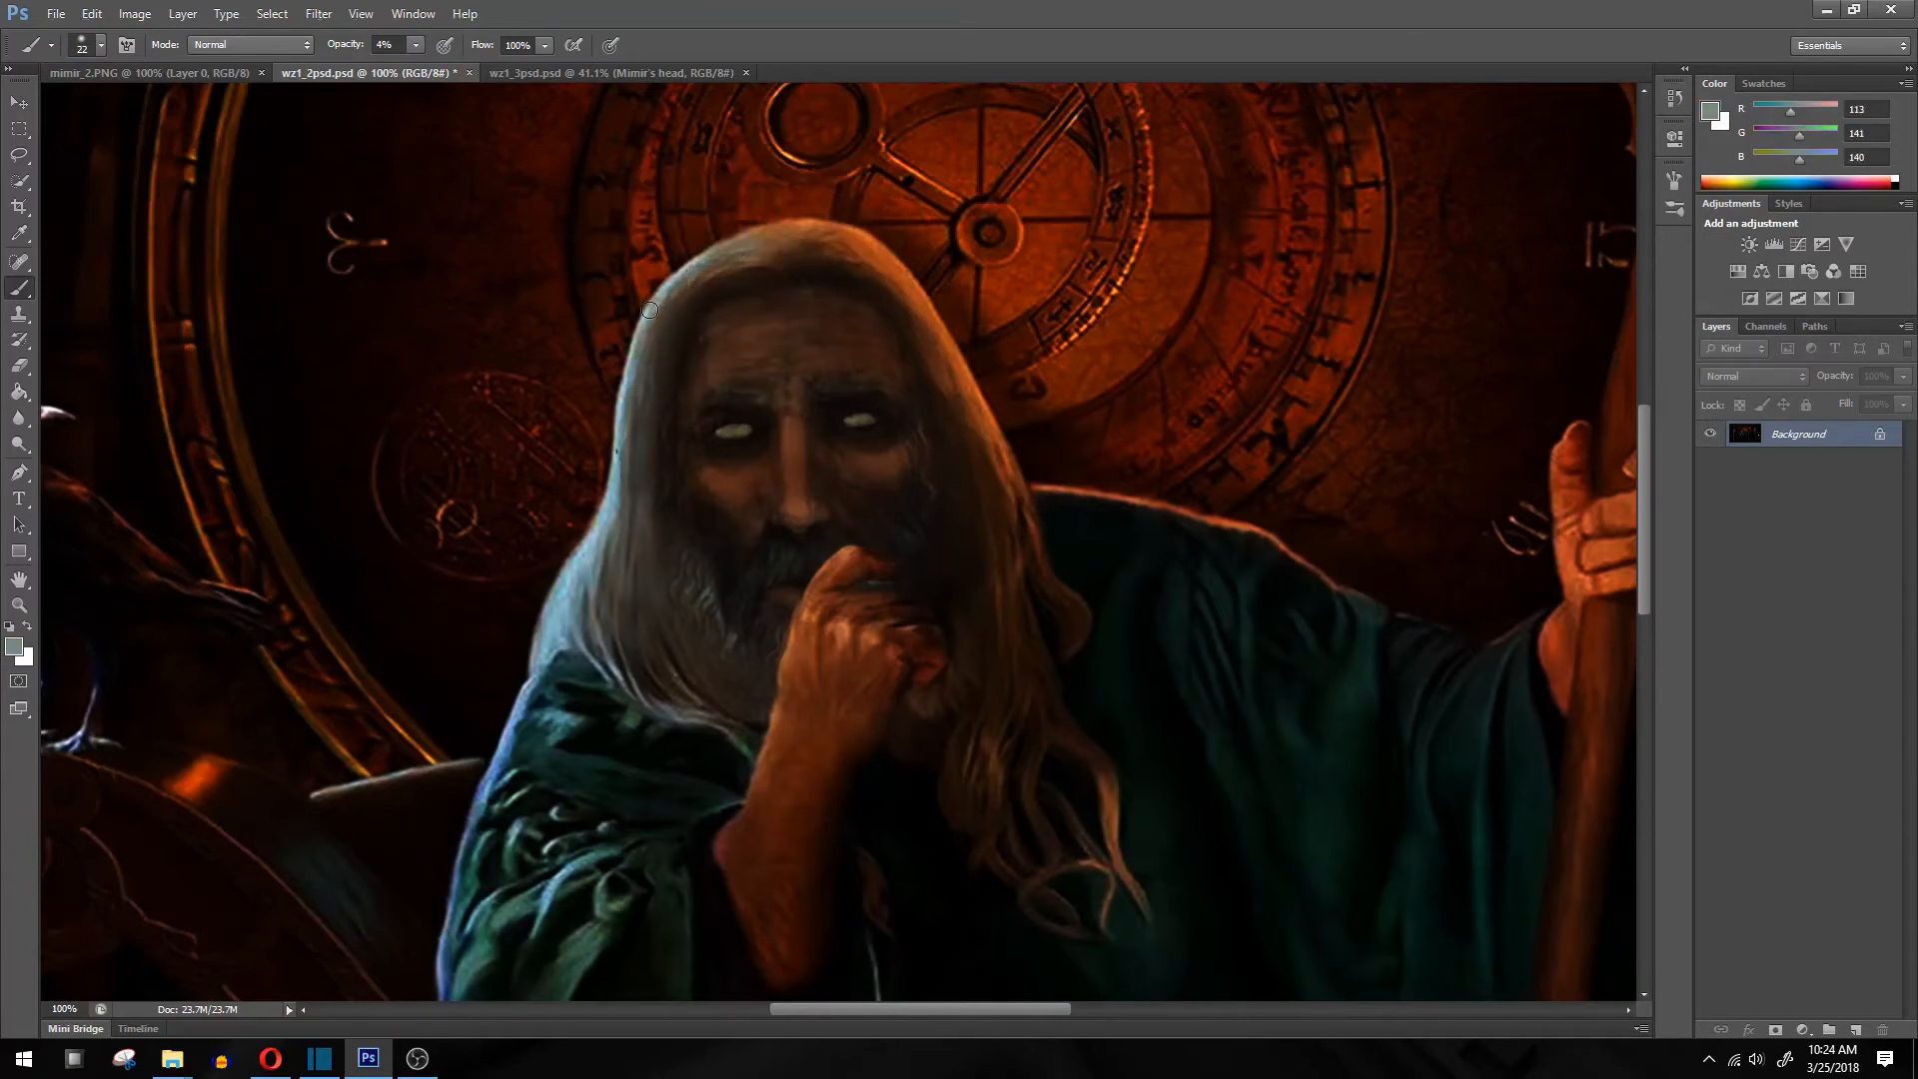
pyautogui.keyDown('alt'); pyautogui.click(644, 412); pyautogui.keyUp('alt')
pyautogui.keyDown('alt'); pyautogui.click(699, 307); pyautogui.keyUp('alt')
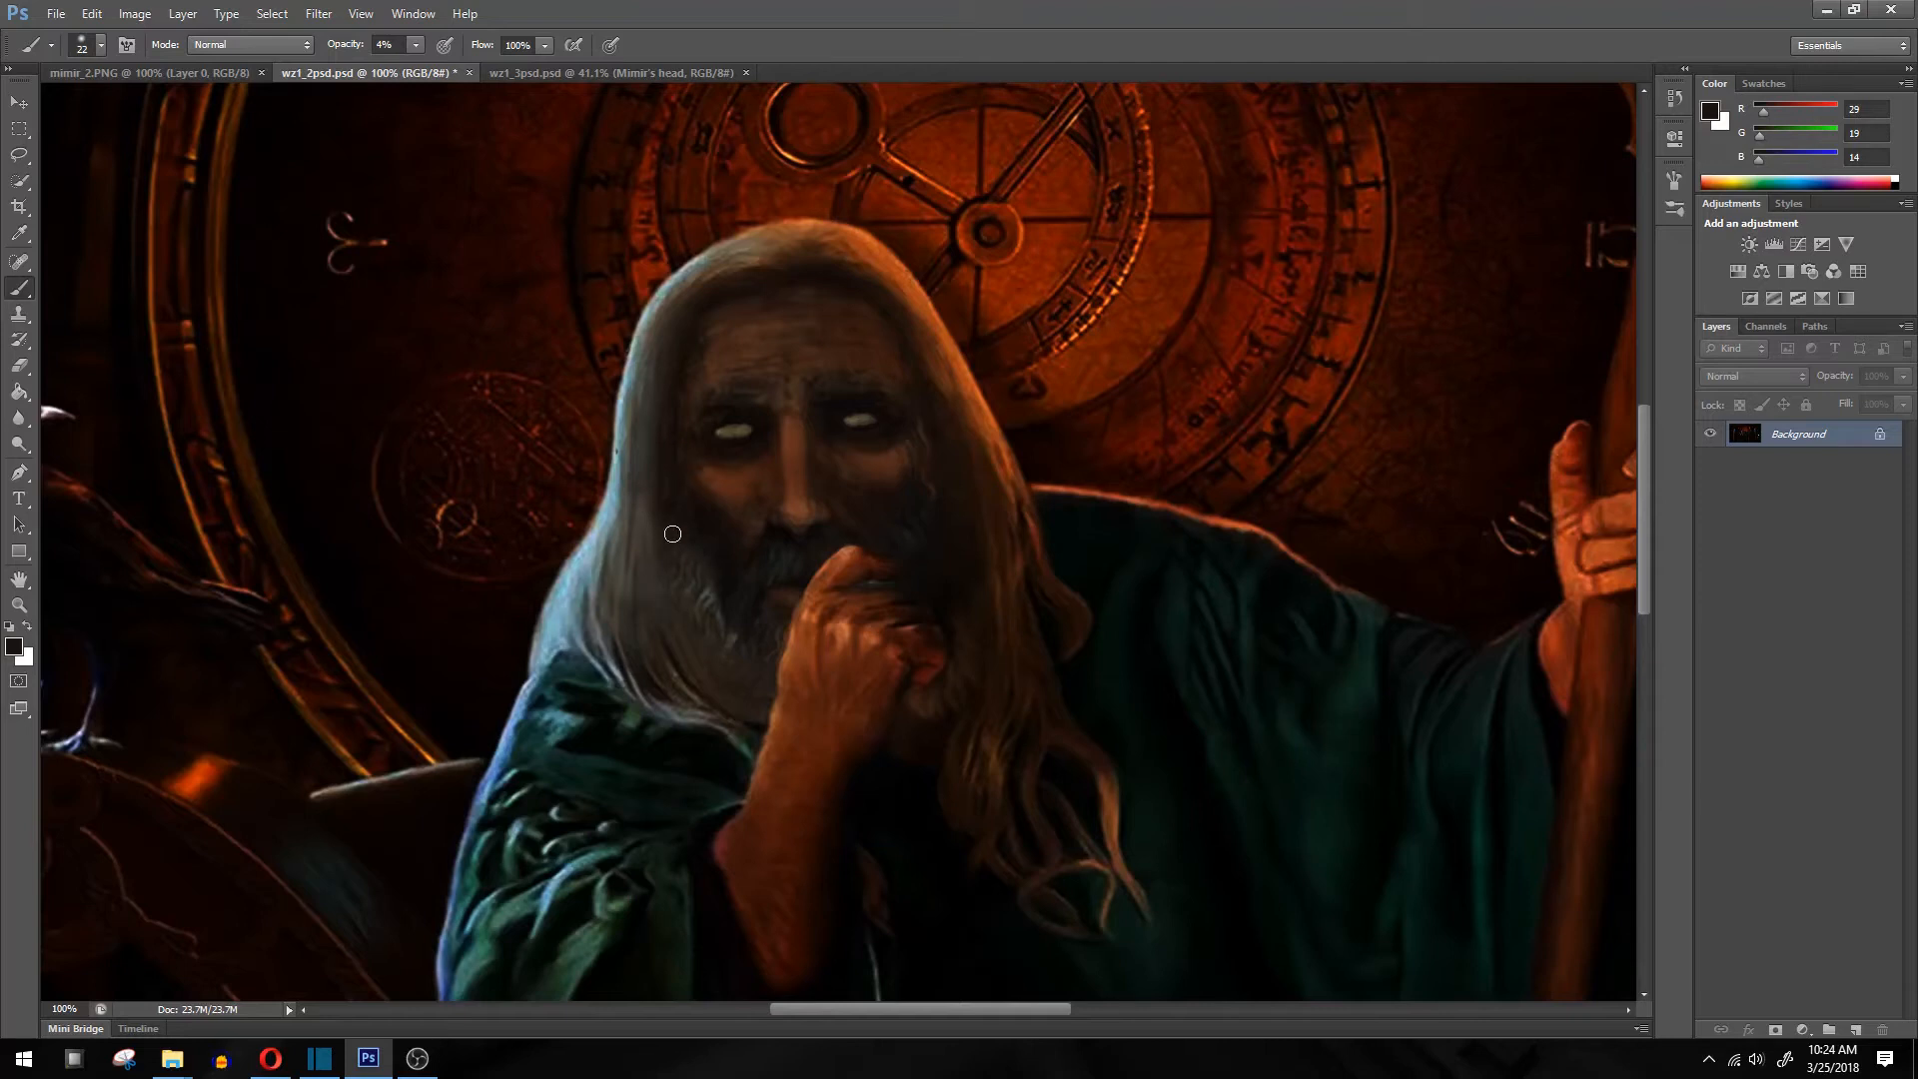
# Enlarge the brush to 55 px and paint sampled dark tones through the blue-lit hair from the shoulder up to the temple
pyautogui.keyDown('alt'); pyautogui.click(646, 593); pyautogui.keyUp('alt')
pyautogui.rightClick(665, 554)
pyautogui.moveTo(708, 600); pyautogui.dragTo(712, 605)
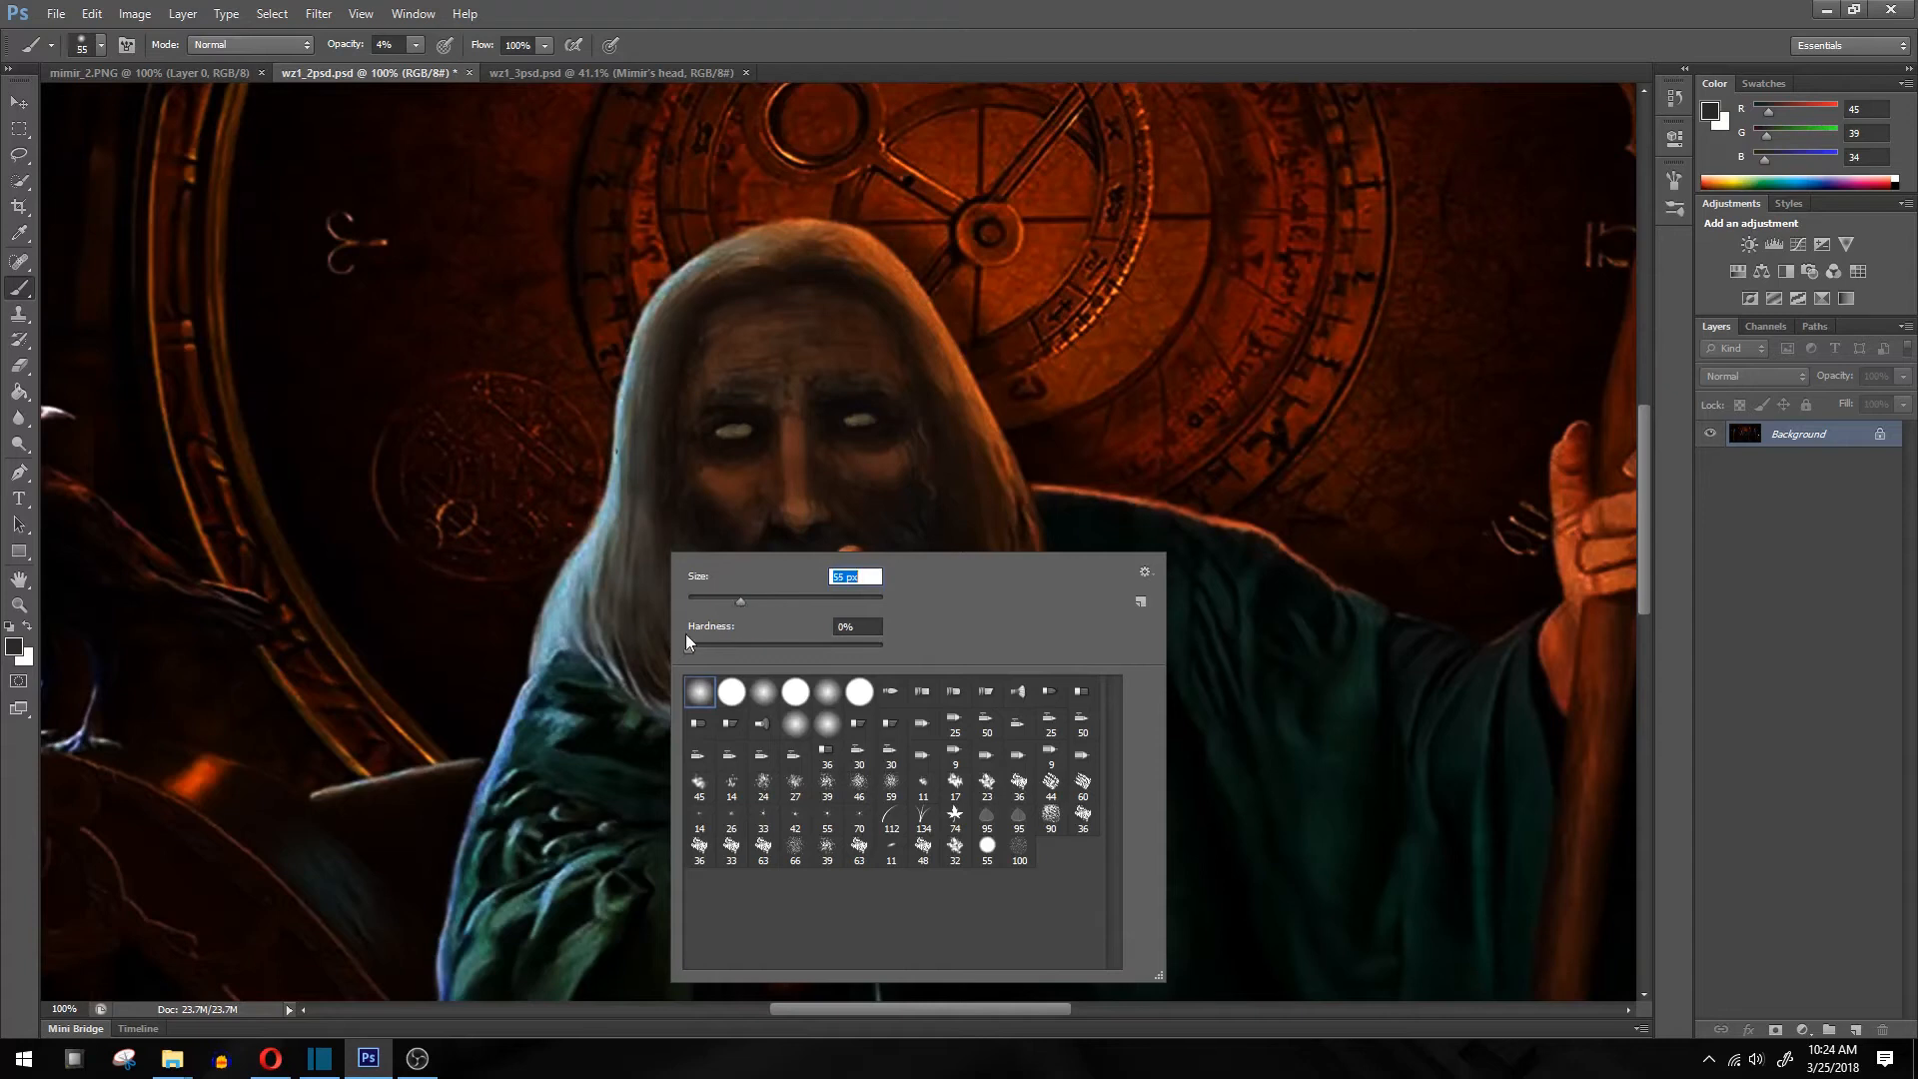
pyautogui.click(635, 619)
pyautogui.keyDown('alt'); pyautogui.click(698, 661); pyautogui.keyUp('alt')
pyautogui.moveTo(646, 676)
pyautogui.mouseDown()
pyautogui.moveTo(645, 577)
pyautogui.moveTo(665, 678)
pyautogui.moveTo(656, 484)
pyautogui.moveTo(640, 566)
pyautogui.moveTo(642, 498)
pyautogui.moveTo(629, 523)
pyautogui.moveTo(643, 654)
pyautogui.moveTo(648, 553)
pyautogui.moveTo(659, 616)
pyautogui.moveTo(698, 631)
pyautogui.moveTo(656, 591)
pyautogui.moveTo(656, 641)
pyautogui.moveTo(637, 499)
pyautogui.moveTo(578, 610)
pyautogui.moveTo(611, 526)
pyautogui.moveTo(600, 629)
pyautogui.moveTo(665, 694)
pyautogui.moveTo(740, 689)
pyautogui.moveTo(638, 604)
pyautogui.moveTo(645, 585)
pyautogui.moveTo(644, 628)
pyautogui.moveTo(643, 556)
pyautogui.moveTo(640, 674)
pyautogui.moveTo(637, 509)
pyautogui.moveTo(664, 682)
pyautogui.moveTo(674, 665)
pyautogui.moveTo(642, 509)
pyautogui.moveTo(652, 603)
pyautogui.moveTo(655, 439)
pyautogui.moveTo(668, 516)
pyautogui.moveTo(690, 298)
pyautogui.mouseUp()
pyautogui.keyDown('alt'); pyautogui.click(664, 637); pyautogui.keyUp('alt')
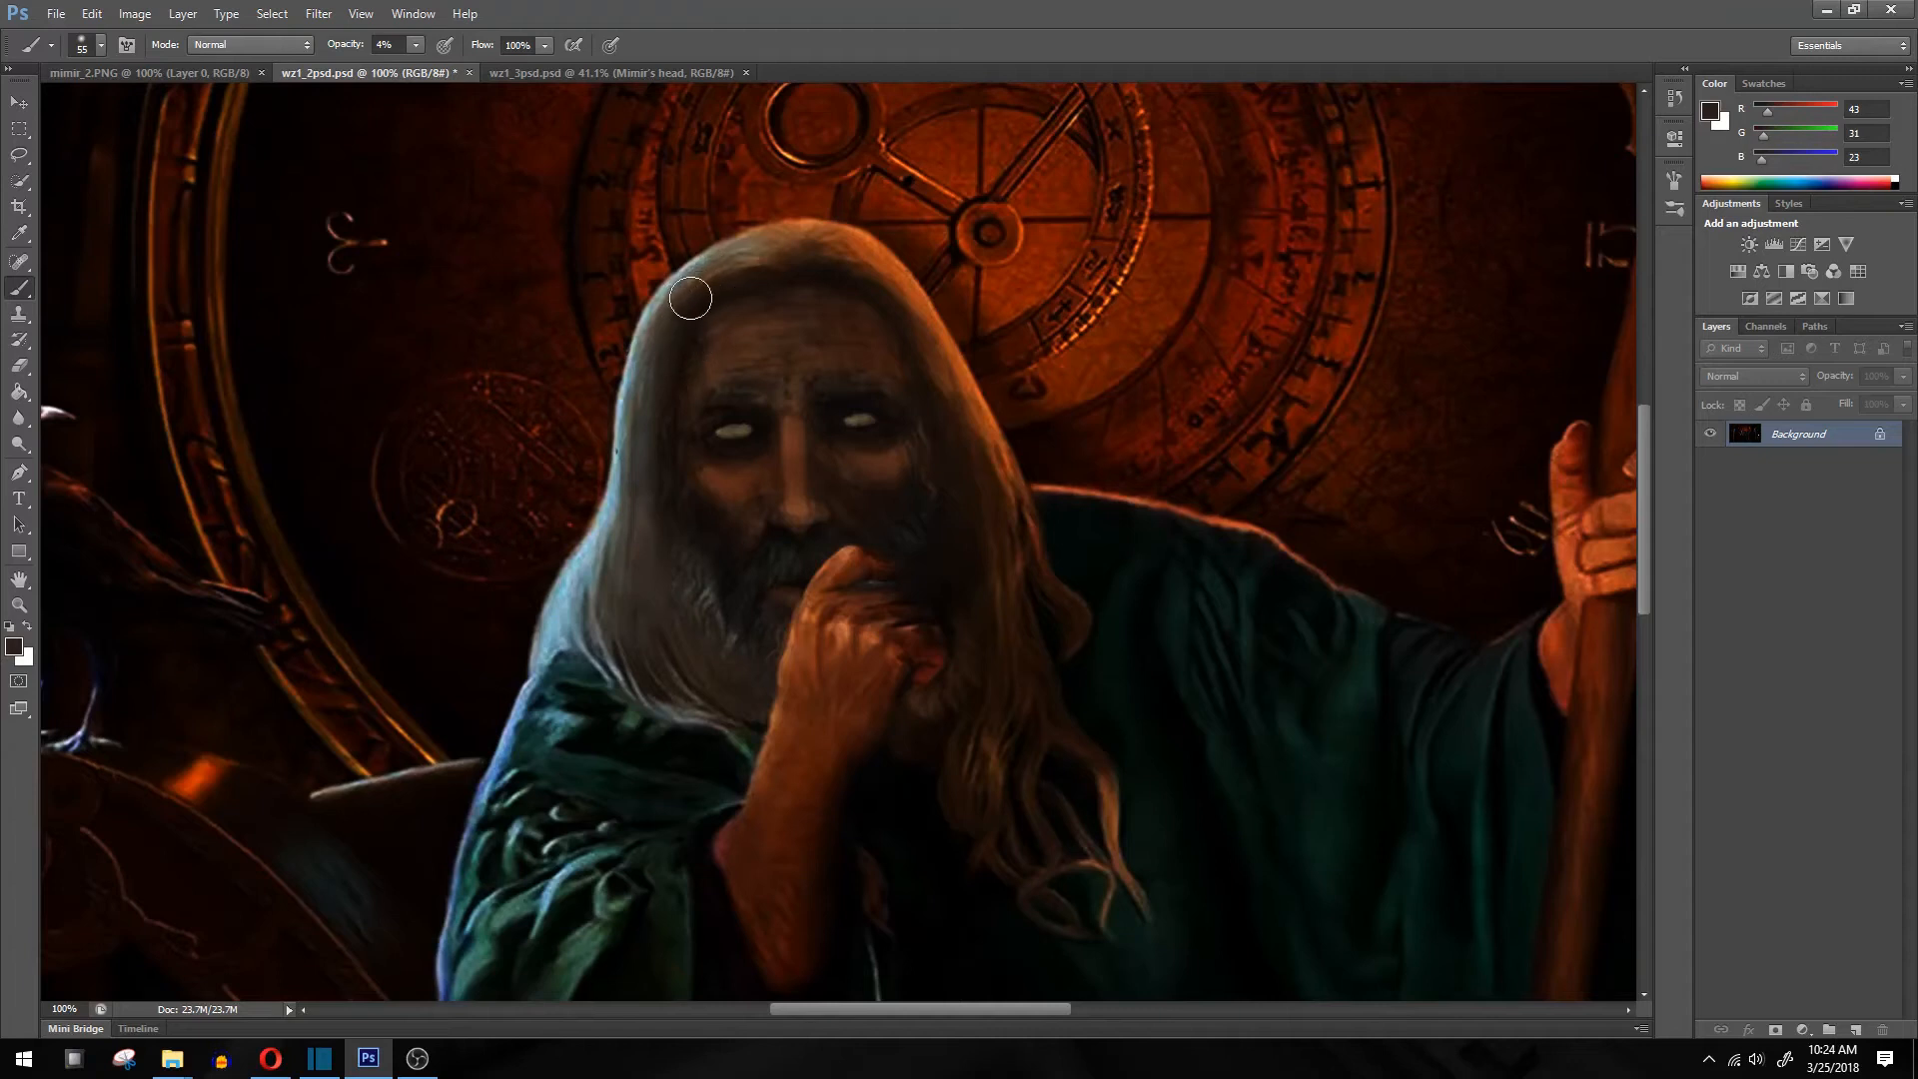
# Retouch the blue-lit hair's outer edge with sampled pale tones and darken the strands beside the cheek with sampled shadow tones
pyautogui.keyDown('alt'); pyautogui.click(684, 264); pyautogui.keyUp('alt')
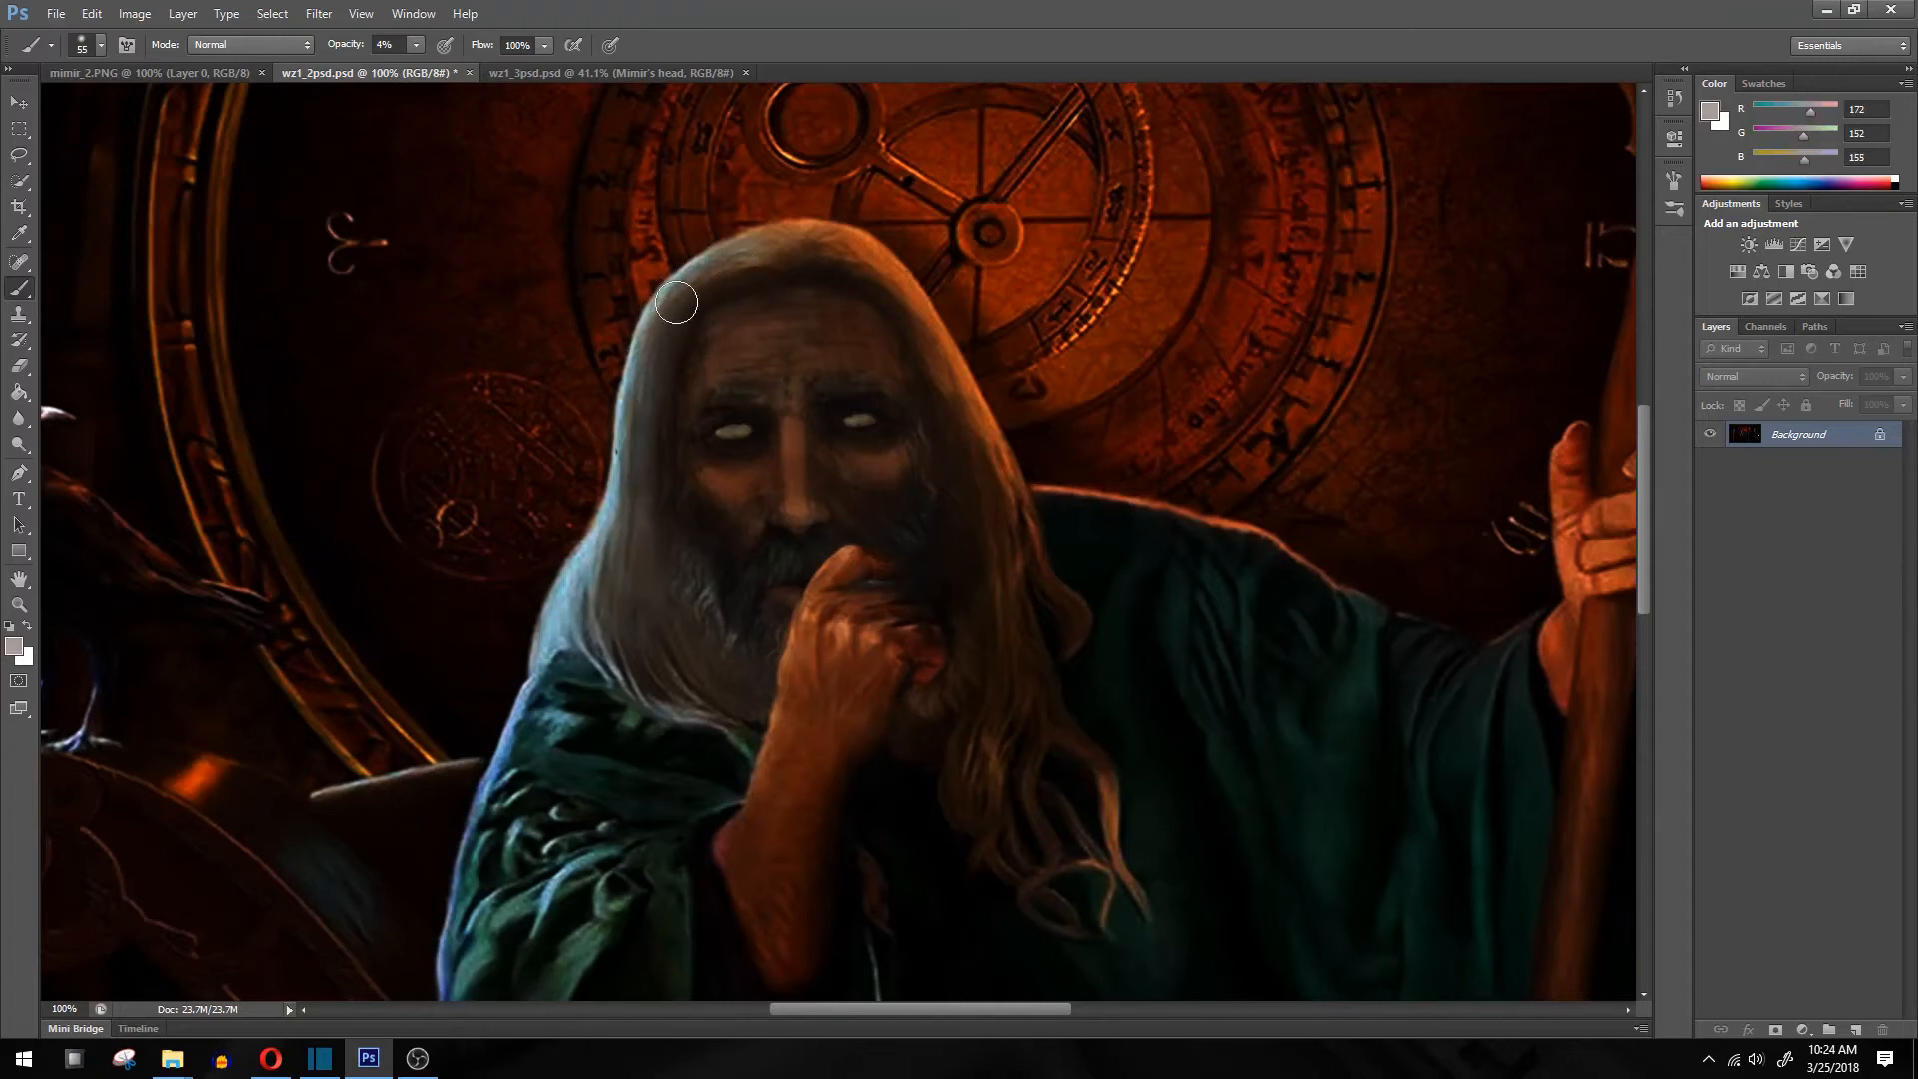
pyautogui.keyDown('alt'); pyautogui.click(619, 479); pyautogui.keyUp('alt')
pyautogui.moveTo(614, 429)
pyautogui.mouseDown()
pyautogui.moveTo(617, 580)
pyautogui.moveTo(607, 513)
pyautogui.moveTo(629, 559)
pyautogui.mouseUp()
pyautogui.keyDown('alt'); pyautogui.click(672, 497); pyautogui.keyUp('alt')
pyautogui.keyDown('alt'); pyautogui.click(659, 484); pyautogui.keyUp('alt')
pyautogui.moveTo(660, 463)
pyautogui.mouseDown()
pyautogui.moveTo(621, 553)
pyautogui.moveTo(677, 676)
pyautogui.mouseUp()
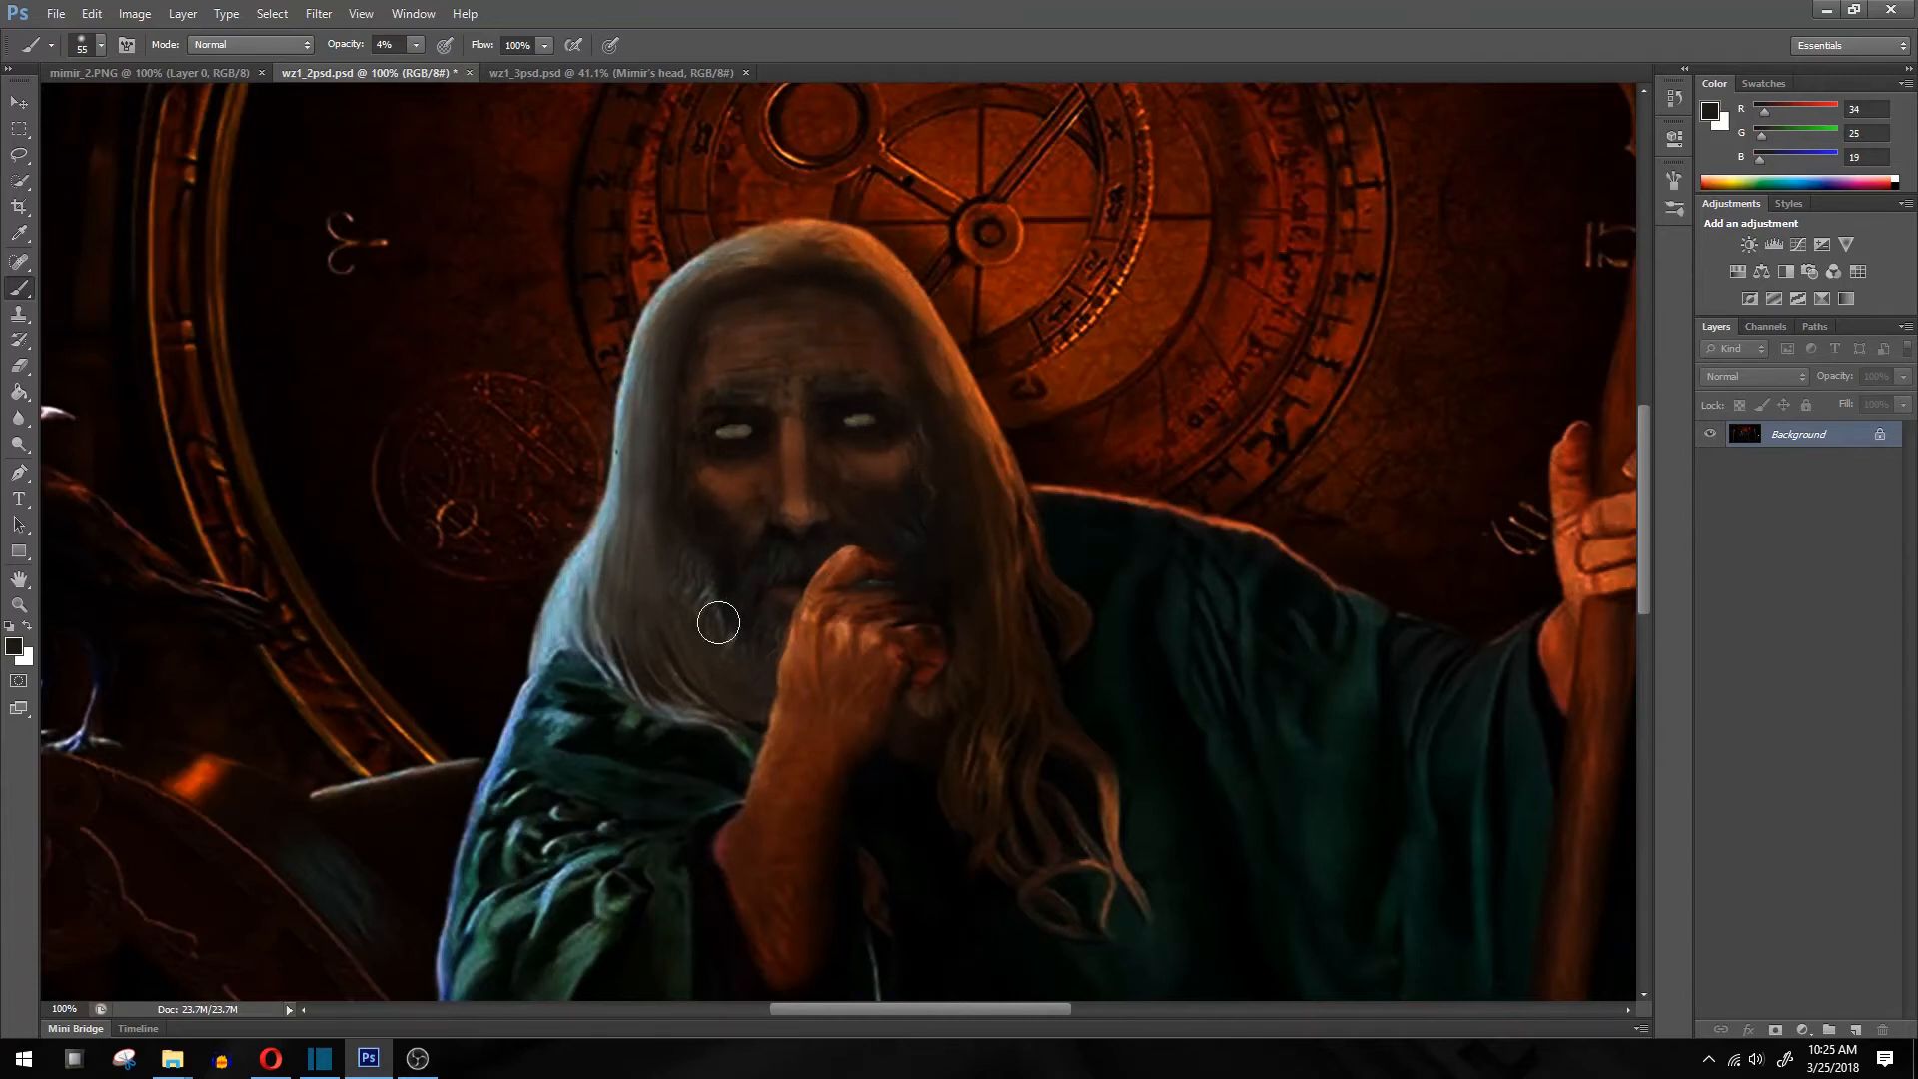
# Blend sampled dark tones into the beard beside the hand and the inner hair on the orange-lit side
pyautogui.keyDown('alt'); pyautogui.click(711, 663); pyautogui.keyUp('alt')
pyautogui.moveTo(726, 662)
pyautogui.mouseDown()
pyautogui.moveTo(764, 682)
pyautogui.moveTo(693, 618)
pyautogui.moveTo(707, 649)
pyautogui.moveTo(675, 652)
pyautogui.moveTo(684, 677)
pyautogui.moveTo(758, 706)
pyautogui.moveTo(707, 606)
pyautogui.moveTo(774, 645)
pyautogui.mouseUp()
pyautogui.moveTo(942, 676)
pyautogui.mouseDown()
pyautogui.moveTo(972, 536)
pyautogui.moveTo(980, 626)
pyautogui.moveTo(1028, 695)
pyautogui.moveTo(956, 804)
pyautogui.mouseUp()
pyautogui.keyDown('alt'); pyautogui.click(905, 532); pyautogui.keyUp('alt')
pyautogui.moveTo(927, 555)
pyautogui.mouseDown()
pyautogui.moveTo(939, 585)
pyautogui.moveTo(912, 530)
pyautogui.moveTo(989, 591)
pyautogui.mouseUp()
# Raise the brush opacity to 18% and shade the orange-lit hair beside the cheek and hand with sampled dark tones
pyautogui.moveTo(415, 44); pyautogui.dragTo(415, 68)
pyautogui.moveTo(932, 575)
pyautogui.mouseDown()
pyautogui.moveTo(920, 538)
pyautogui.moveTo(946, 562)
pyautogui.moveTo(917, 530)
pyautogui.moveTo(941, 548)
pyautogui.moveTo(904, 530)
pyautogui.moveTo(945, 552)
pyautogui.moveTo(940, 513)
pyautogui.moveTo(948, 578)
pyautogui.moveTo(995, 600)
pyautogui.moveTo(997, 685)
pyautogui.moveTo(948, 599)
pyautogui.moveTo(950, 661)
pyautogui.moveTo(1000, 609)
pyautogui.mouseUp()
pyautogui.keyDown('alt'); pyautogui.click(975, 547); pyautogui.keyUp('alt')
pyautogui.moveTo(932, 545); pyautogui.dragTo(975, 769)
pyautogui.keyDown('alt'); pyautogui.click(904, 535); pyautogui.keyUp('alt')
pyautogui.moveTo(930, 560)
pyautogui.mouseDown()
pyautogui.moveTo(968, 530)
pyautogui.moveTo(998, 693)
pyautogui.moveTo(953, 778)
pyautogui.mouseUp()
pyautogui.keyDown('alt'); pyautogui.click(927, 522); pyautogui.keyUp('alt')
pyautogui.keyDown('alt'); pyautogui.click(1022, 481); pyautogui.keyUp('alt')
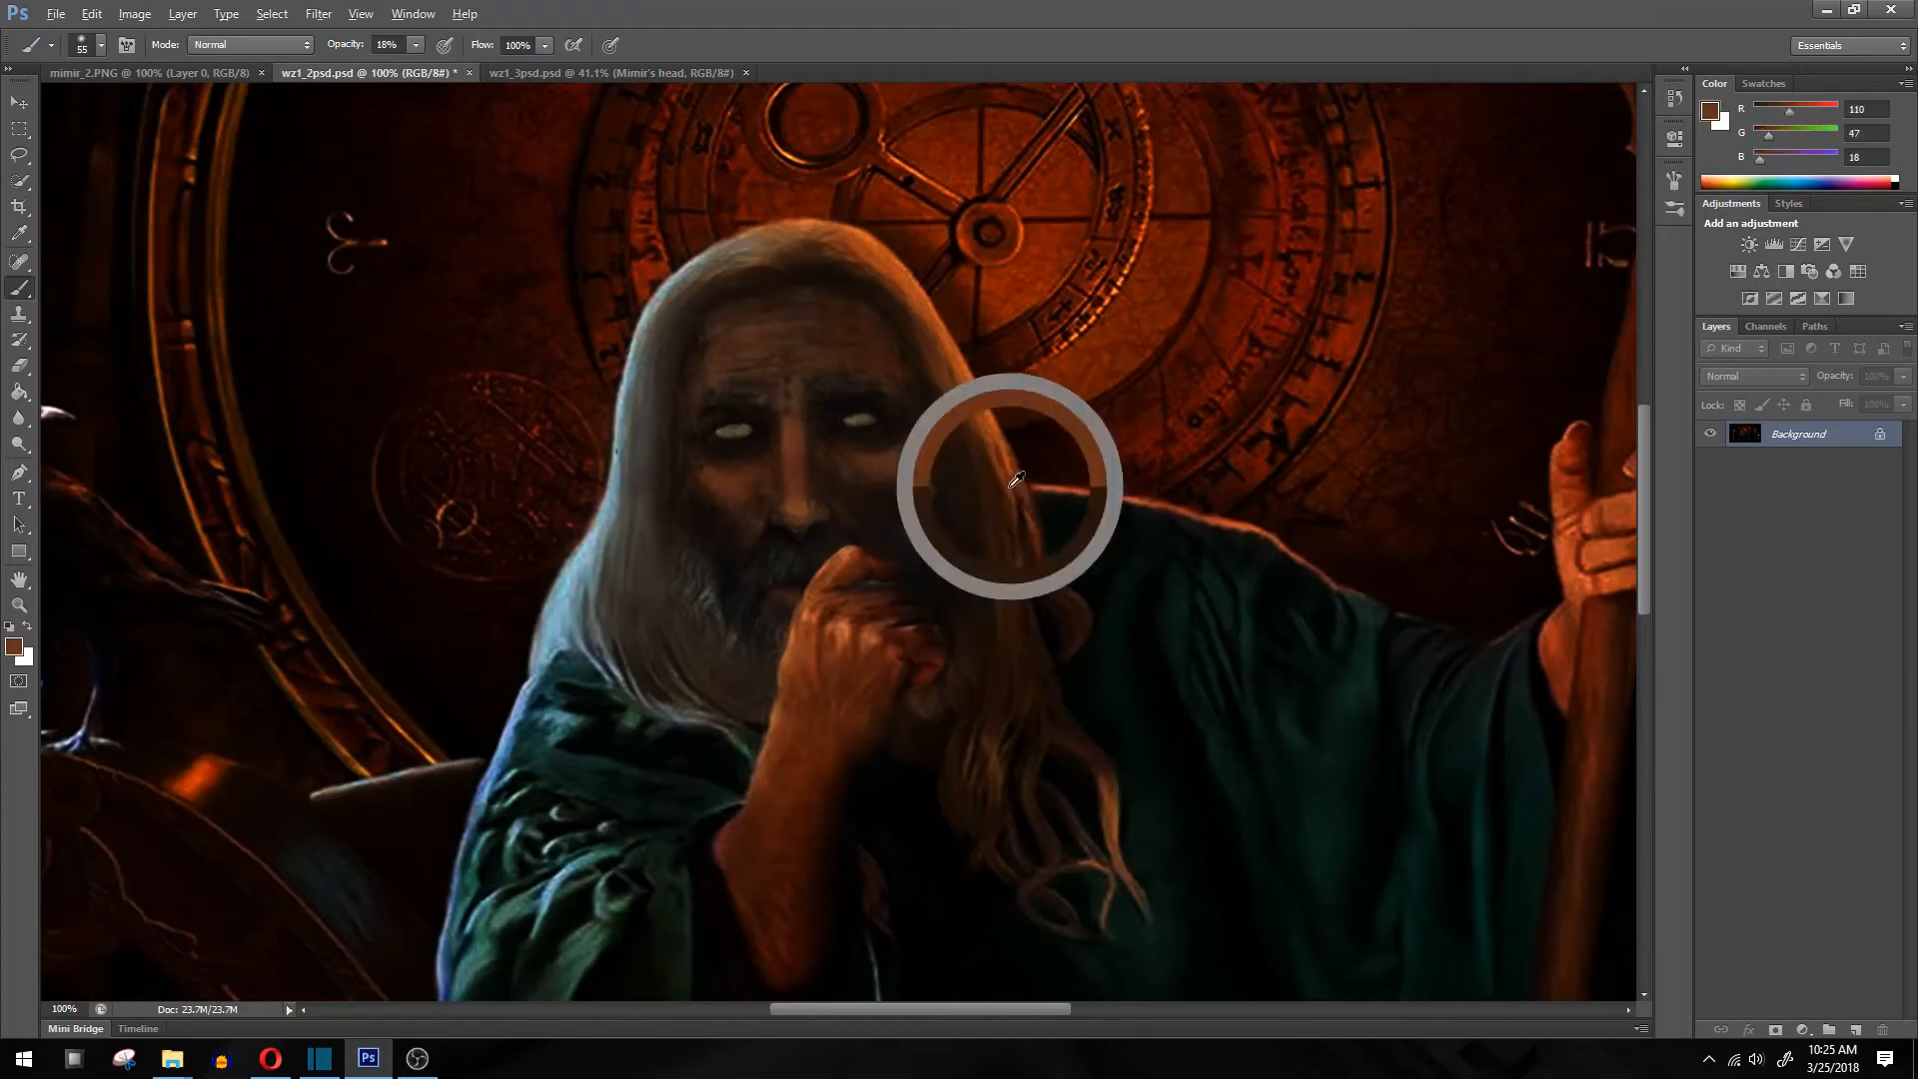
pyautogui.moveTo(959, 590)
pyautogui.mouseDown()
pyautogui.moveTo(976, 524)
pyautogui.moveTo(980, 631)
pyautogui.moveTo(1020, 635)
pyautogui.mouseUp()
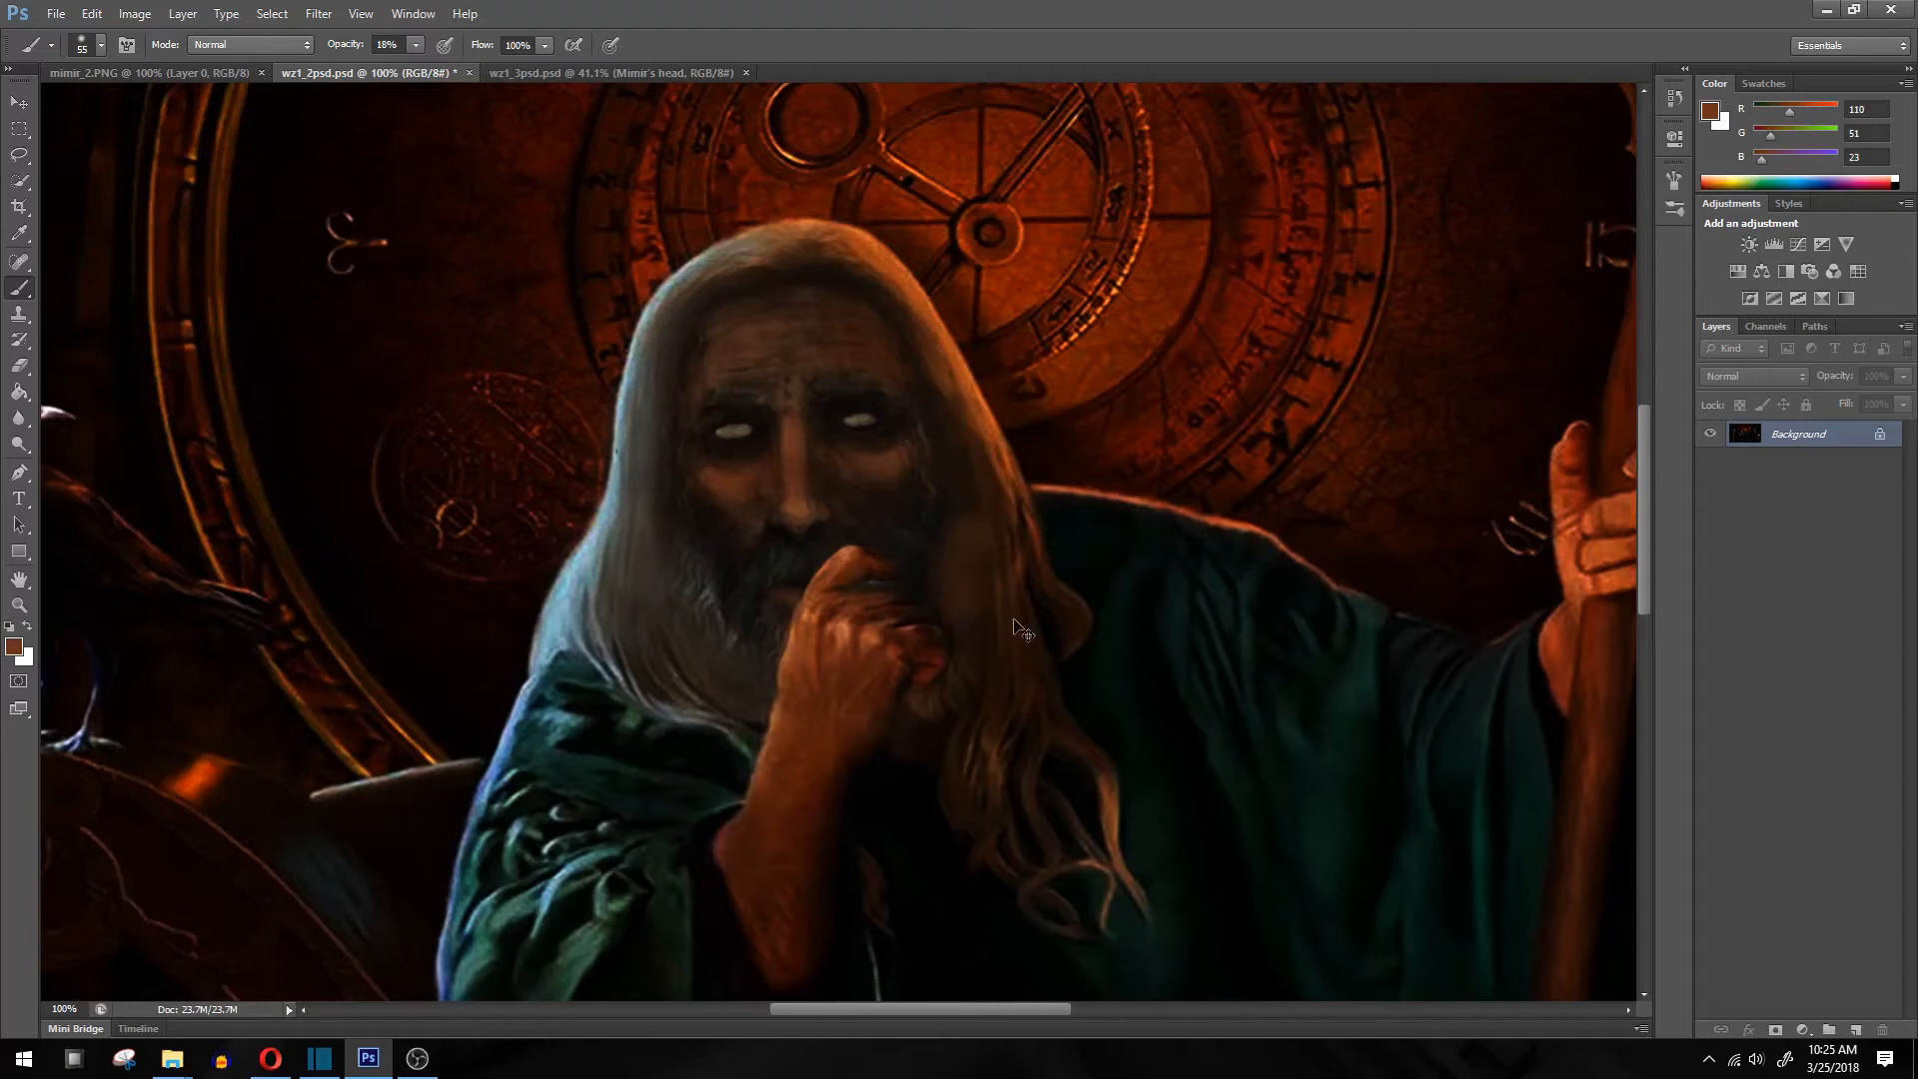
pyautogui.hotkey('ctrl', 'z')
# Paint a dark brown sampled from the orange-lit hair over the inner strands next to the raised hand
pyautogui.keyDown('alt'); pyautogui.click(997, 574); pyautogui.keyUp('alt')
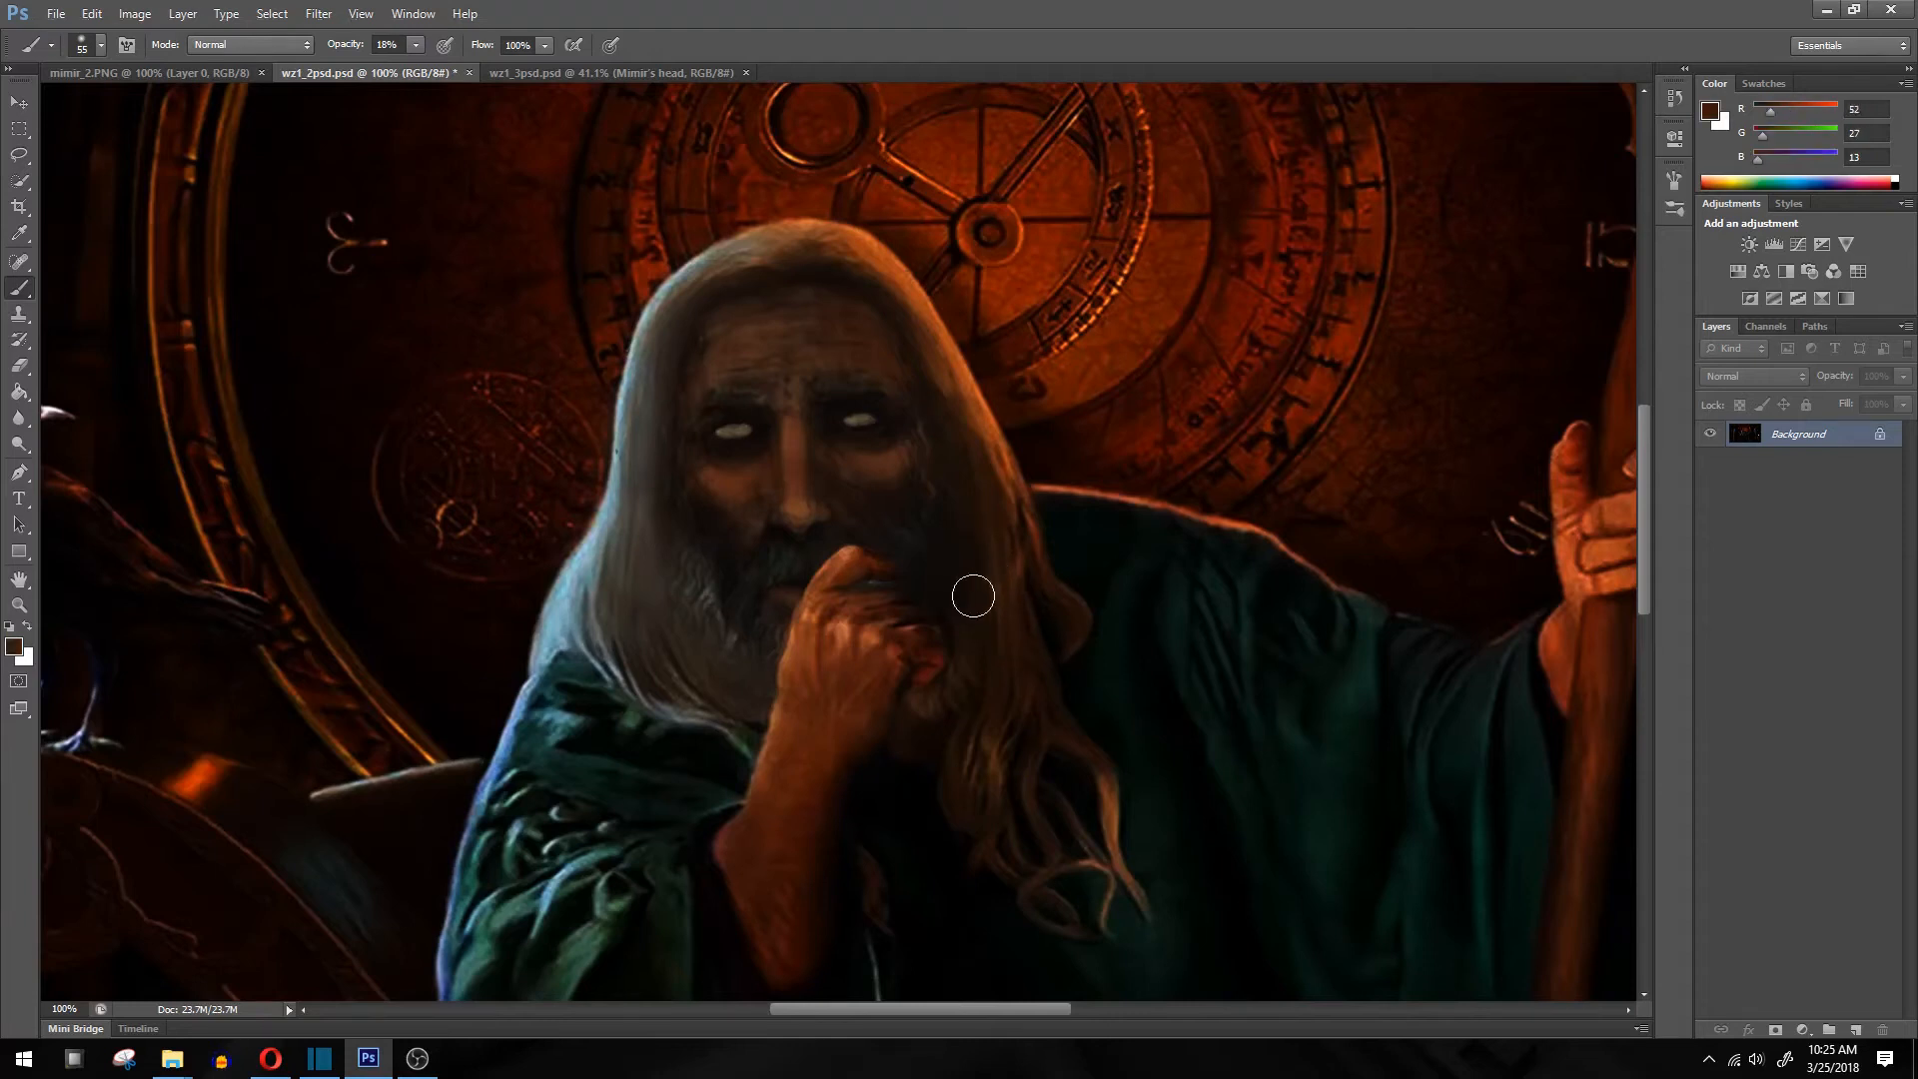
pyautogui.moveTo(961, 611)
pyautogui.mouseDown()
pyautogui.moveTo(967, 544)
pyautogui.moveTo(998, 633)
pyautogui.mouseUp()
pyautogui.keyDown('alt'); pyautogui.click(953, 568); pyautogui.keyUp('alt')
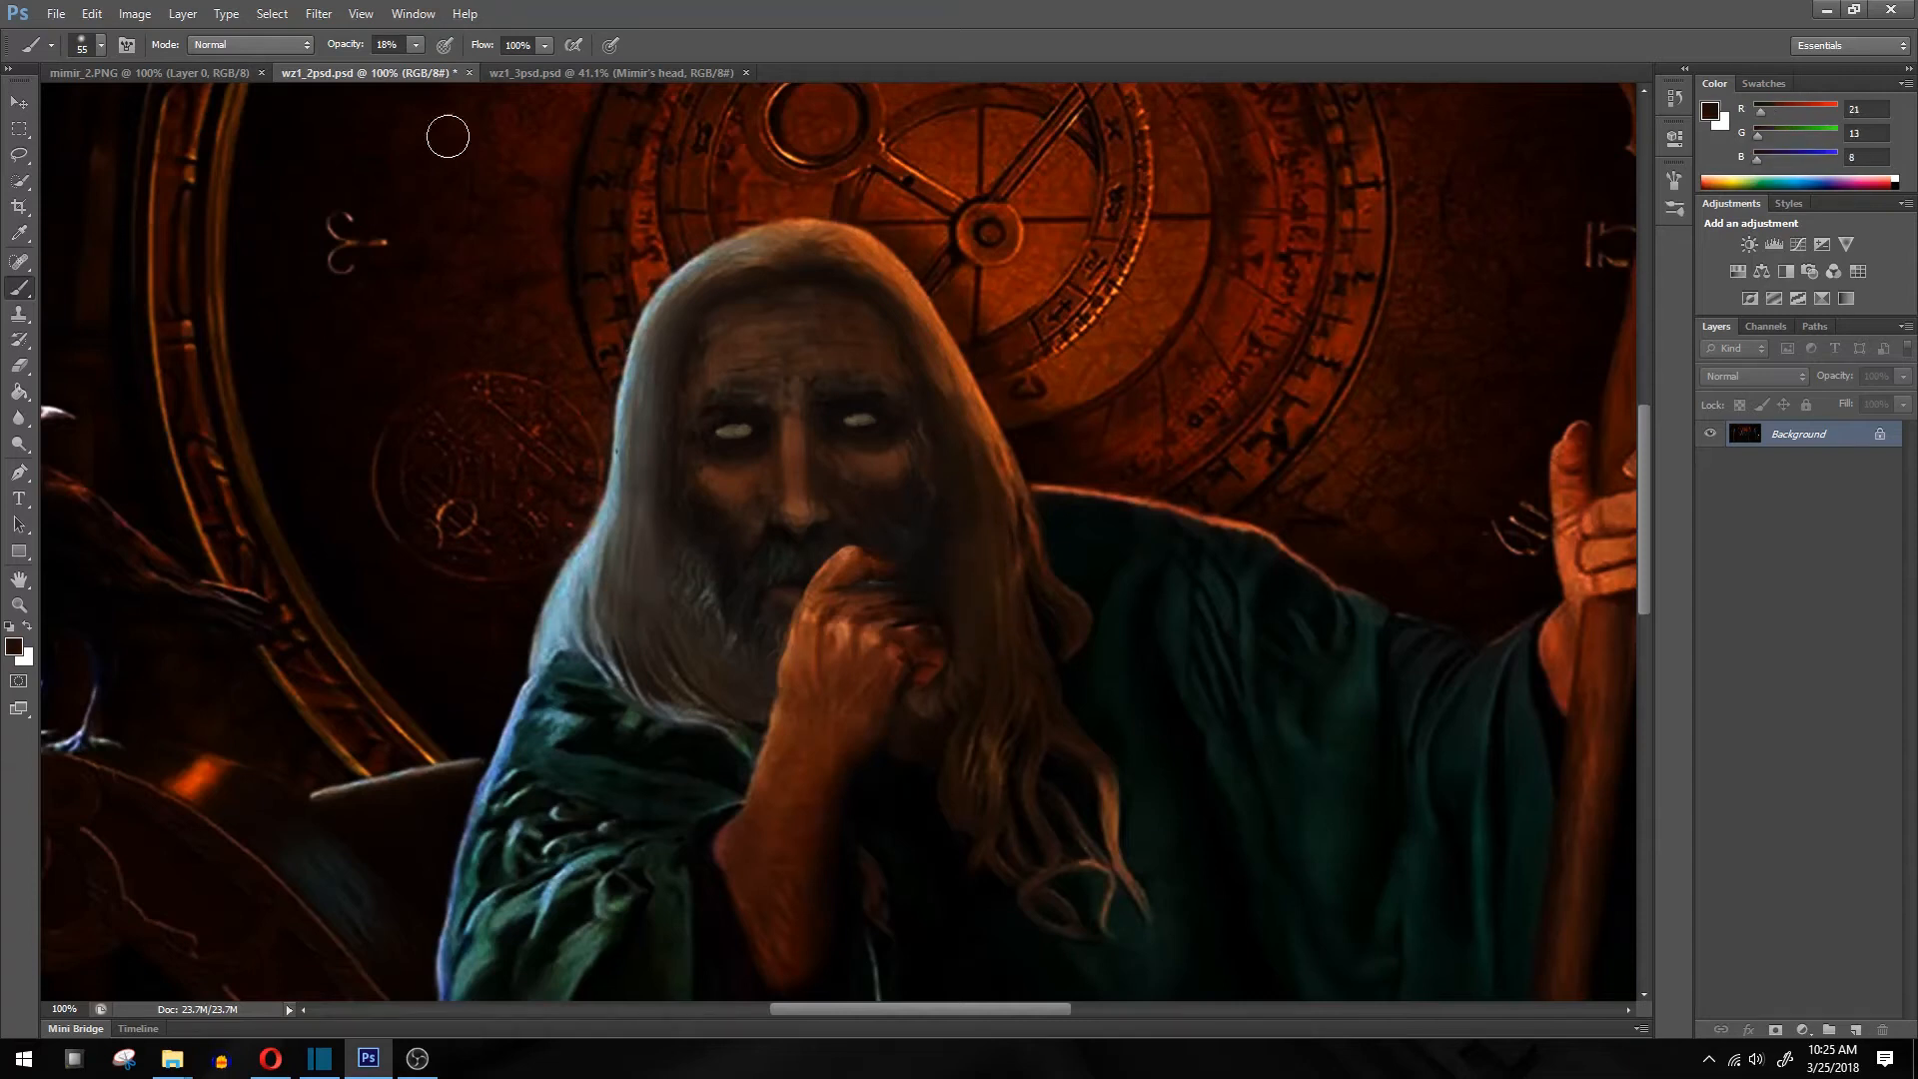
# Lower the brush opacity to 2% and softly blend the hair on both sides of the face with sampled tones
pyautogui.moveTo(414, 44); pyautogui.dragTo(404, 63)
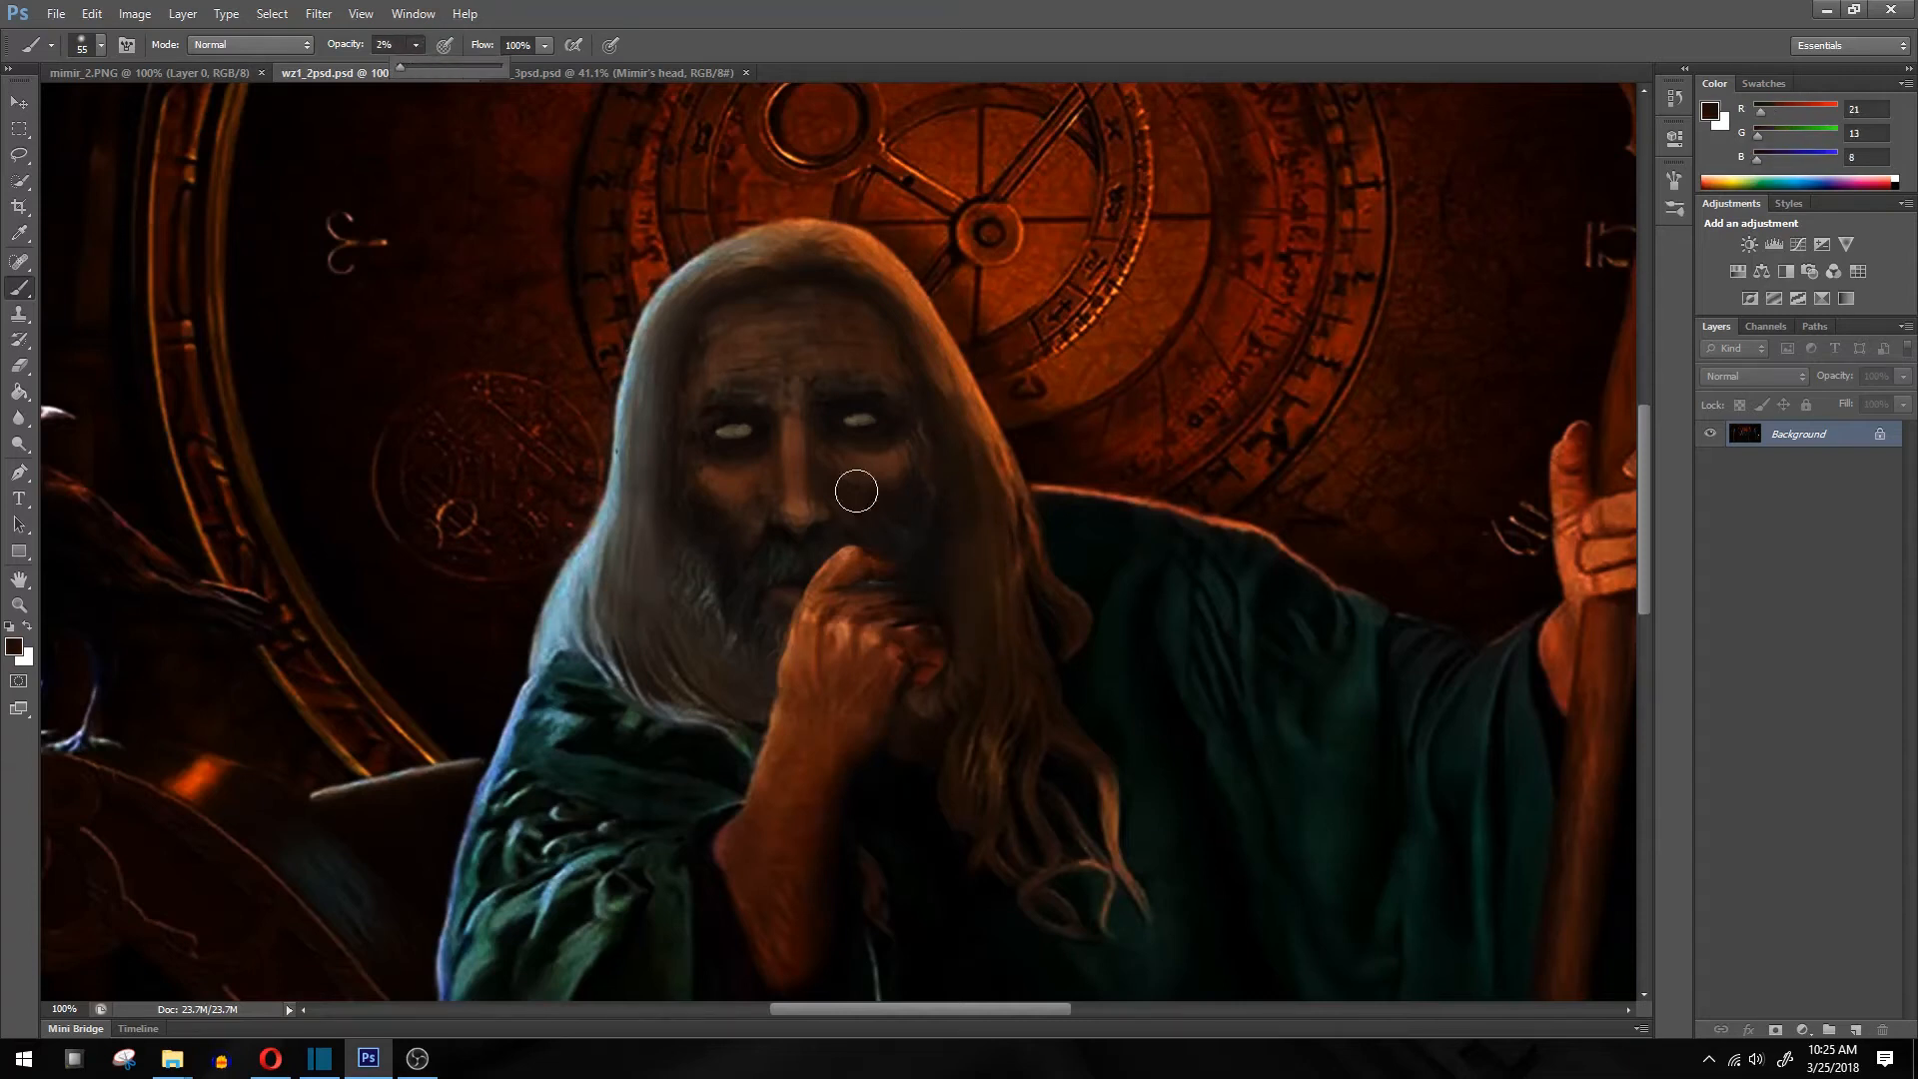
pyautogui.keyDown('alt'); pyautogui.click(999, 565); pyautogui.keyUp('alt')
pyautogui.keyDown('alt'); pyautogui.click(962, 534); pyautogui.keyUp('alt')
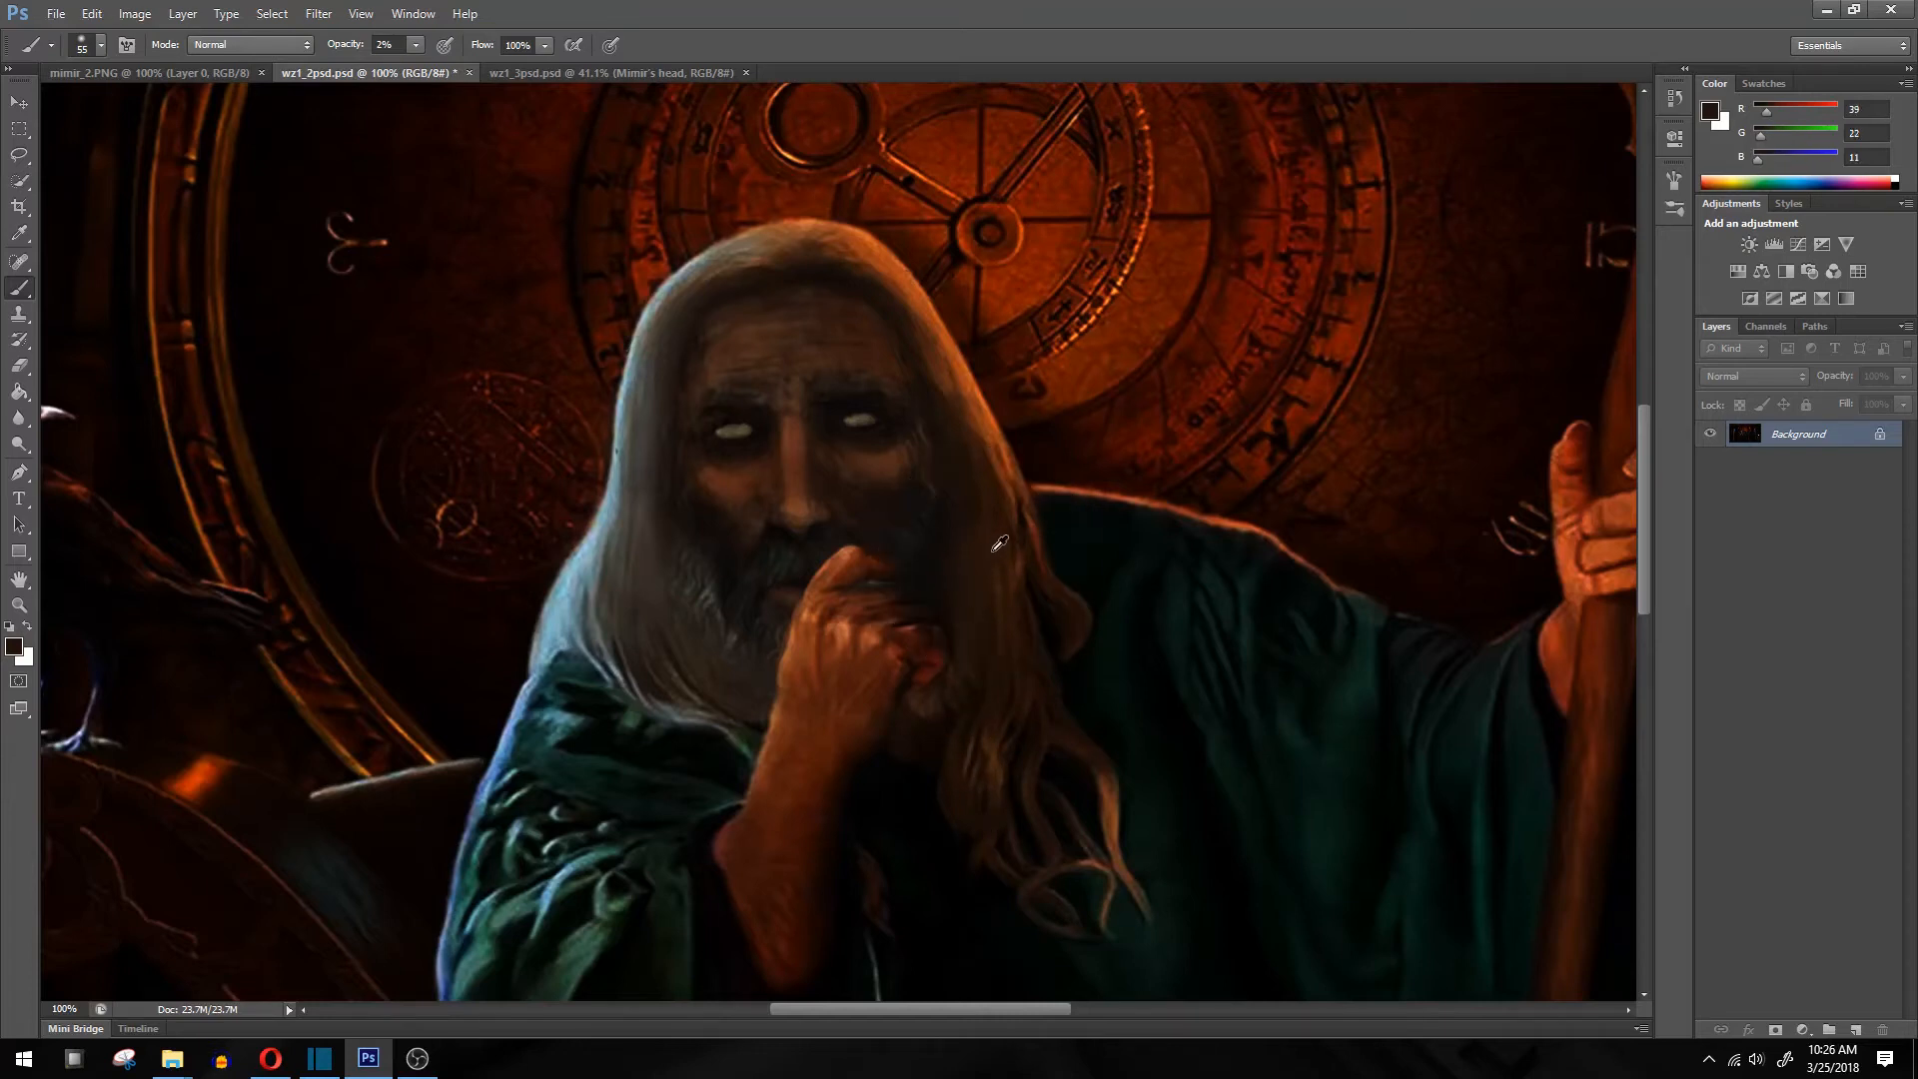
pyautogui.keyDown('alt'); pyautogui.click(993, 608); pyautogui.keyUp('alt')
pyautogui.keyDown('alt'); pyautogui.click(616, 578); pyautogui.keyUp('alt')
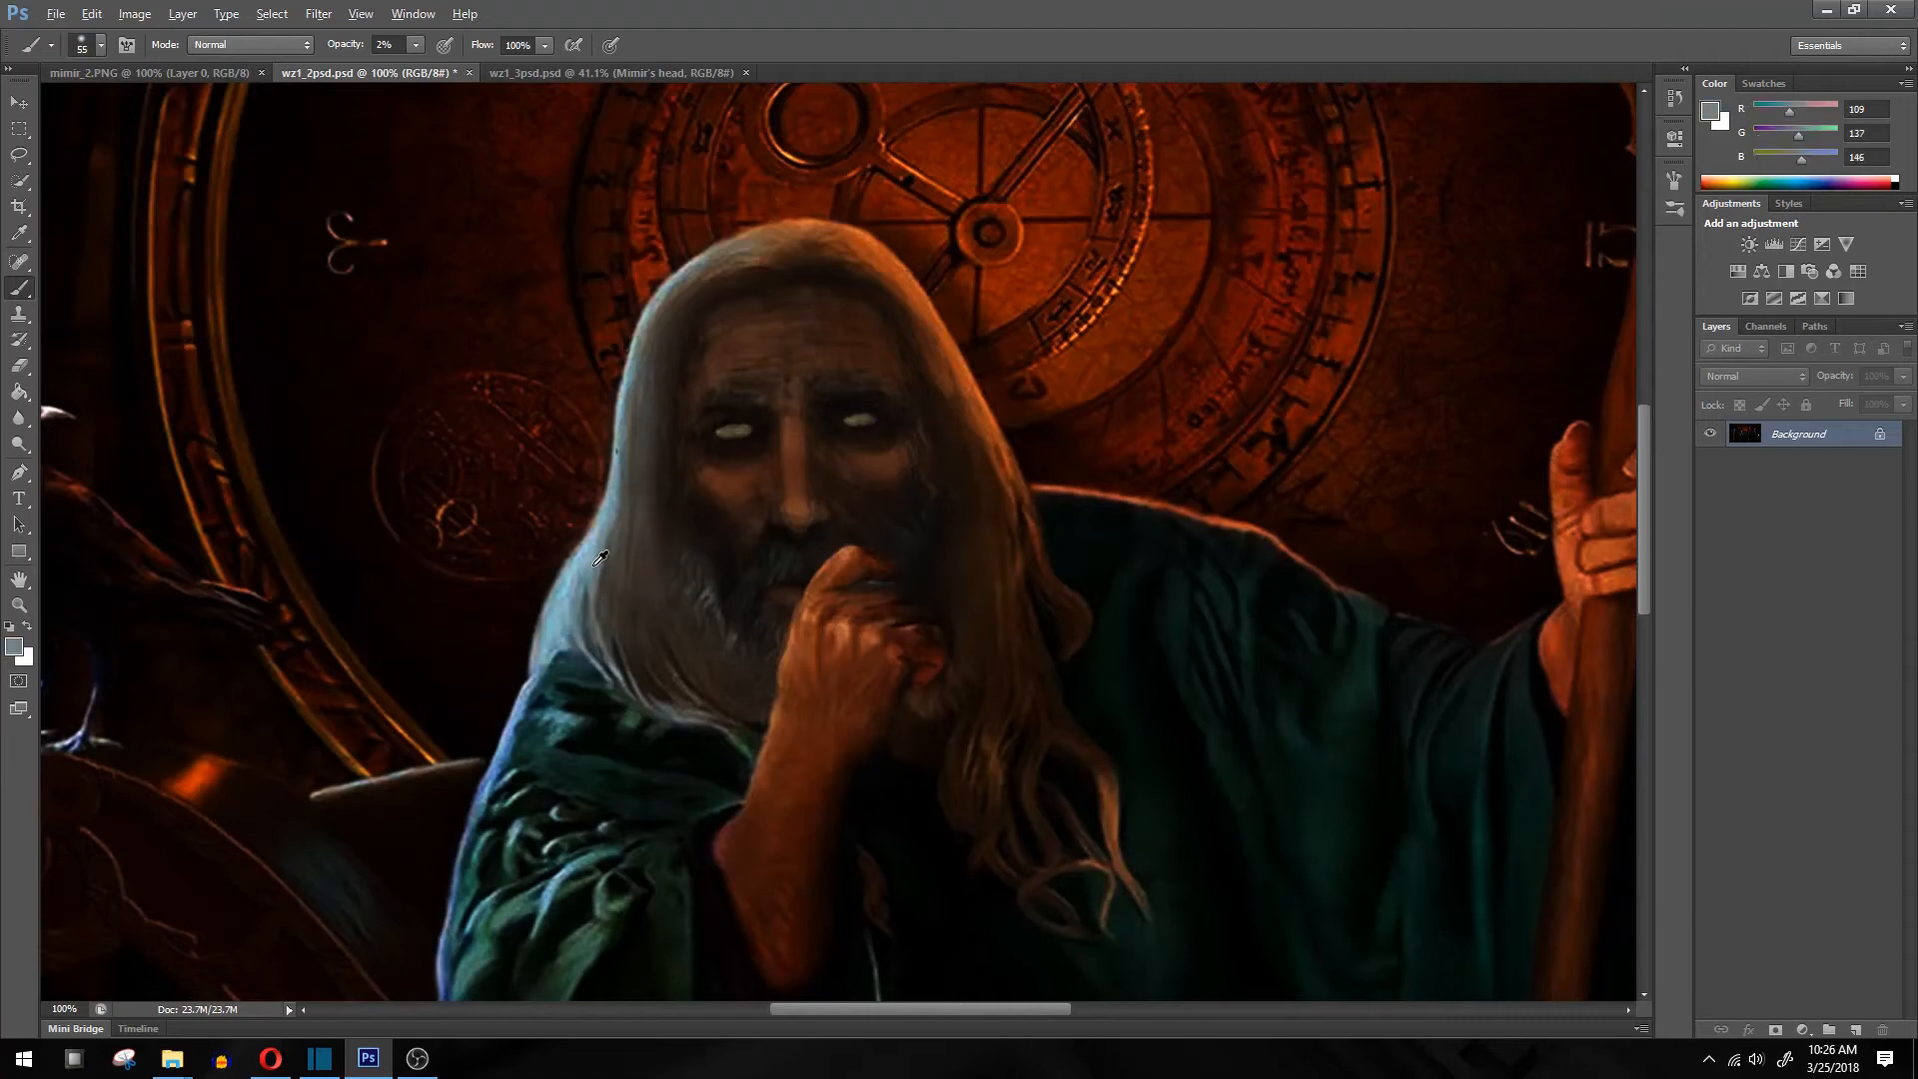
pyautogui.keyDown('alt'); pyautogui.click(673, 645); pyautogui.keyUp('alt')
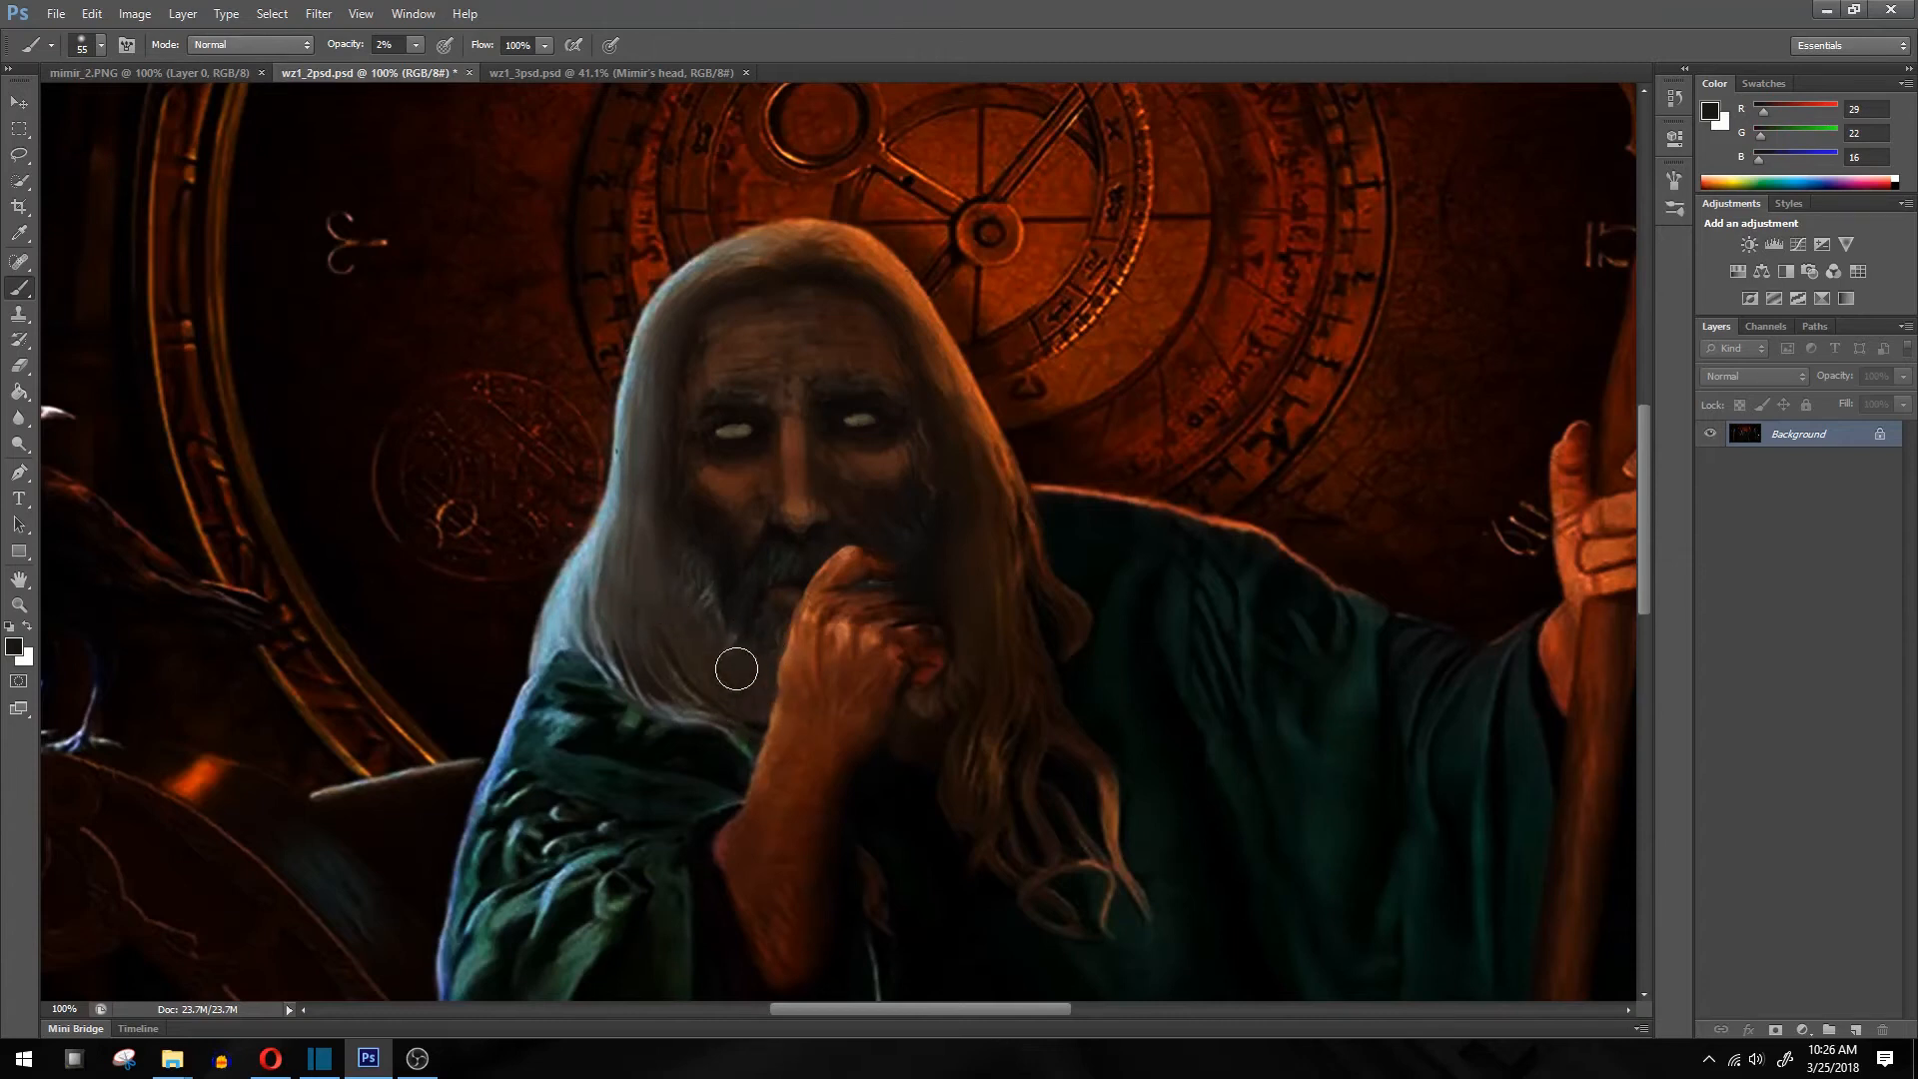
pyautogui.keyDown('alt'); pyautogui.click(682, 595); pyautogui.keyUp('alt')
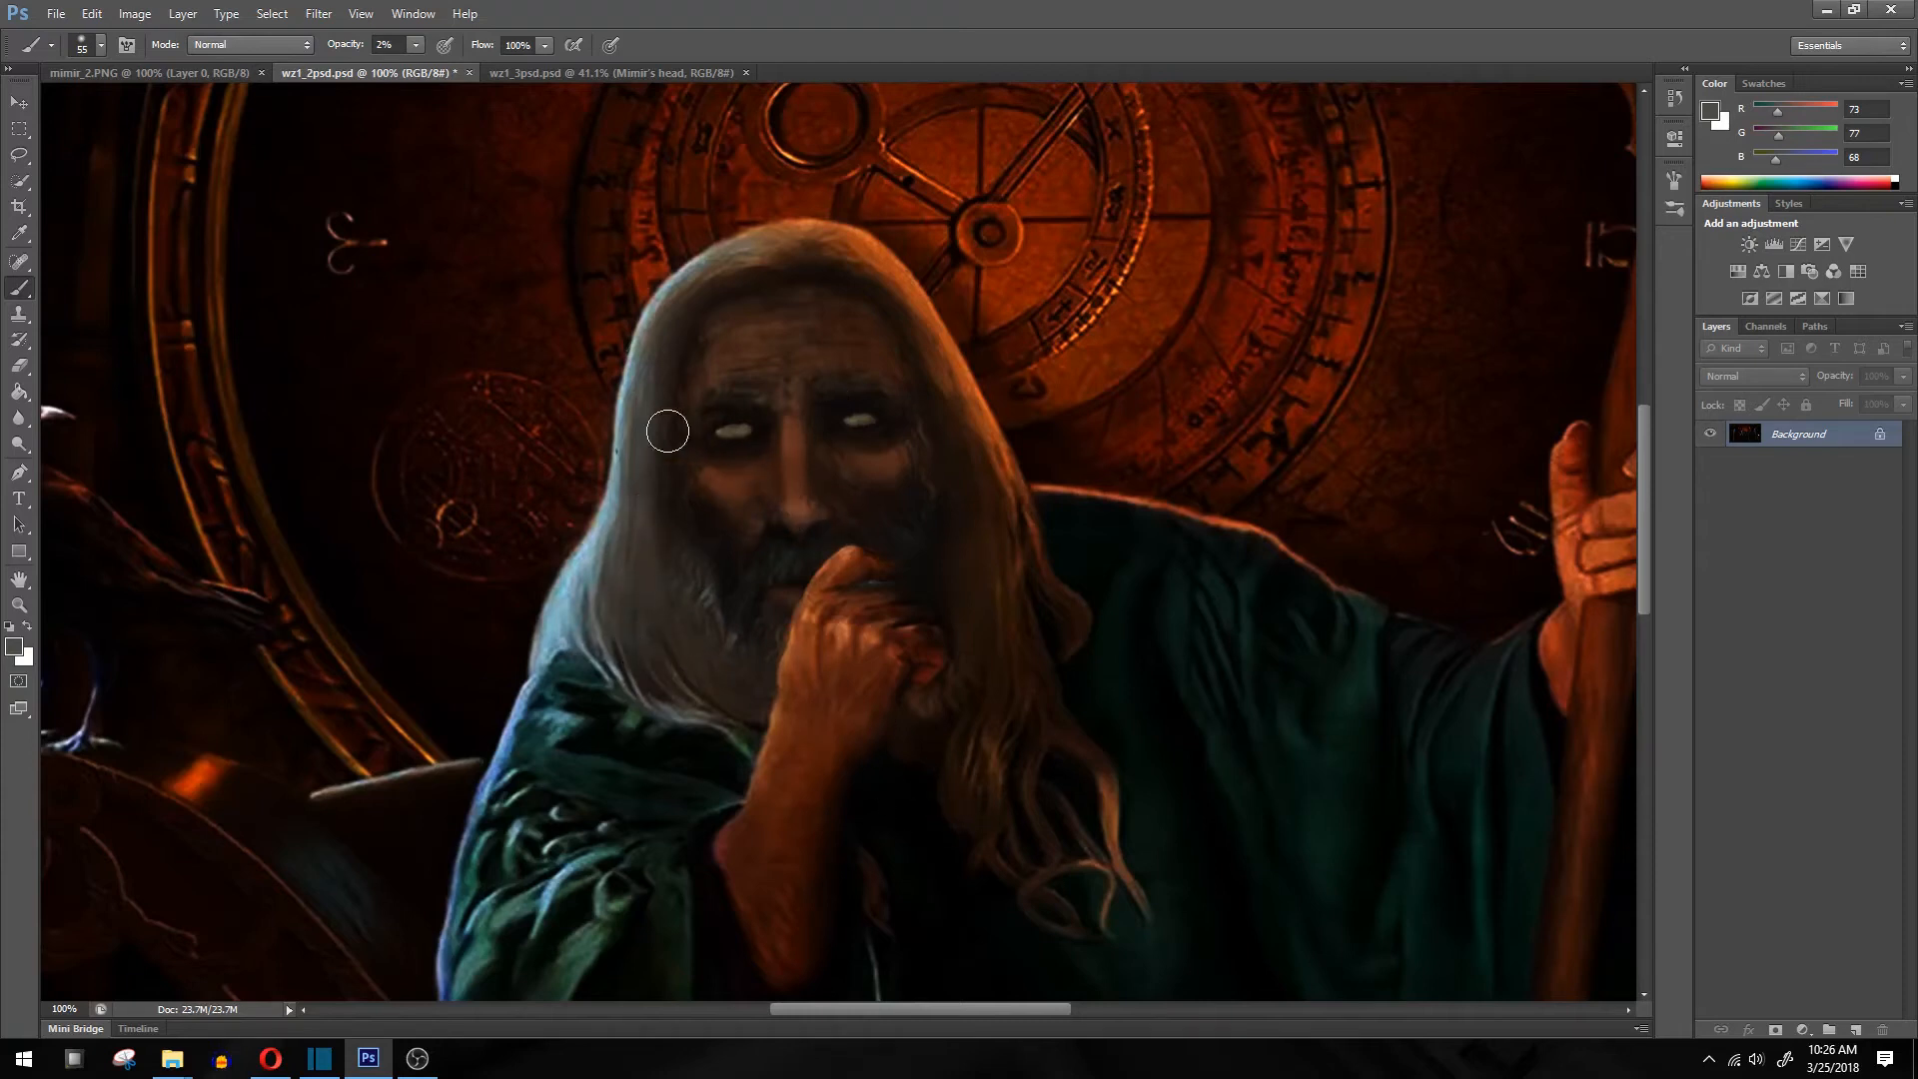
# Set the Brush tool's blending mode to Linear Dodge (Add) for adding light to the full scene
pyautogui.click(28, 602)
pyautogui.rightClick(739, 586)
pyautogui.click(789, 602)
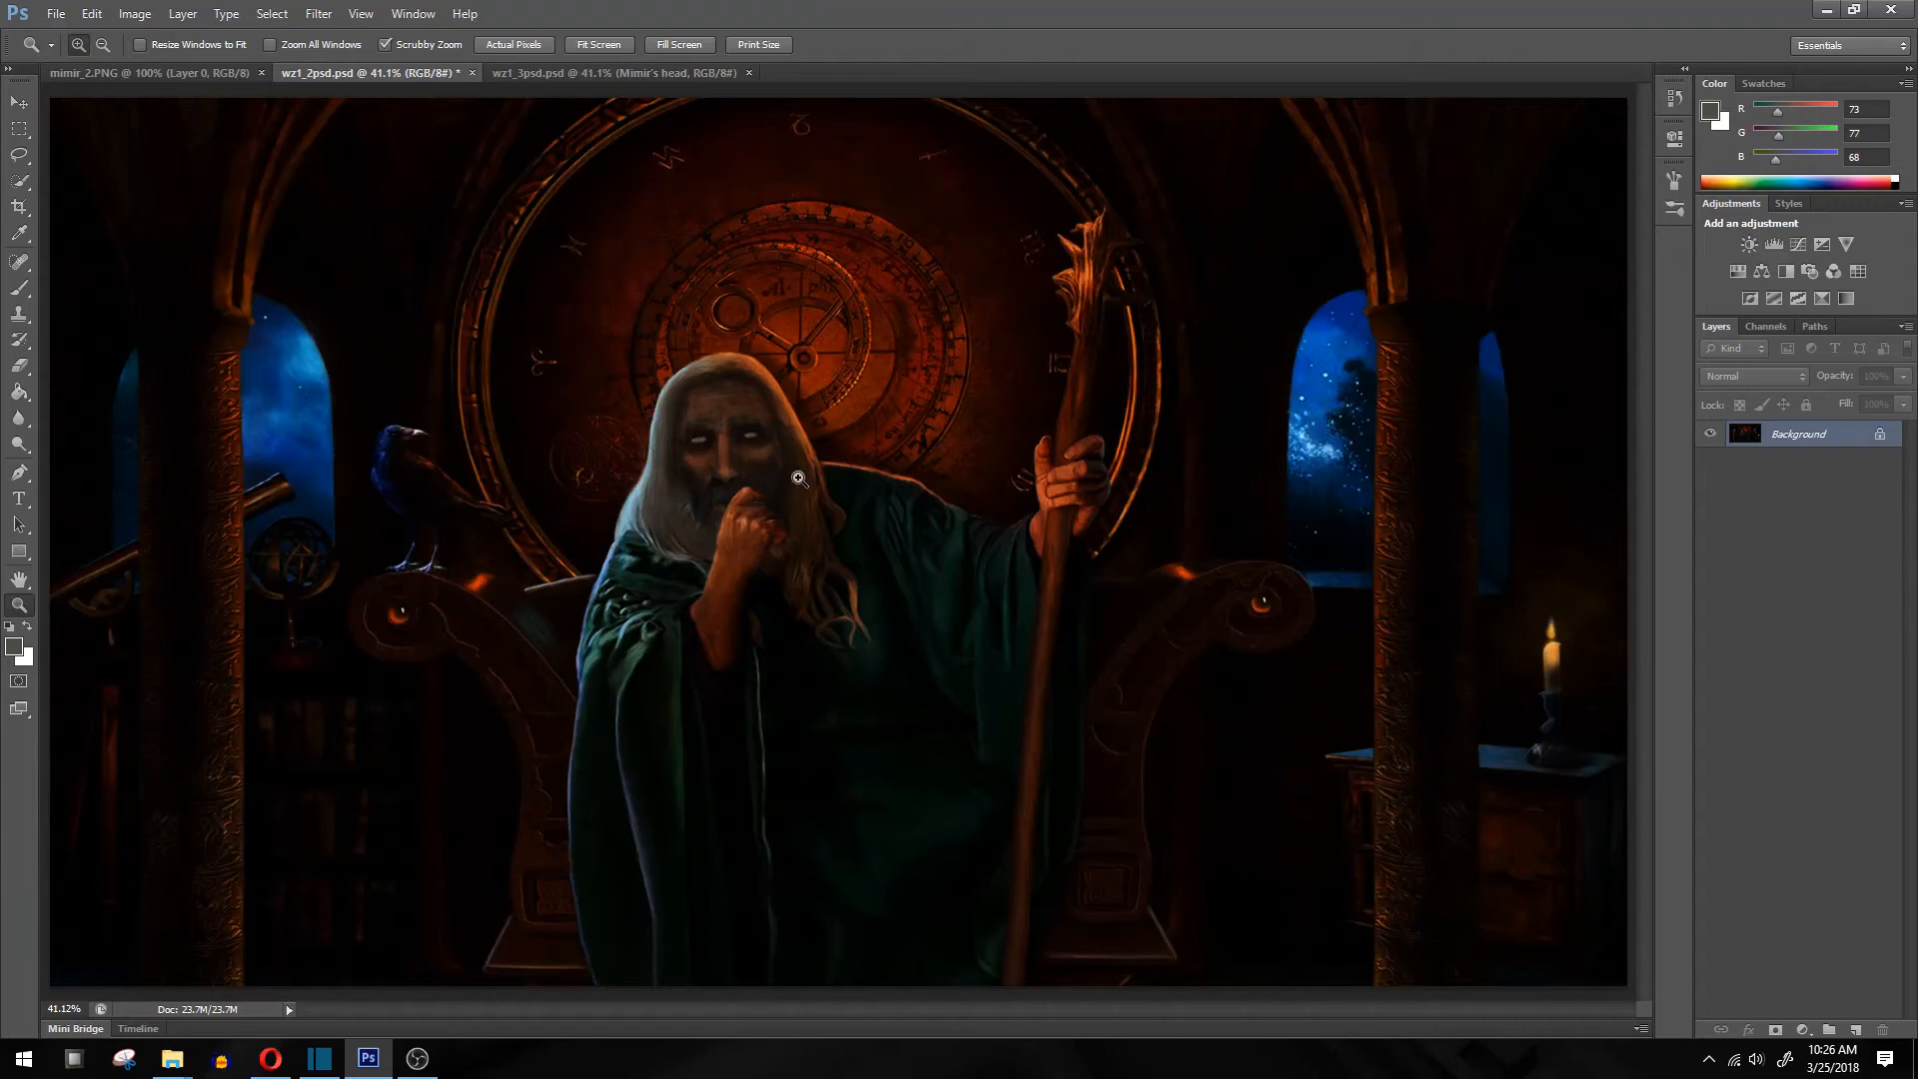
pyautogui.click(19, 288)
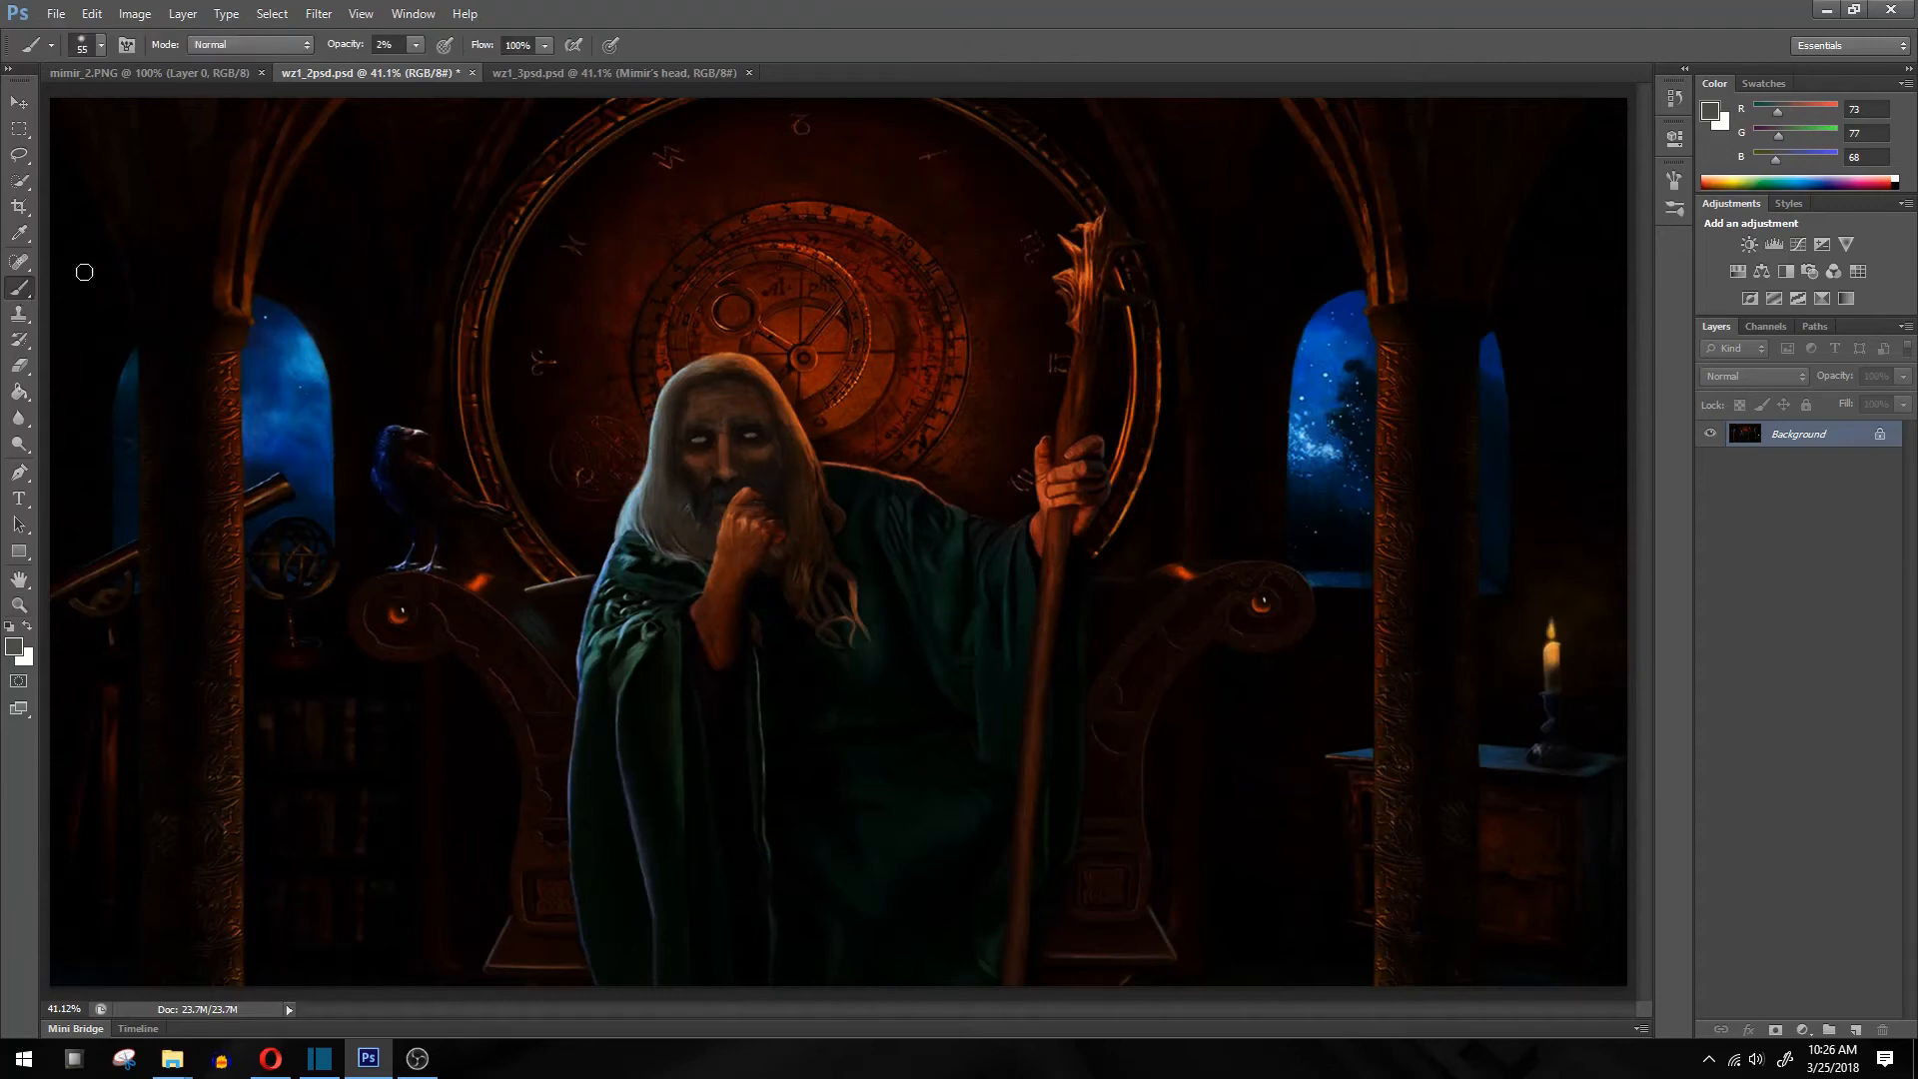
pyautogui.click(236, 45)
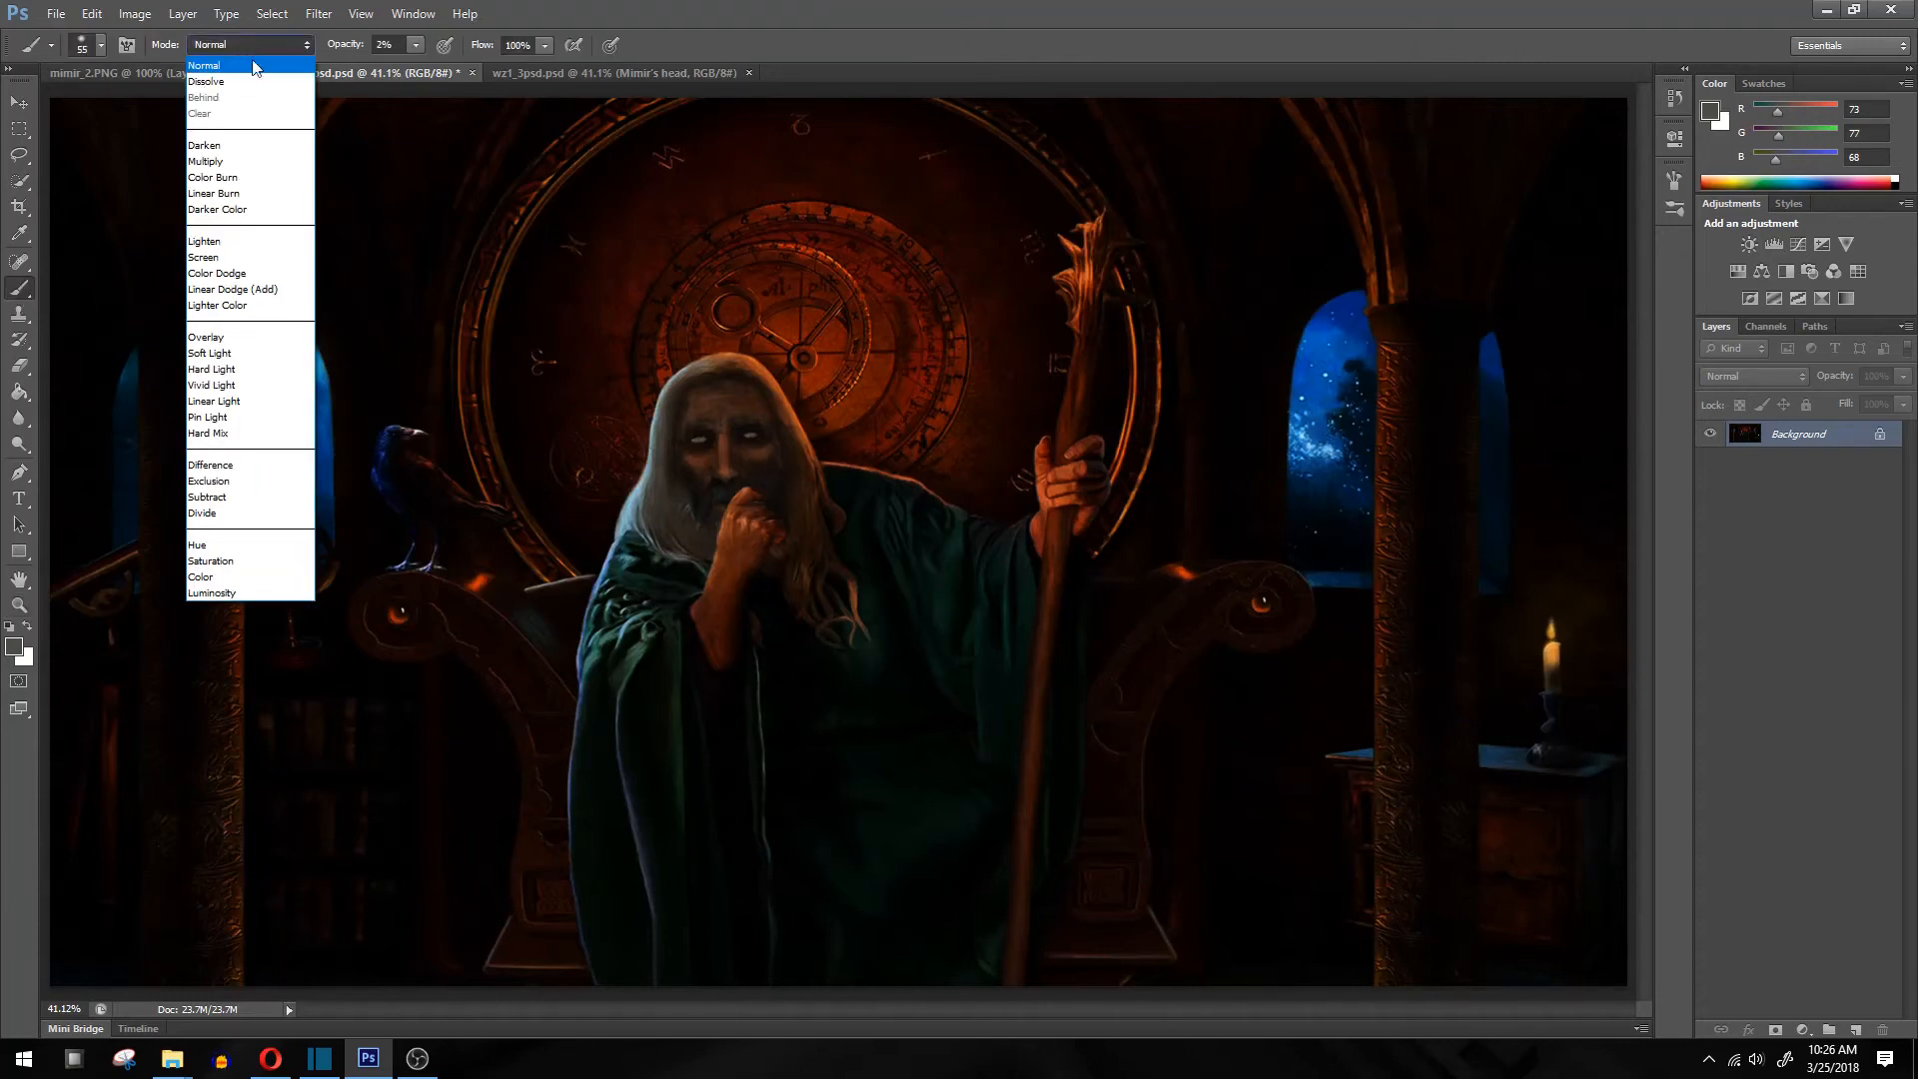
pyautogui.click(285, 289)
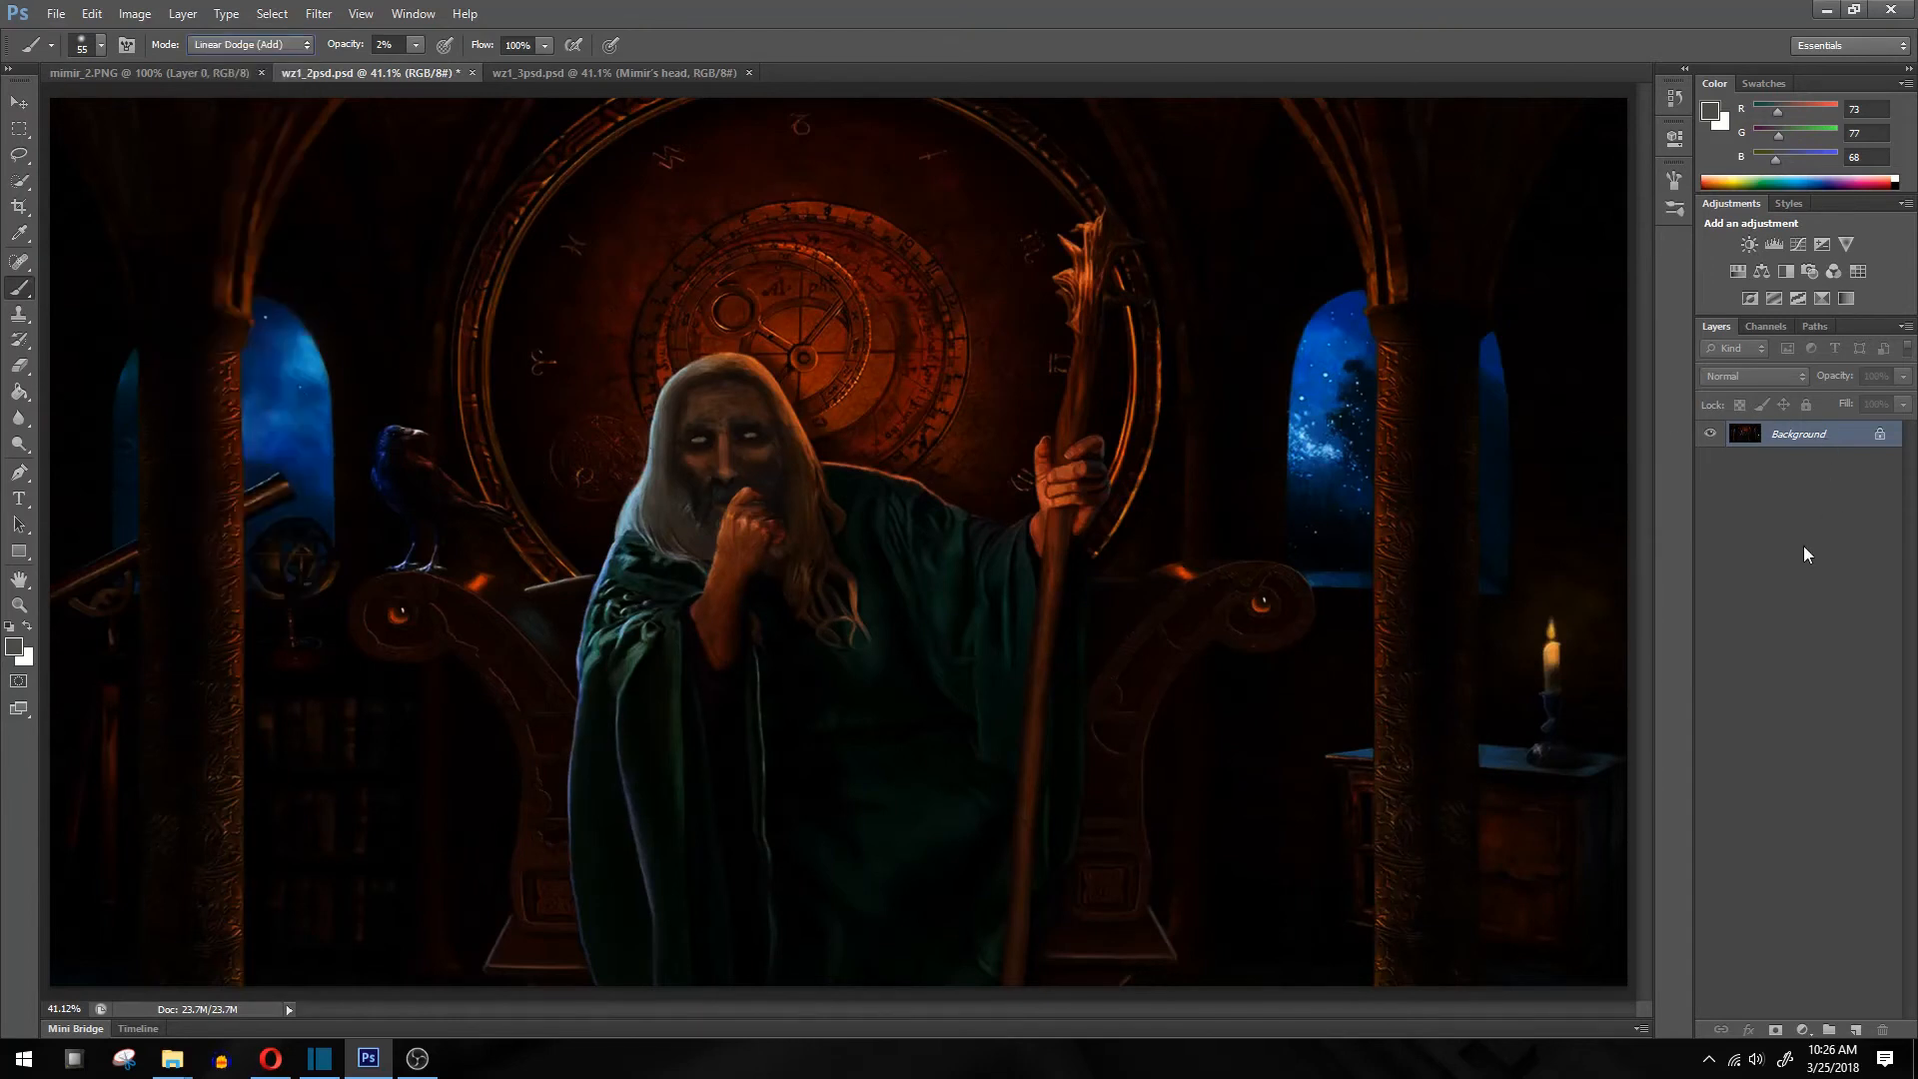
# Try to shift the locked Background layer with the Move tool while zoomed in on the wizard
pyautogui.click(20, 605)
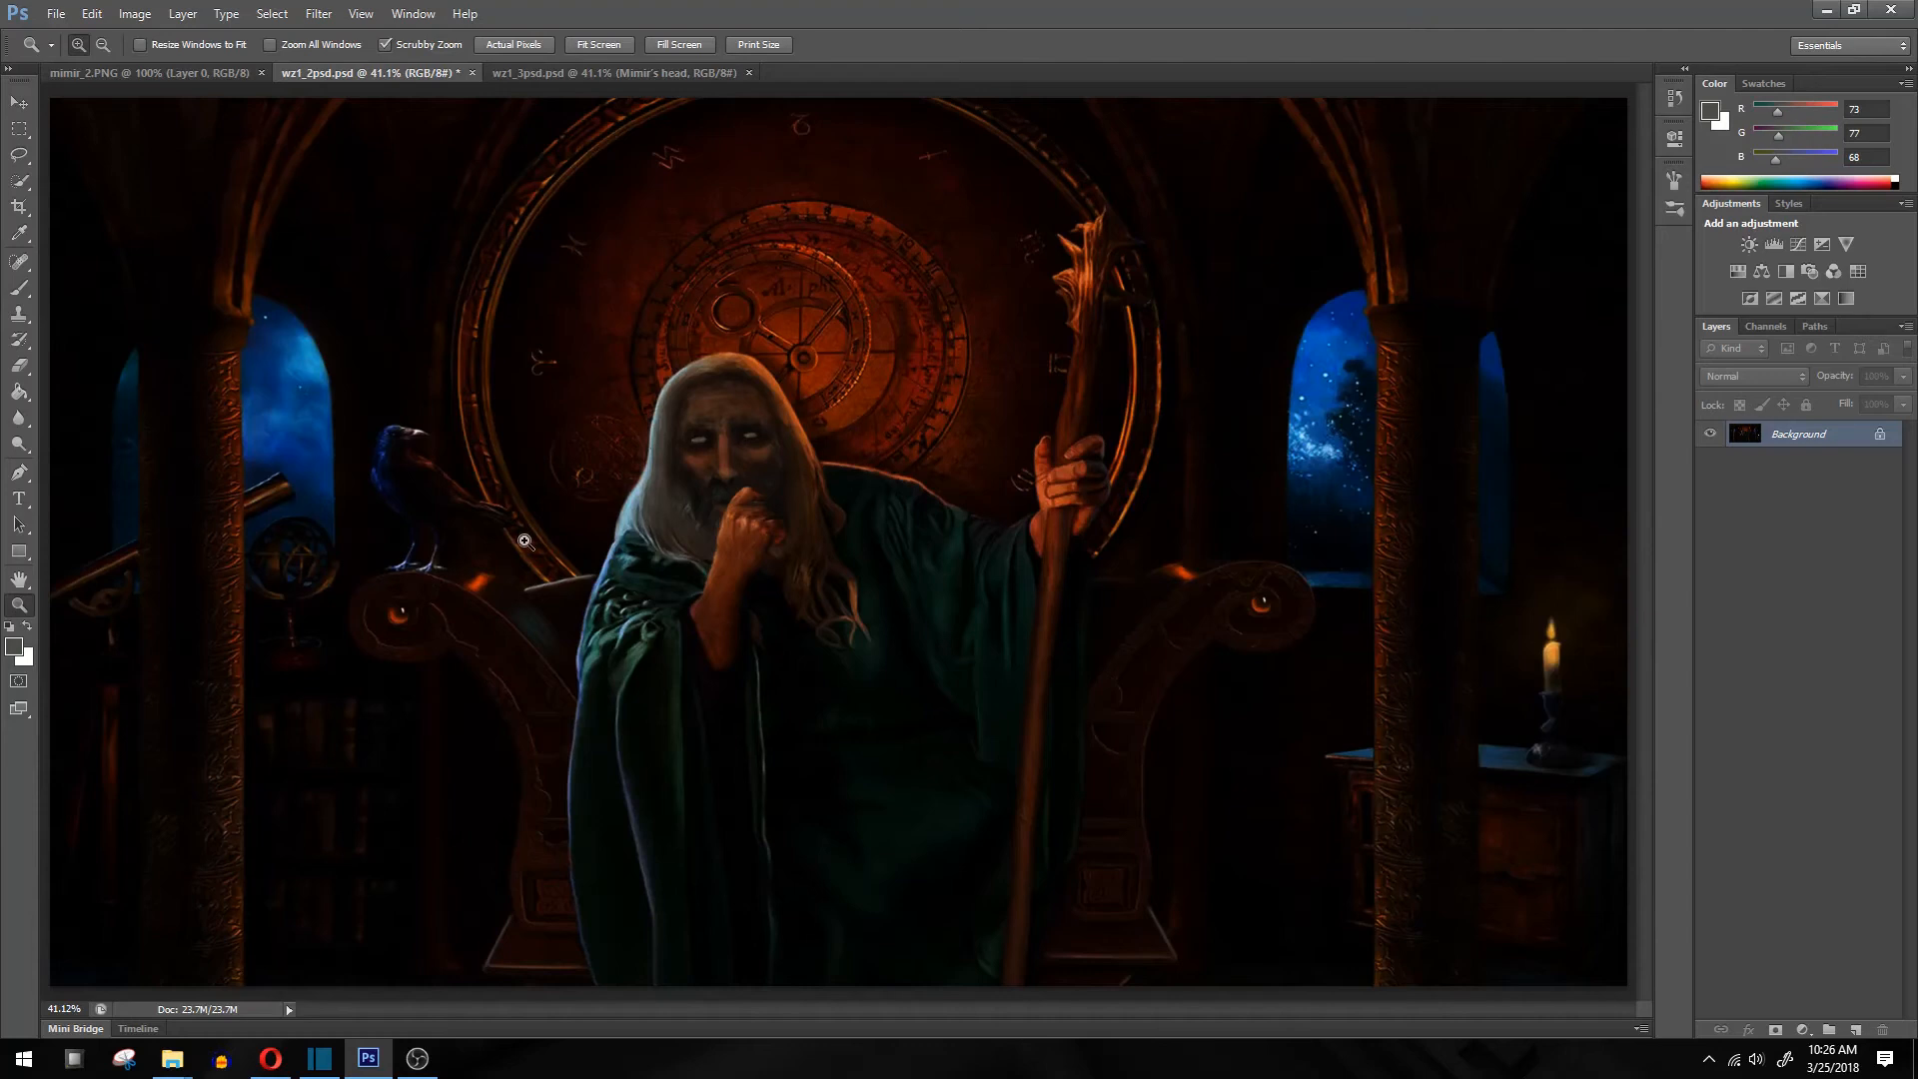
pyautogui.click(721, 431)
pyautogui.click(744, 432)
pyautogui.click(768, 431)
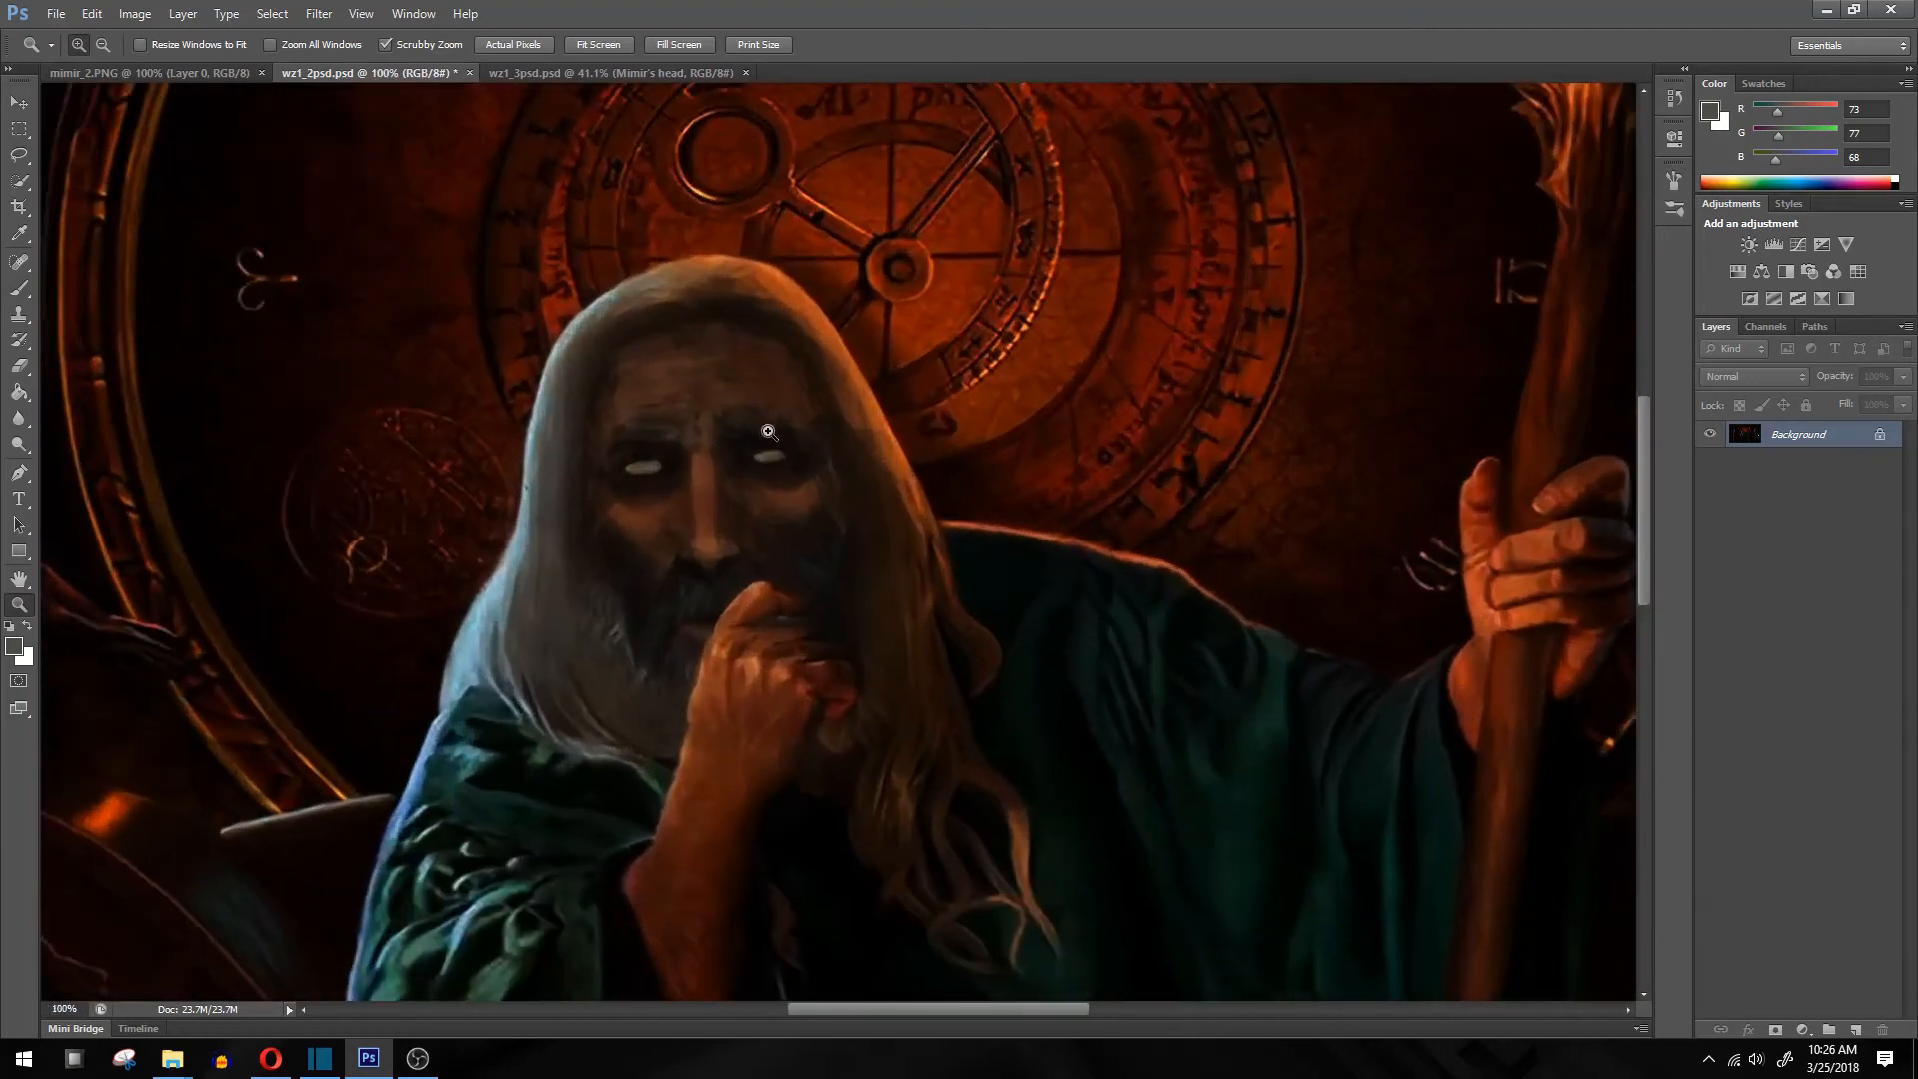
pyautogui.click(22, 288)
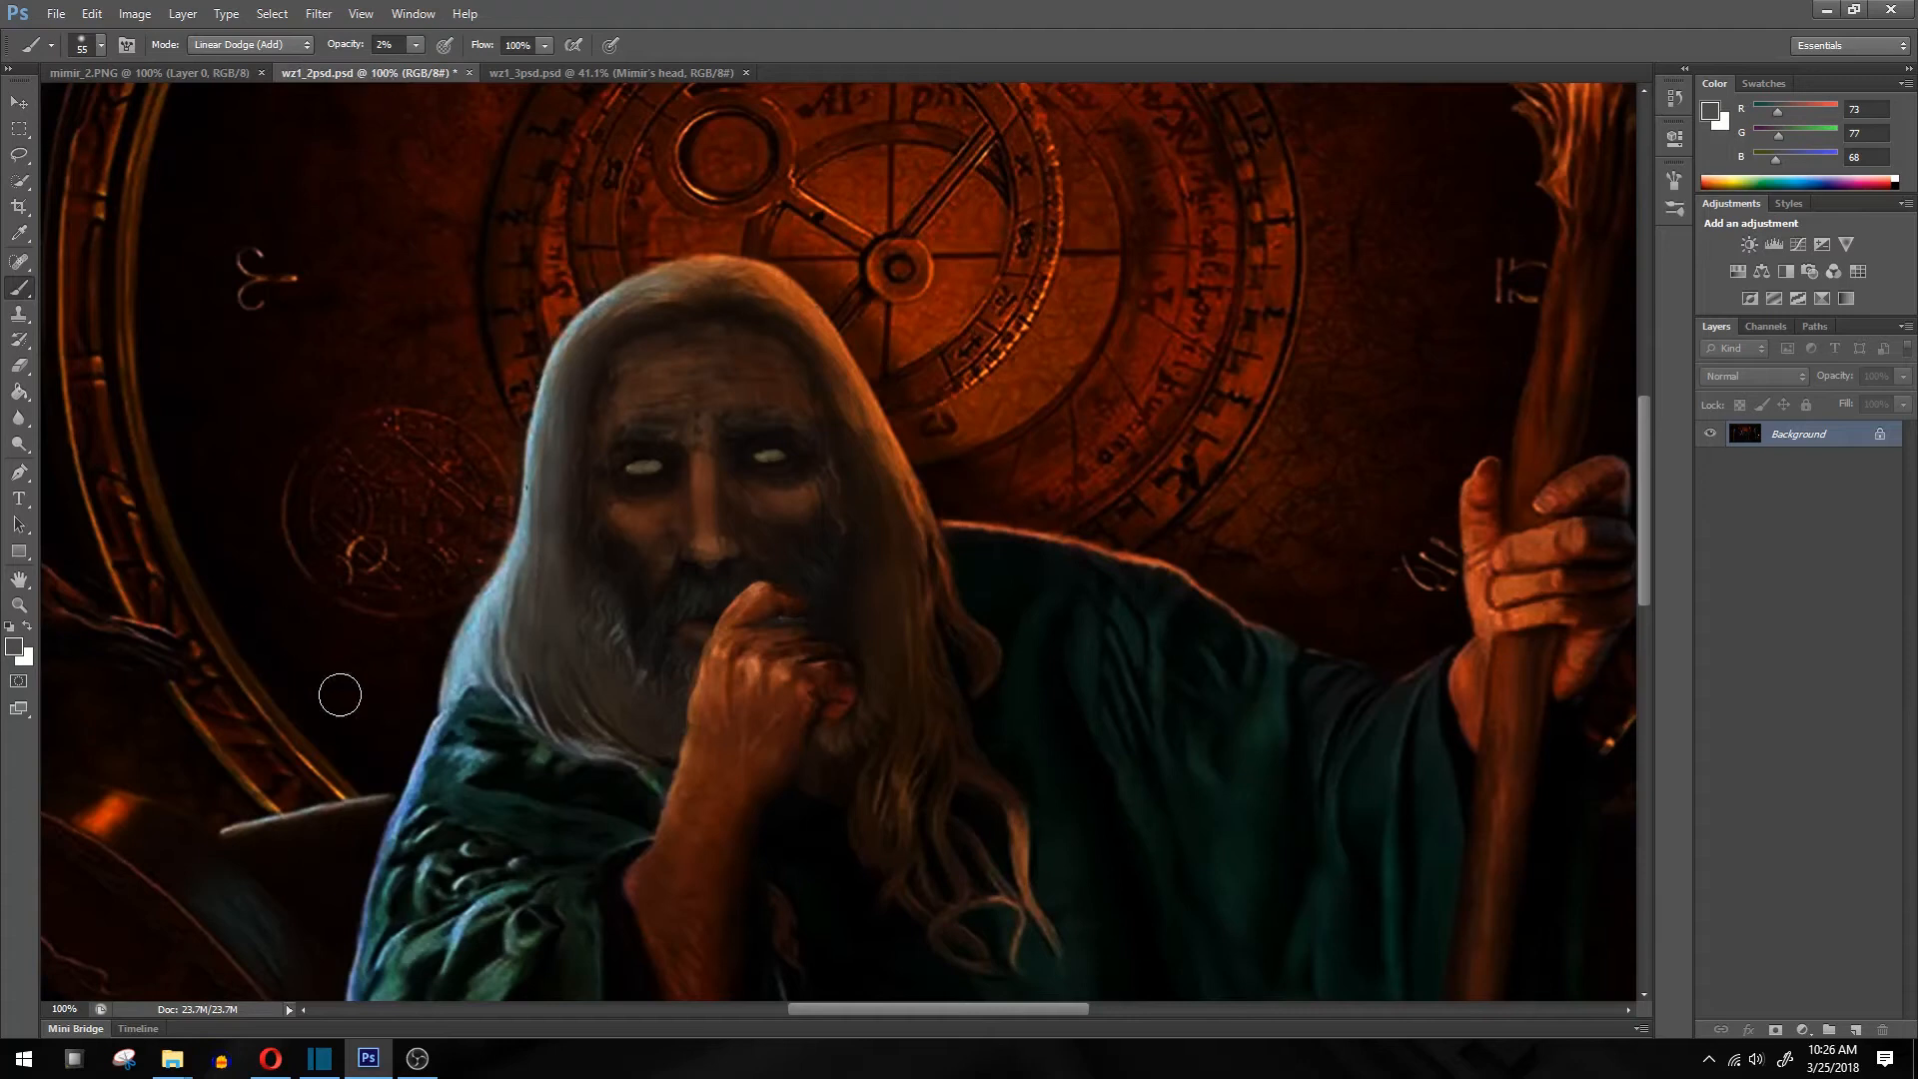
pyautogui.click(24, 103)
pyautogui.moveTo(239, 466); pyautogui.dragTo(465, 440)
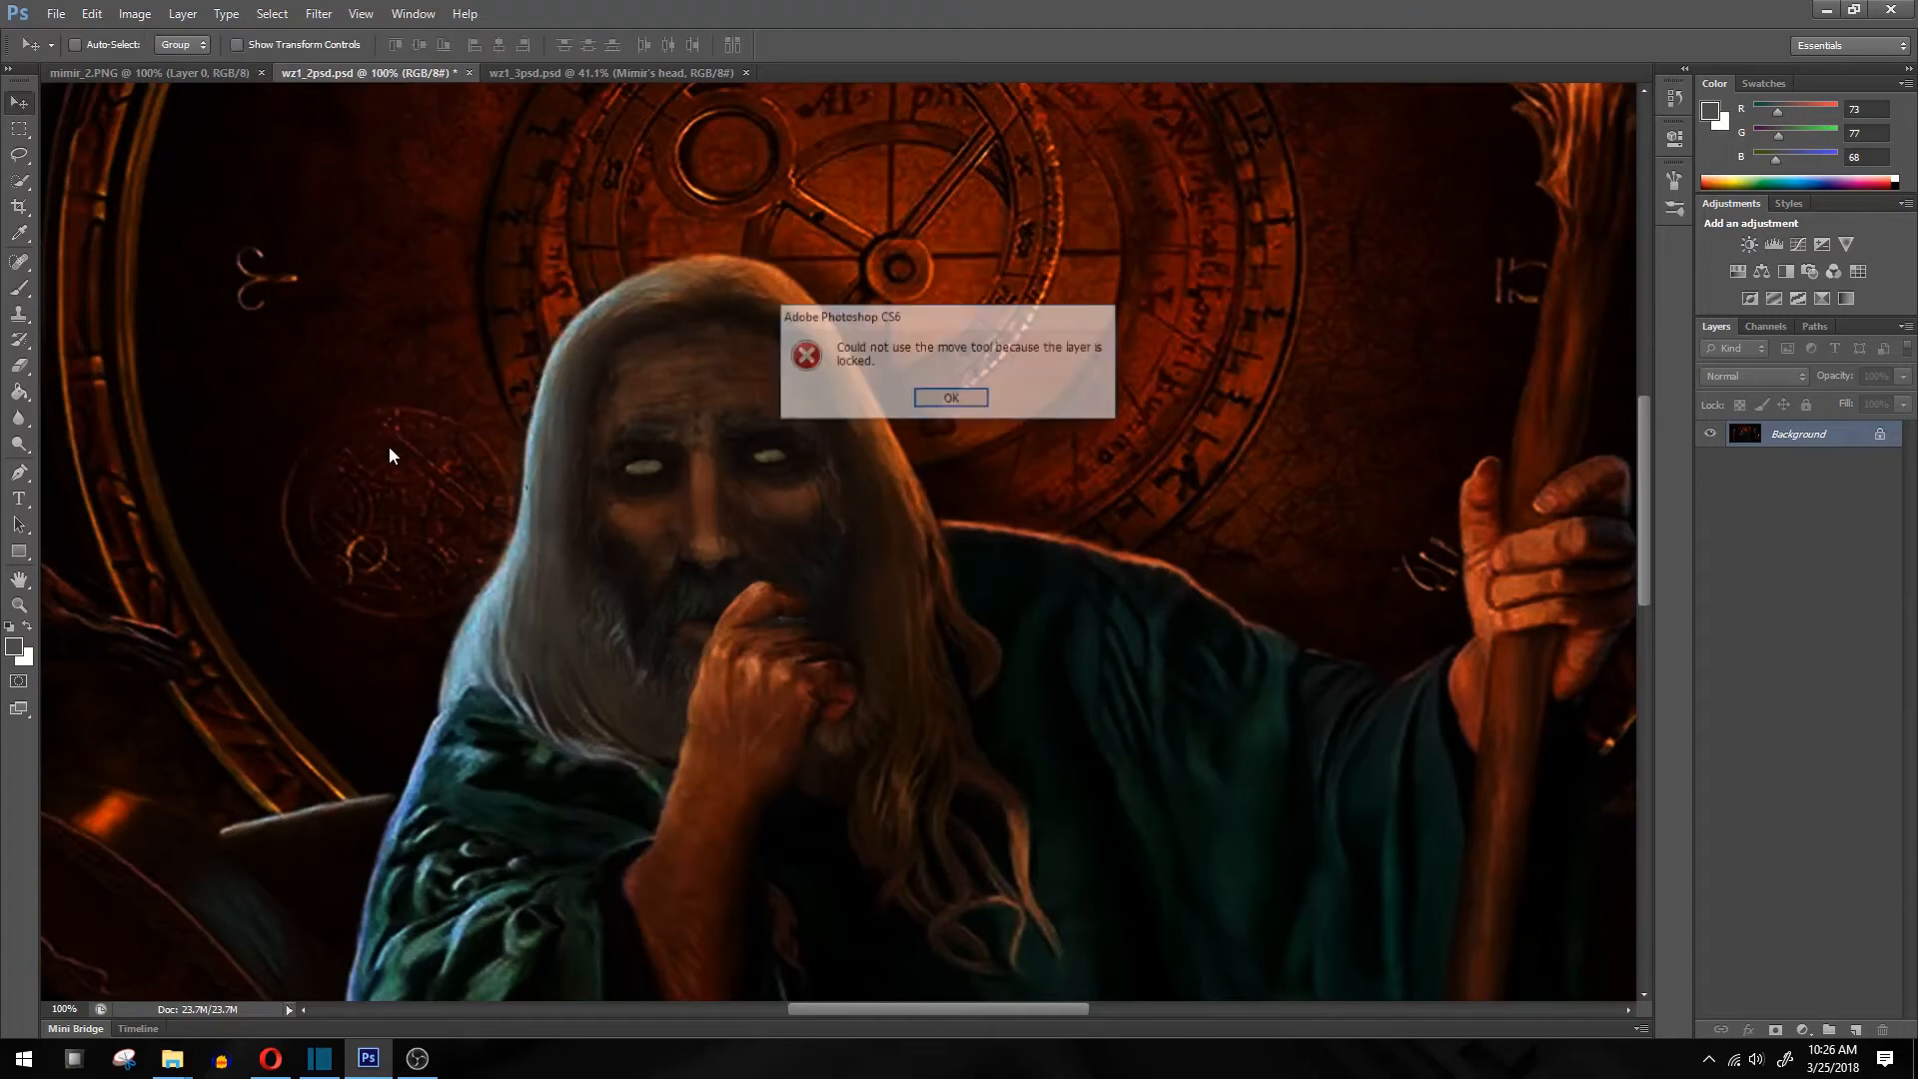
pyautogui.click(961, 398)
pyautogui.moveTo(410, 484)
pyautogui.mouseDown()
pyautogui.moveTo(465, 400)
pyautogui.moveTo(436, 472)
pyautogui.mouseUp()
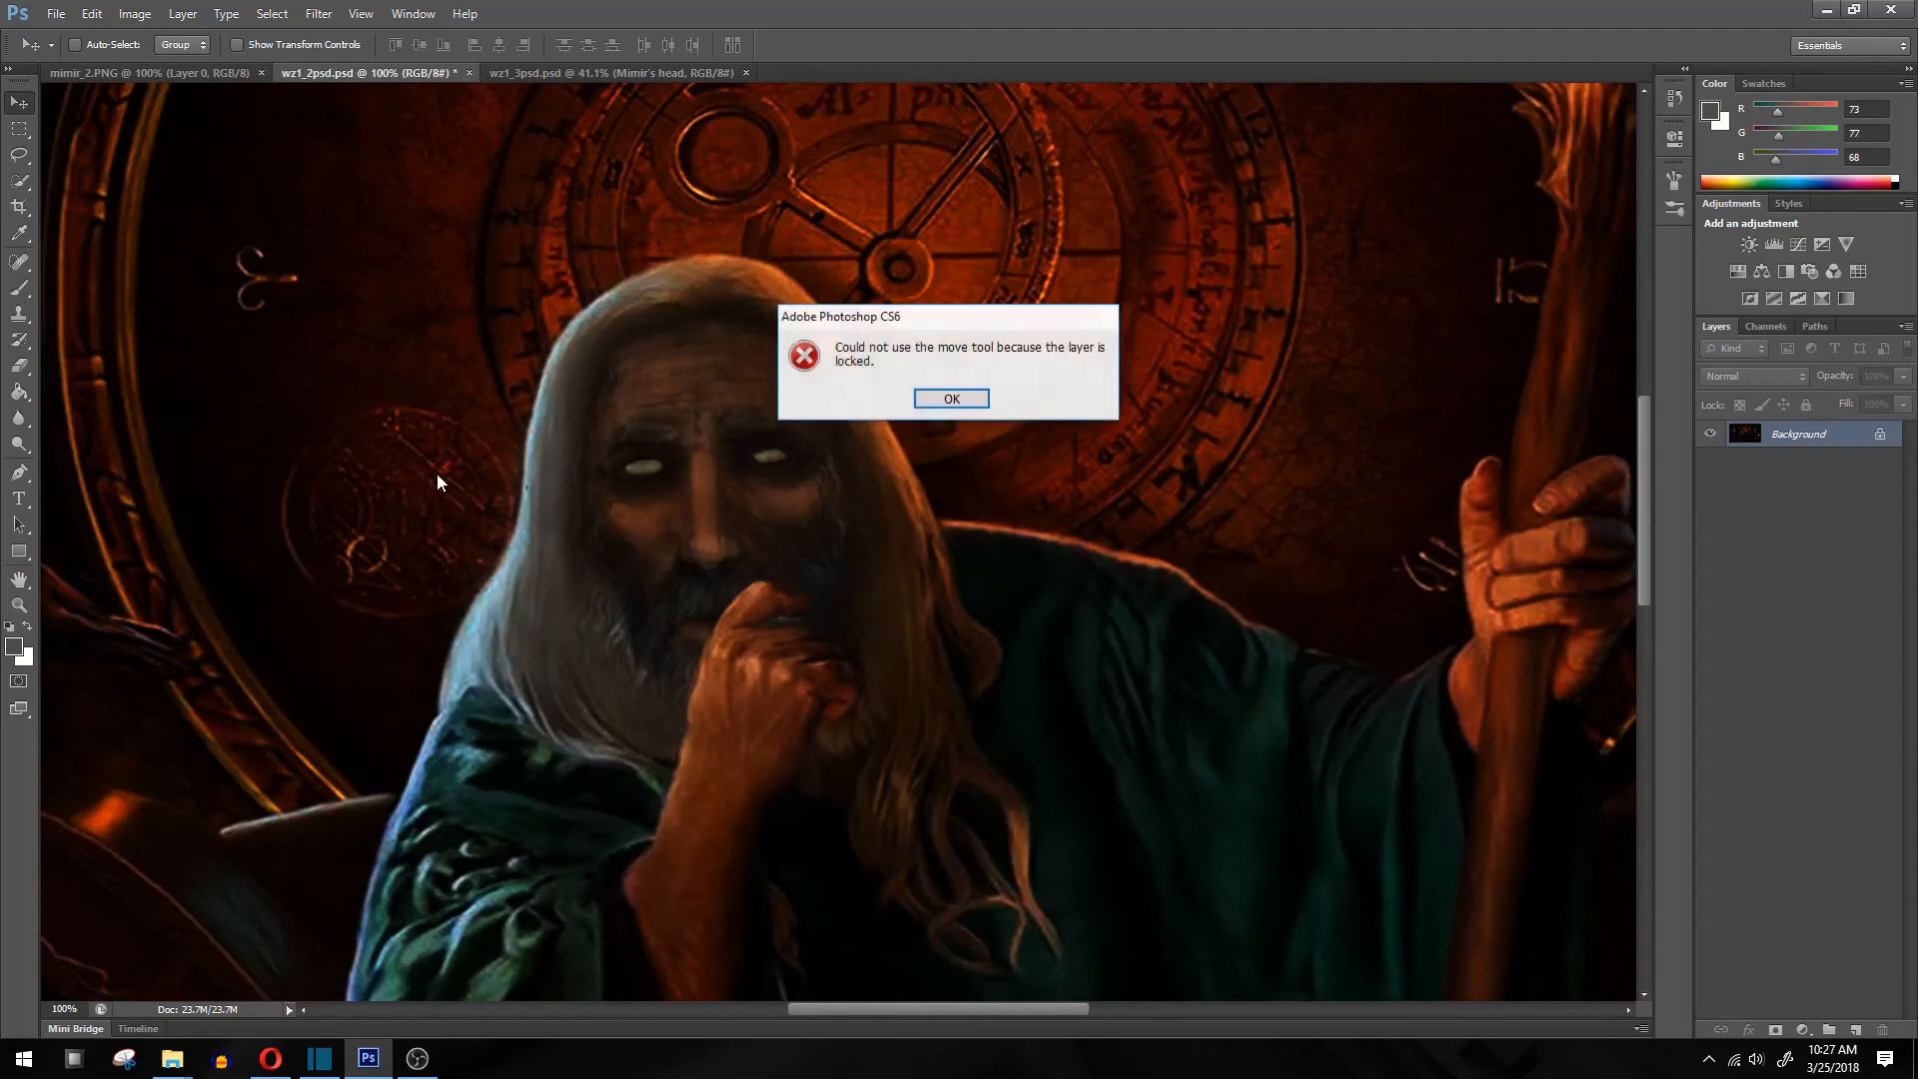
pyautogui.click(953, 399)
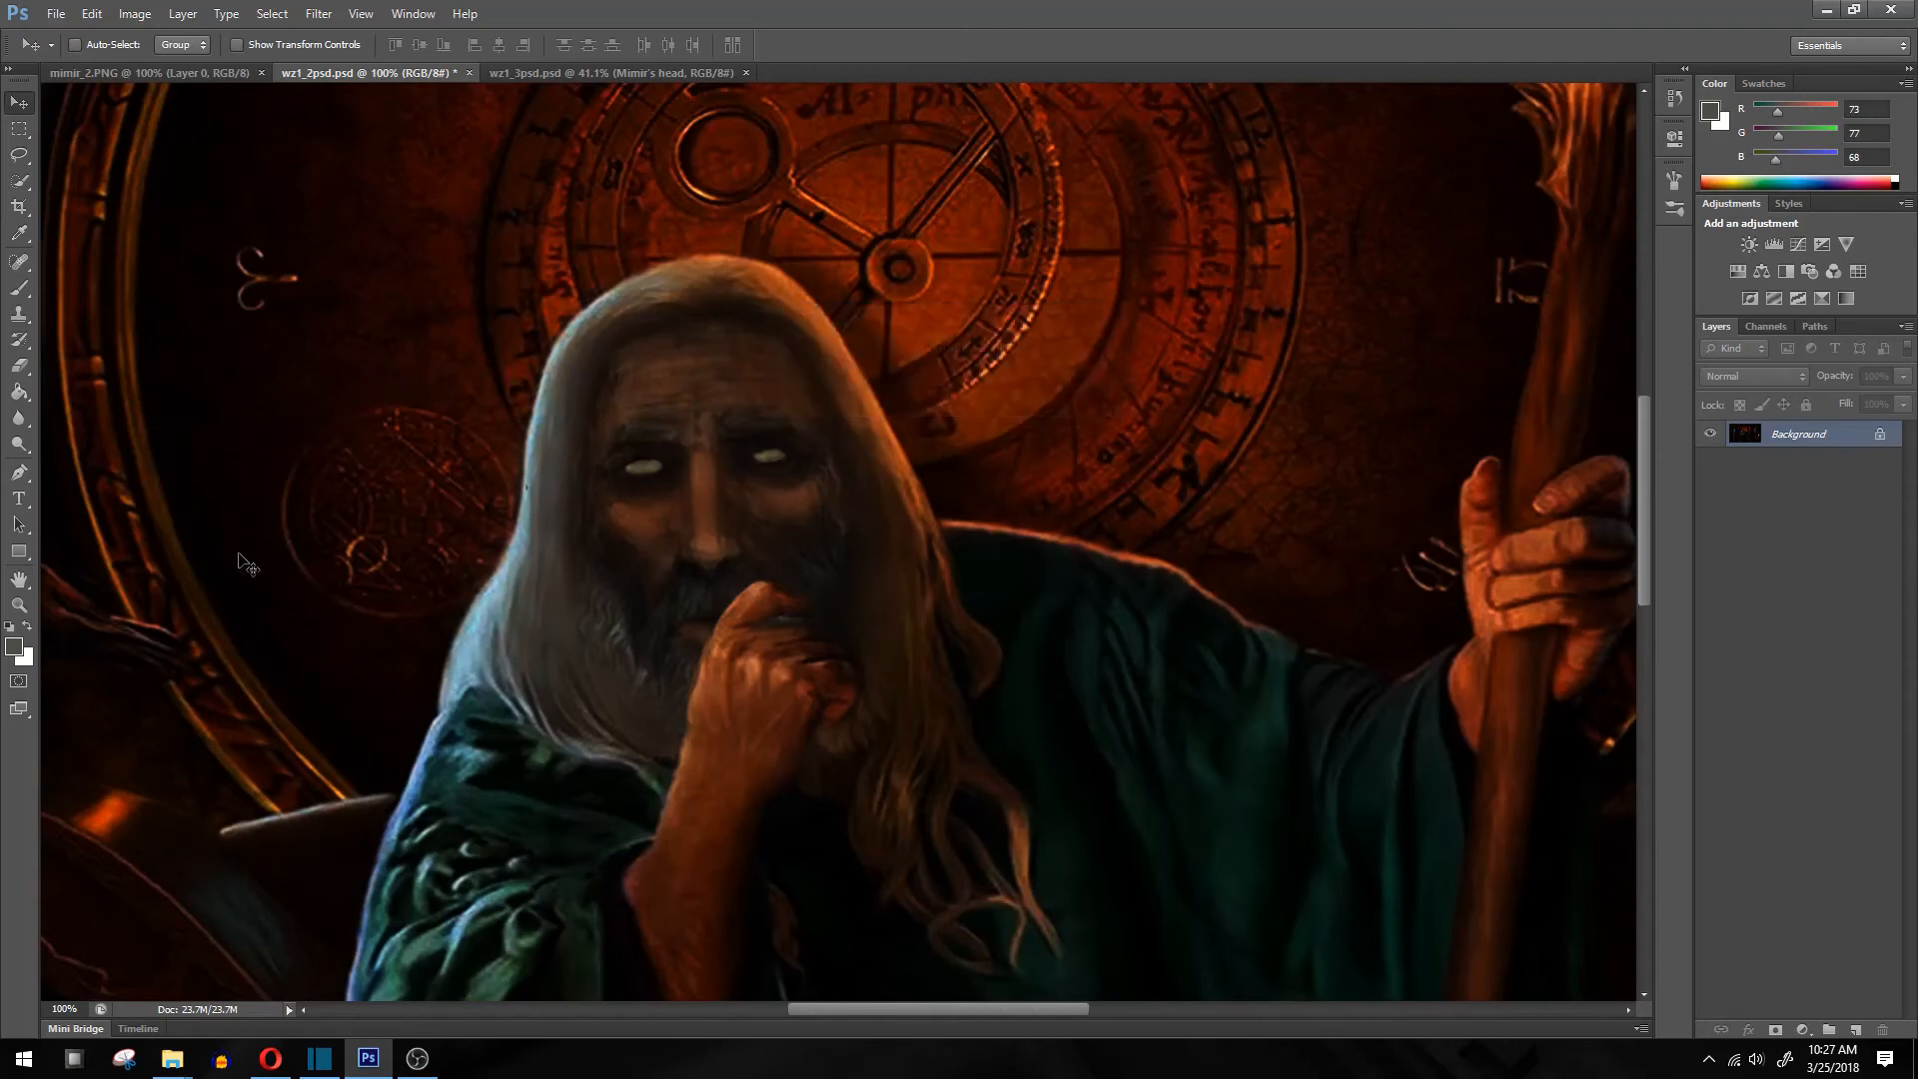
# With the Brush tool, sample a deep blue from the night sky in the window beside the raven
pyautogui.click(19, 604)
pyautogui.rightClick(423, 548)
pyautogui.click(481, 557)
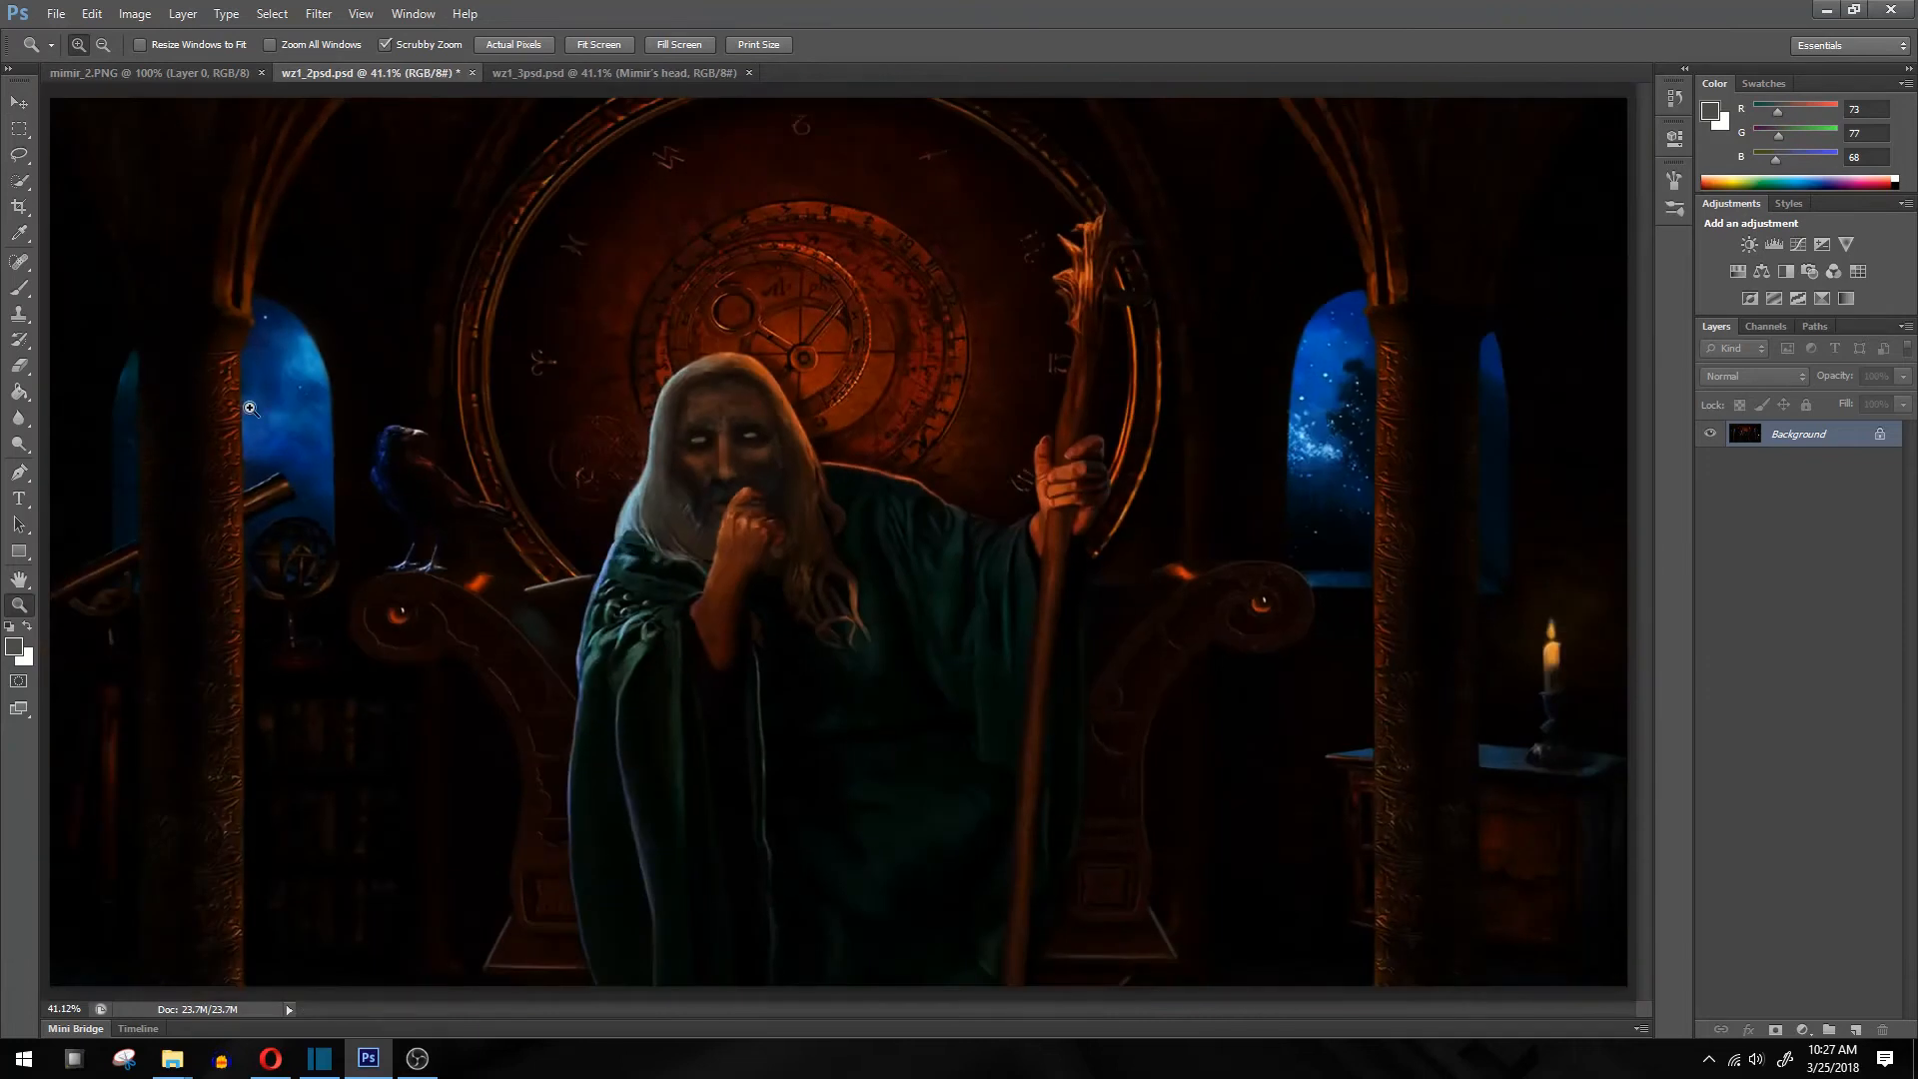
pyautogui.click(20, 292)
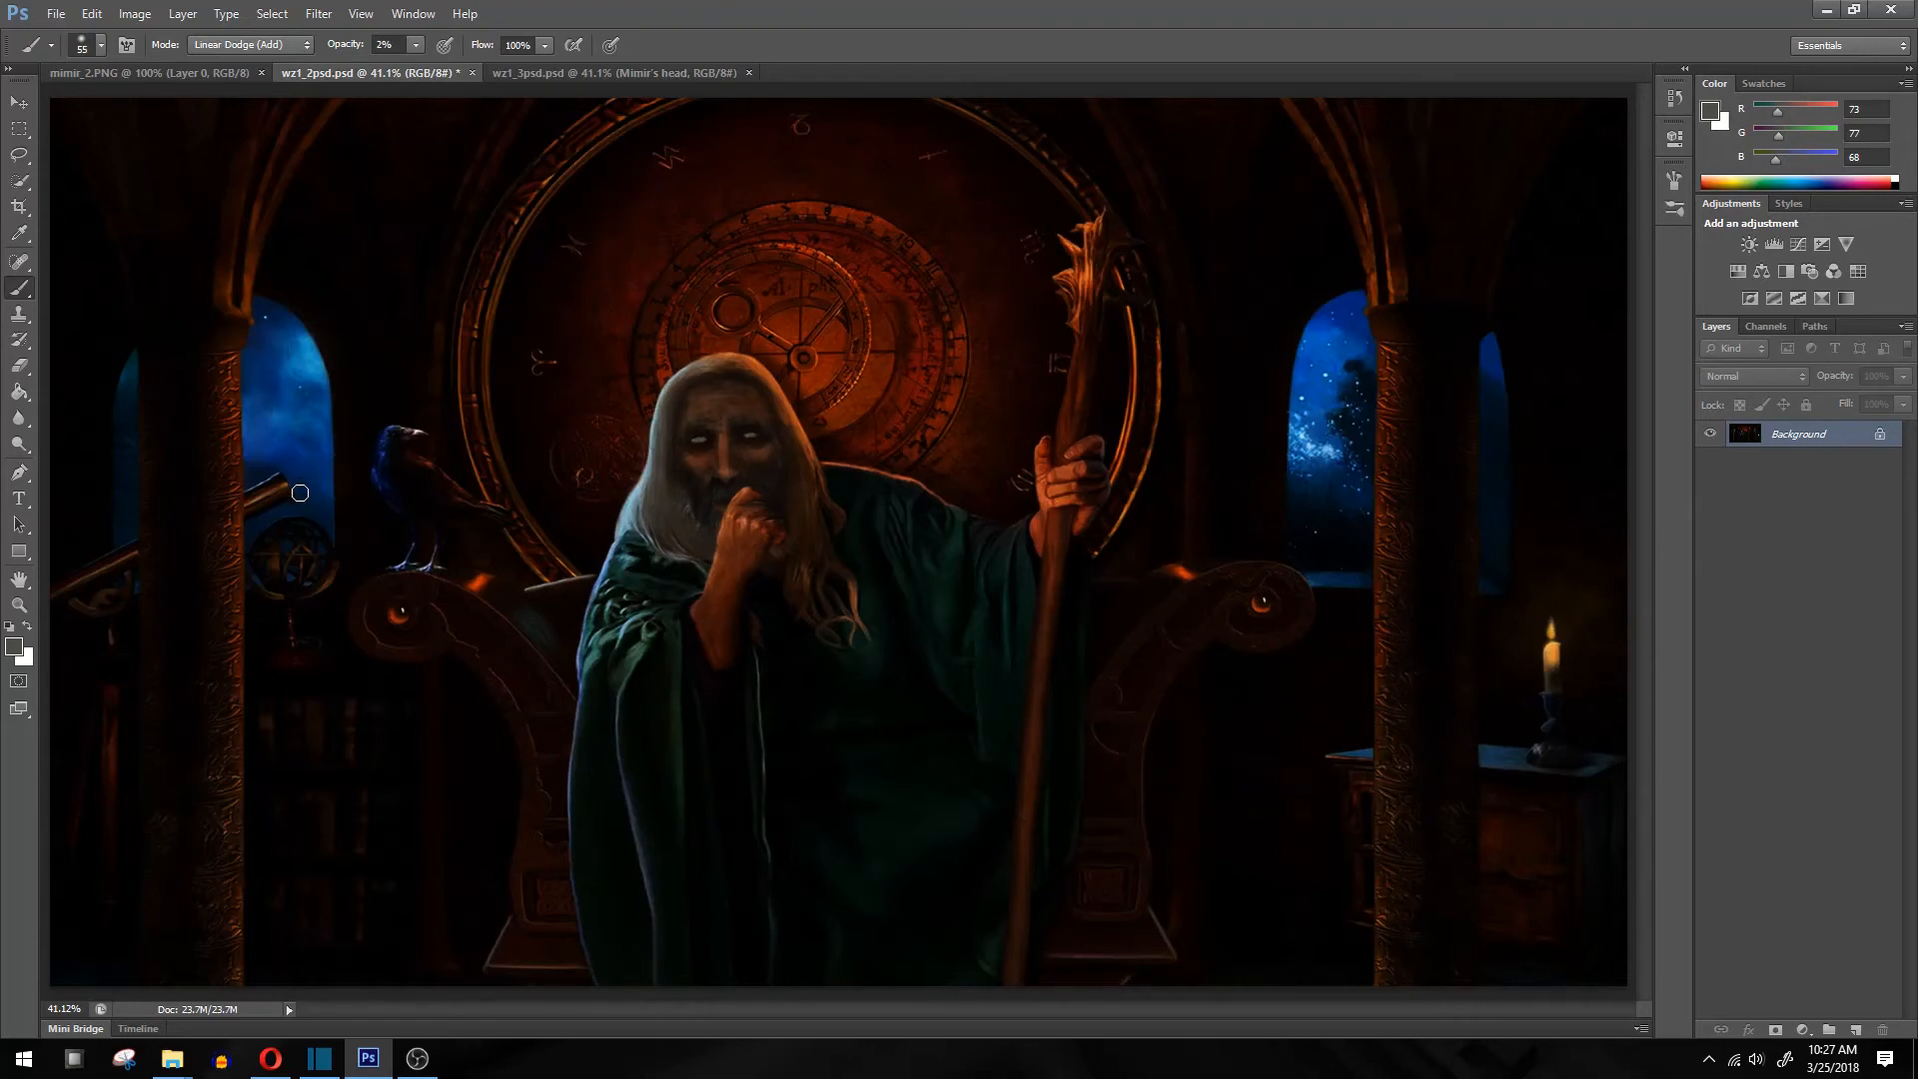
pyautogui.keyDown('alt'); pyautogui.click(279, 391); pyautogui.keyUp('alt')
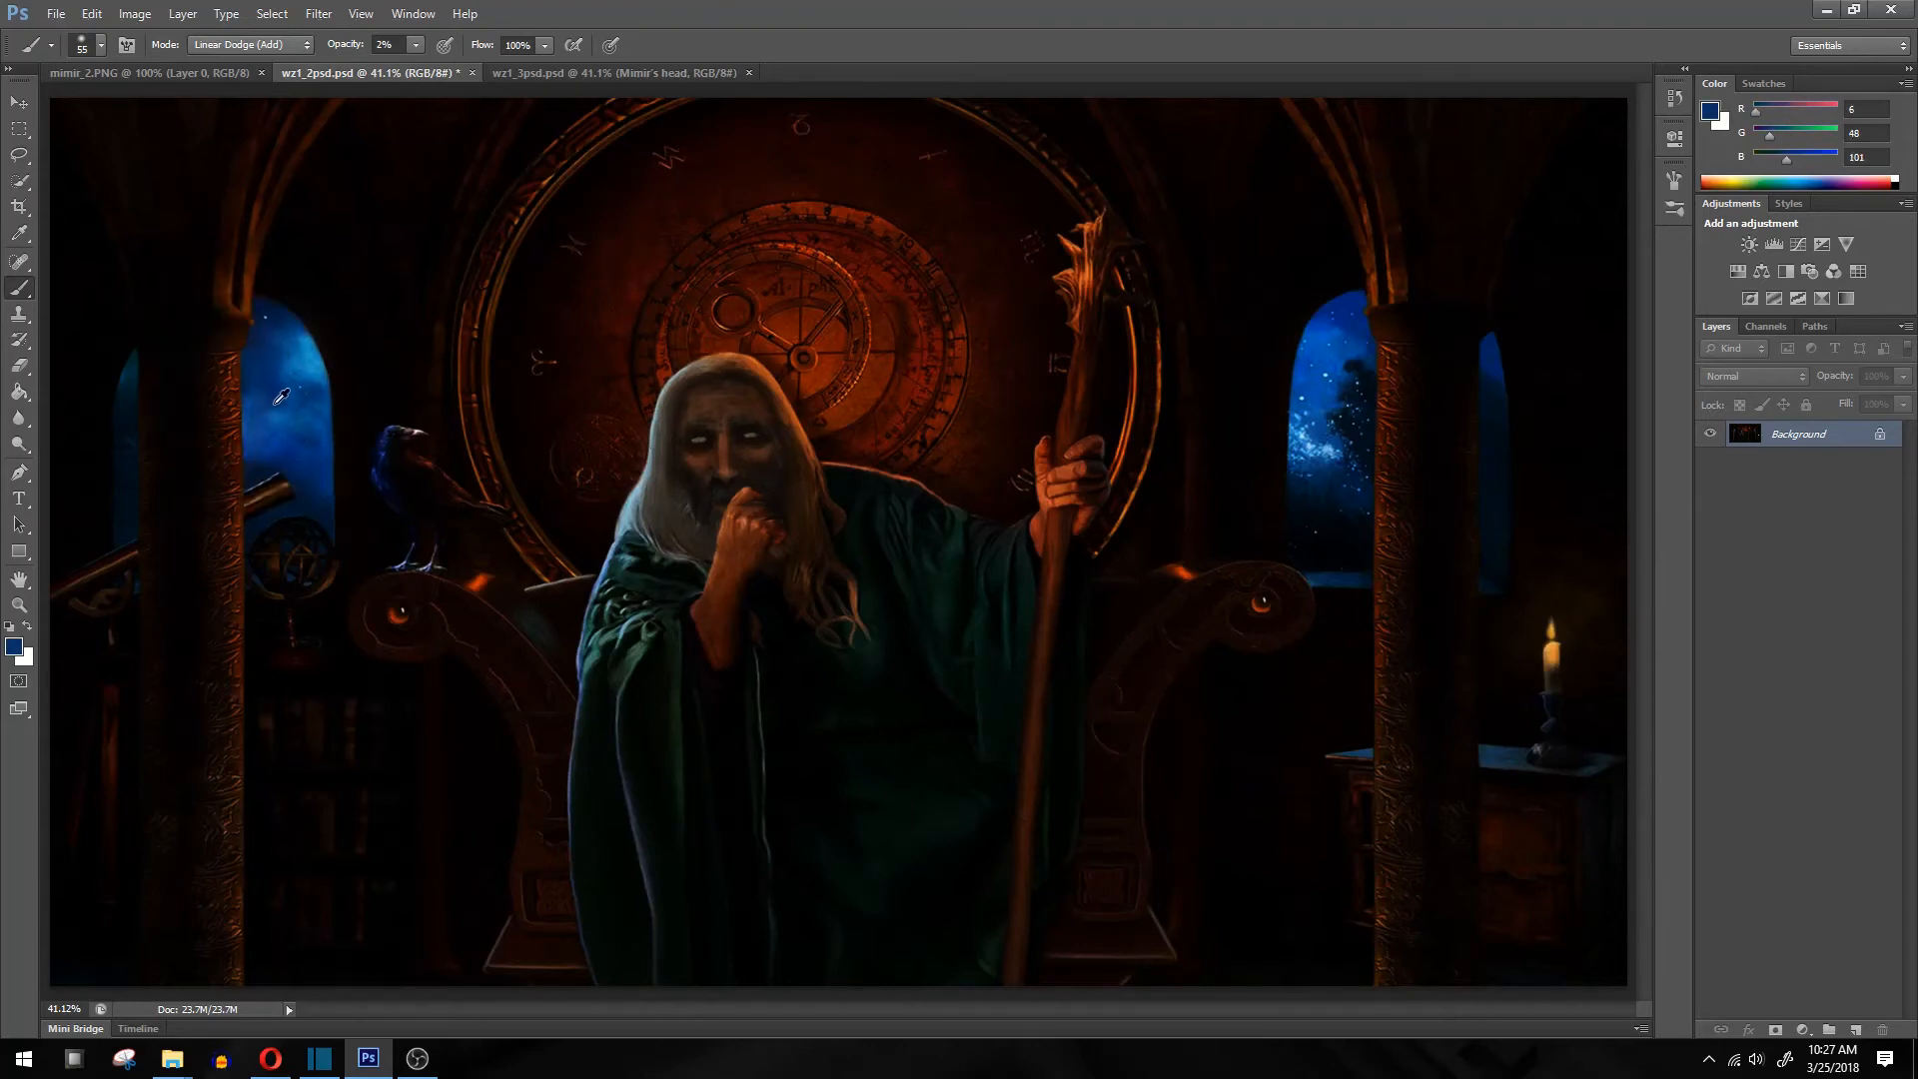
pyautogui.keyDown('alt'); pyautogui.click(278, 392); pyautogui.keyUp('alt')
pyautogui.keyDown('alt'); pyautogui.click(279, 393); pyautogui.keyUp('alt')
# Reduce the soft brush to 12 px and paint the sampled blue over the wizard's eye nearer the raven
pyautogui.click(20, 606)
pyautogui.click(731, 451)
pyautogui.click(752, 449)
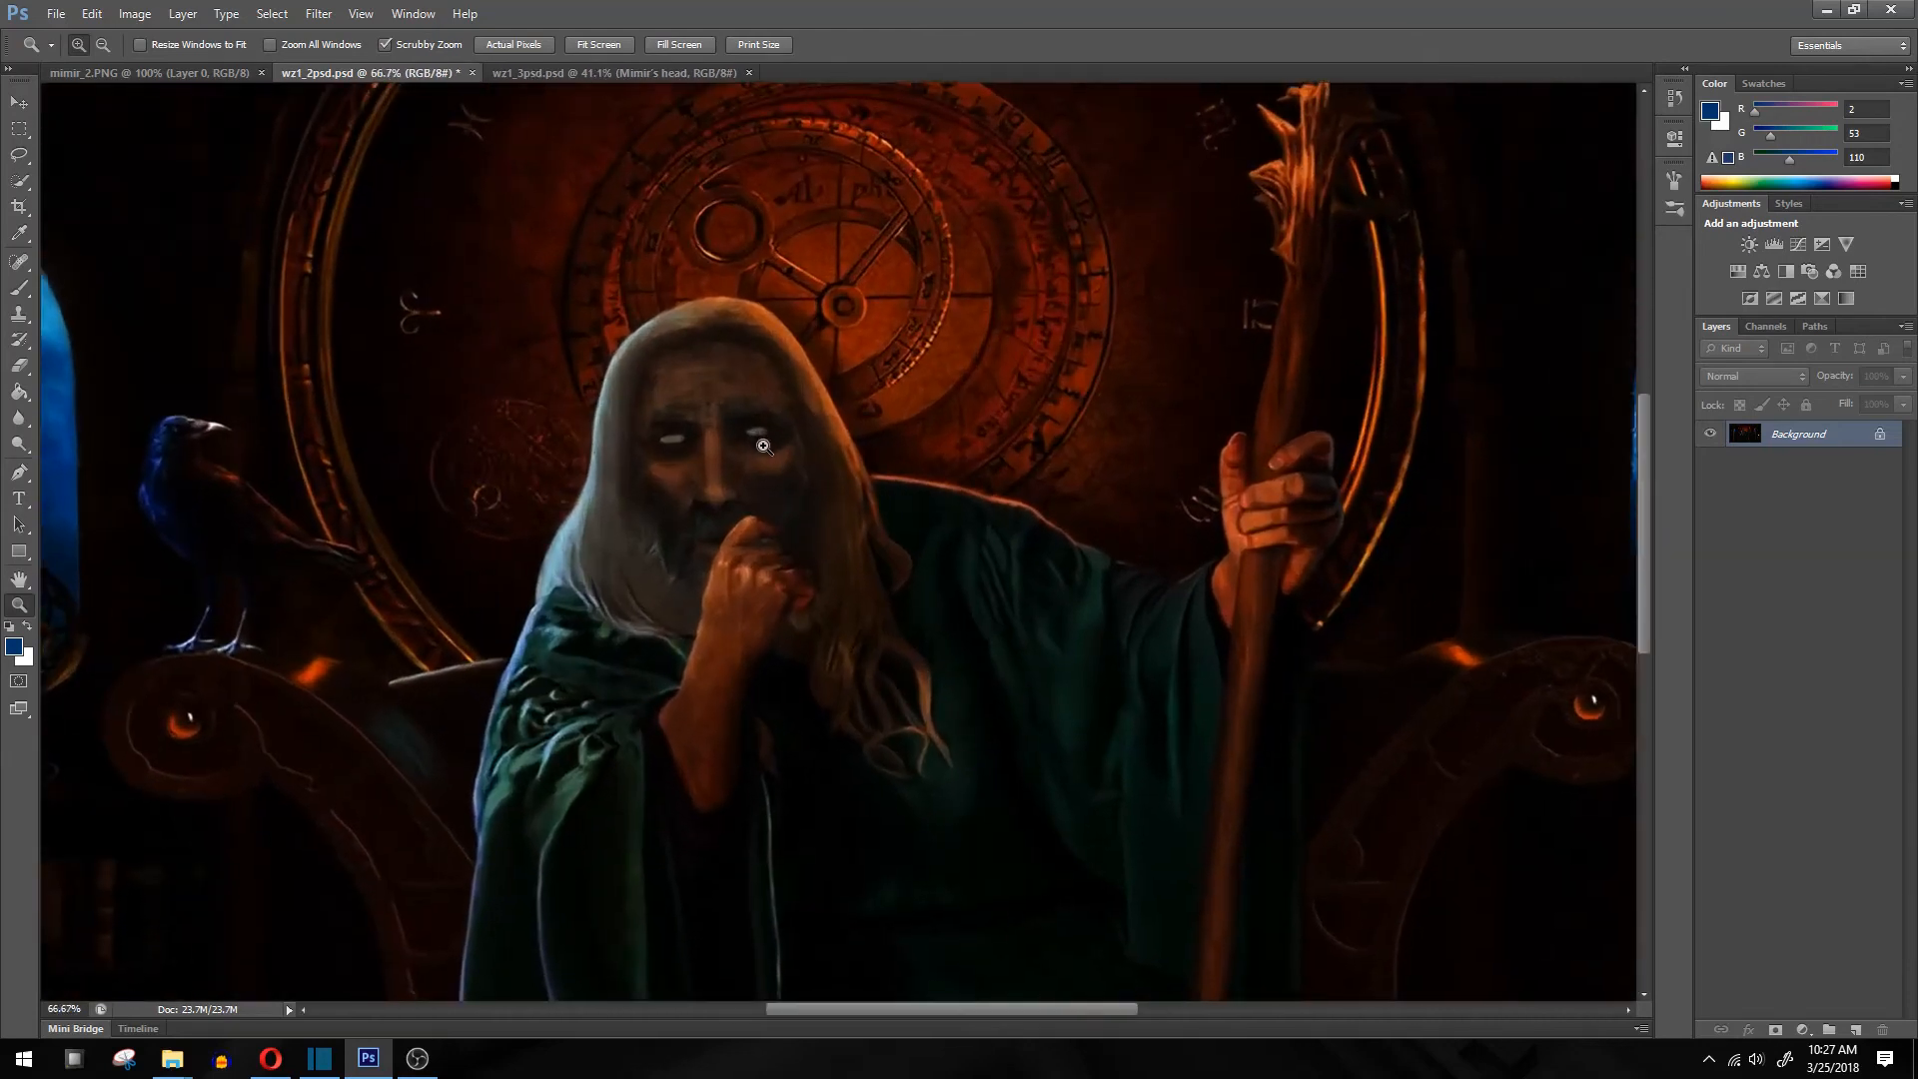
pyautogui.click(759, 452)
pyautogui.click(18, 289)
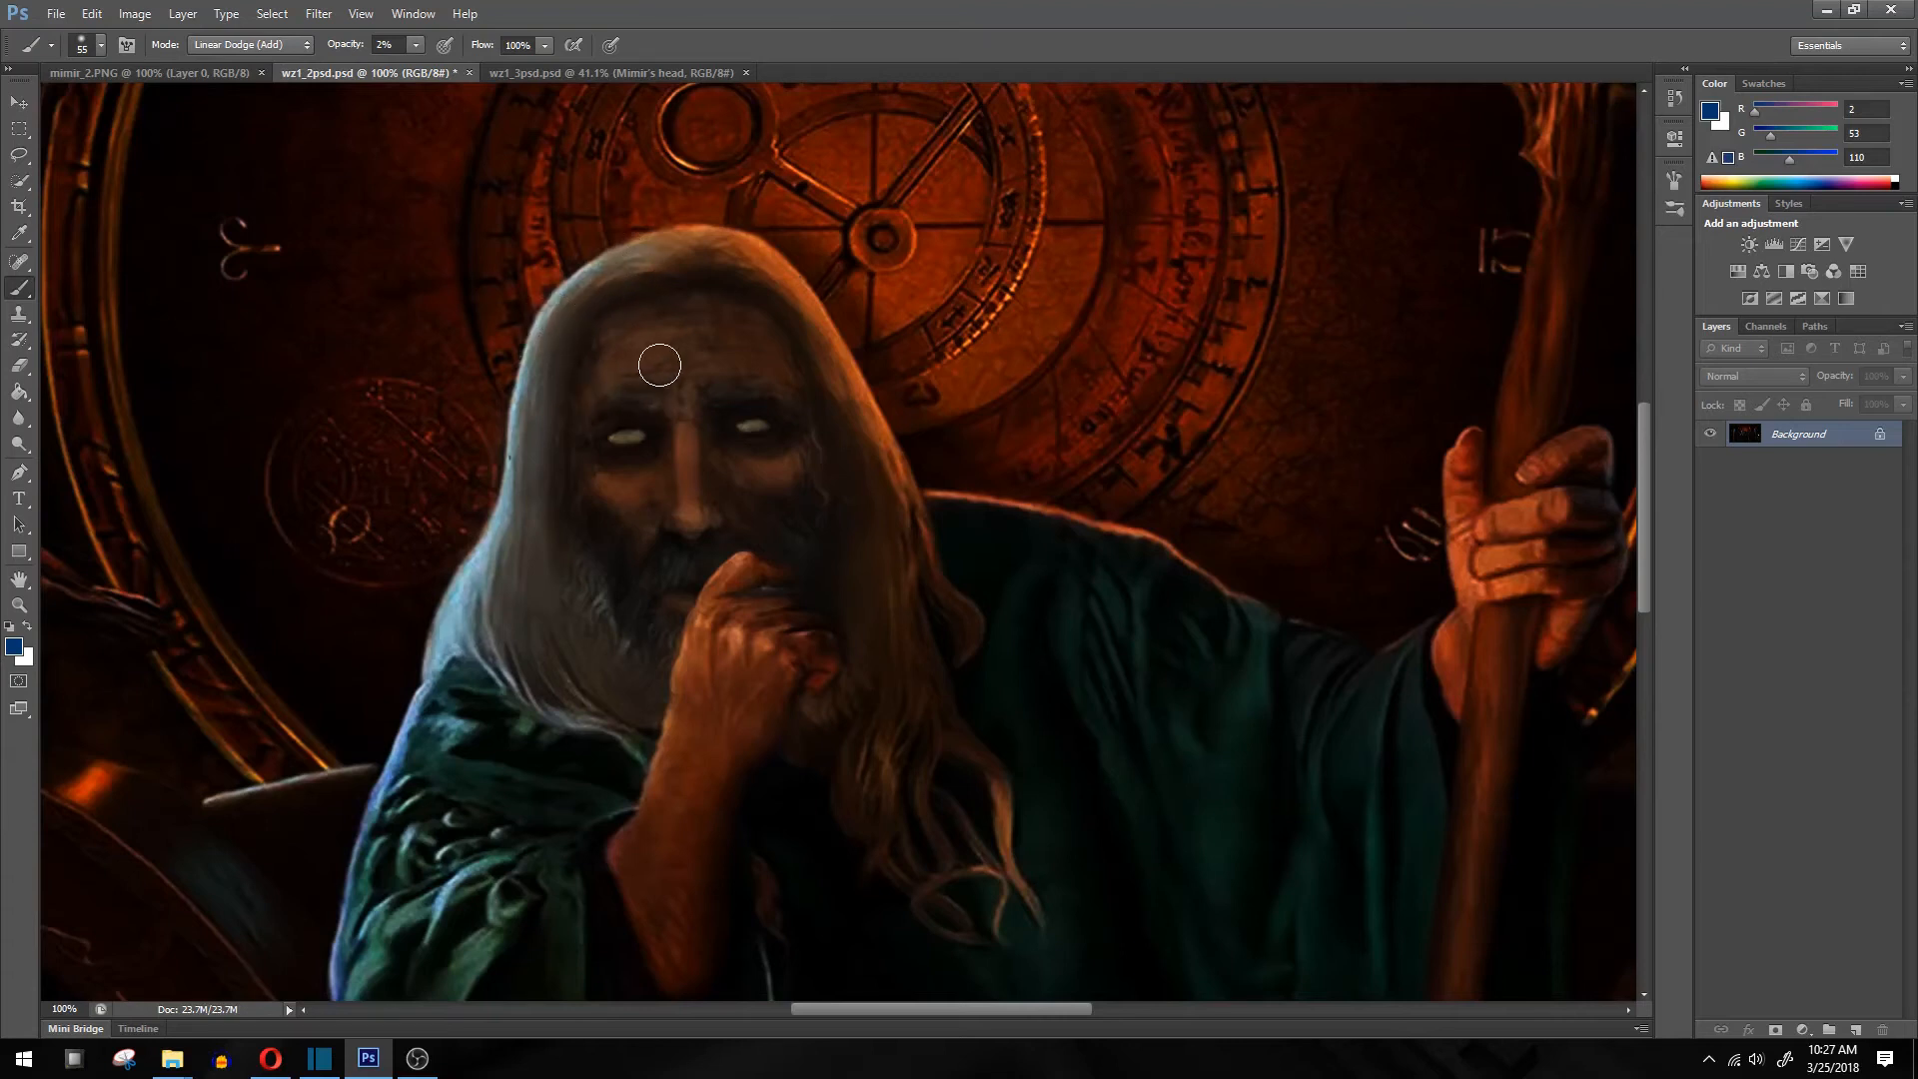
pyautogui.rightClick(744, 423)
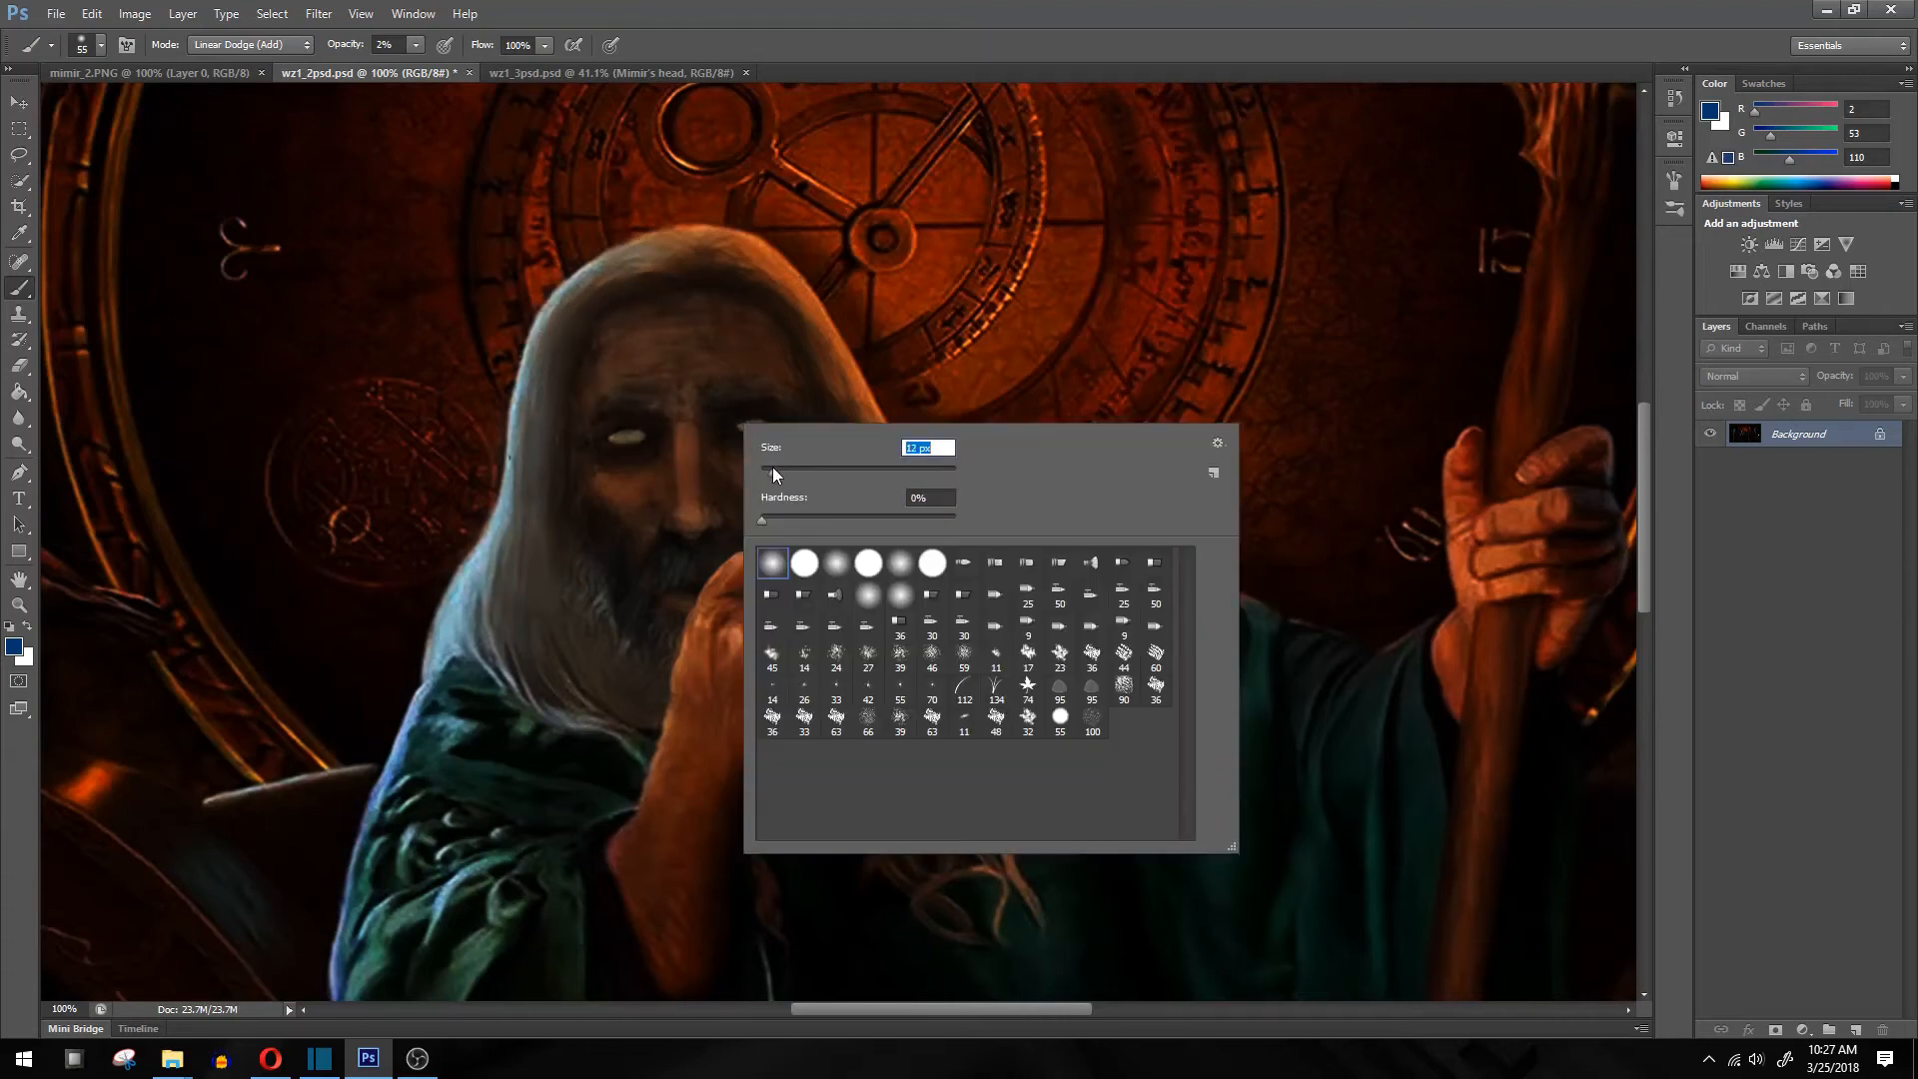
pyautogui.press('Return')
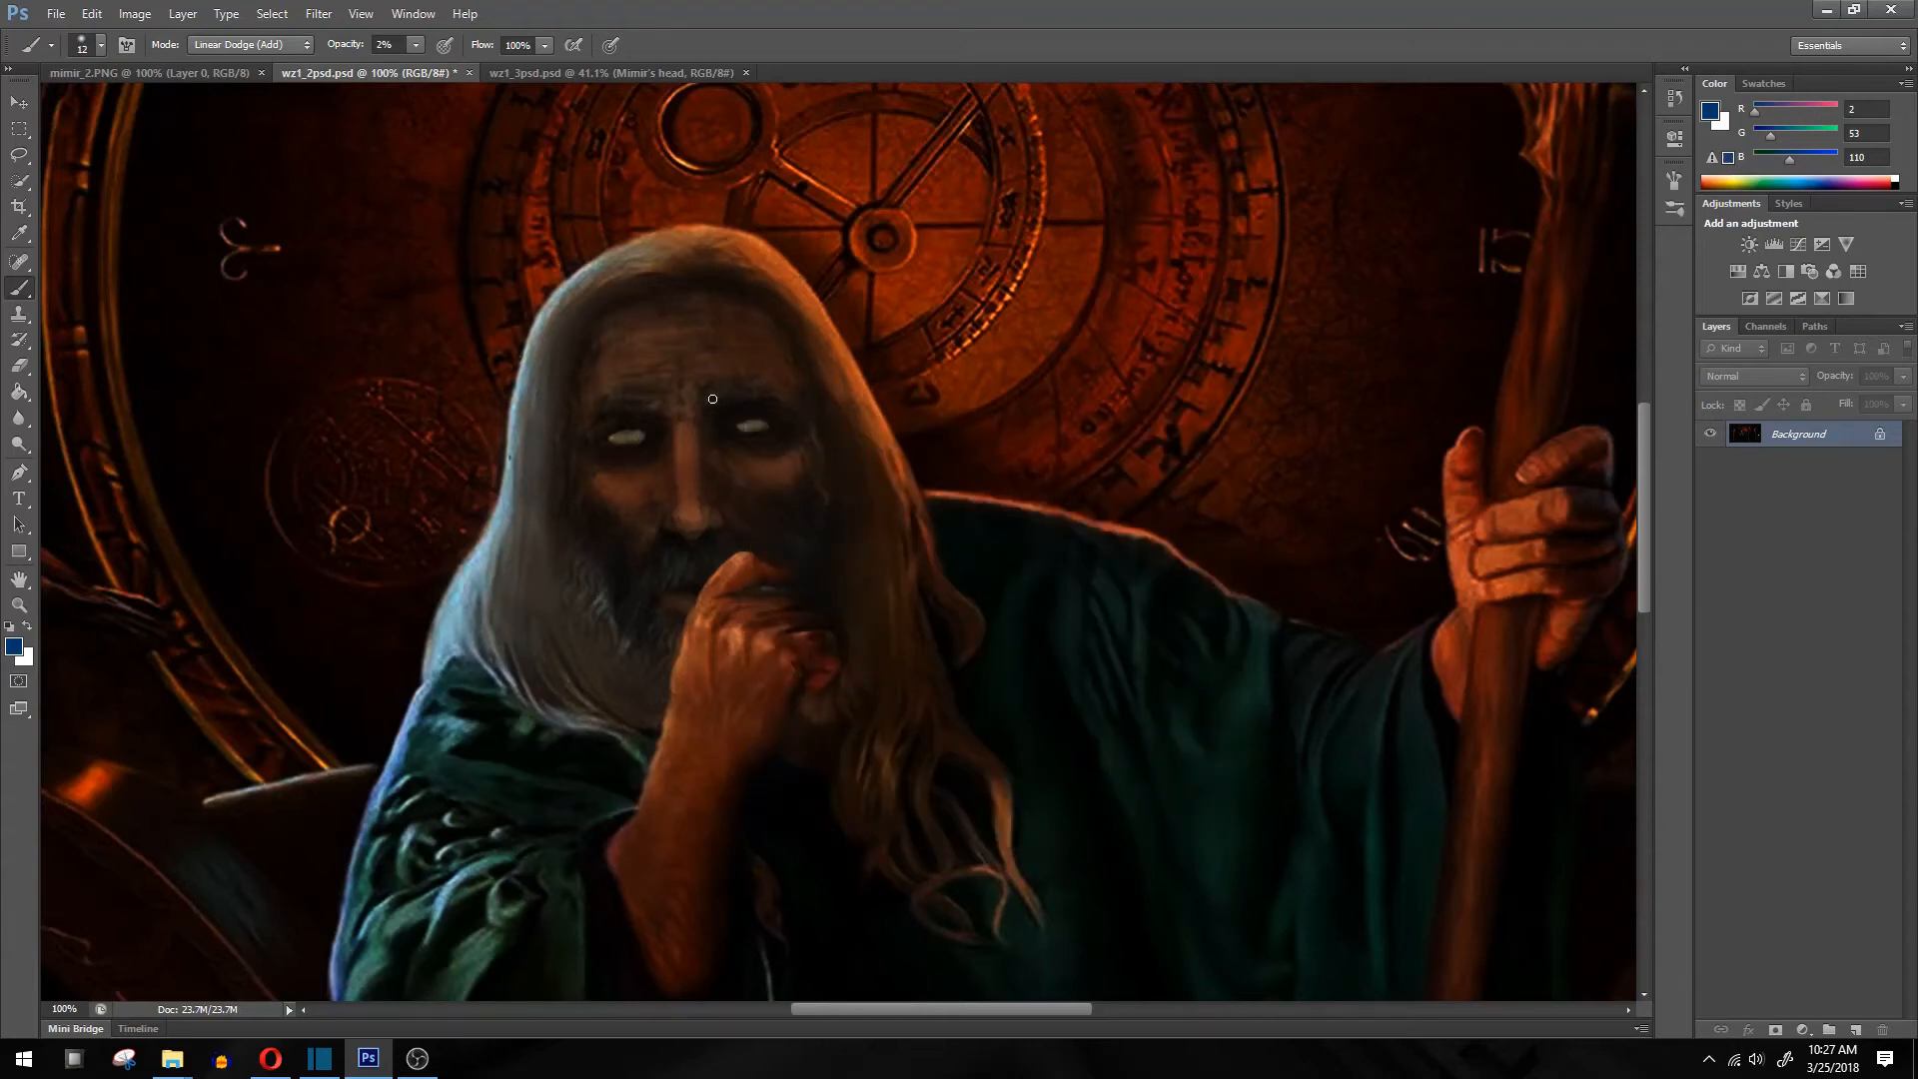
pyautogui.click(416, 46)
pyautogui.click(623, 436)
# Raise the brush opacity progressively to 6%, 12% and 26% while painting a bright blue glow into both eyes
pyautogui.click(416, 45)
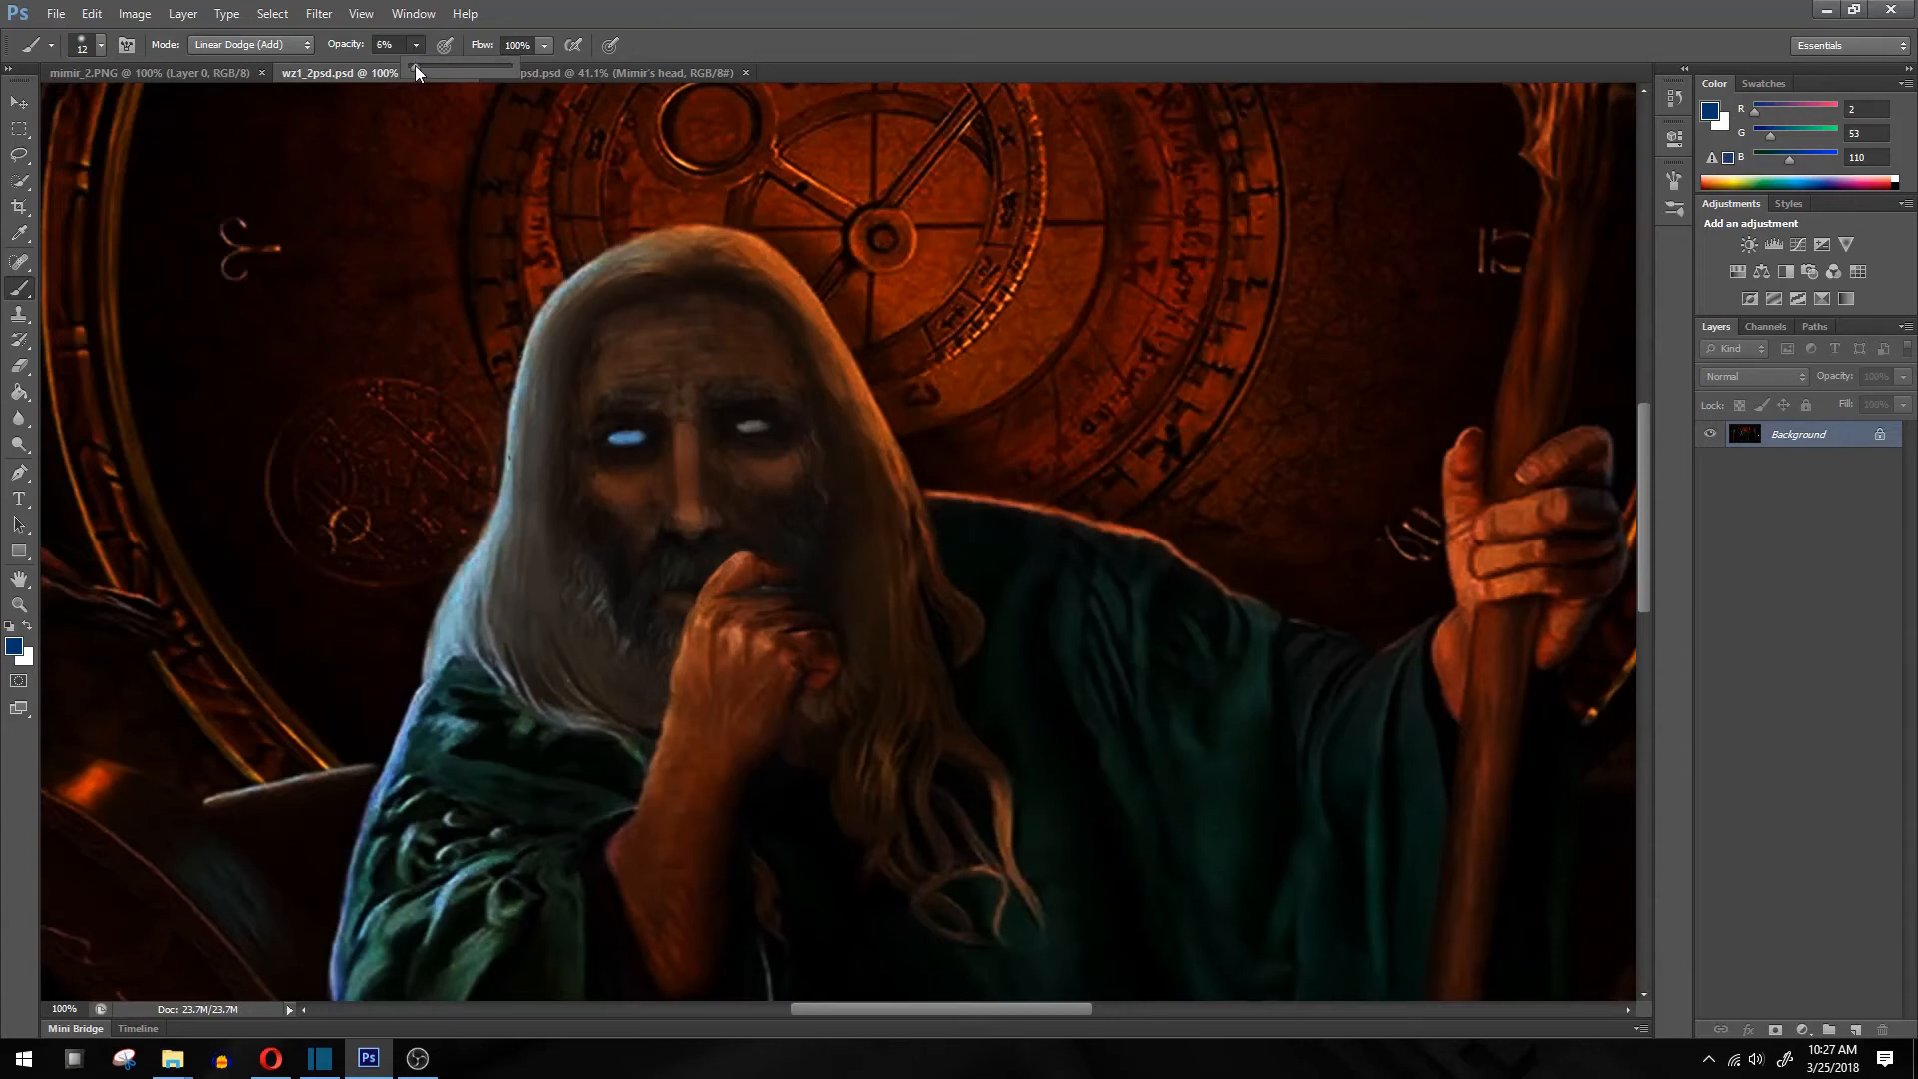
pyautogui.moveTo(613, 438); pyautogui.dragTo(619, 436)
pyautogui.click(416, 45)
pyautogui.moveTo(619, 438); pyautogui.dragTo(626, 437)
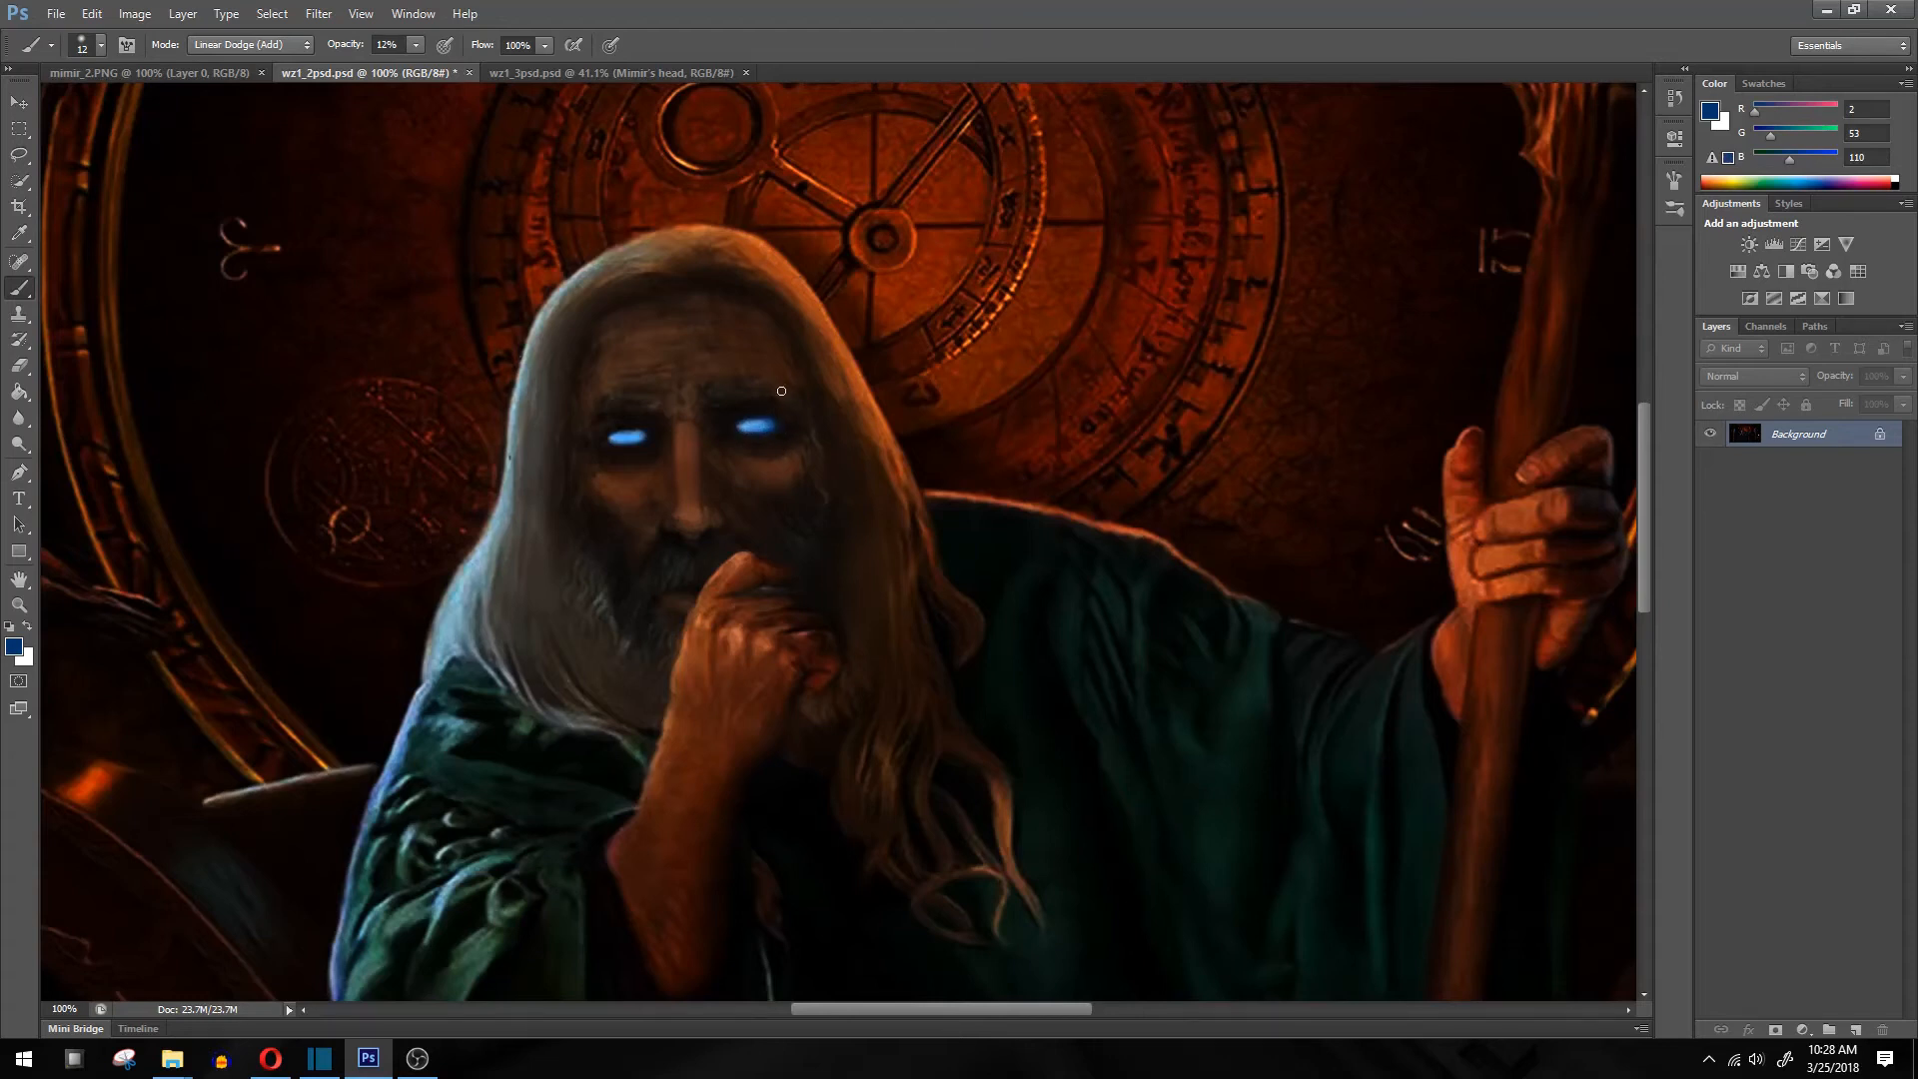
pyautogui.click(415, 46)
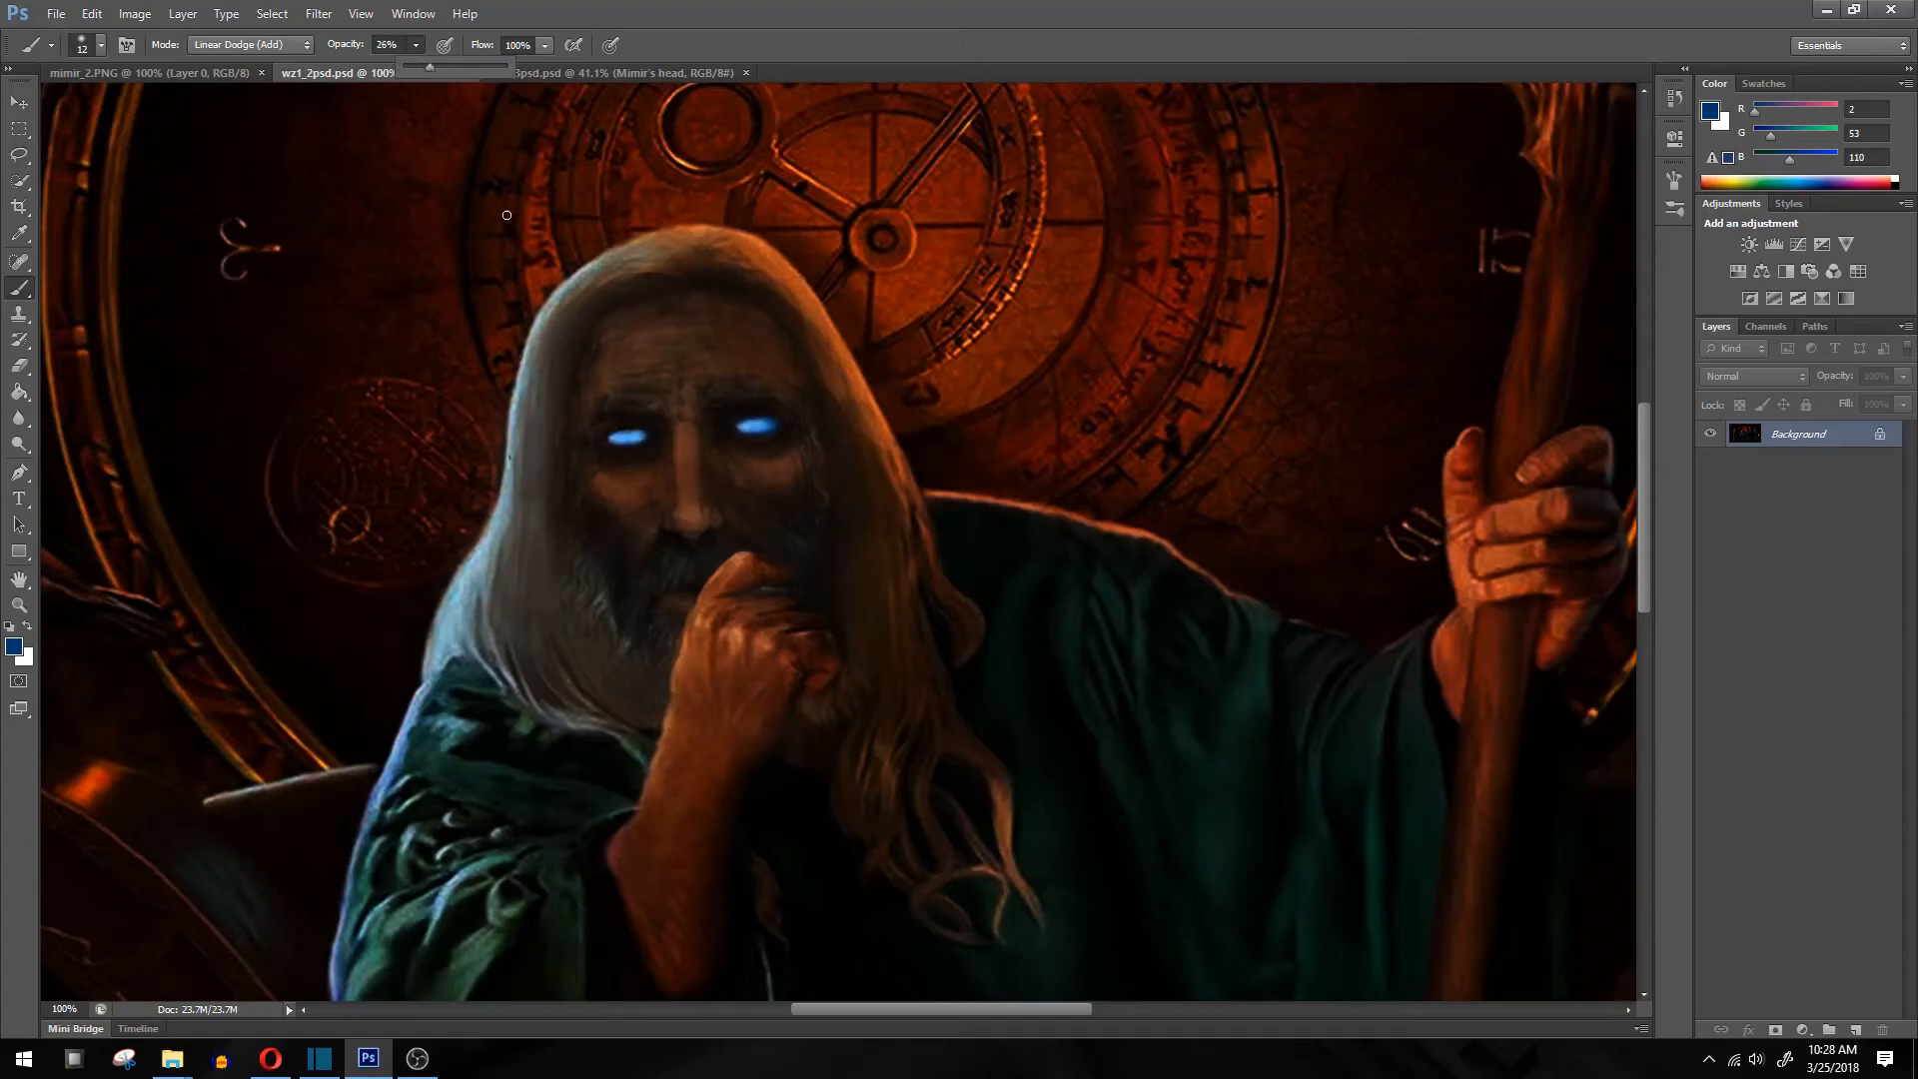
pyautogui.click(614, 438)
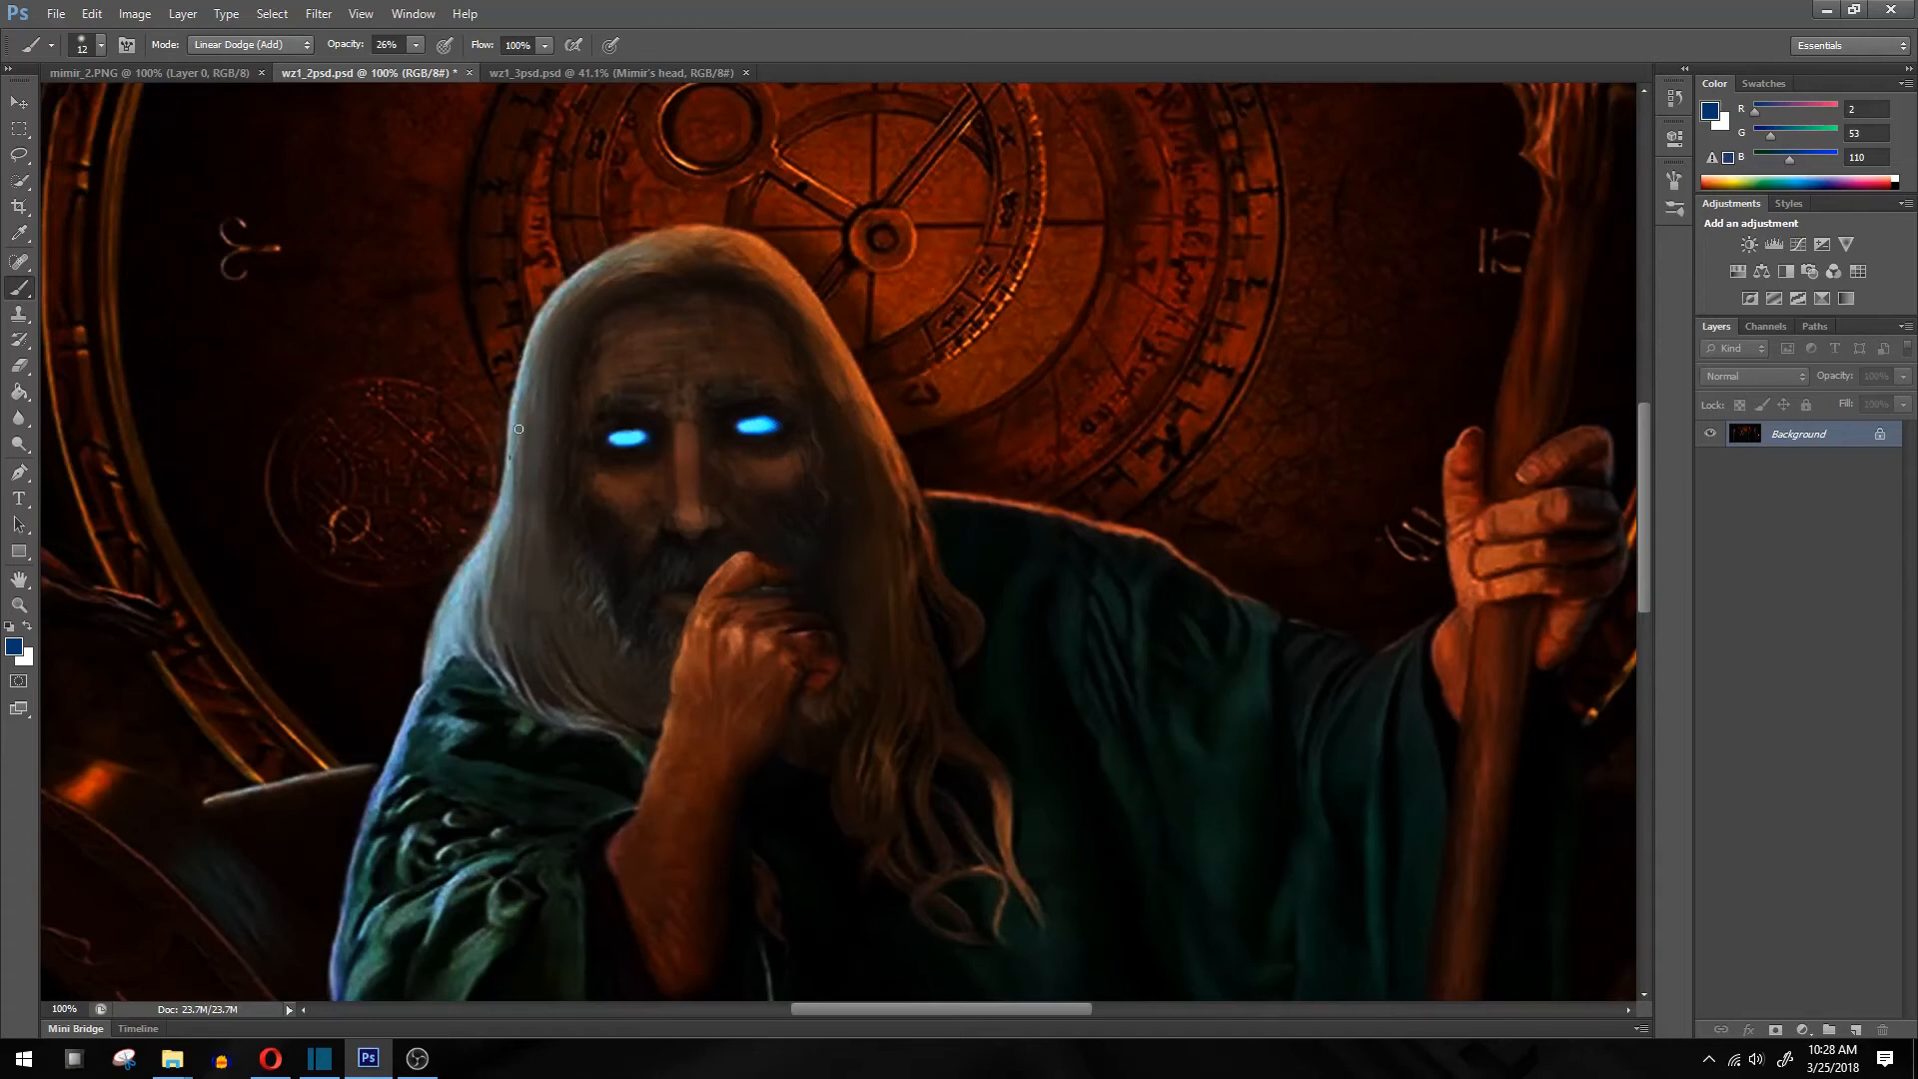
# Enlarge the brush to 64 px at 1% opacity and add a faint blue haze around the glowing eyes
pyautogui.click(19, 604)
pyautogui.rightClick(539, 552)
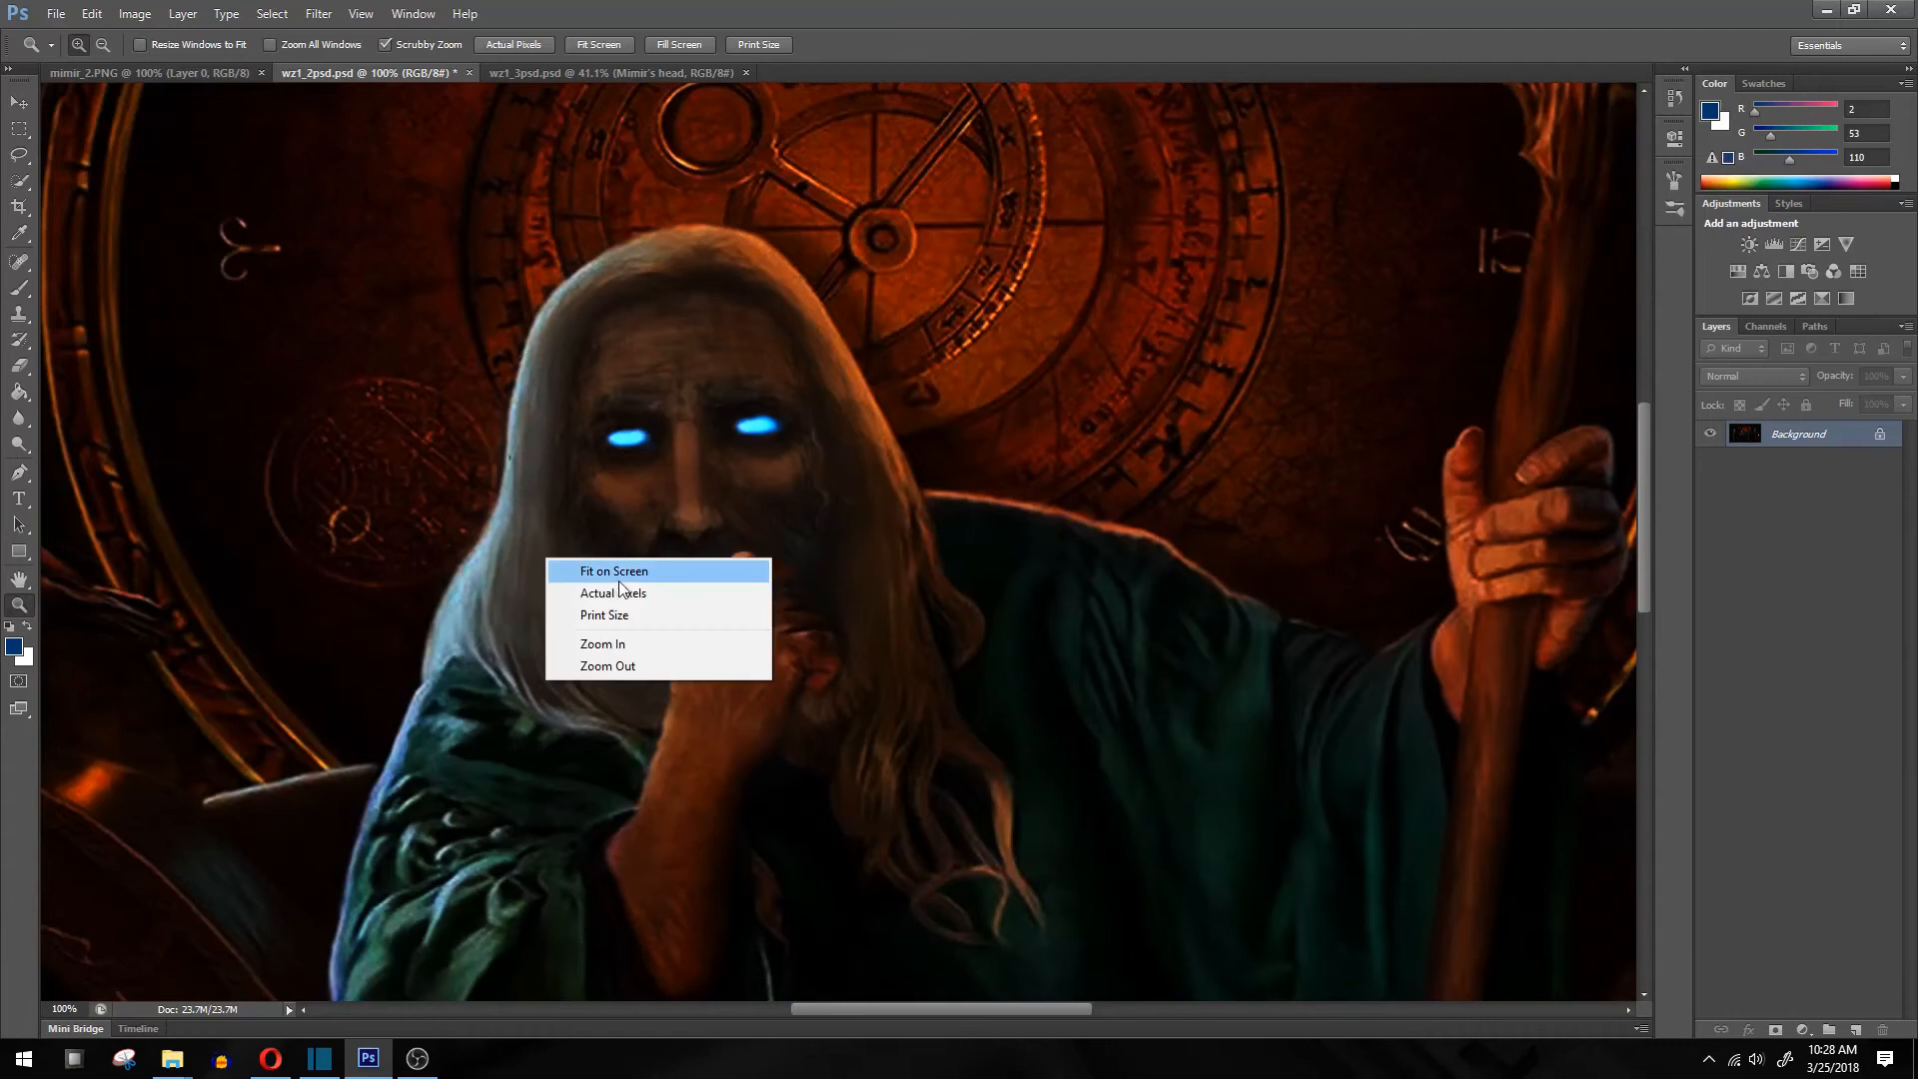
pyautogui.click(629, 572)
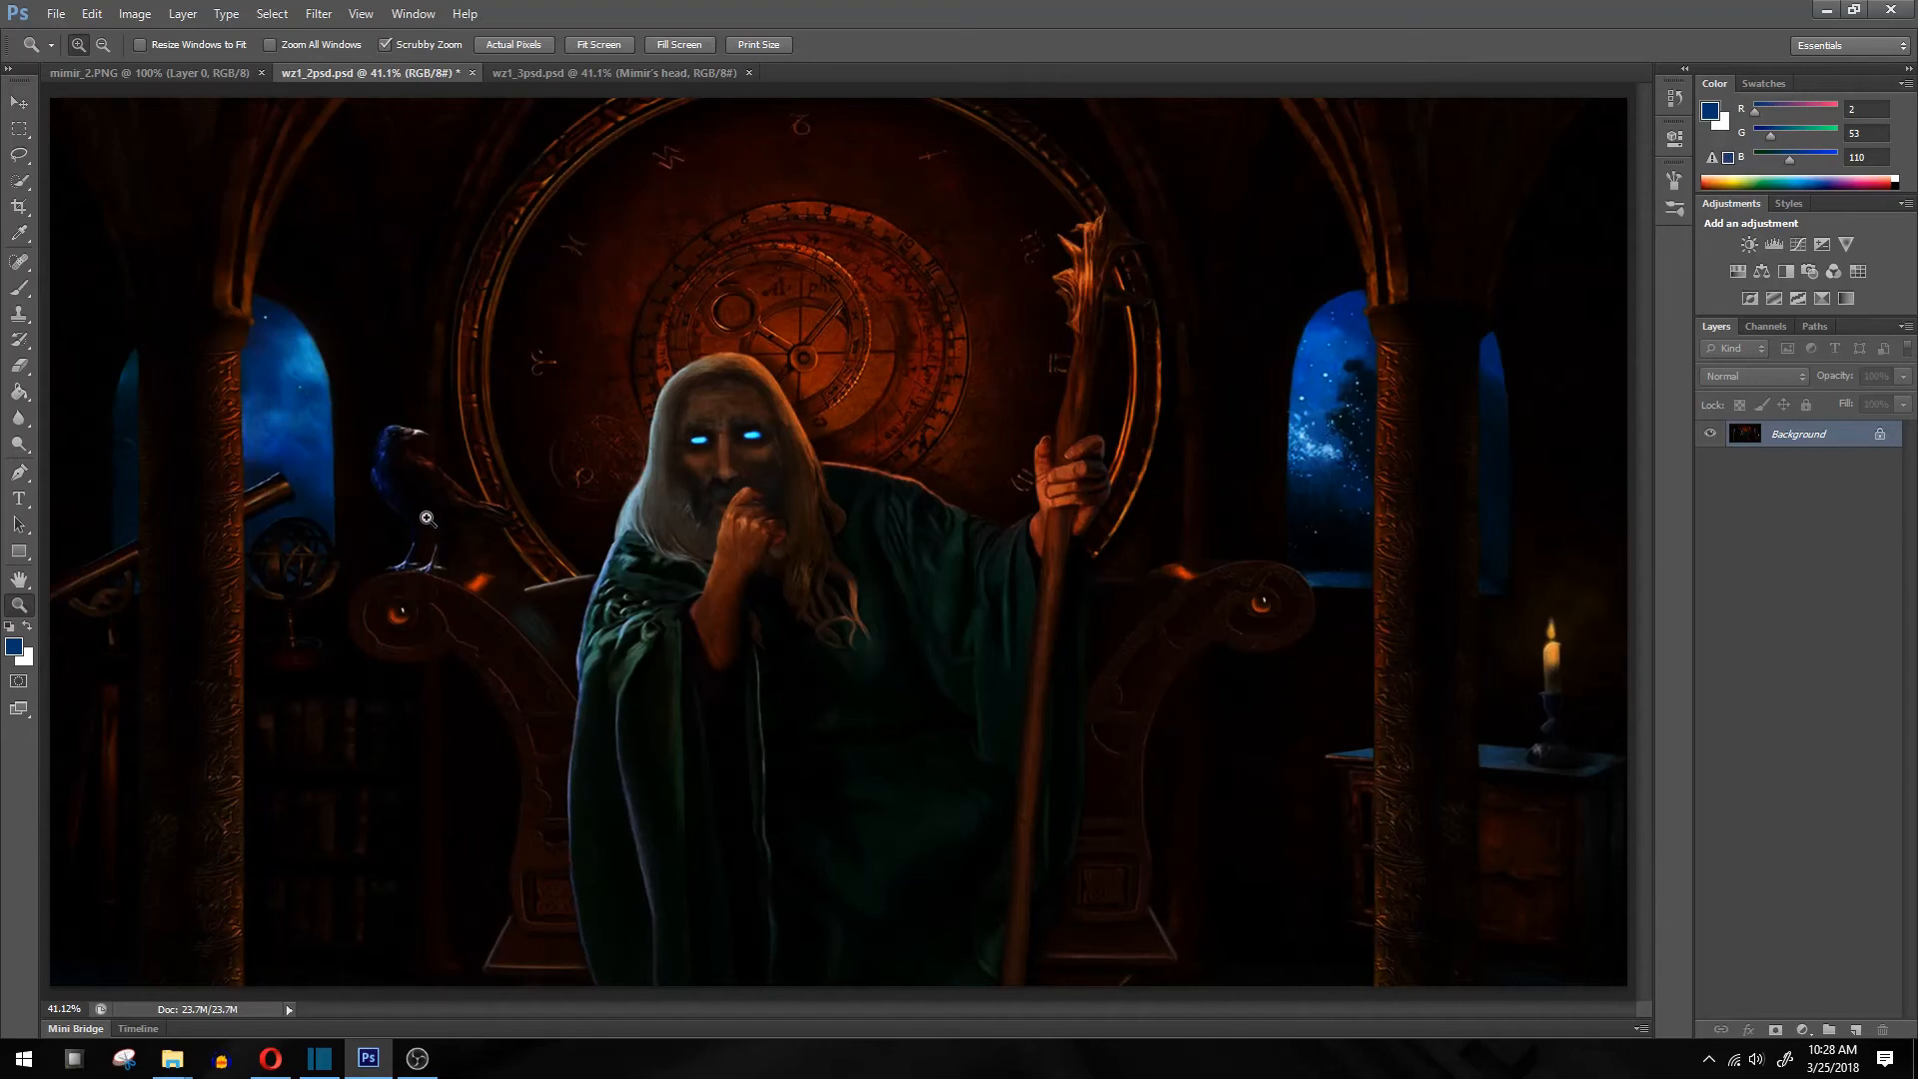
pyautogui.moveTo(756, 444); pyautogui.dragTo(756, 445)
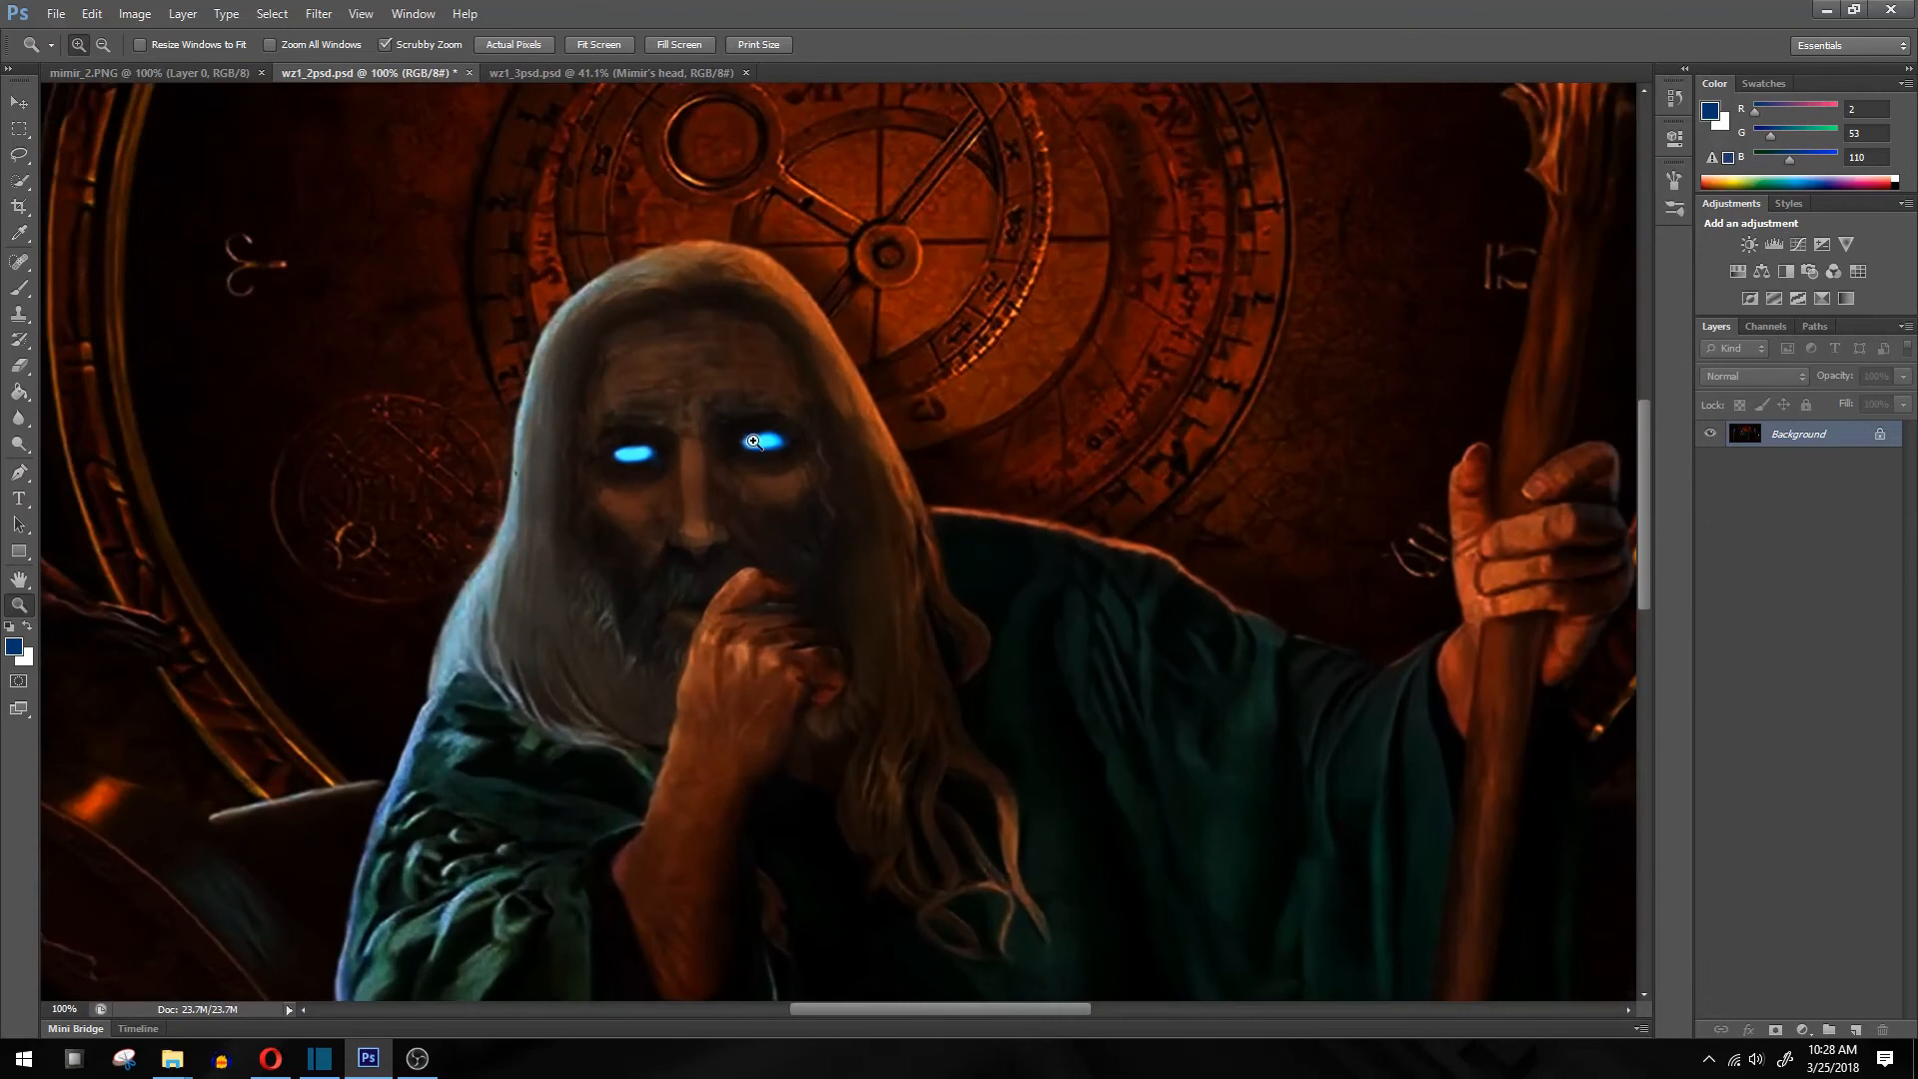
pyautogui.click(793, 449)
pyautogui.rightClick(551, 486)
pyautogui.click(651, 591)
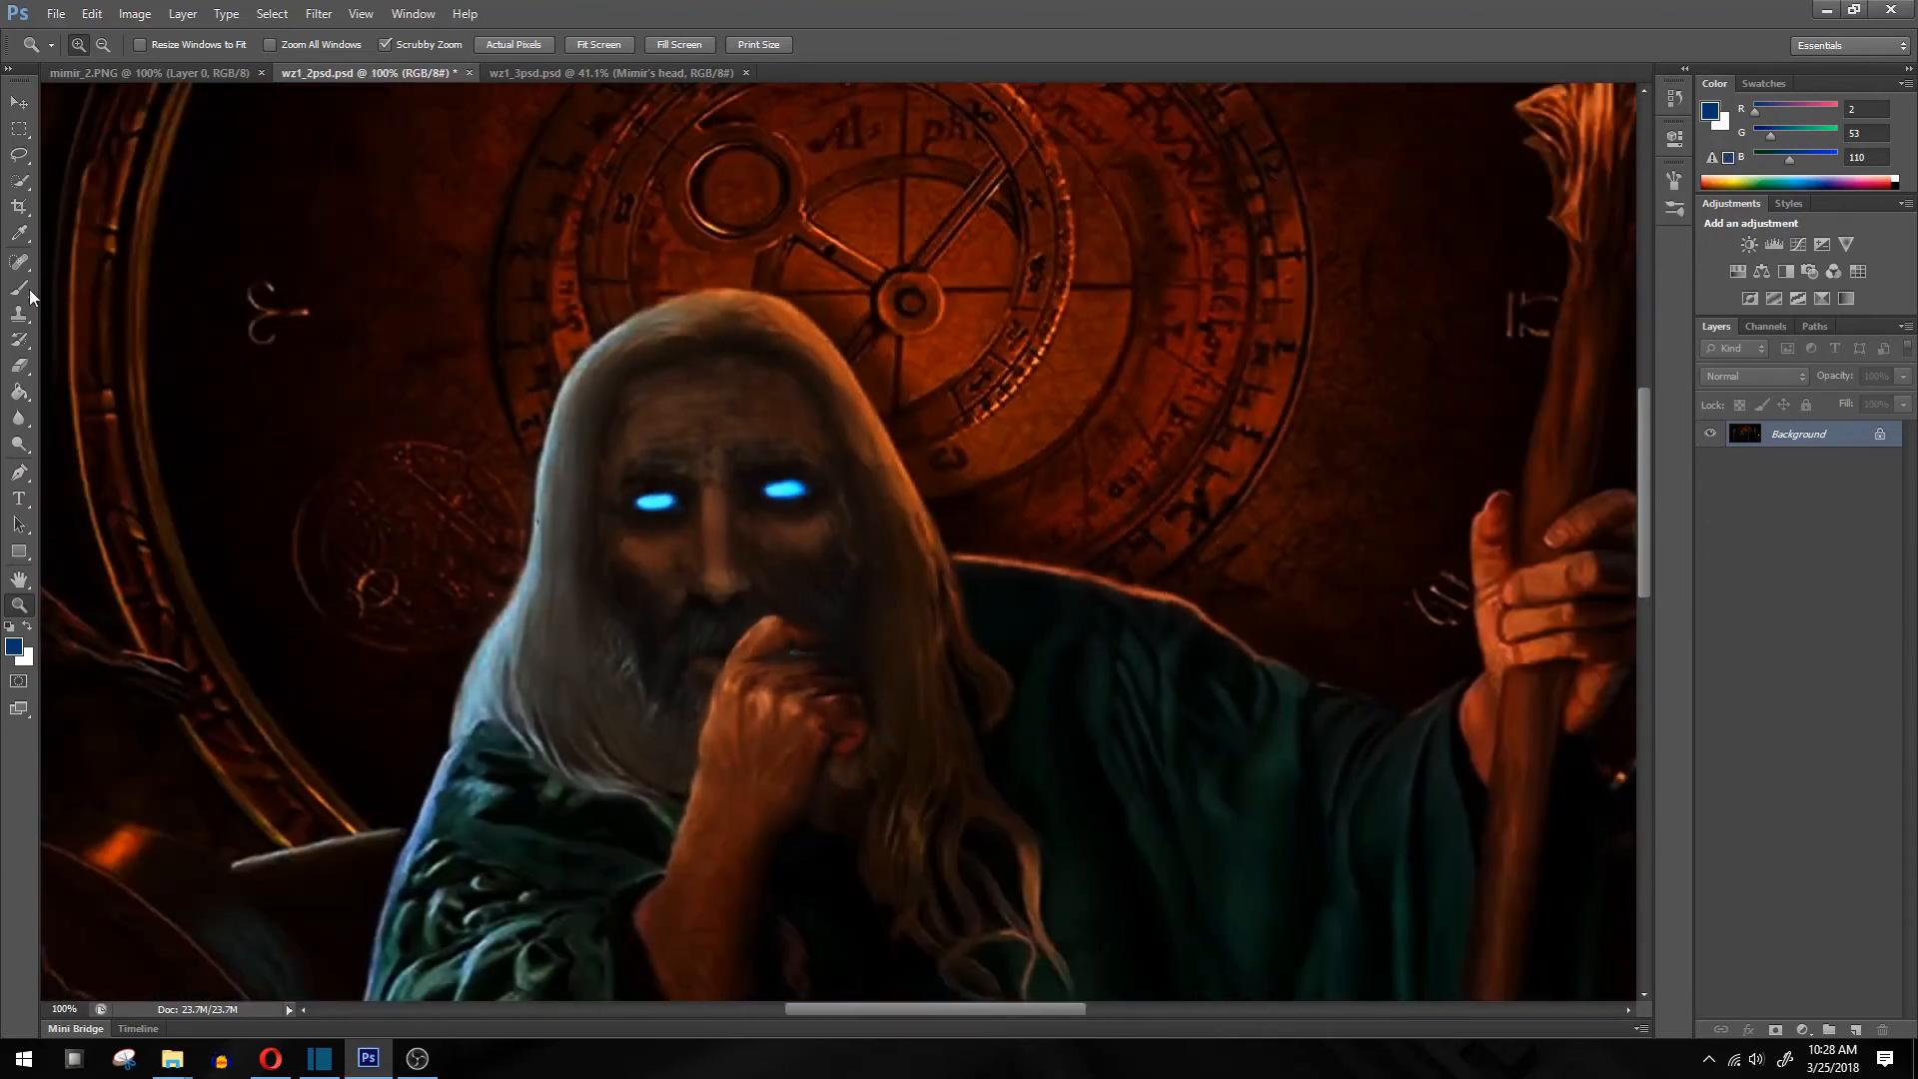
pyautogui.click(20, 288)
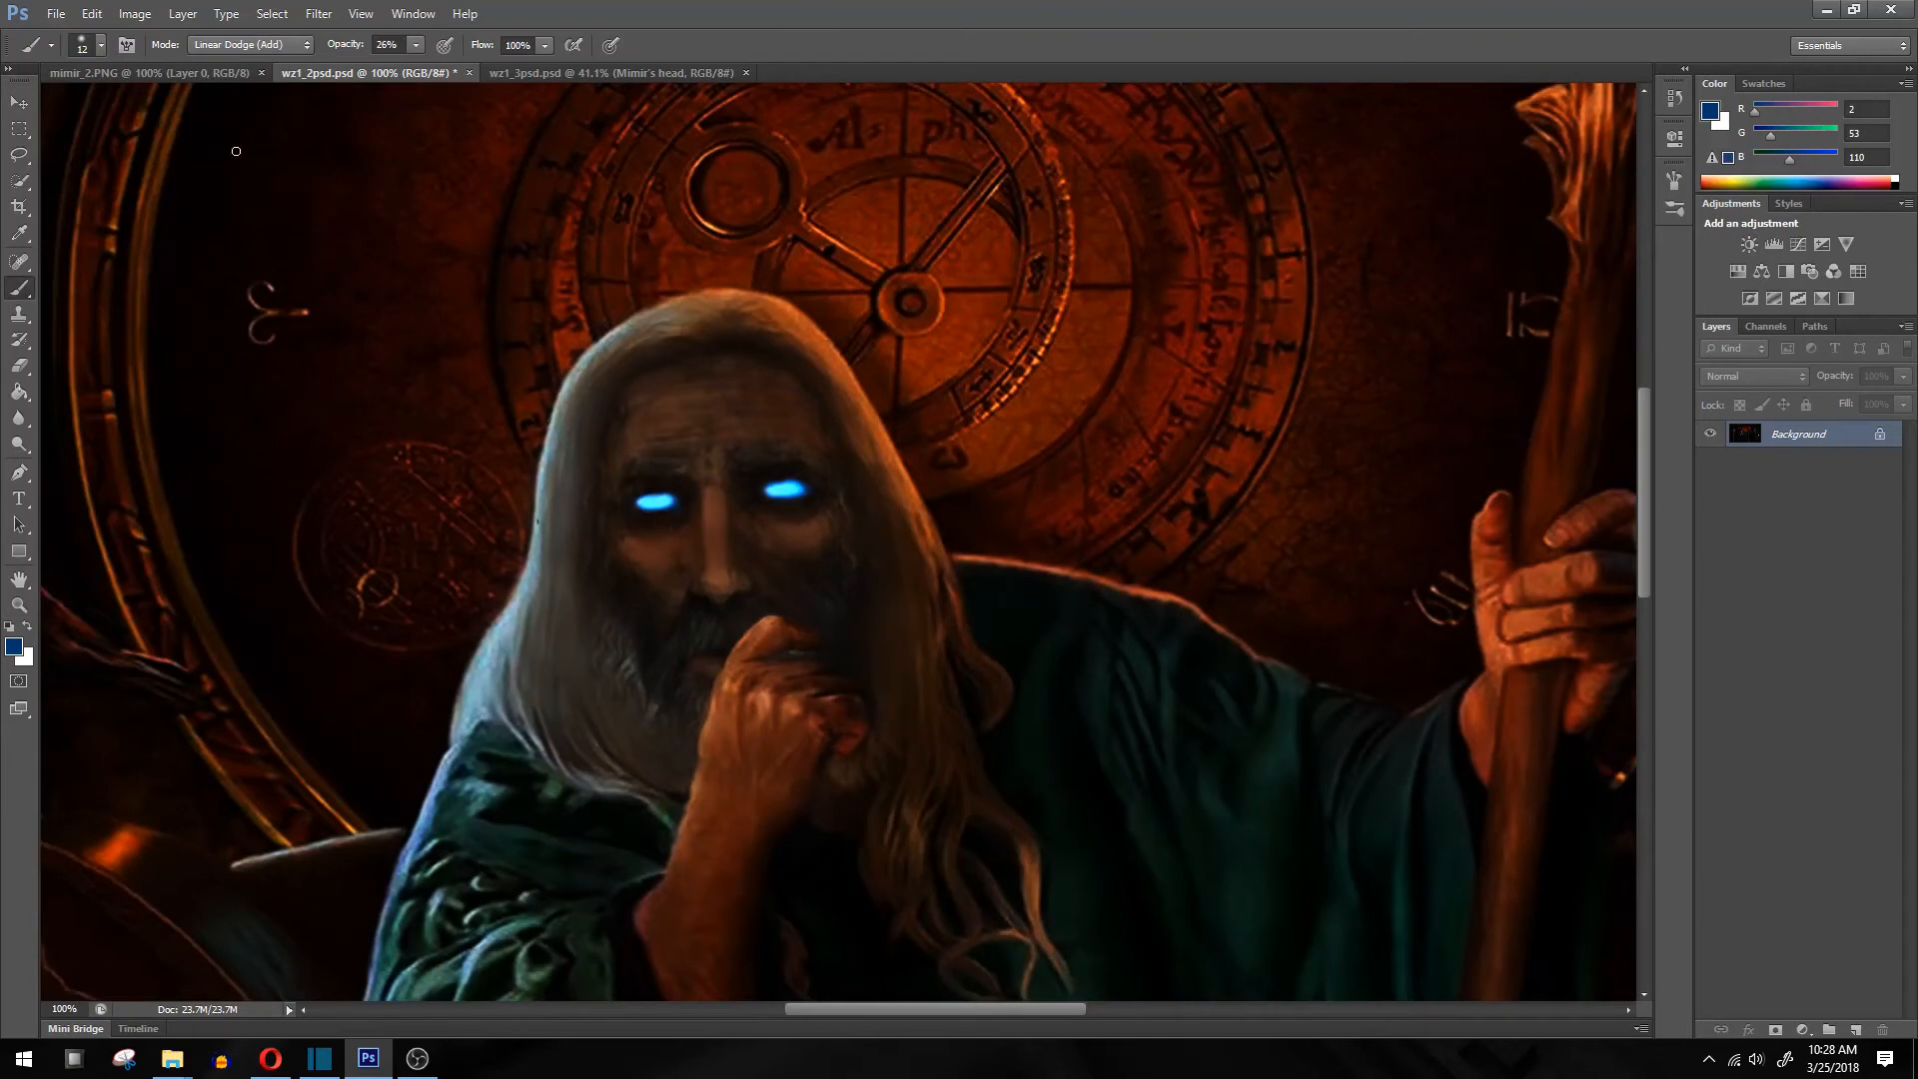
pyautogui.click(414, 45)
pyautogui.rightClick(638, 517)
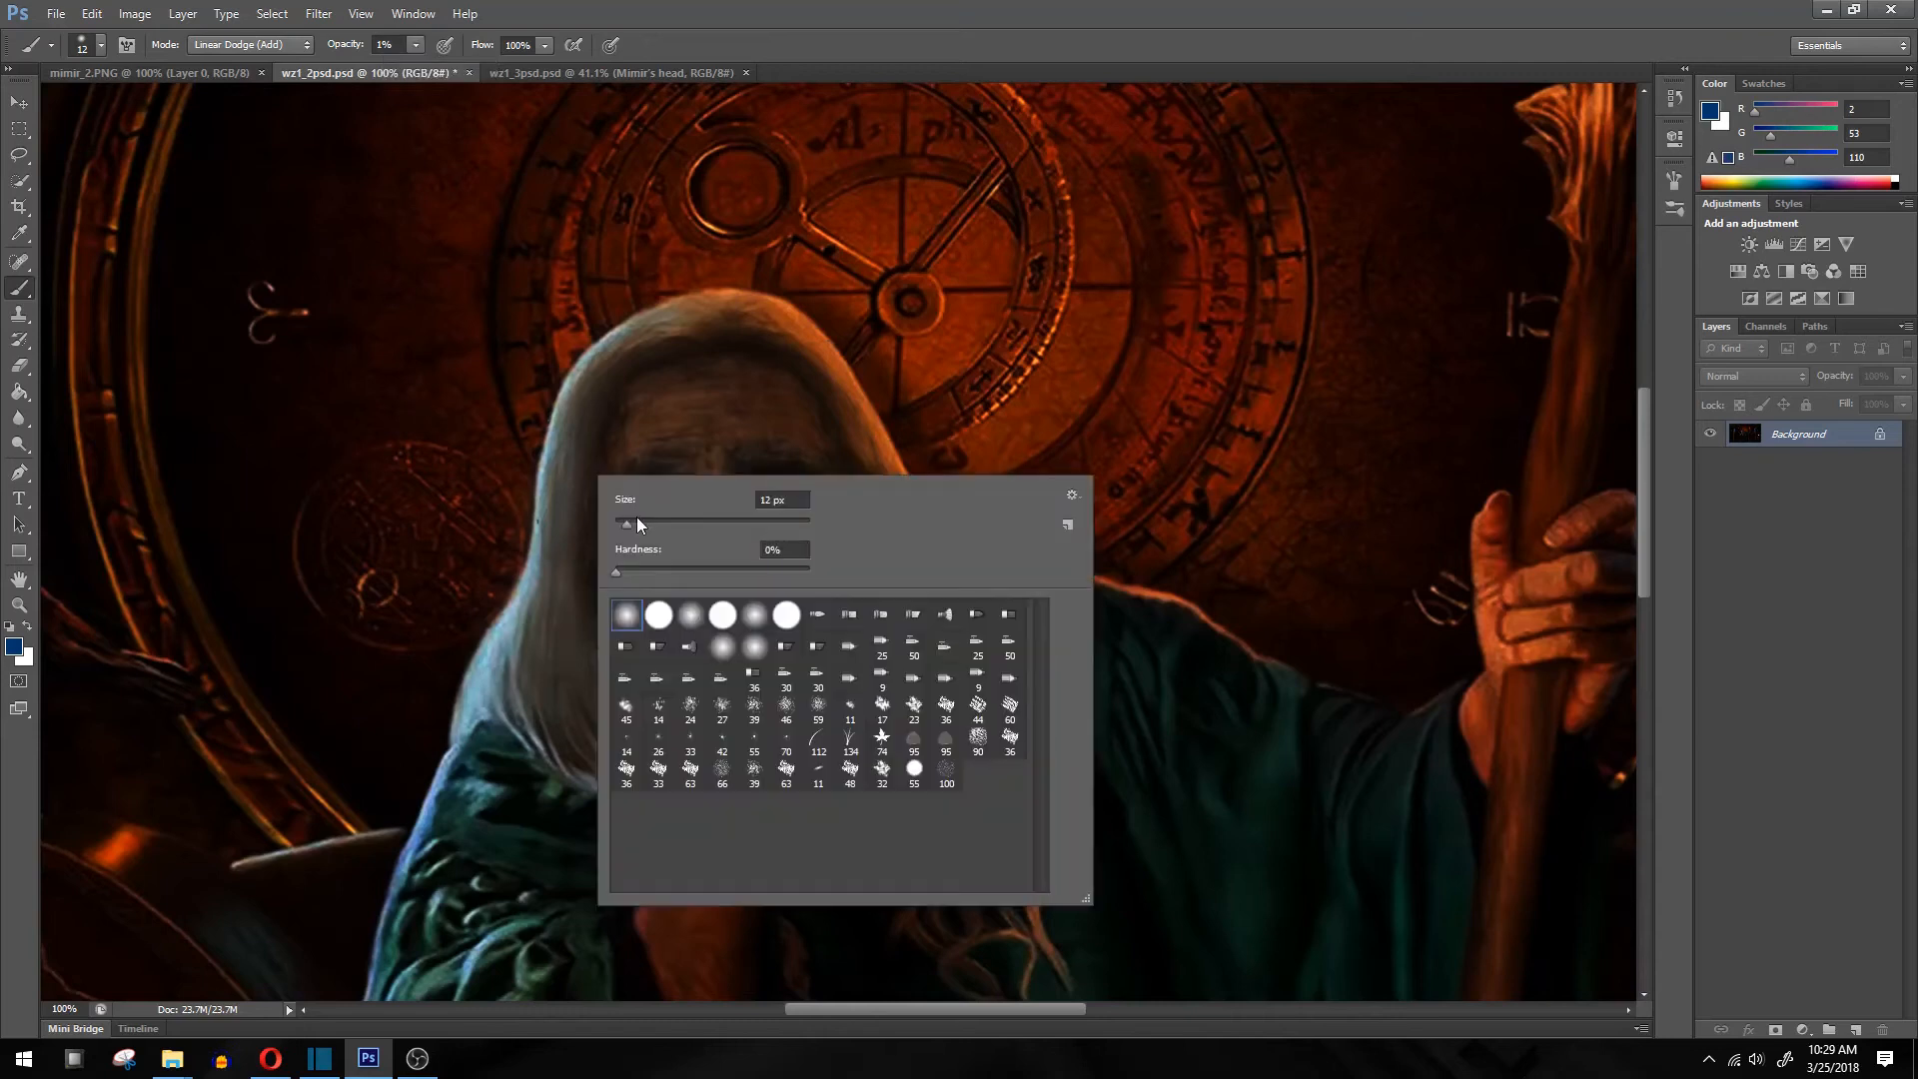
pyautogui.moveTo(632, 515); pyautogui.dragTo(675, 522)
pyautogui.click(726, 430)
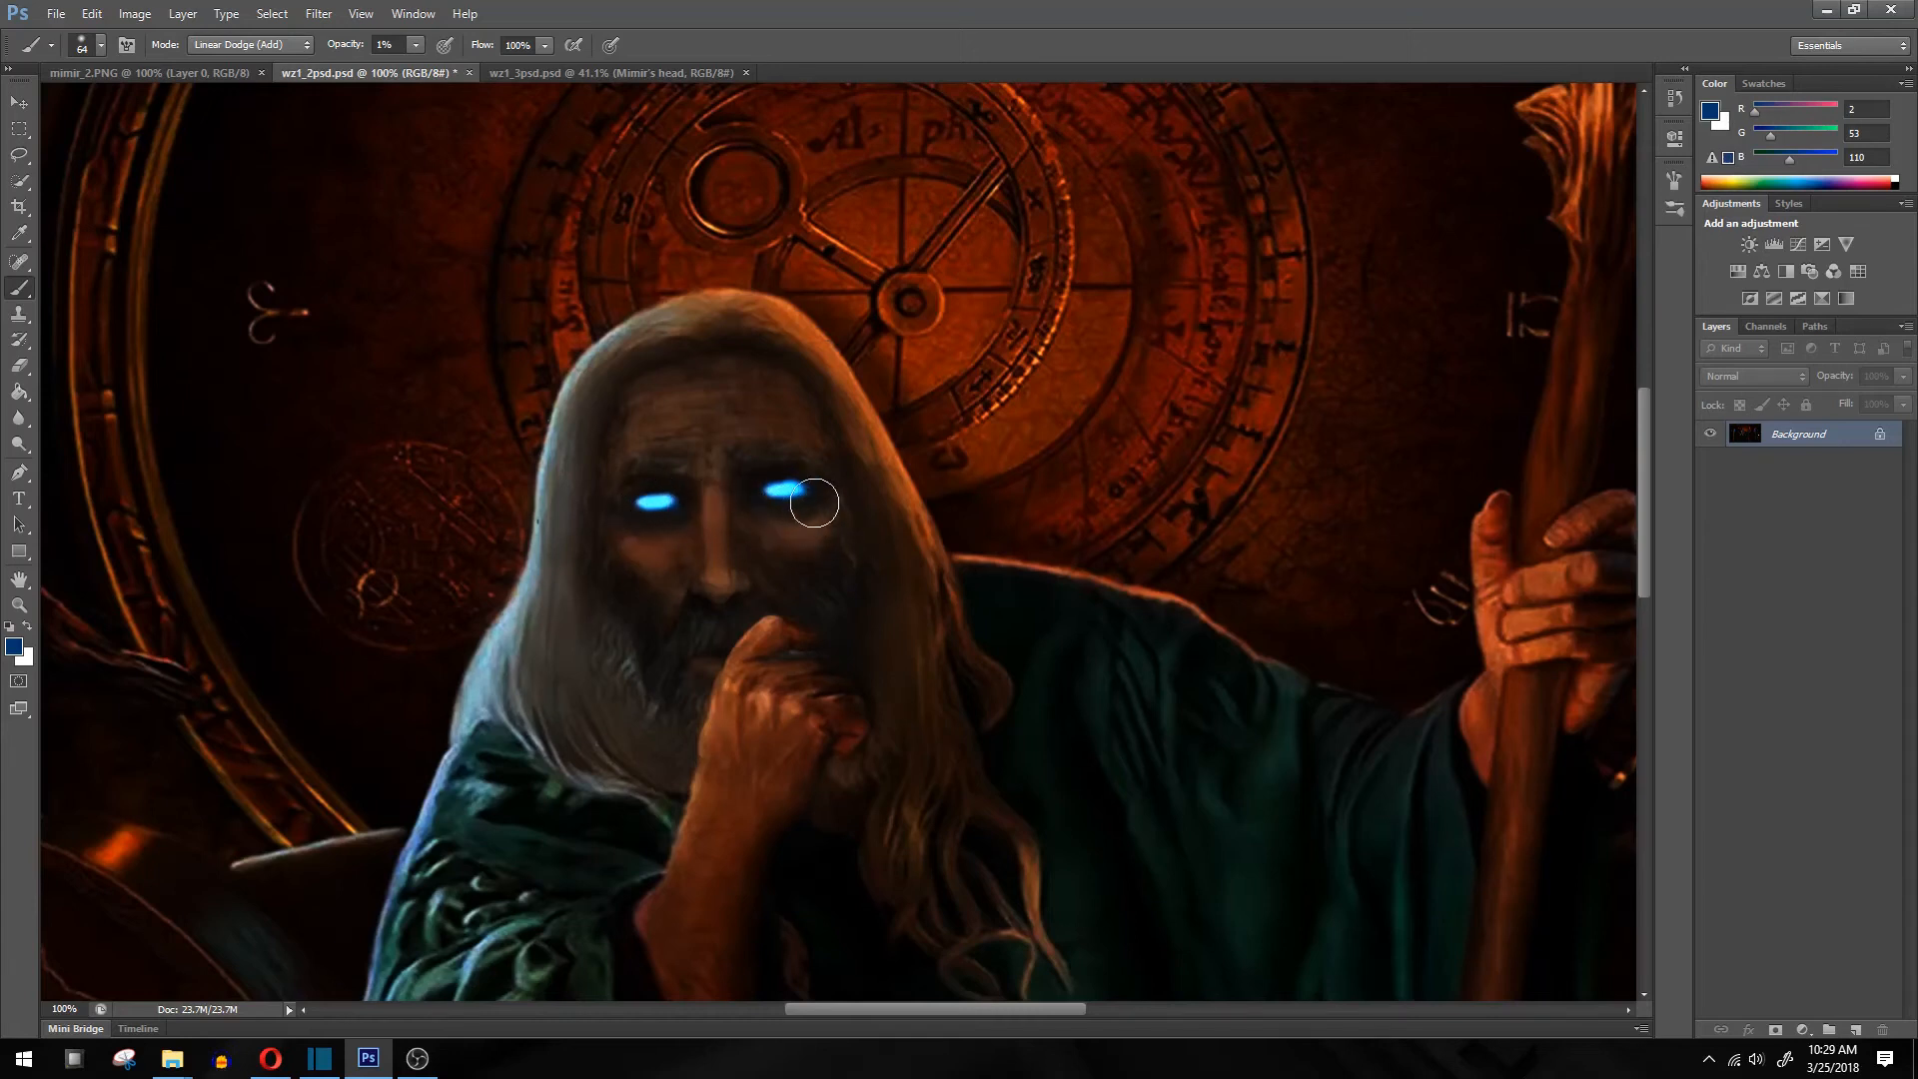
# Set the brush opacity to 5% and build up blue light in the sockets beneath both eyes
pyautogui.click(415, 44)
pyautogui.click(420, 64)
pyautogui.moveTo(629, 509); pyautogui.dragTo(687, 512)
pyautogui.moveTo(804, 519)
pyautogui.mouseDown()
pyautogui.moveTo(774, 510)
pyautogui.moveTo(819, 515)
pyautogui.moveTo(761, 504)
pyautogui.moveTo(830, 505)
pyautogui.moveTo(782, 500)
pyautogui.moveTo(794, 513)
pyautogui.moveTo(770, 490)
pyautogui.moveTo(784, 516)
pyautogui.mouseUp()
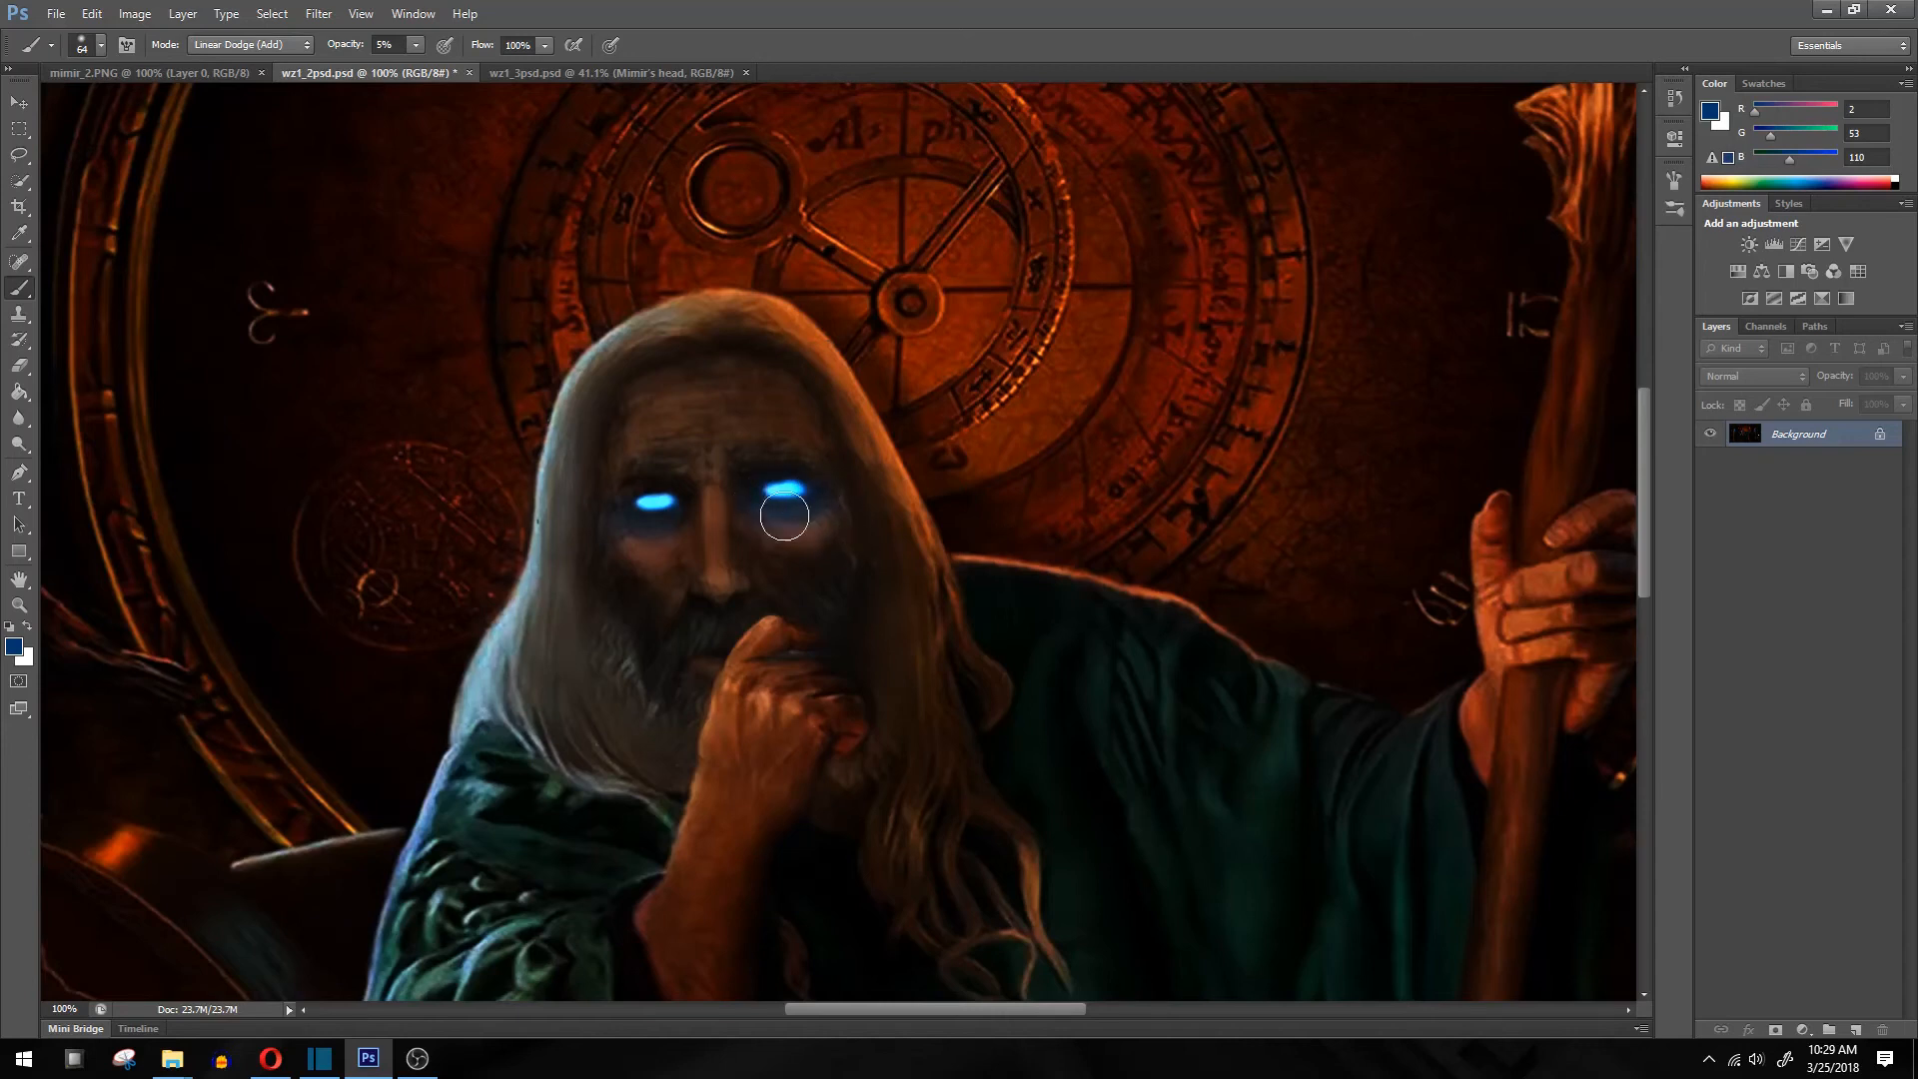
pyautogui.moveTo(612, 509)
pyautogui.mouseDown()
pyautogui.moveTo(659, 501)
pyautogui.moveTo(607, 499)
pyautogui.moveTo(664, 508)
pyautogui.moveTo(609, 538)
pyautogui.moveTo(665, 534)
pyautogui.moveTo(820, 490)
pyautogui.moveTo(773, 482)
pyautogui.moveTo(809, 482)
pyautogui.moveTo(789, 523)
pyautogui.moveTo(642, 488)
pyautogui.moveTo(612, 502)
pyautogui.moveTo(652, 501)
pyautogui.moveTo(615, 508)
pyautogui.moveTo(682, 523)
pyautogui.moveTo(670, 555)
pyautogui.moveTo(630, 532)
pyautogui.mouseUp()
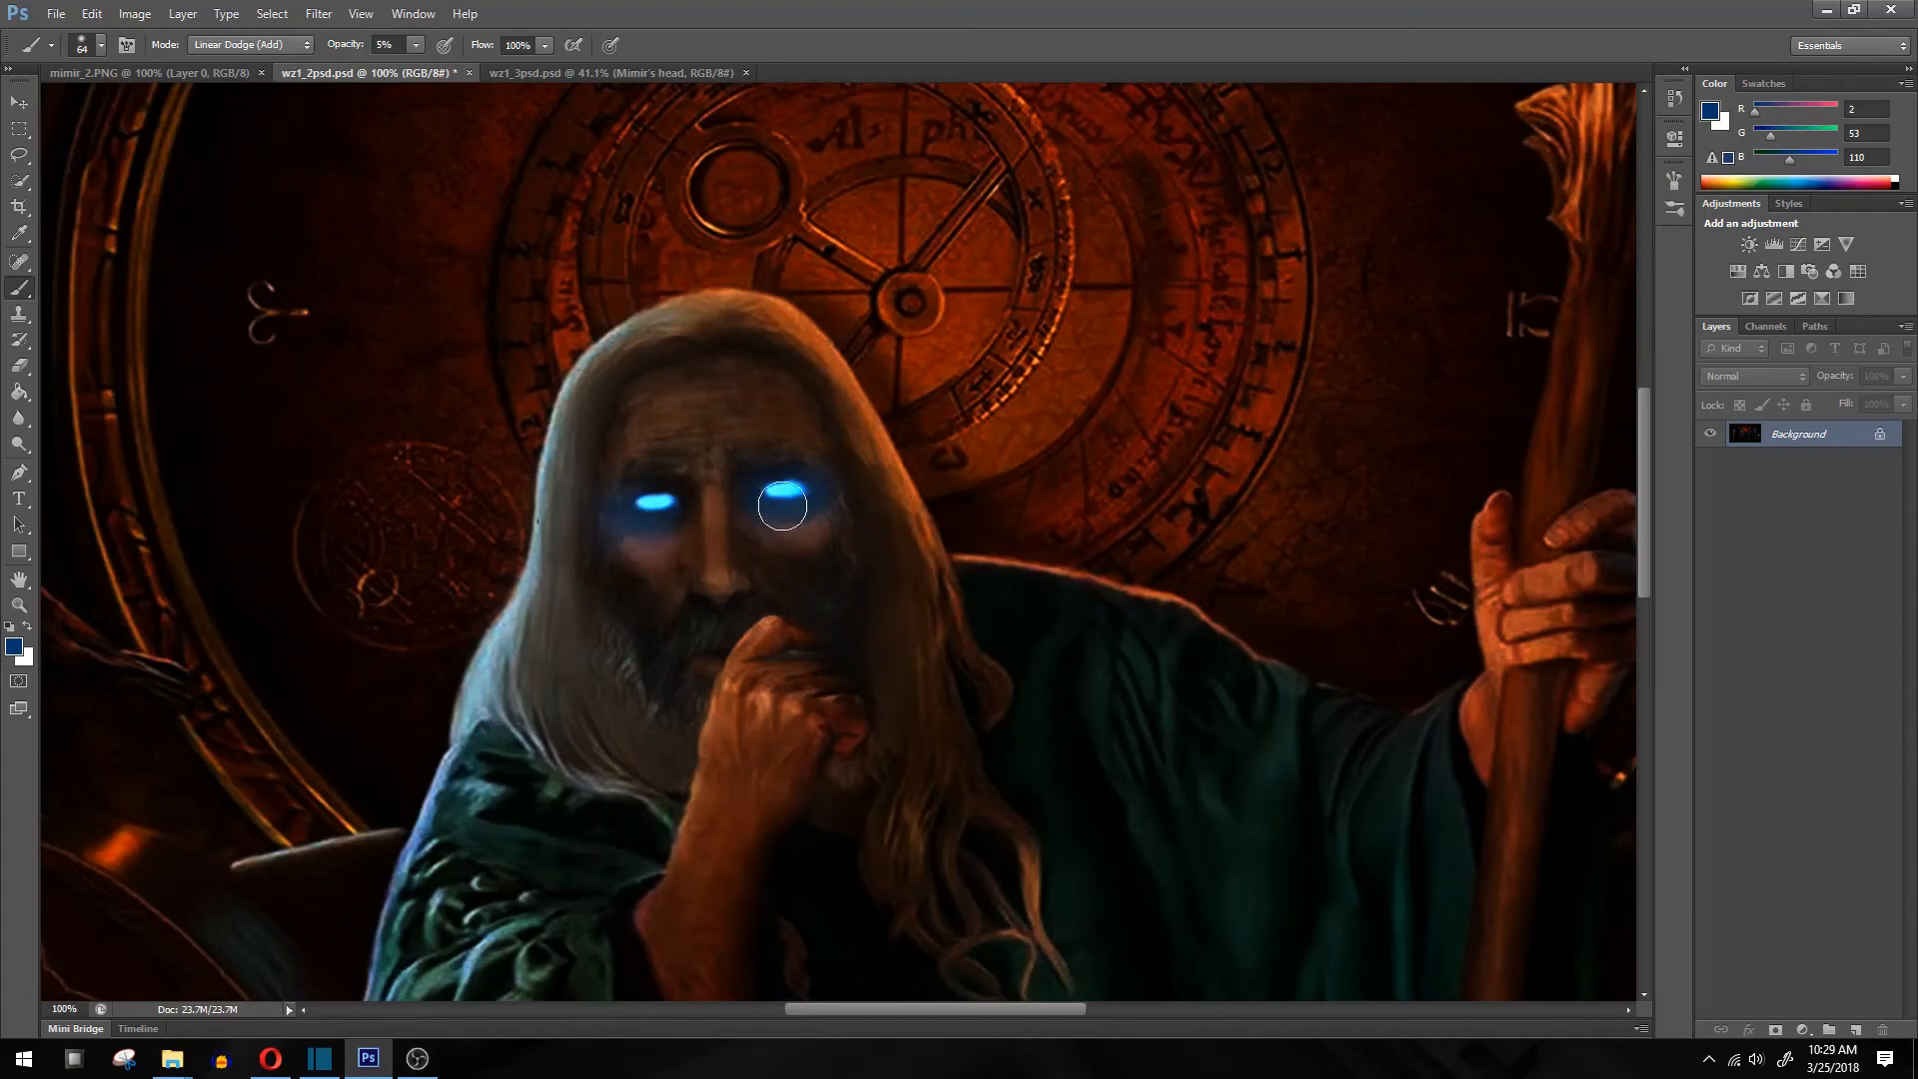
# Lower the brush opacity to 2% and spread a soft blue tint over the cheeks and upper beard
pyautogui.click(417, 45)
pyautogui.moveTo(414, 67); pyautogui.dragTo(410, 67)
pyautogui.click(665, 553)
pyautogui.moveTo(659, 631)
pyautogui.mouseDown()
pyautogui.moveTo(649, 540)
pyautogui.moveTo(654, 601)
pyautogui.moveTo(635, 547)
pyautogui.moveTo(780, 626)
pyautogui.moveTo(698, 623)
pyautogui.moveTo(690, 580)
pyautogui.mouseUp()
pyautogui.moveTo(642, 565)
pyautogui.mouseDown()
pyautogui.moveTo(669, 487)
pyautogui.moveTo(615, 497)
pyautogui.moveTo(614, 480)
pyautogui.moveTo(574, 558)
pyautogui.moveTo(596, 465)
pyautogui.moveTo(604, 582)
pyautogui.moveTo(597, 480)
pyautogui.moveTo(684, 524)
pyautogui.moveTo(684, 556)
pyautogui.moveTo(721, 476)
pyautogui.moveTo(792, 497)
pyautogui.moveTo(751, 518)
pyautogui.moveTo(871, 547)
pyautogui.mouseUp()
# Reduce the brush to 11 px and paint fine blue light touches around the eyes and nose bridge
pyautogui.rightClick(844, 507)
pyautogui.click(889, 547)
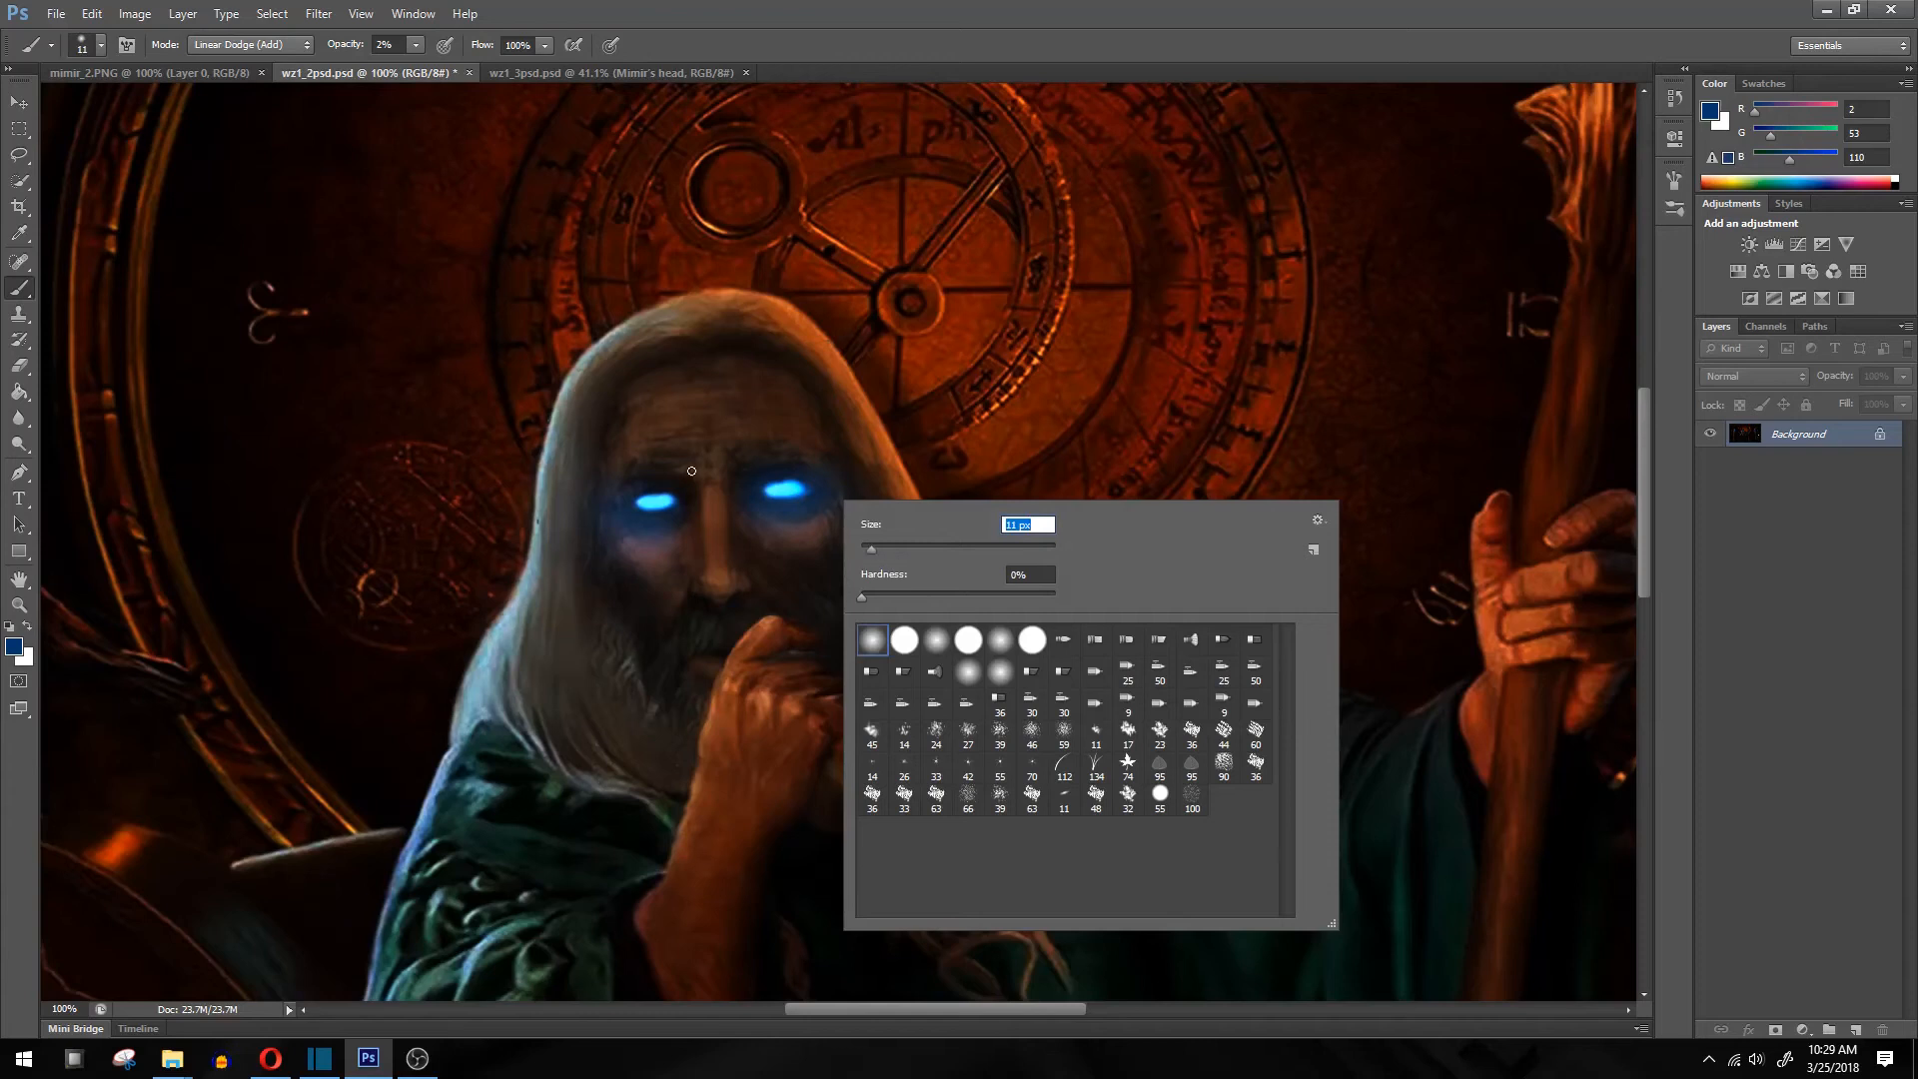
pyautogui.click(690, 502)
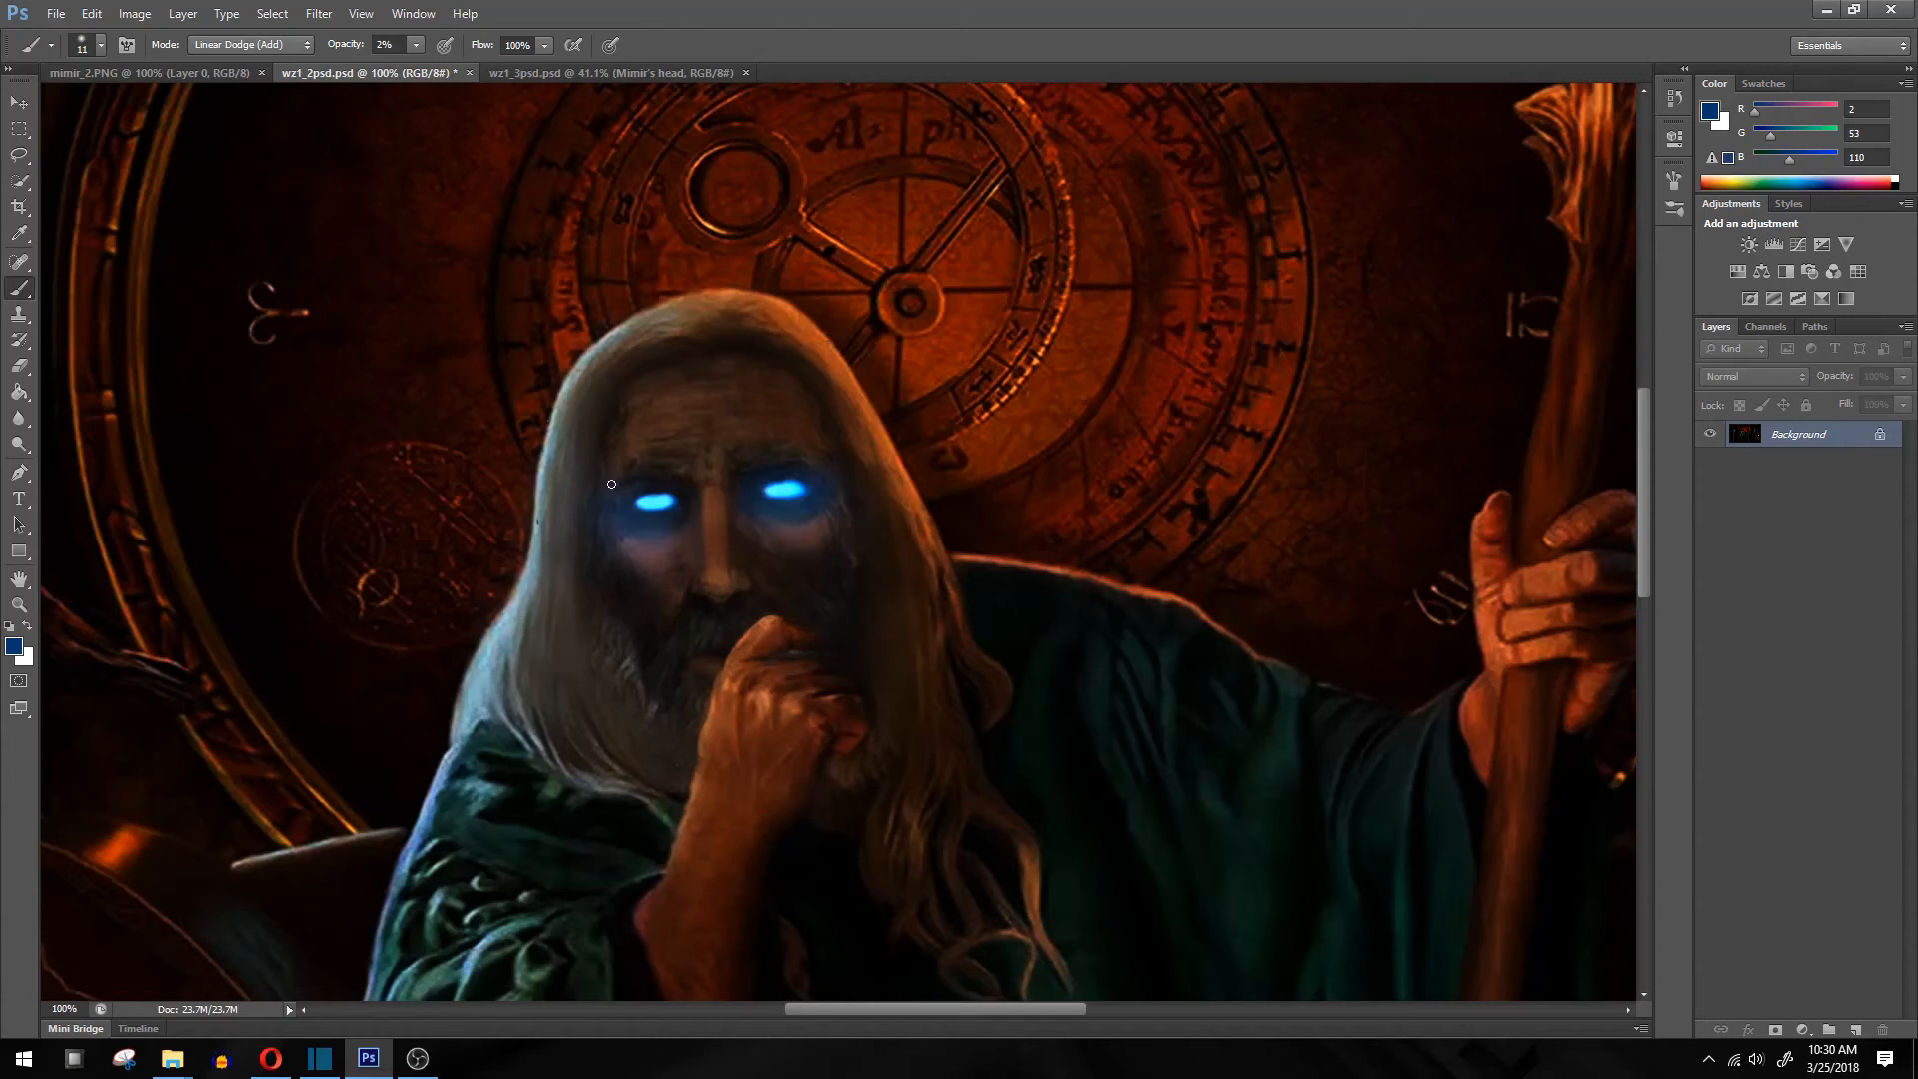
pyautogui.click(414, 45)
pyautogui.click(788, 522)
pyautogui.click(413, 45)
pyautogui.click(413, 65)
pyautogui.click(736, 480)
pyautogui.rightClick(715, 495)
pyautogui.click(607, 350)
# Compare the glowing eyes in the full scene with the finished titled version in wz1_3psd.psd
pyautogui.click(19, 605)
pyautogui.rightClick(729, 532)
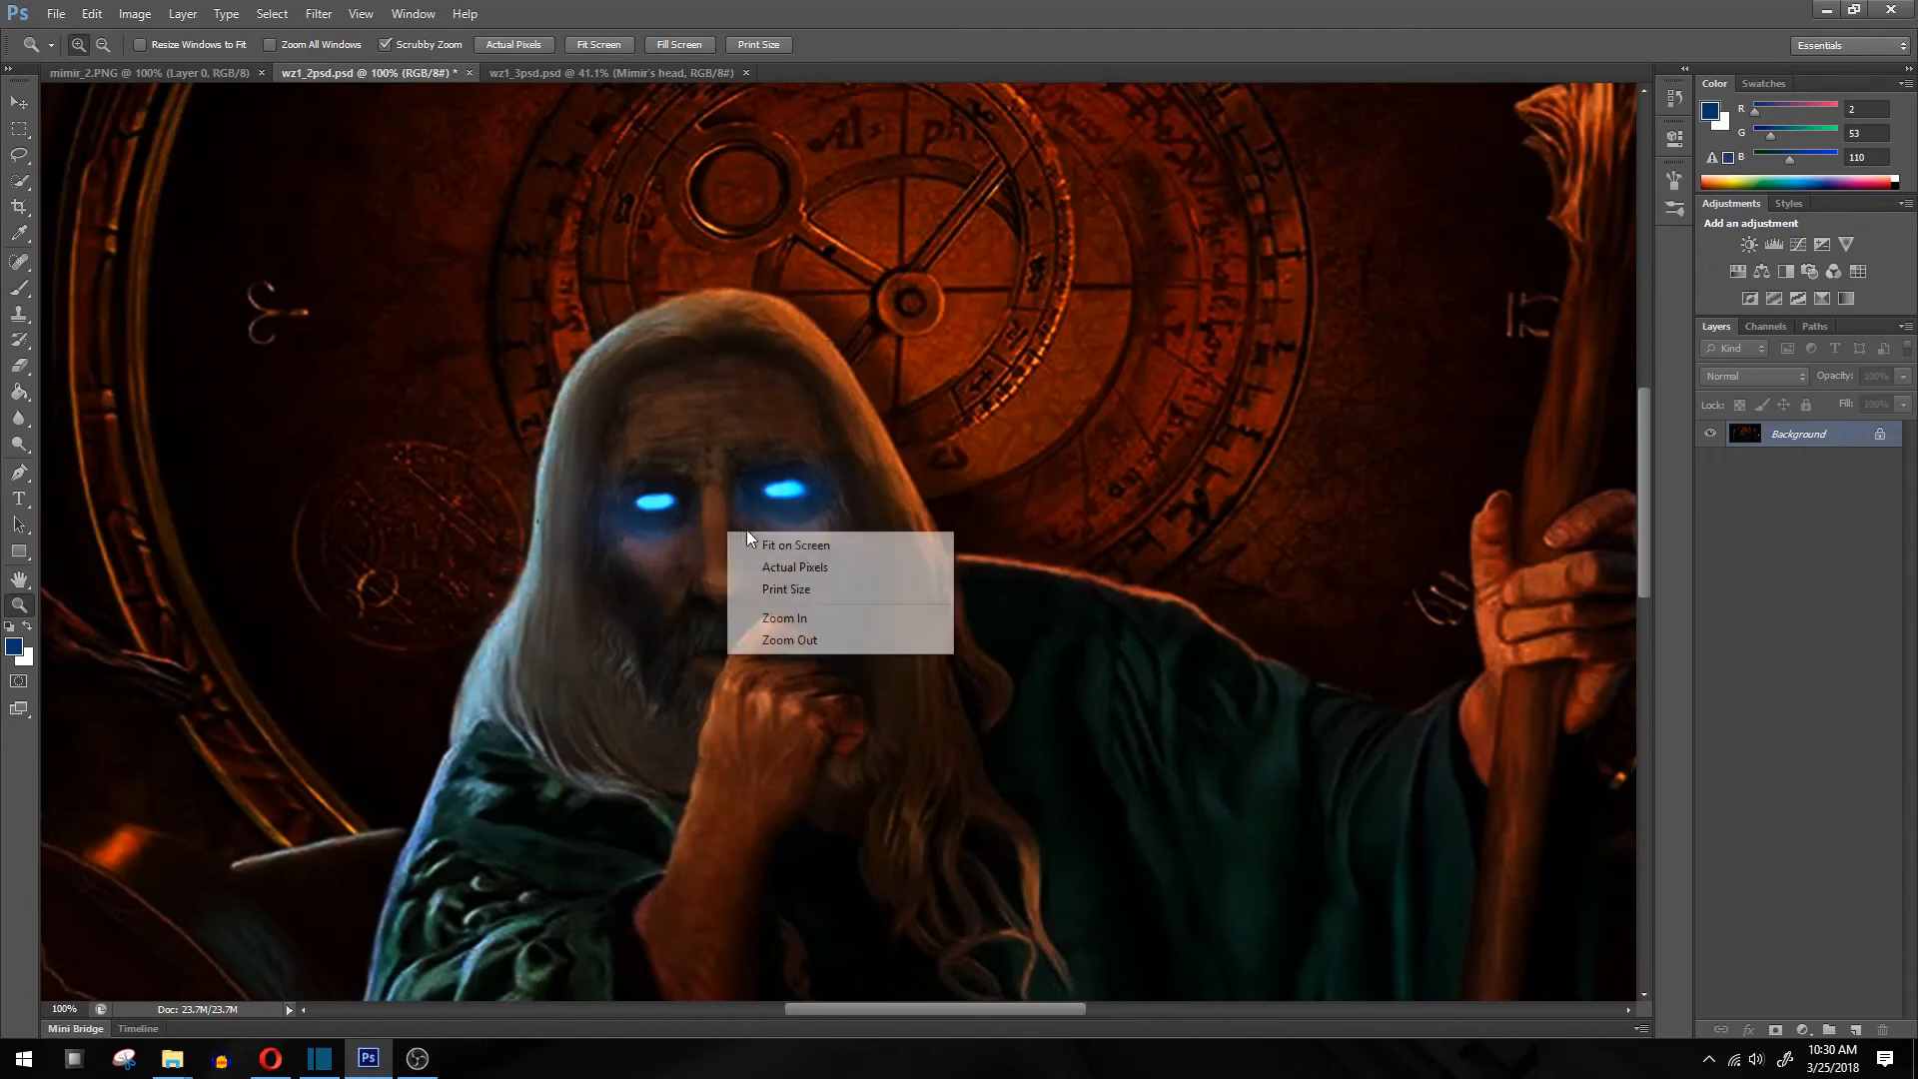
pyautogui.click(795, 545)
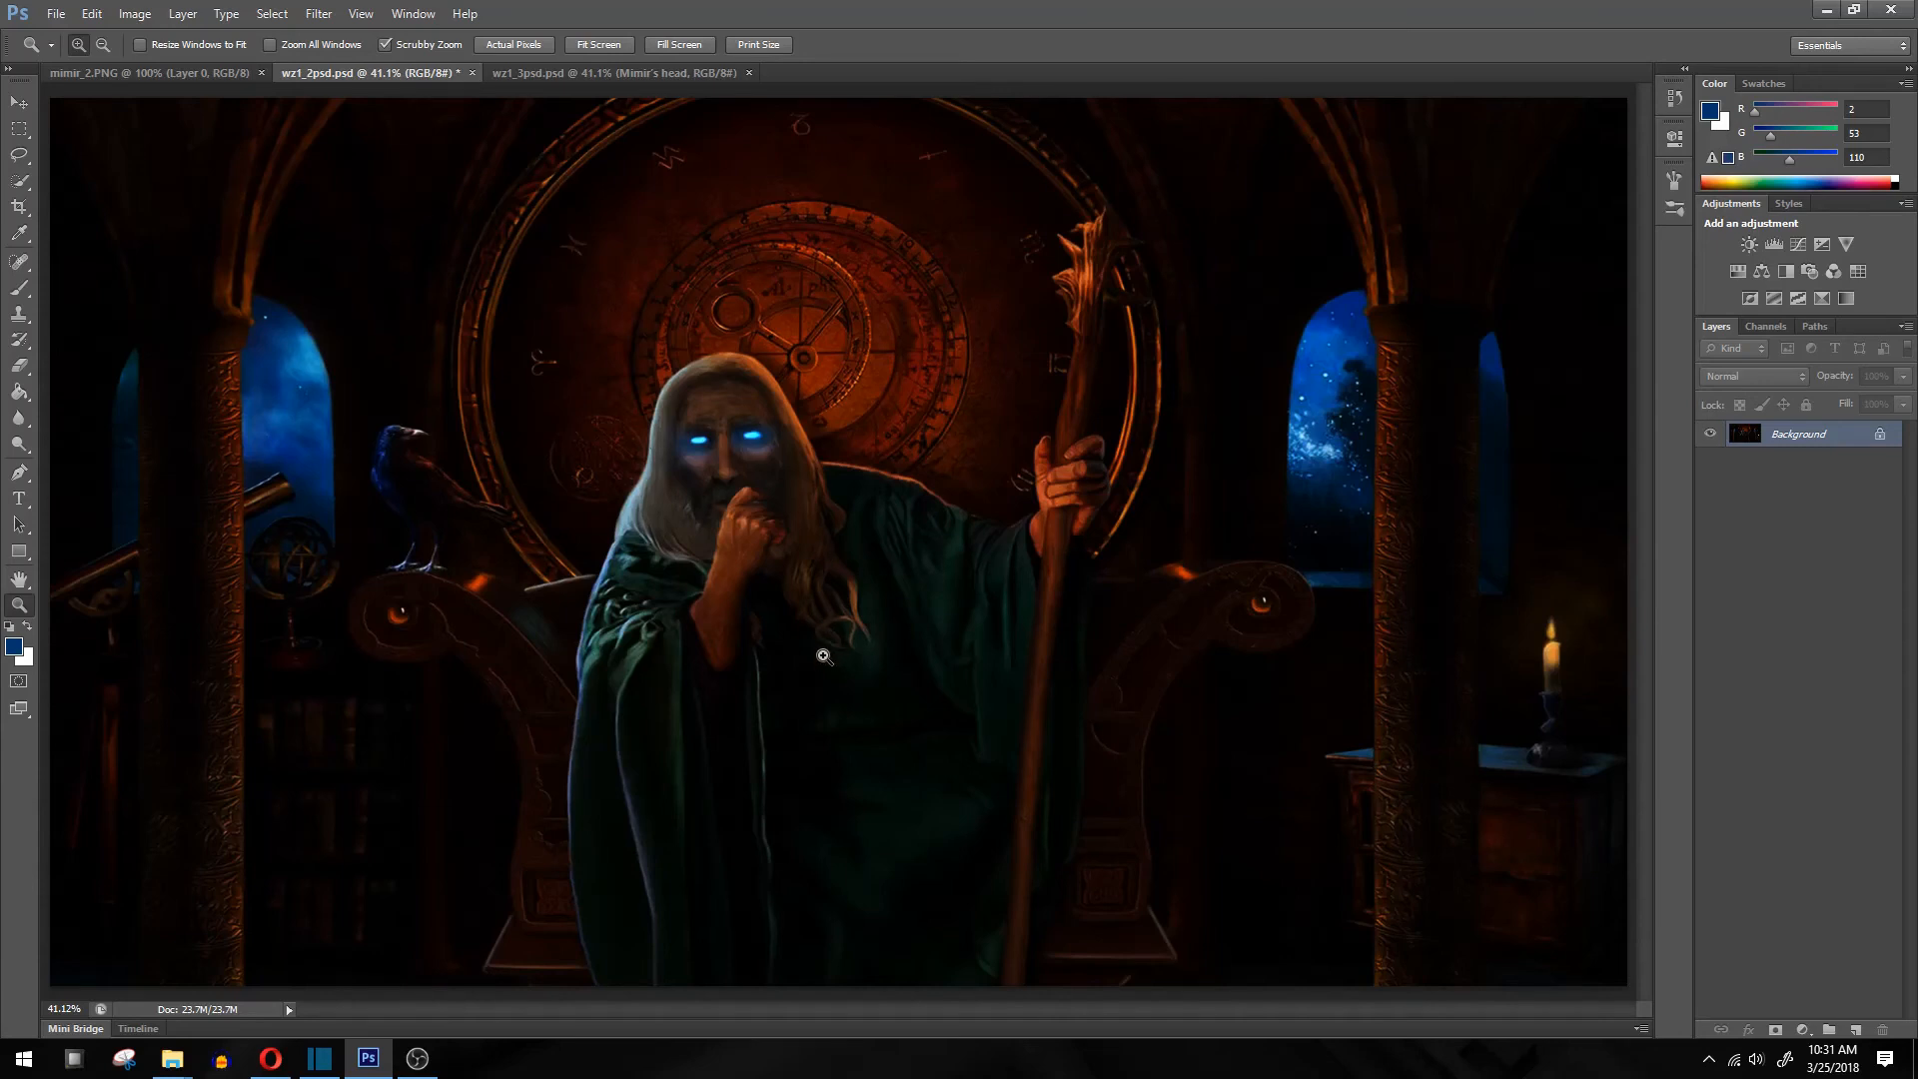
pyautogui.click(557, 75)
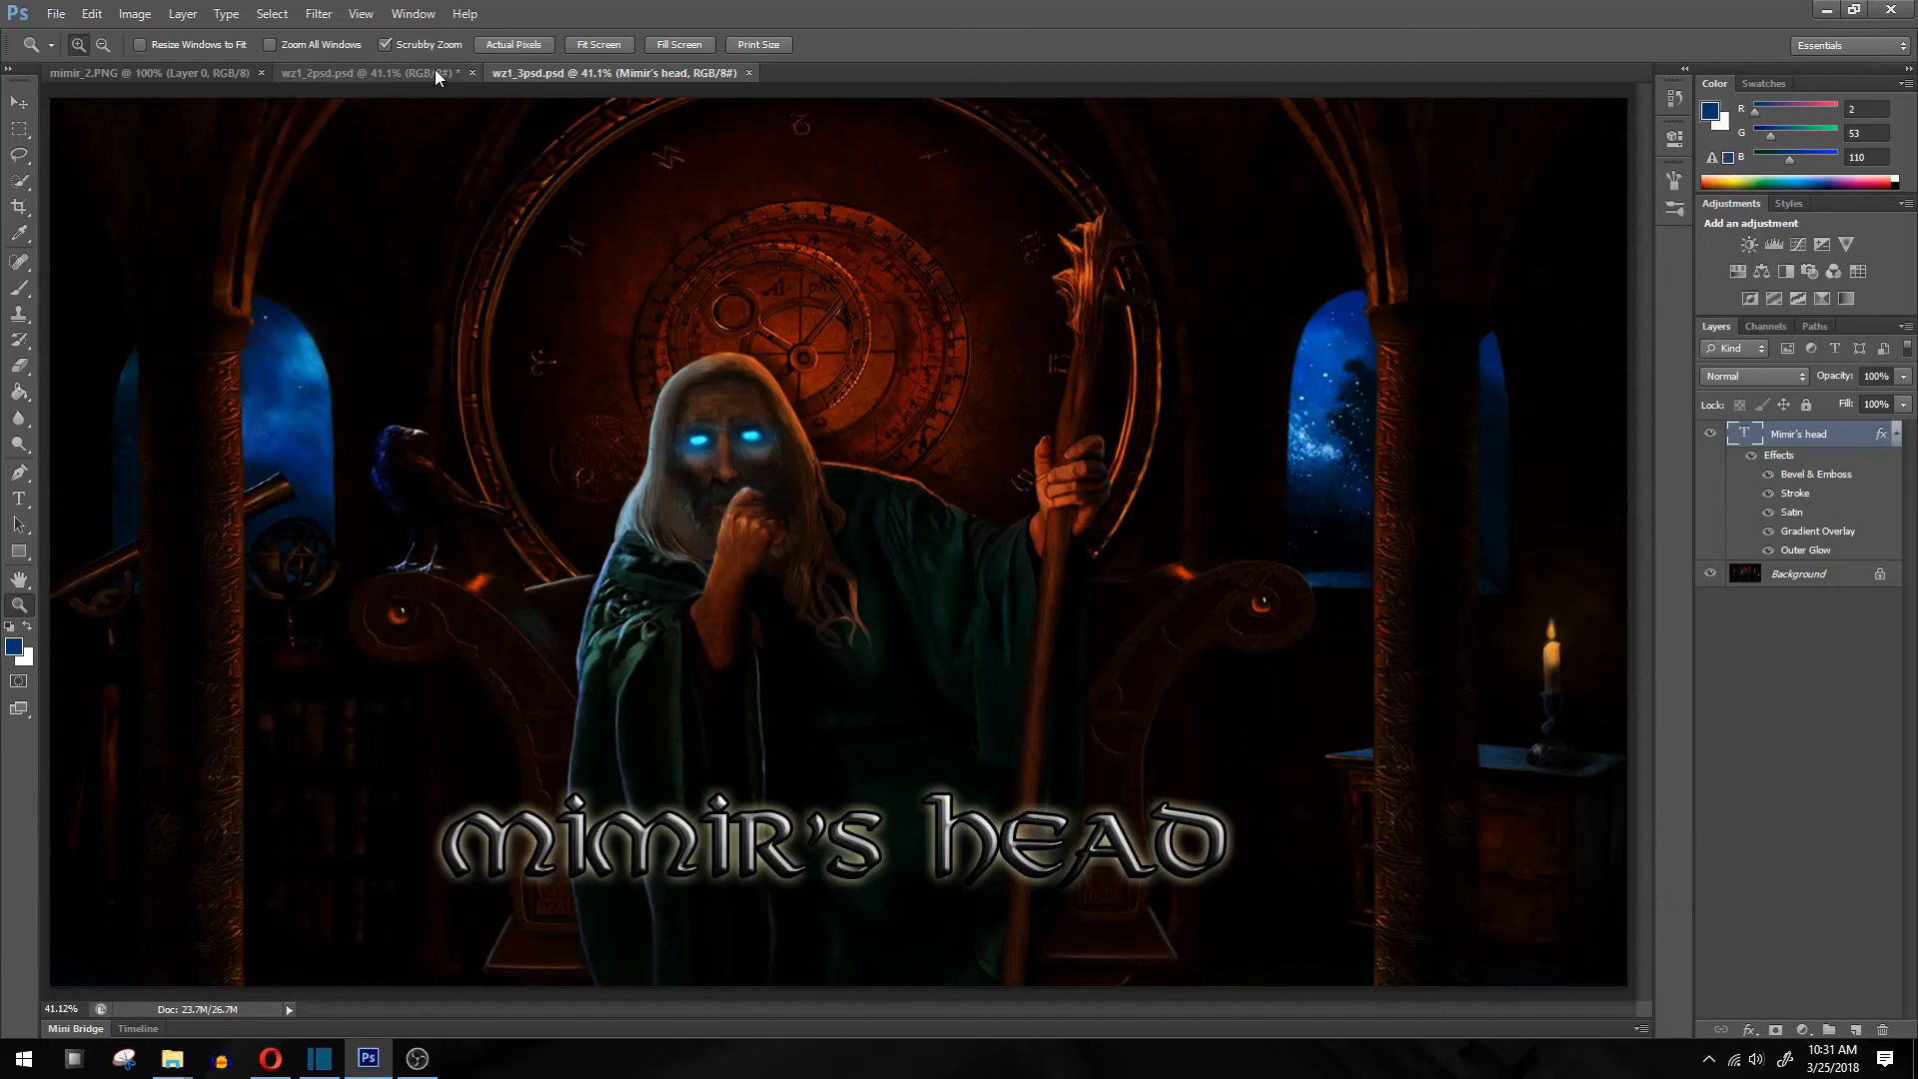
pyautogui.click(439, 69)
pyautogui.click(542, 75)
pyautogui.hotkey('ctrl', '+')
pyautogui.rightClick(617, 450)
pyautogui.click(656, 462)
pyautogui.click(455, 76)
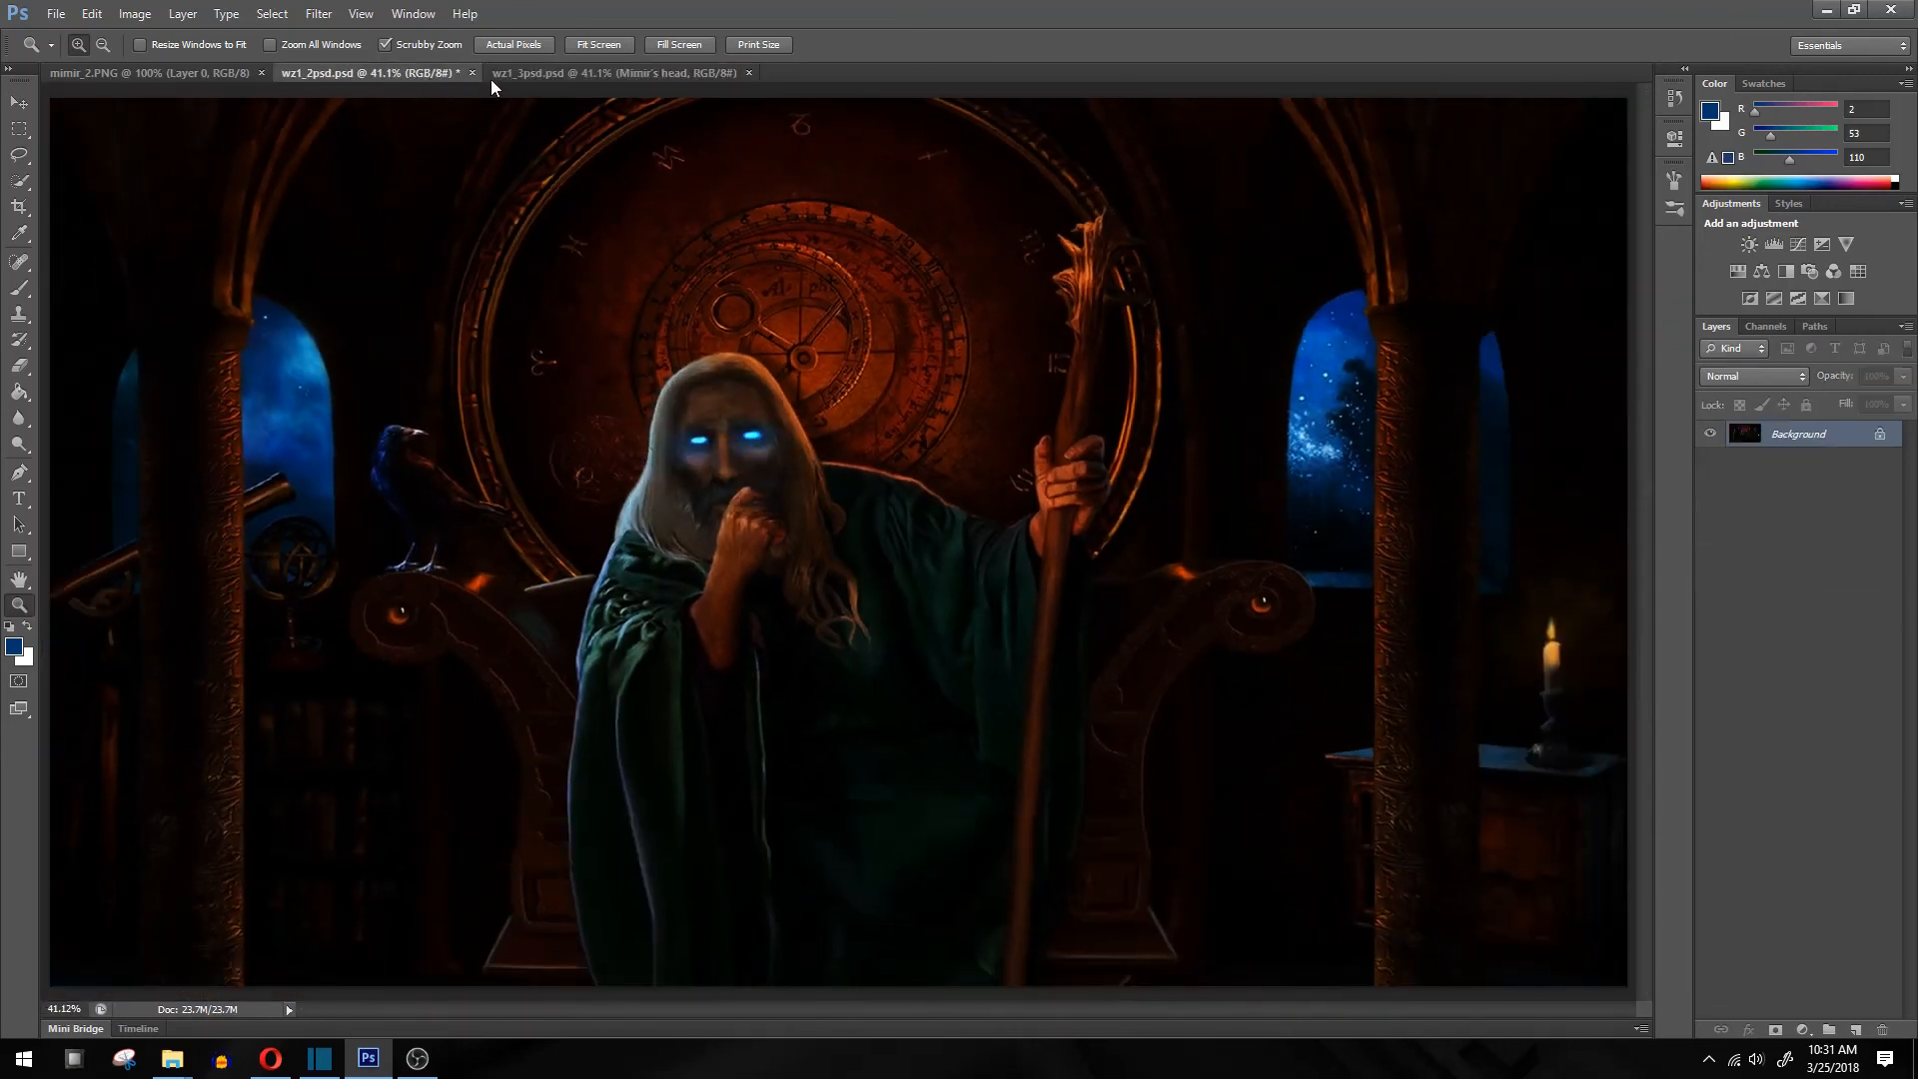
pyautogui.click(565, 69)
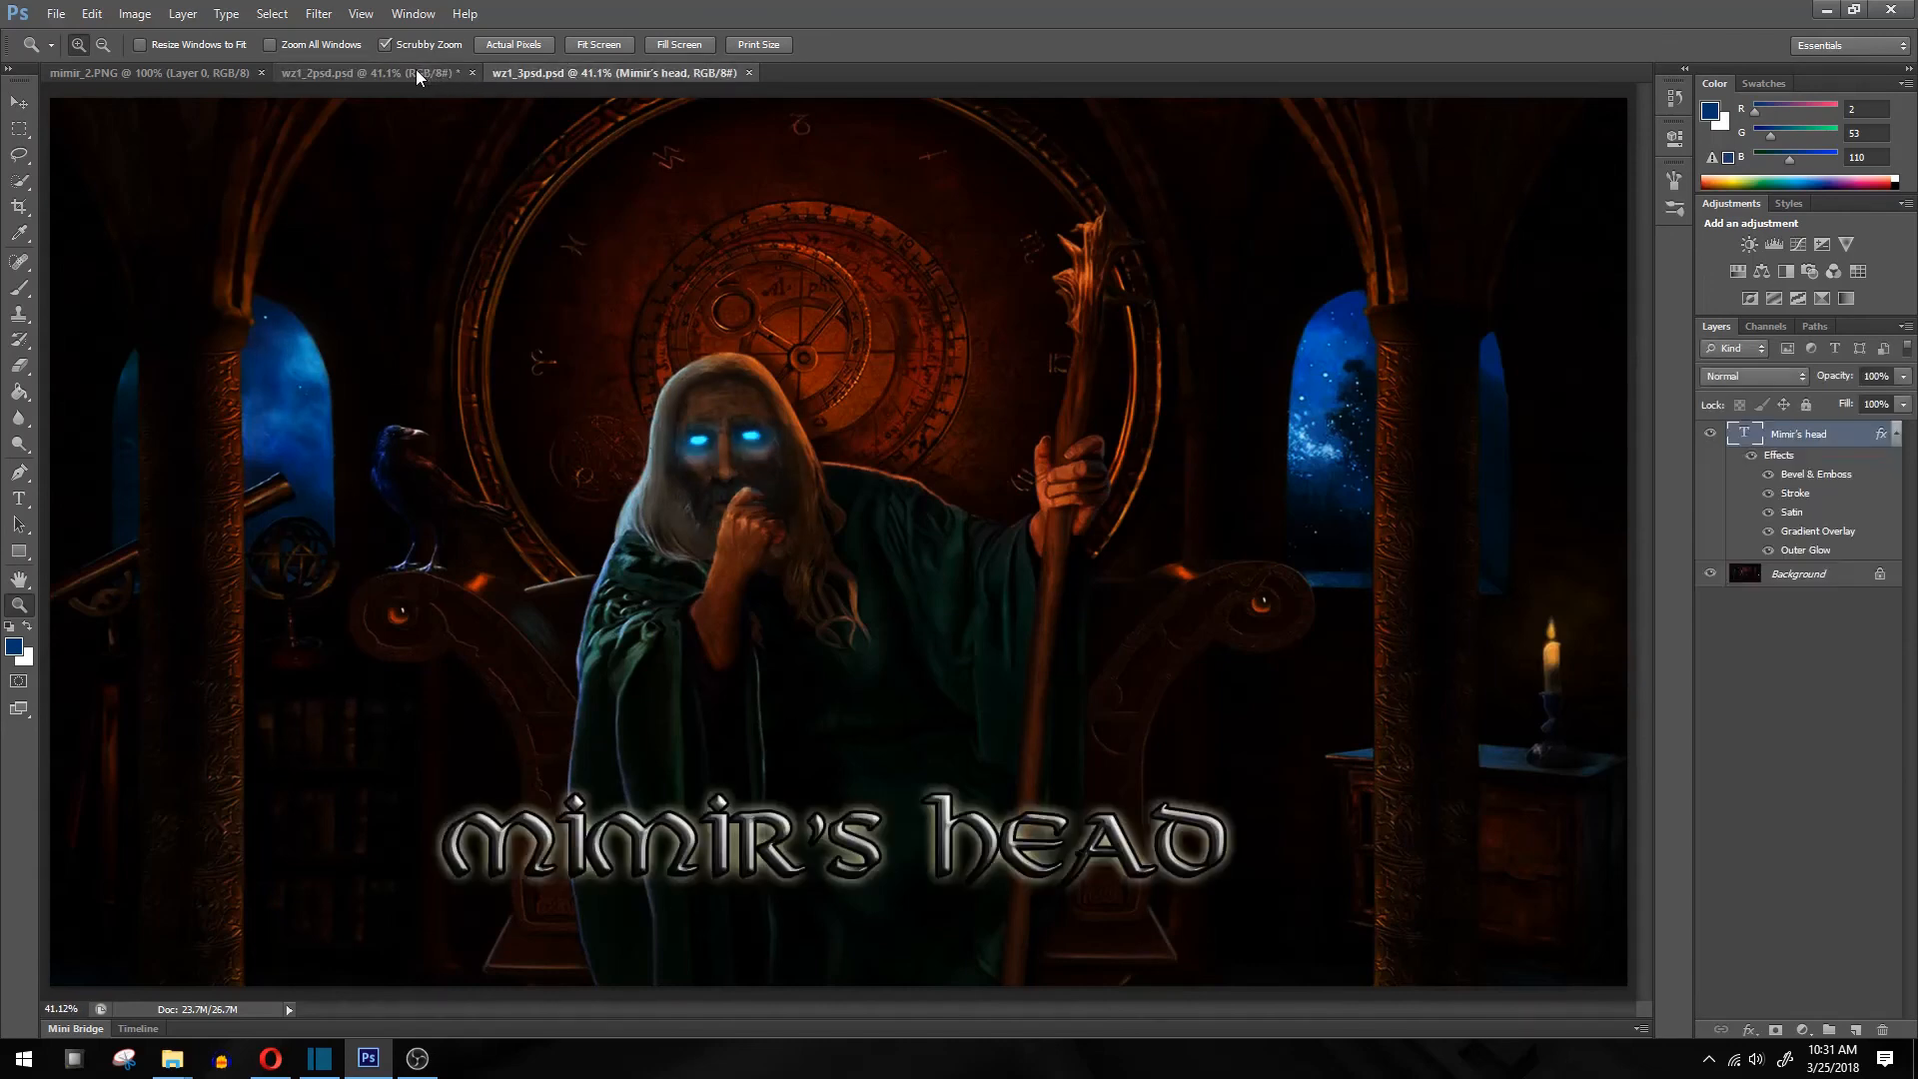
pyautogui.click(418, 68)
pyautogui.click(555, 70)
pyautogui.click(416, 76)
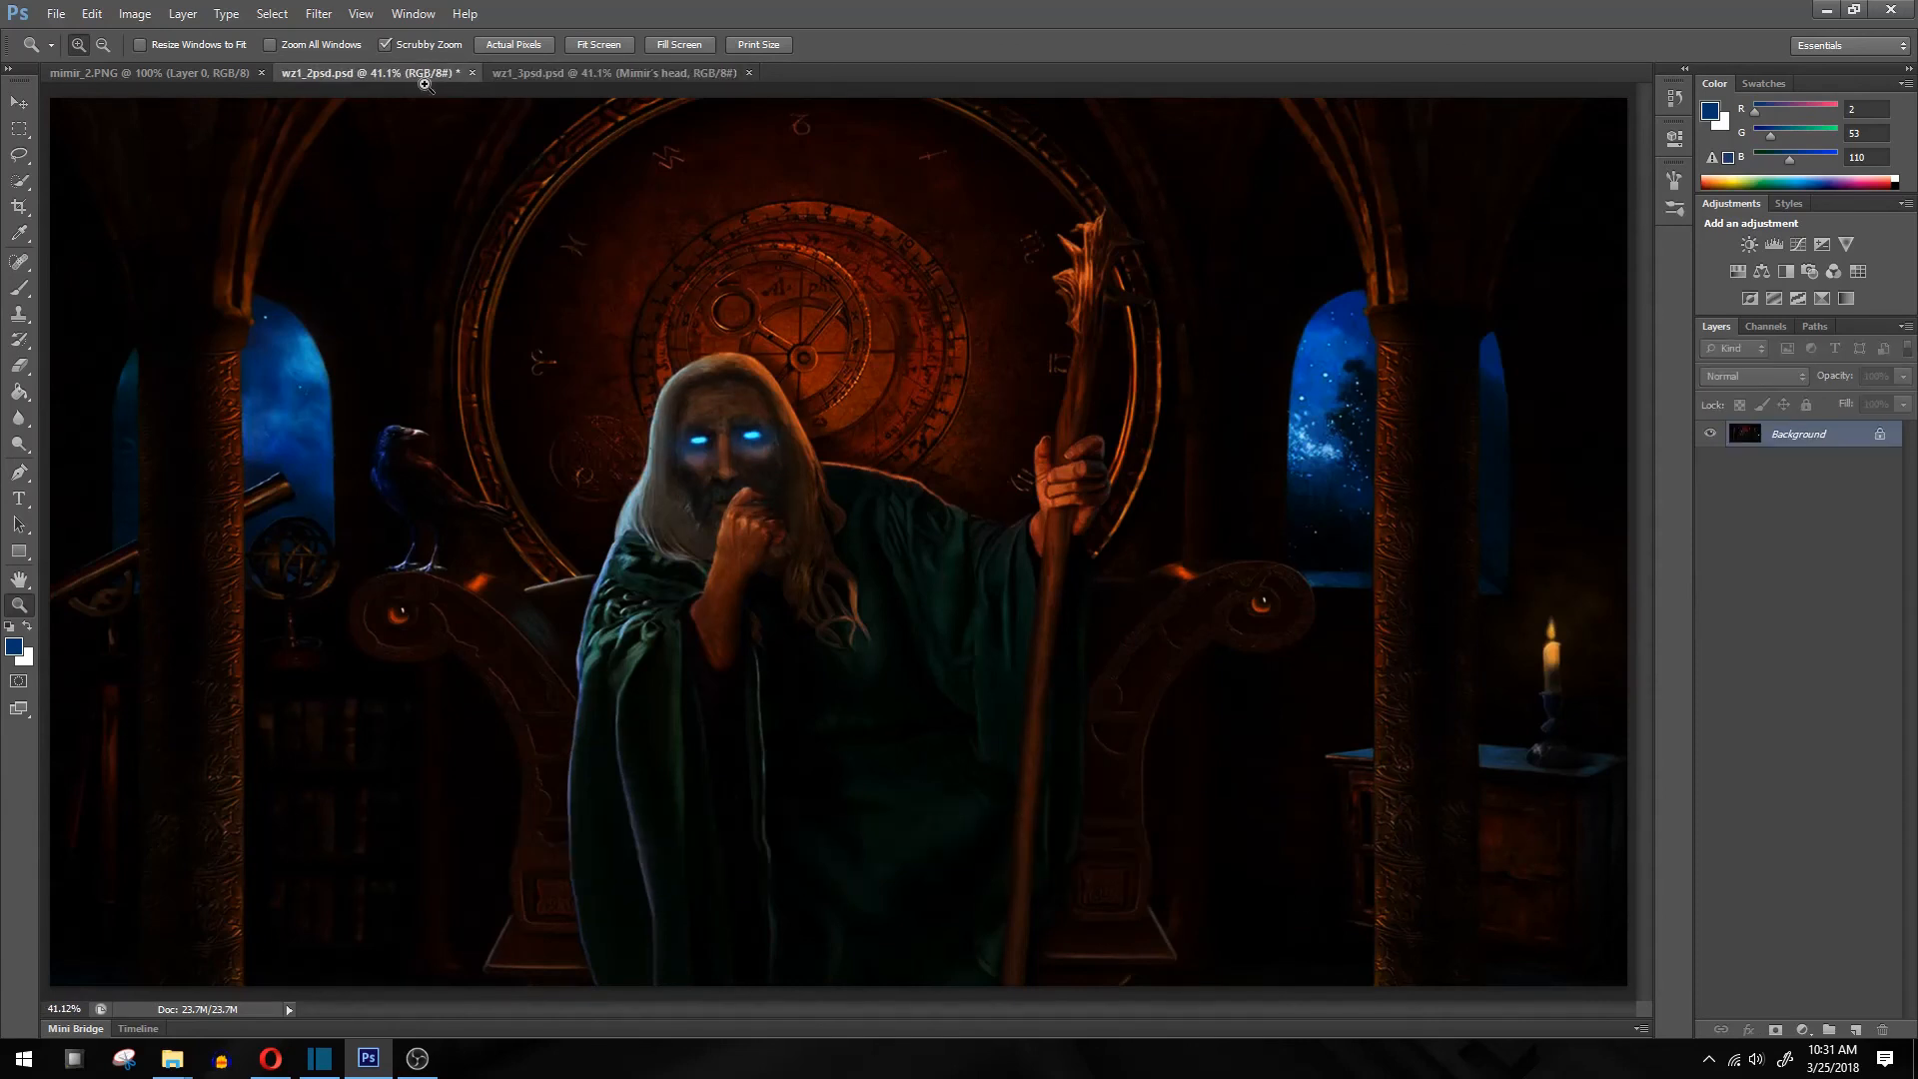
# Add the blue title text "Mimir's Head" in Viking-Normal at 120 pt over the wizard's robe
pyautogui.click(19, 498)
pyautogui.click(650, 746)
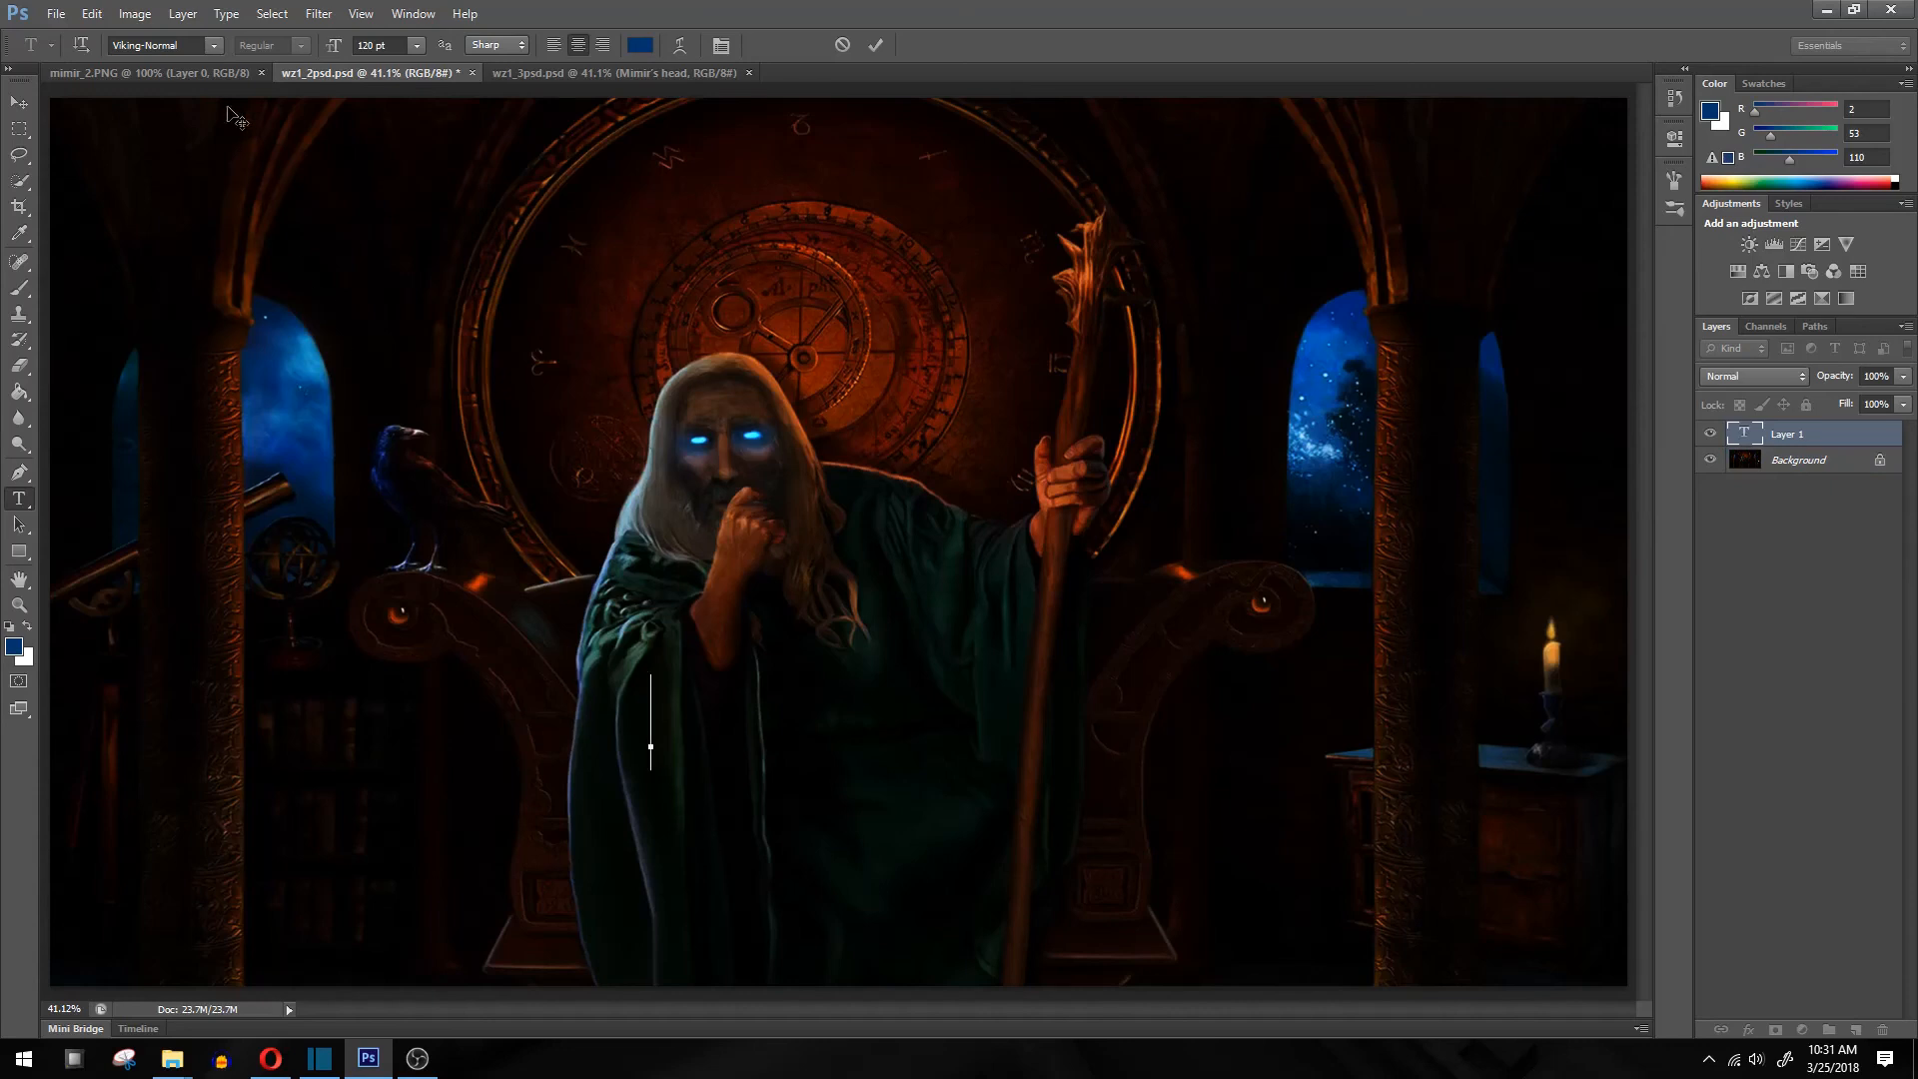
pyautogui.write('Mimir')
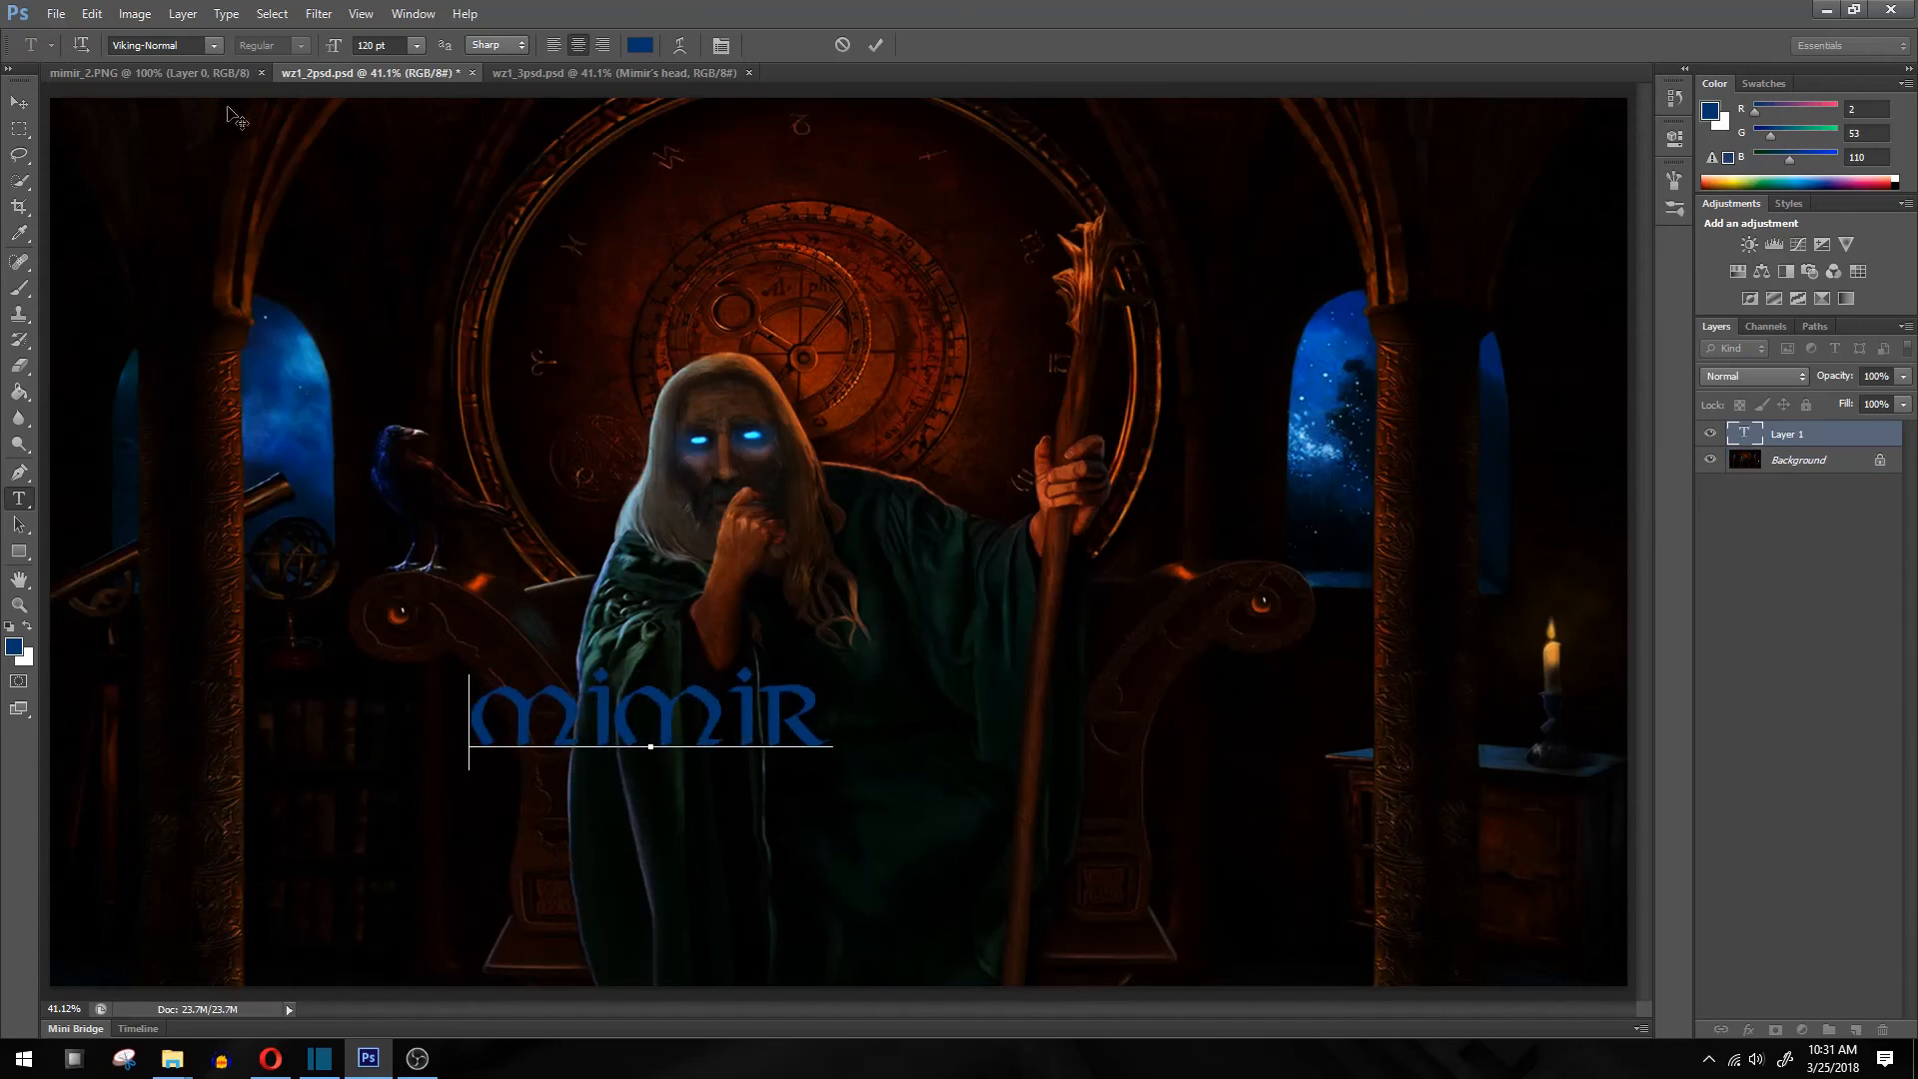
pyautogui.write("'s Head")
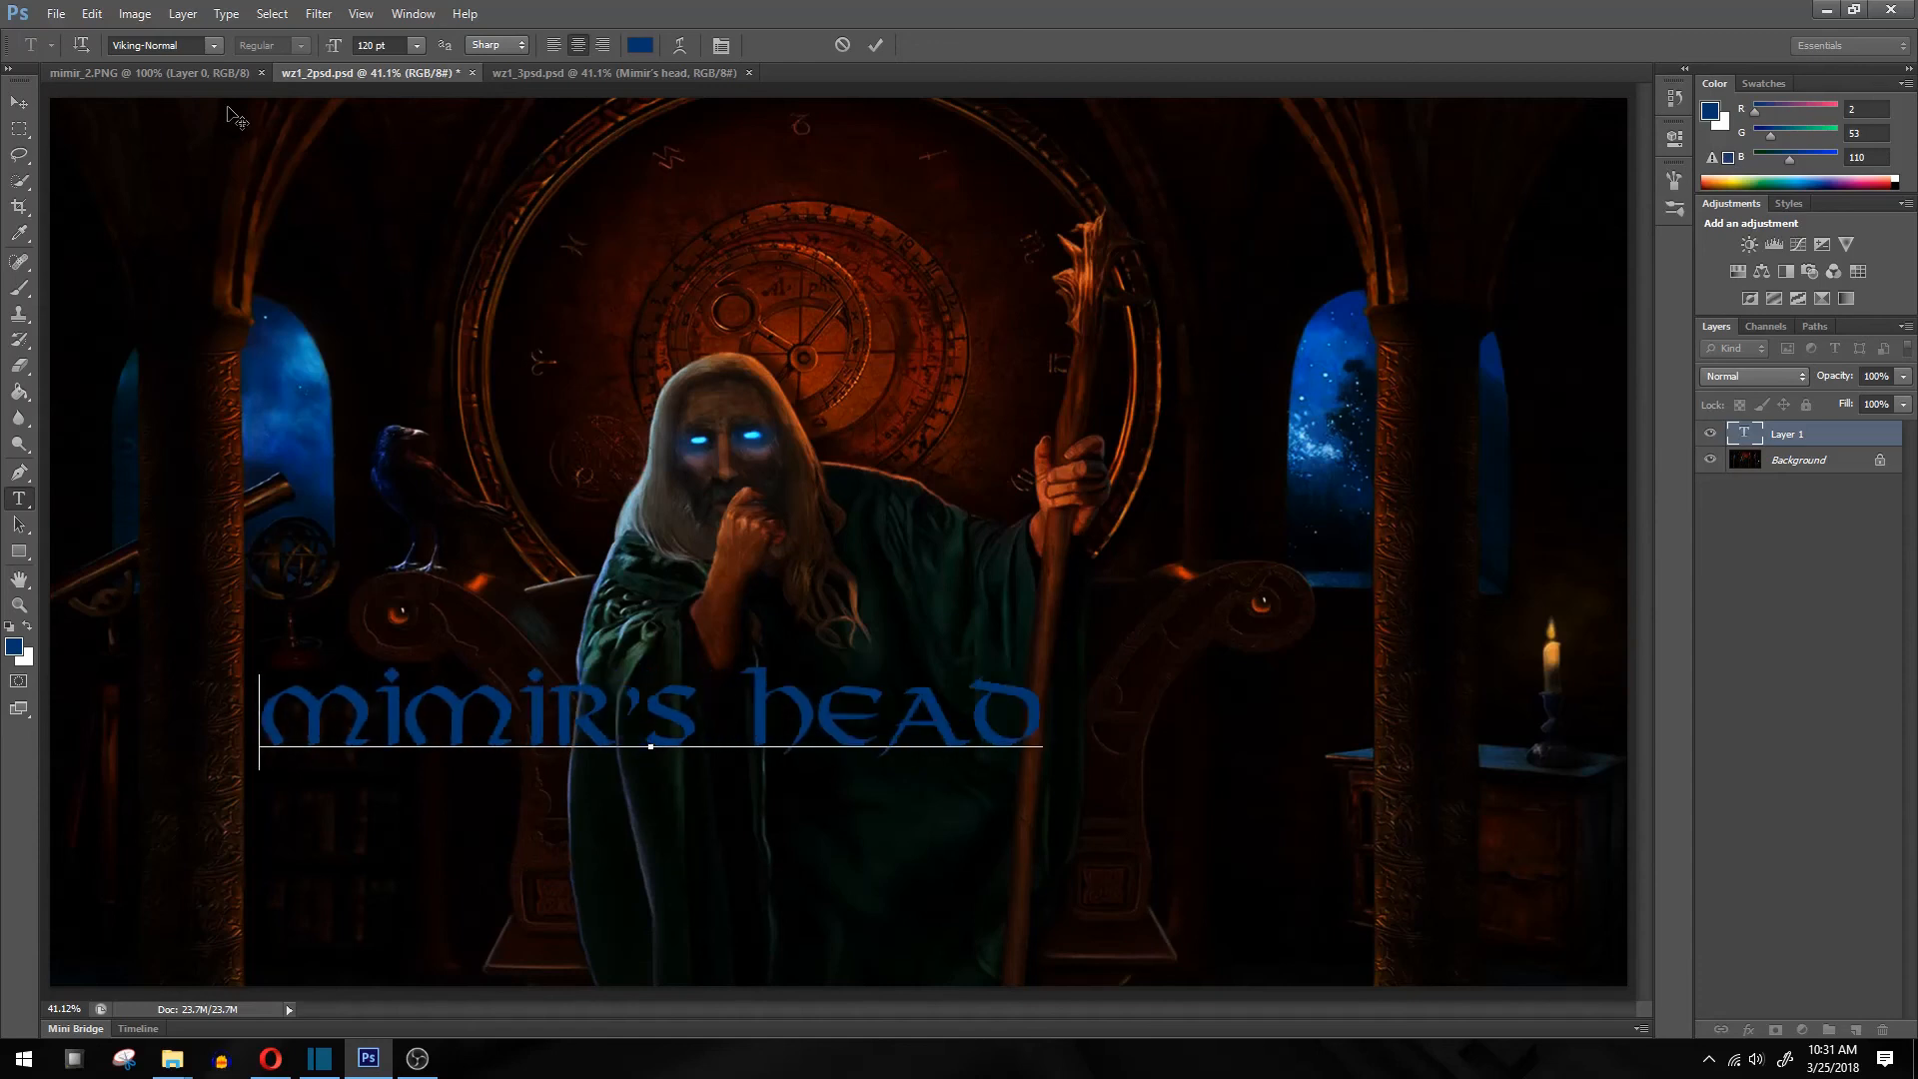
# Move the title down so it sits across the lower robe between the throne's two sides
pyautogui.click(19, 102)
pyautogui.moveTo(784, 577); pyautogui.dragTo(936, 702)
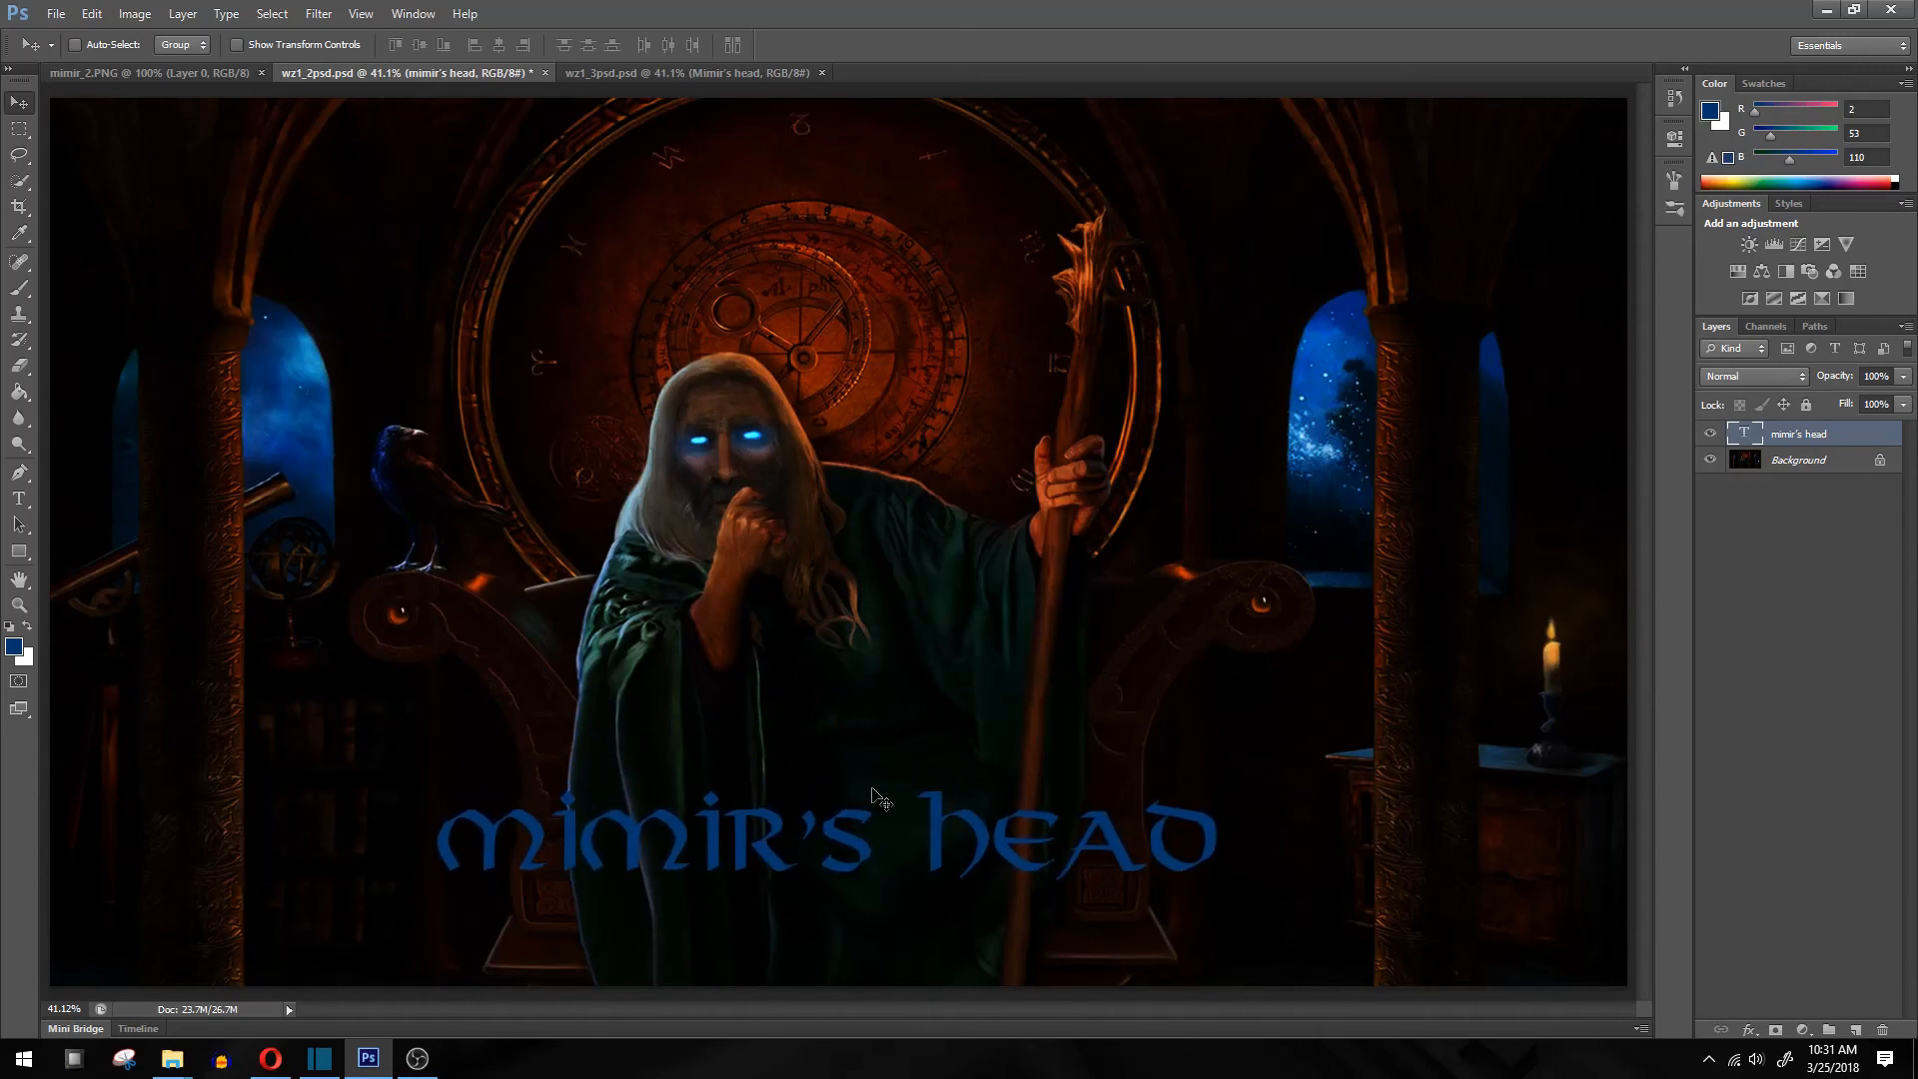
pyautogui.moveTo(869, 795); pyautogui.dragTo(847, 474)
pyautogui.moveTo(849, 385); pyautogui.dragTo(966, 741)
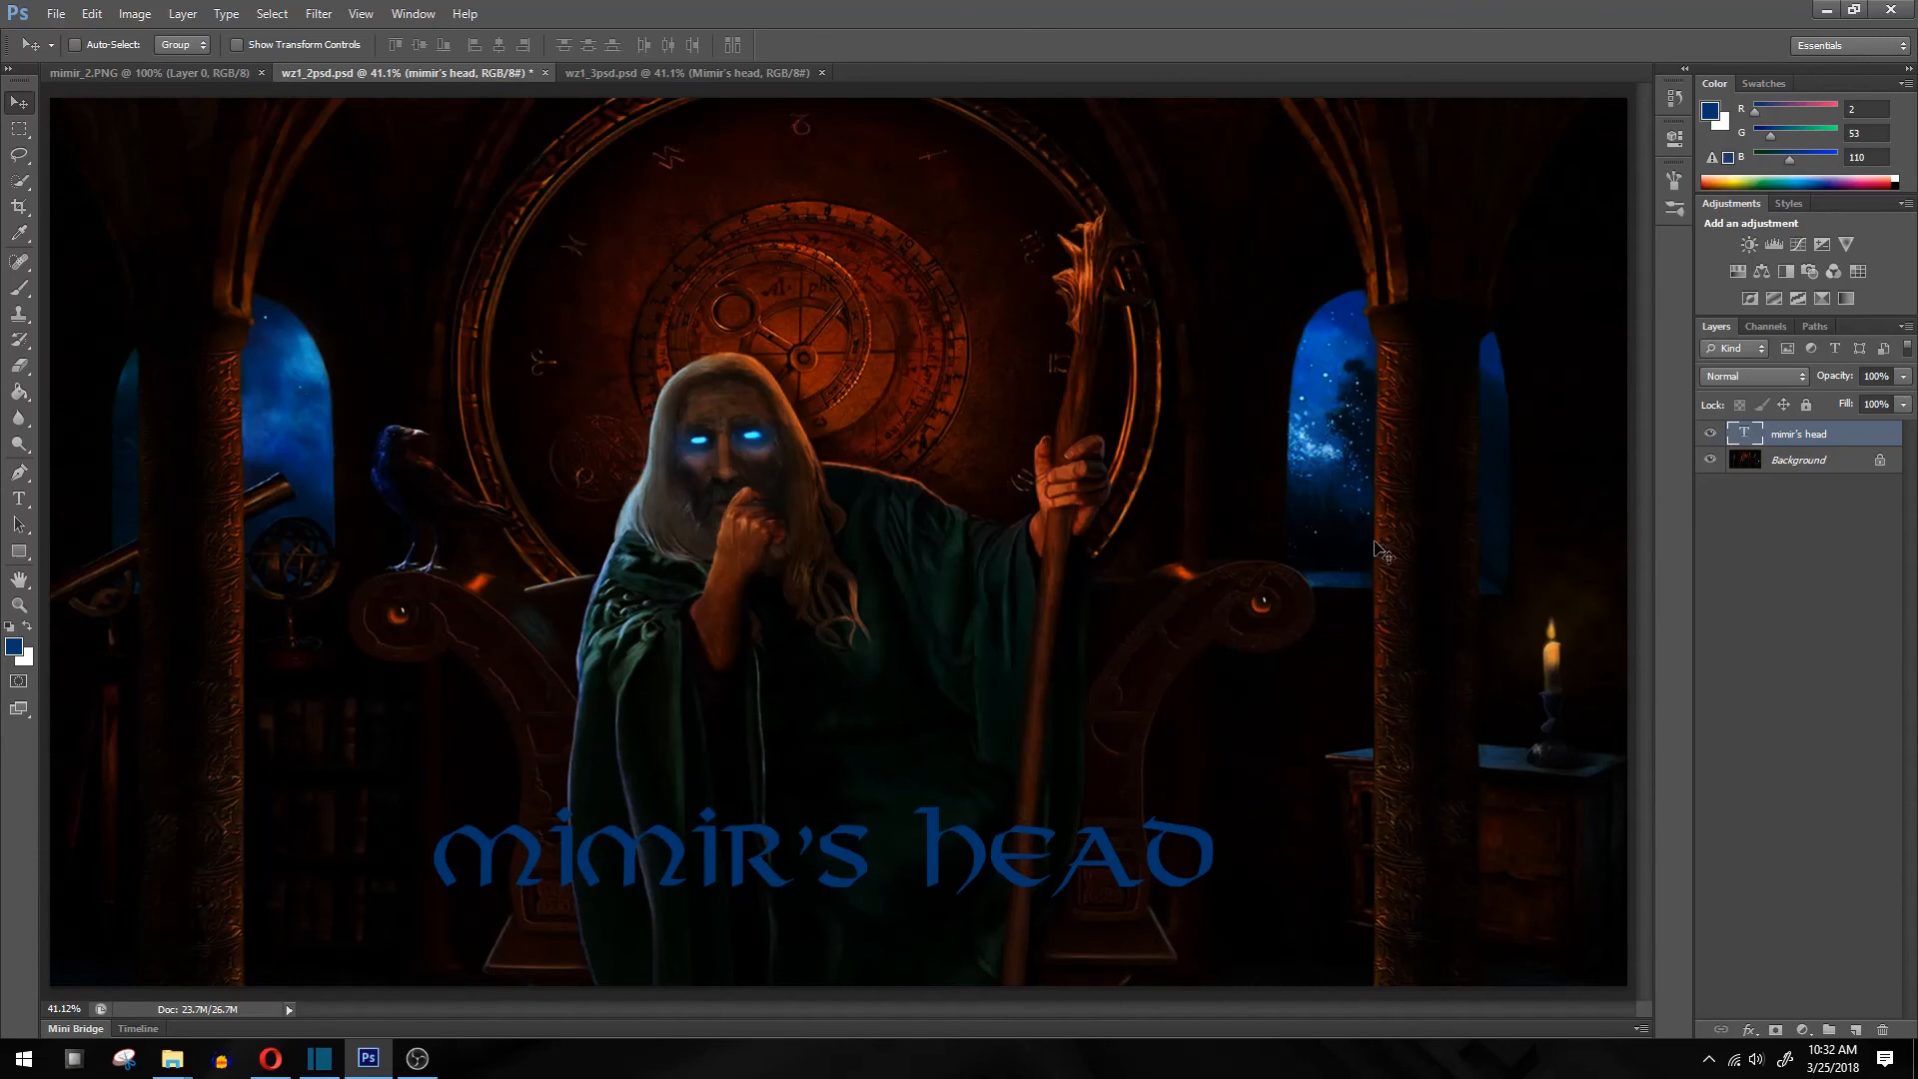
pyautogui.moveTo(890, 782); pyautogui.dragTo(925, 795)
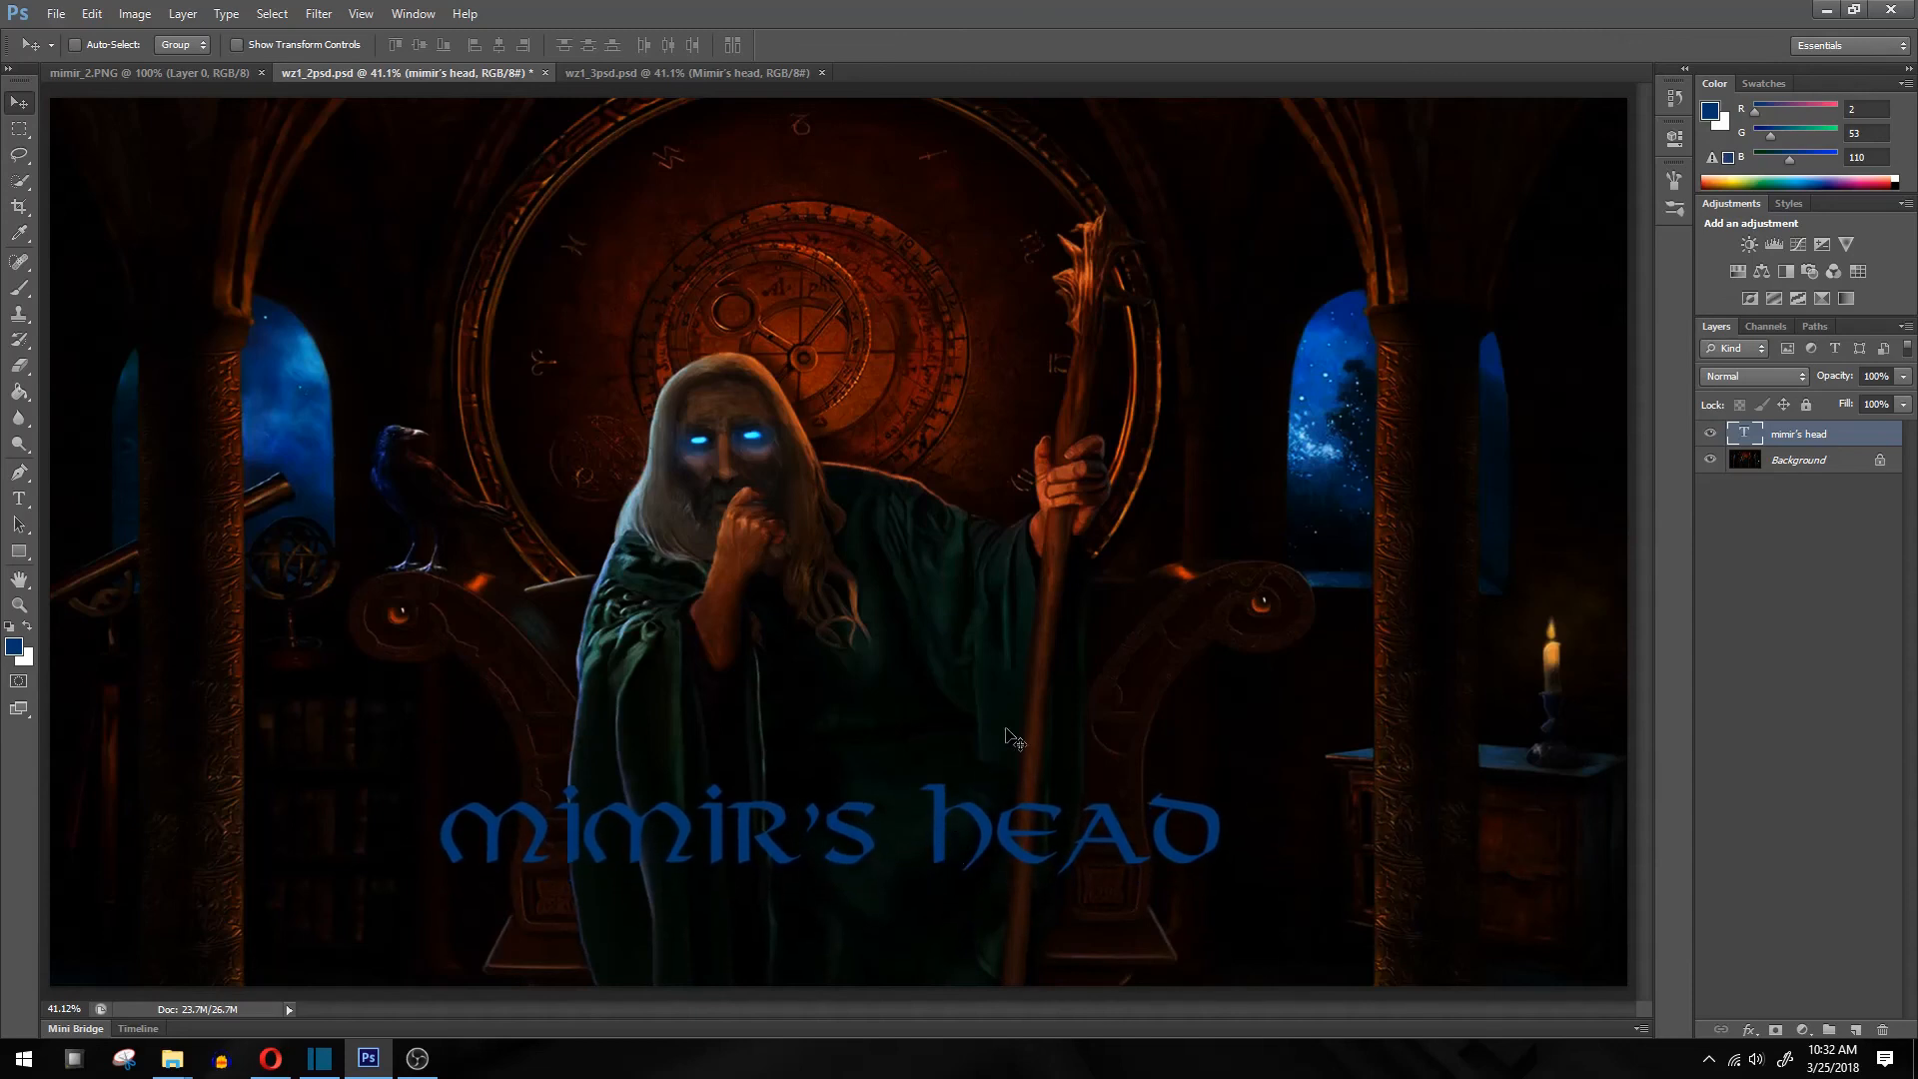
# Give the title text layer a smooth Inner Bevel with Contour enabled and depth 317%, and increase the bevel size
pyautogui.rightClick(1789, 435)
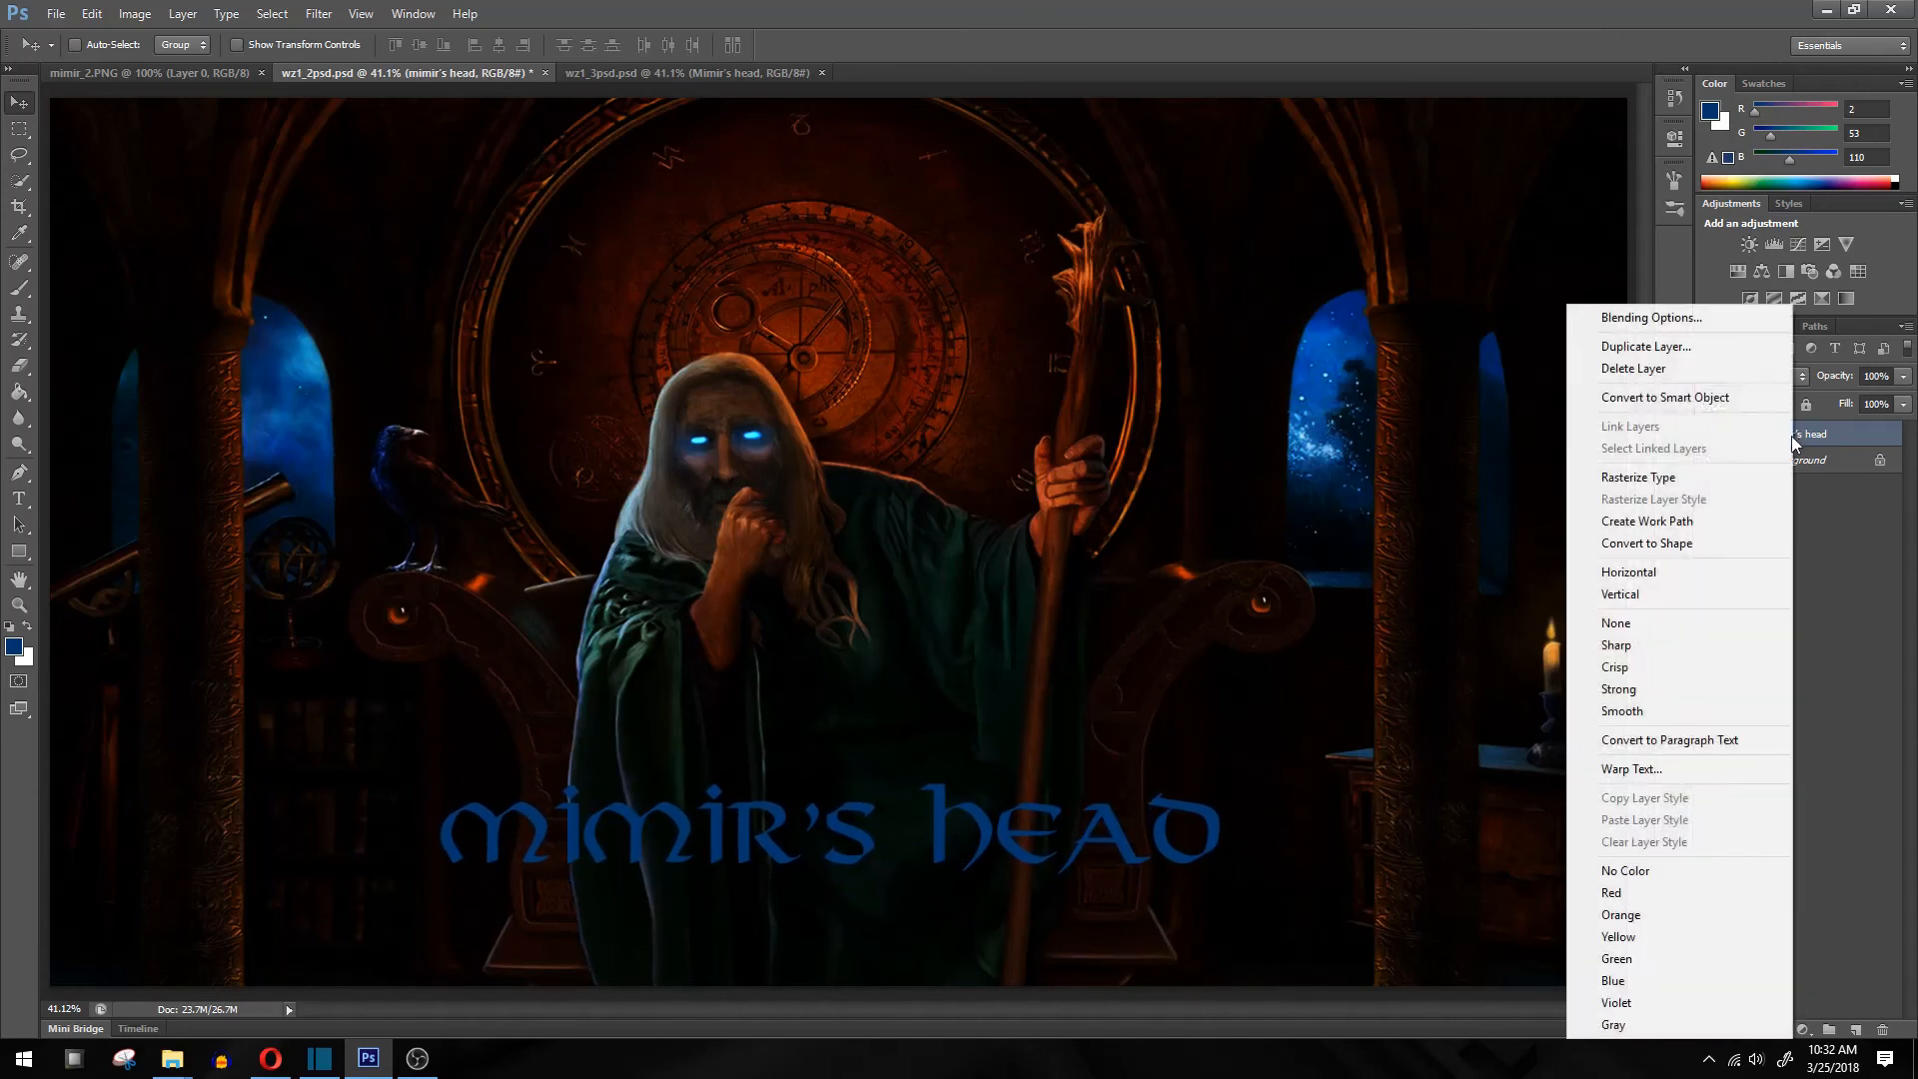
pyautogui.click(1692, 317)
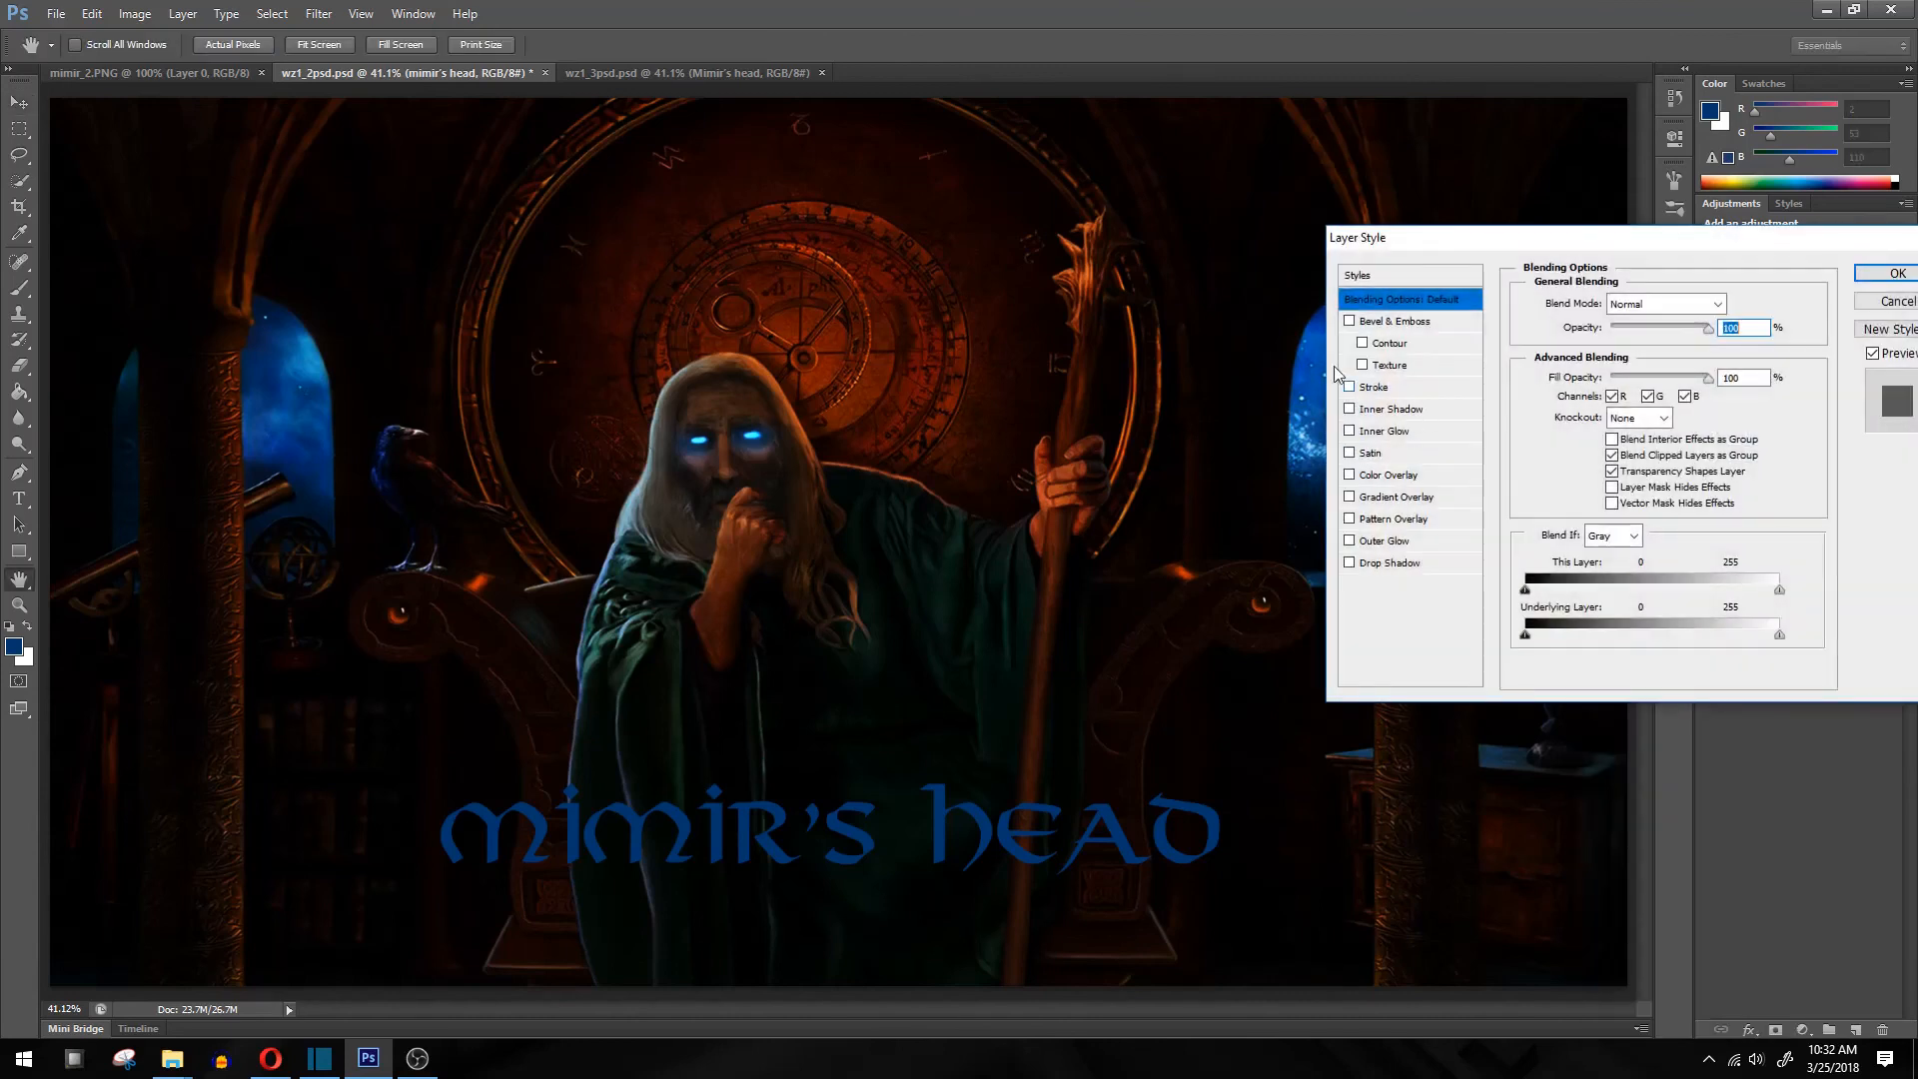
pyautogui.click(1349, 320)
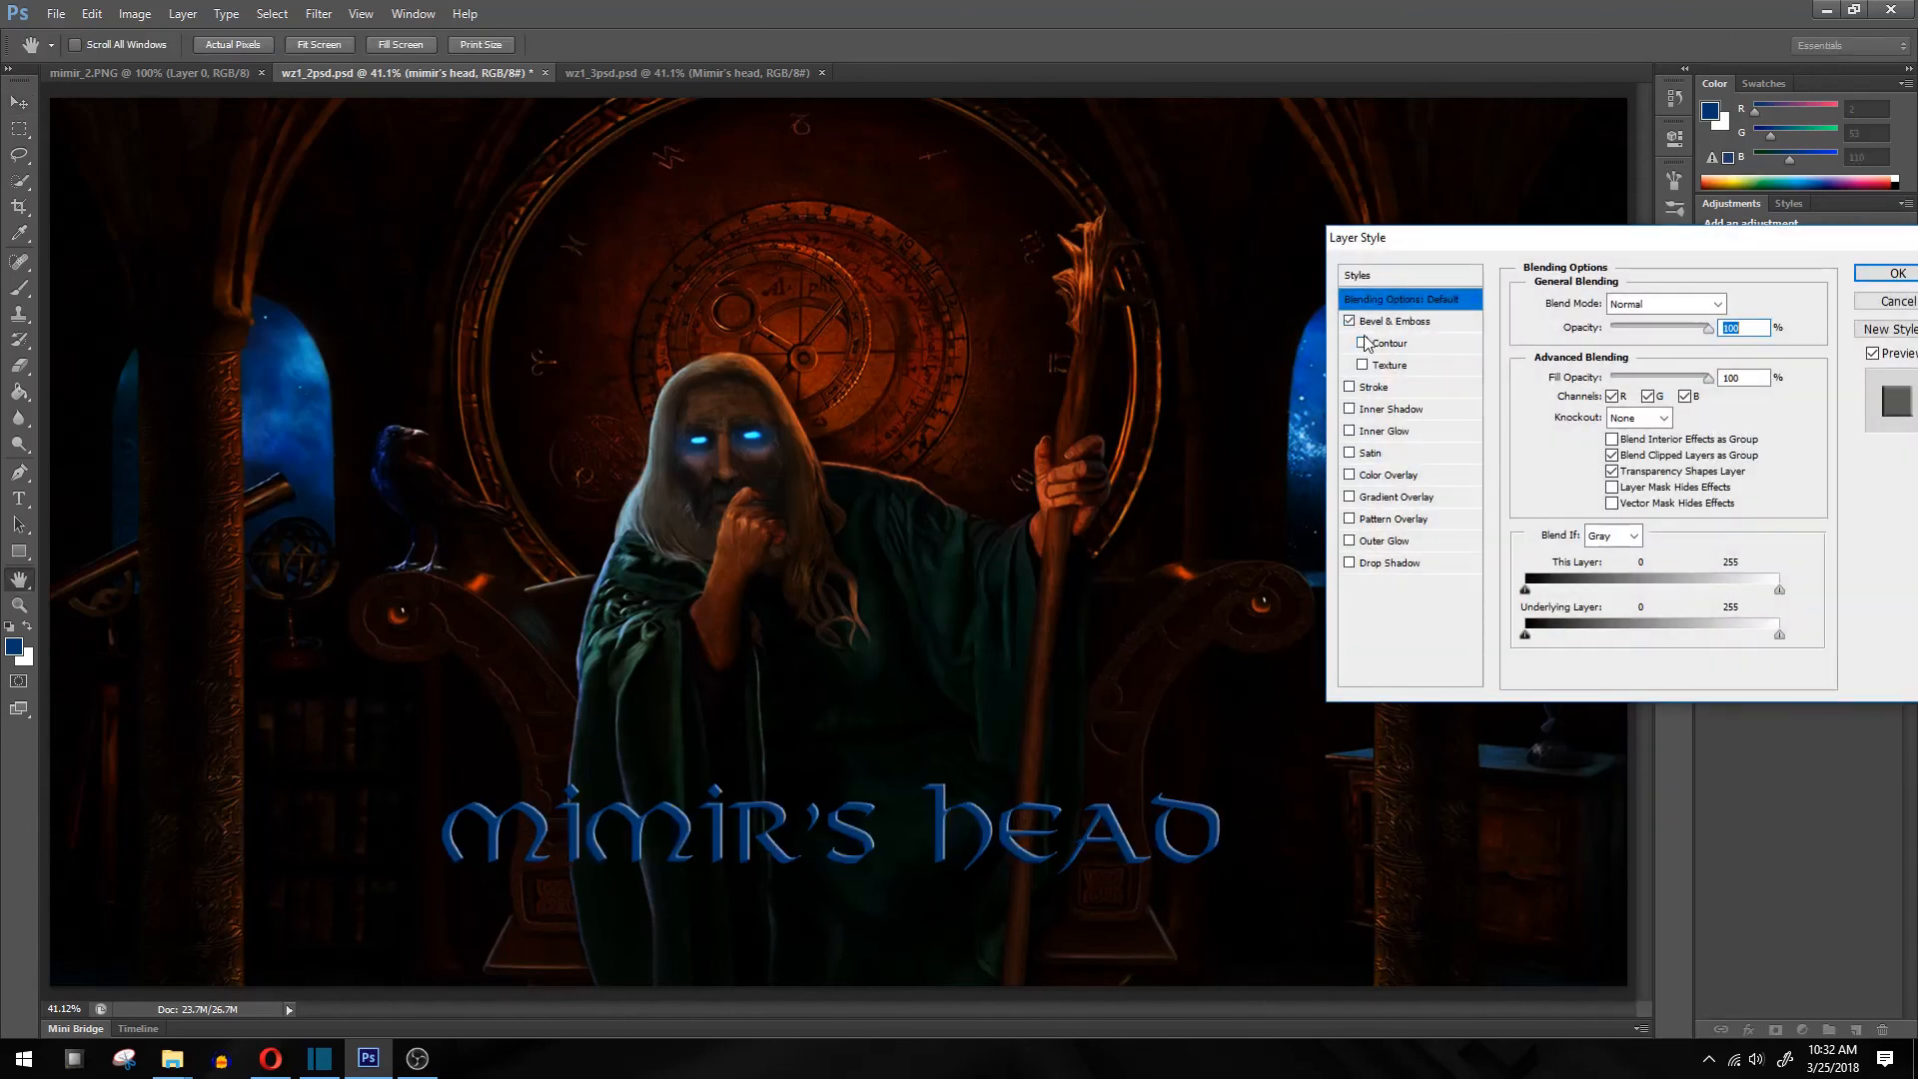
pyautogui.click(1393, 322)
pyautogui.moveTo(1616, 356); pyautogui.dragTo(1619, 401)
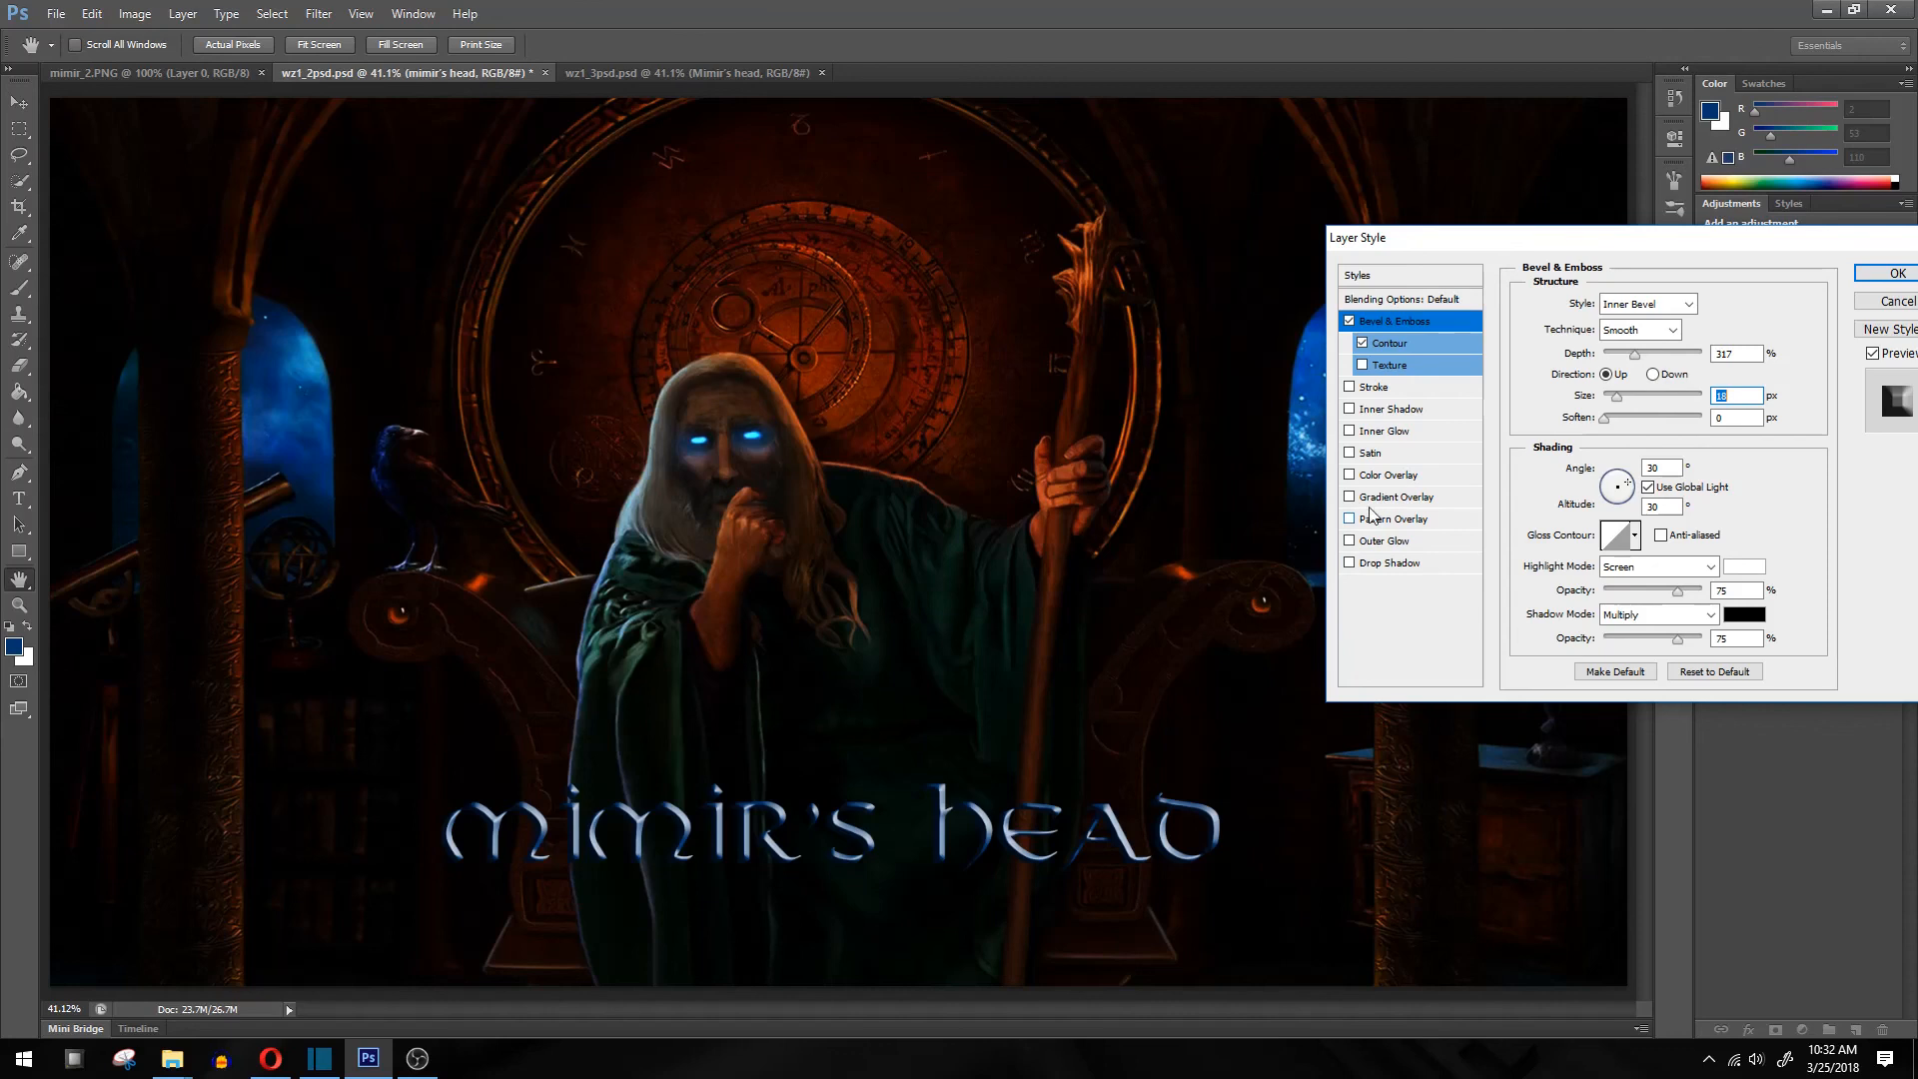
# Add a thin black outside stroke to the title at 100% opacity
pyautogui.click(1349, 387)
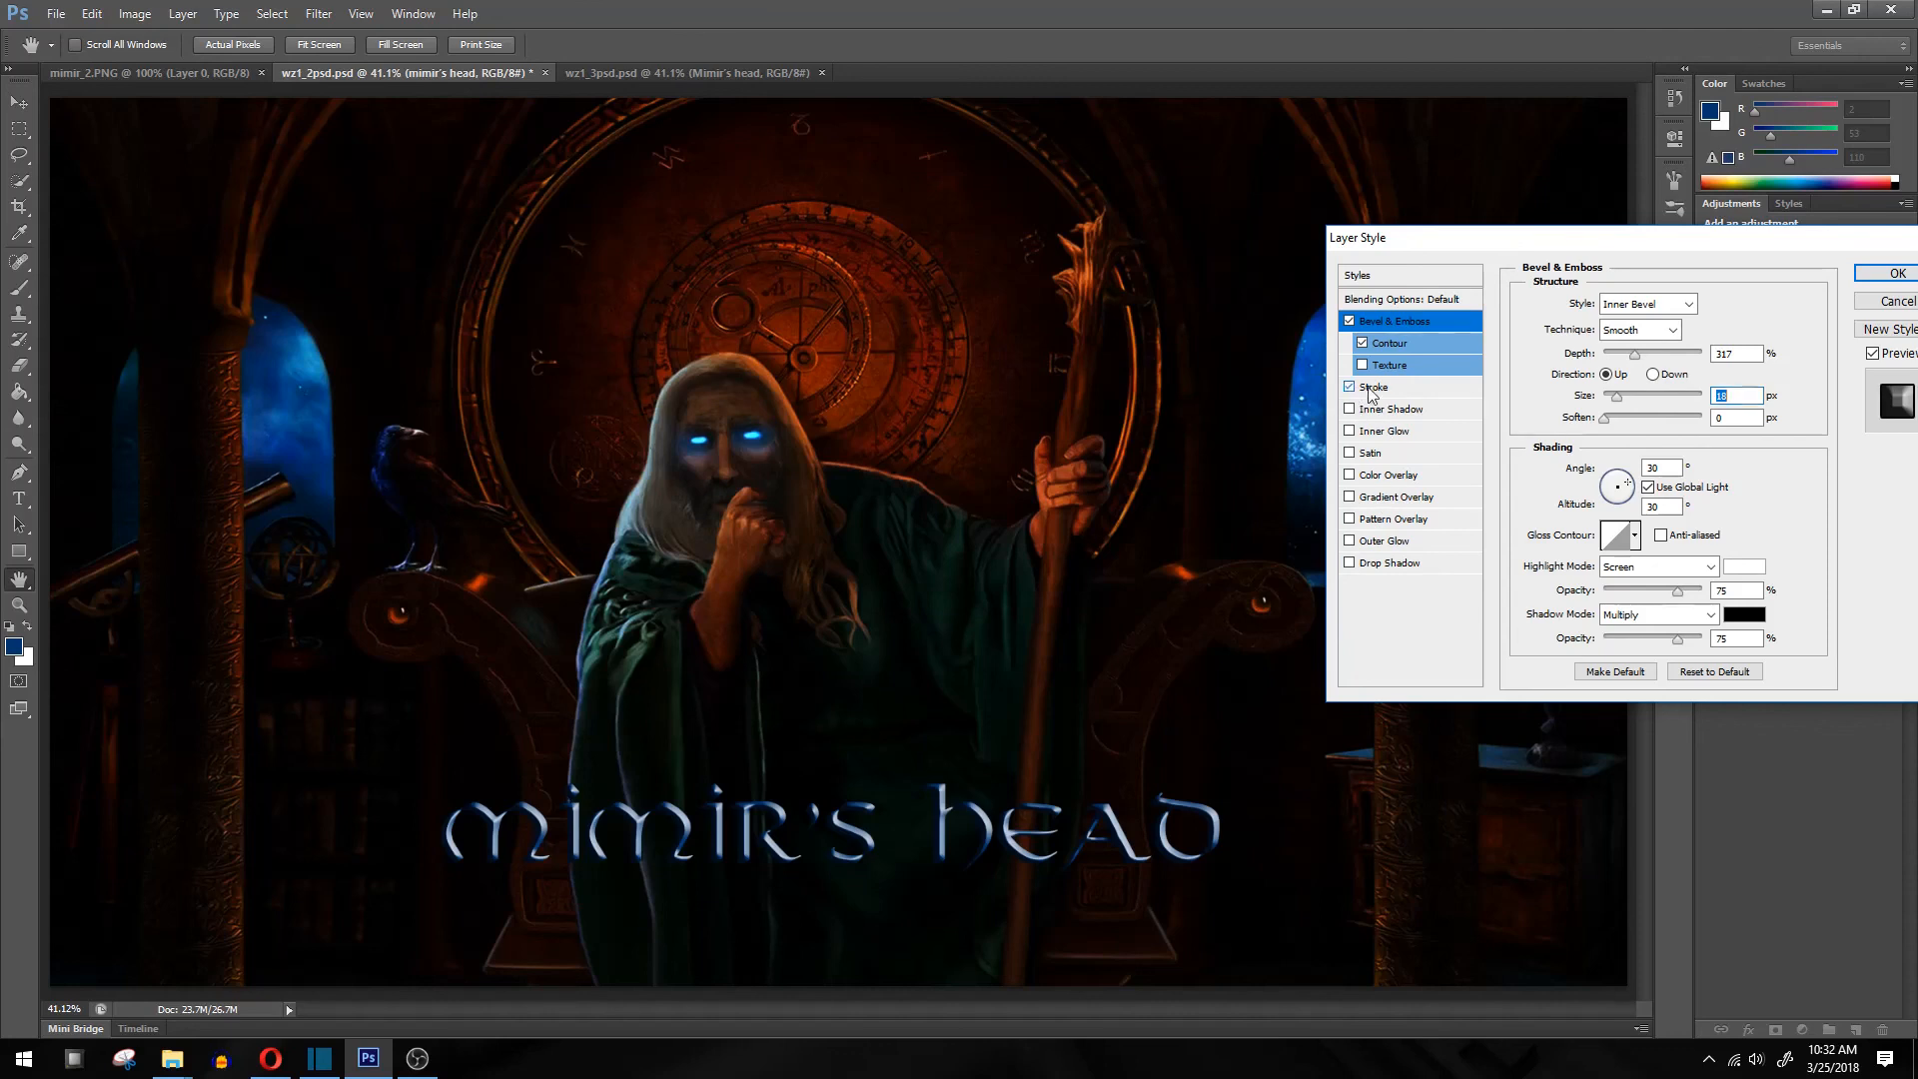
pyautogui.click(1419, 390)
pyautogui.moveTo(1598, 310); pyautogui.dragTo(1603, 316)
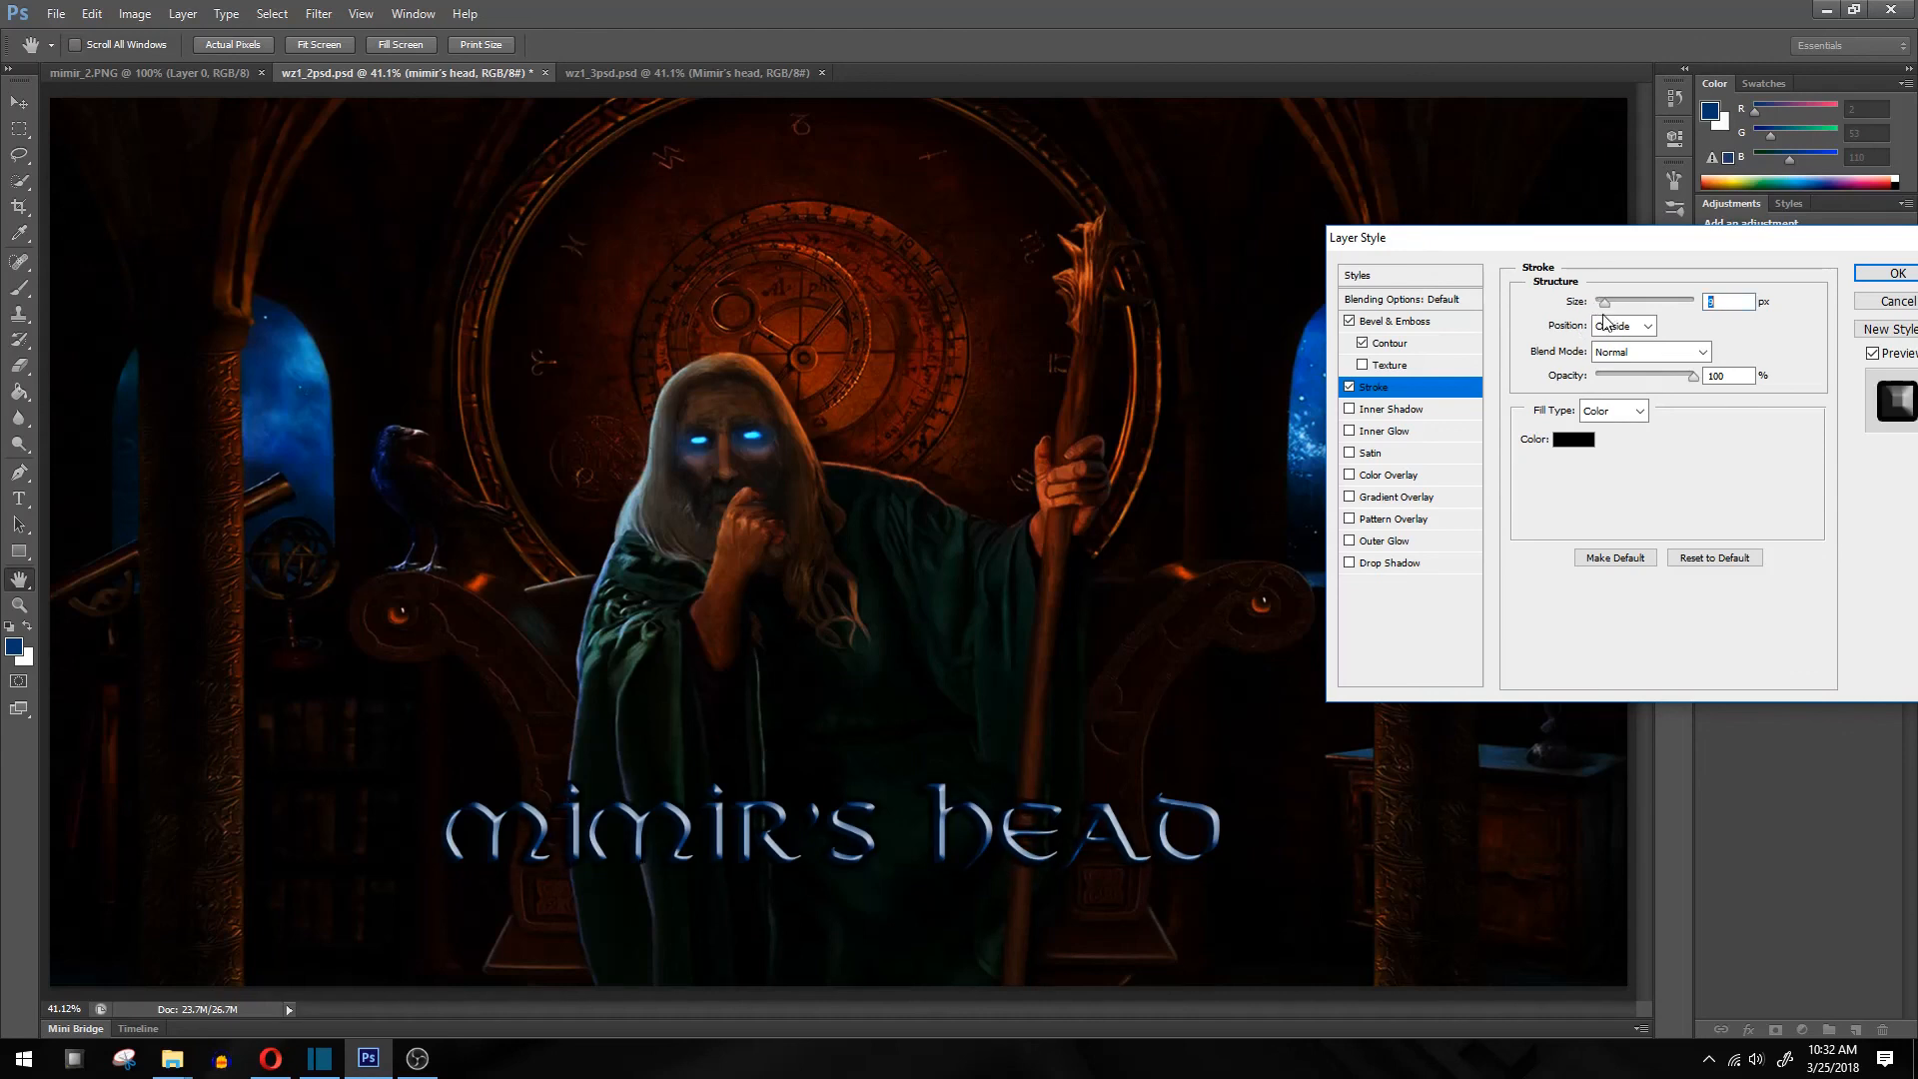
# Add a linear black-to-white gradient overlay at 90° to the title, leaving Color Overlay off
pyautogui.click(1350, 497)
pyautogui.click(1393, 497)
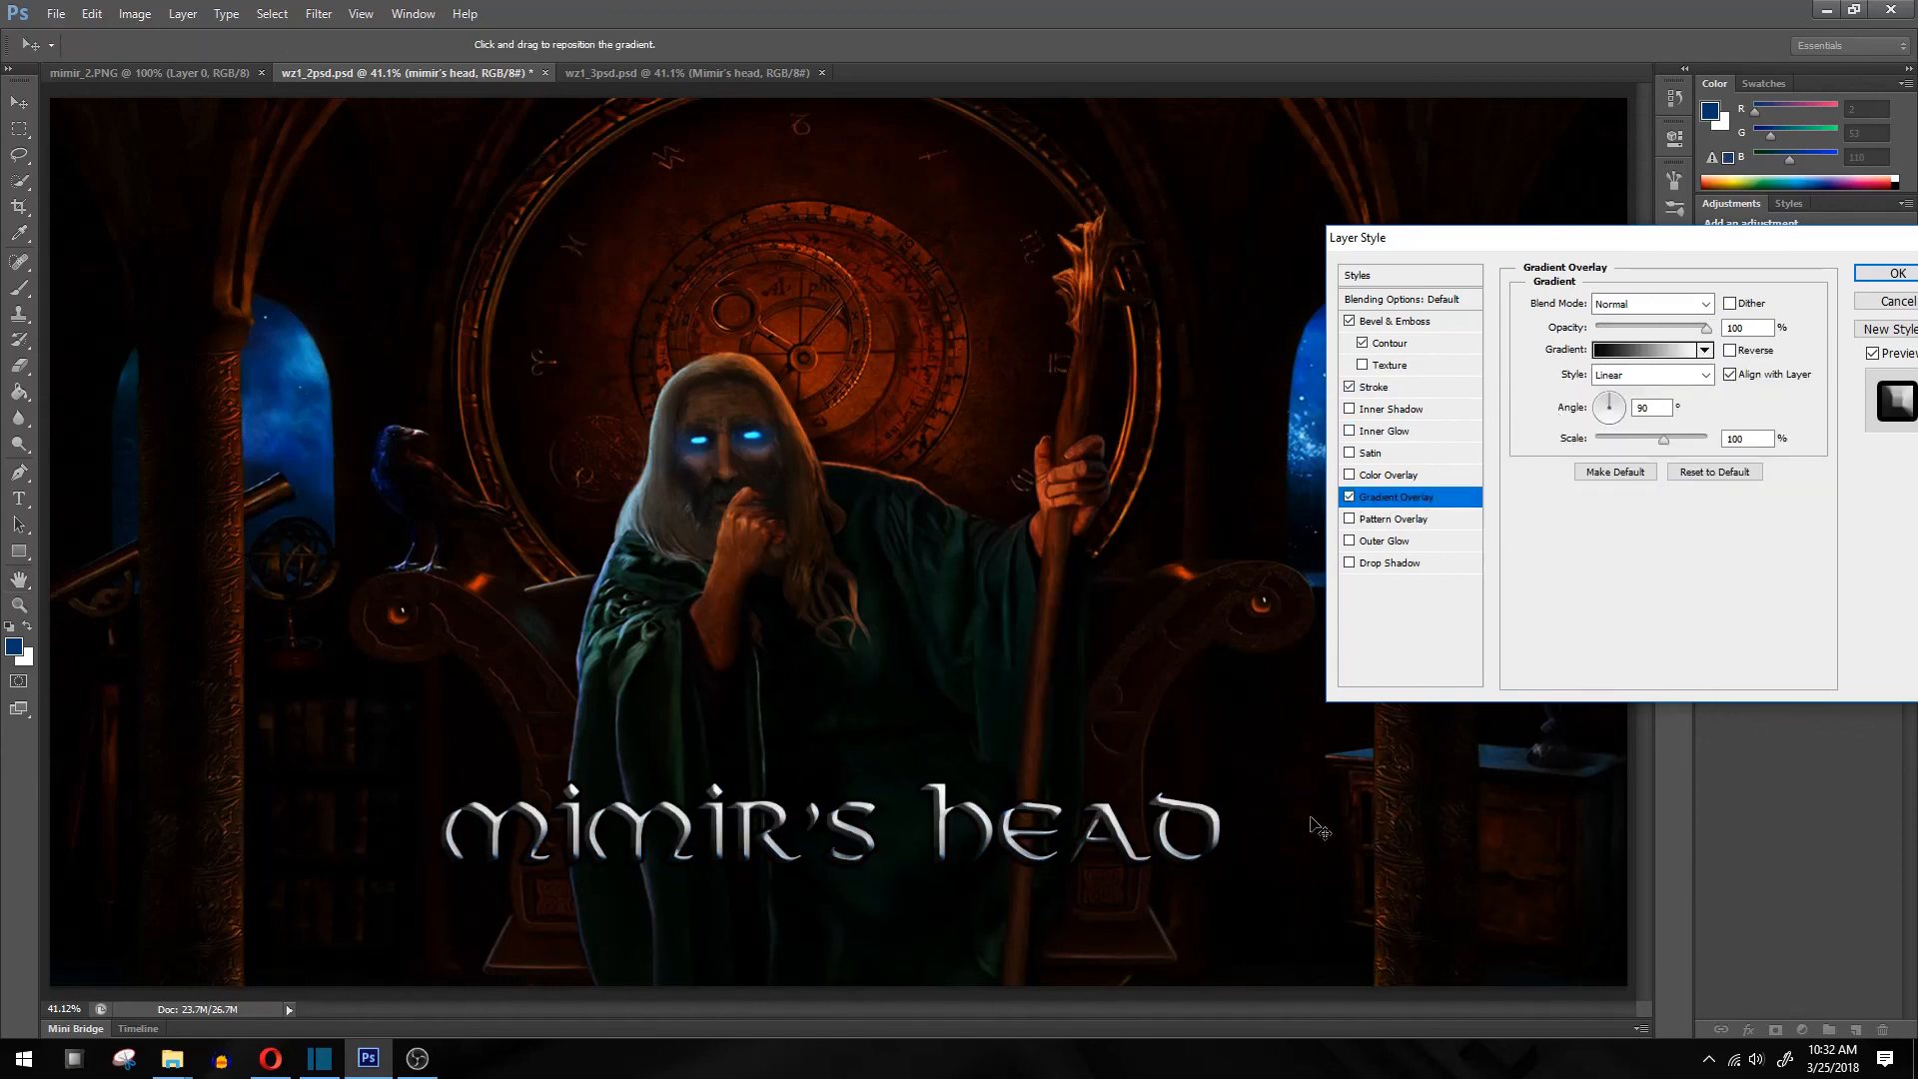
pyautogui.click(1350, 475)
pyautogui.click(1349, 475)
pyautogui.moveTo(1665, 439)
pyautogui.mouseDown()
pyautogui.moveTo(1687, 448)
pyautogui.moveTo(1646, 439)
pyautogui.moveTo(1668, 439)
pyautogui.mouseUp()
# Add a wide, soft pale-yellow outer glow to the title in Screen mode with 31% opacity
pyautogui.click(1349, 540)
pyautogui.click(1386, 548)
pyautogui.moveTo(1602, 483); pyautogui.dragTo(1627, 490)
pyautogui.moveTo(1670, 336); pyautogui.dragTo(1626, 331)
pyautogui.moveTo(1622, 476); pyautogui.dragTo(1628, 475)
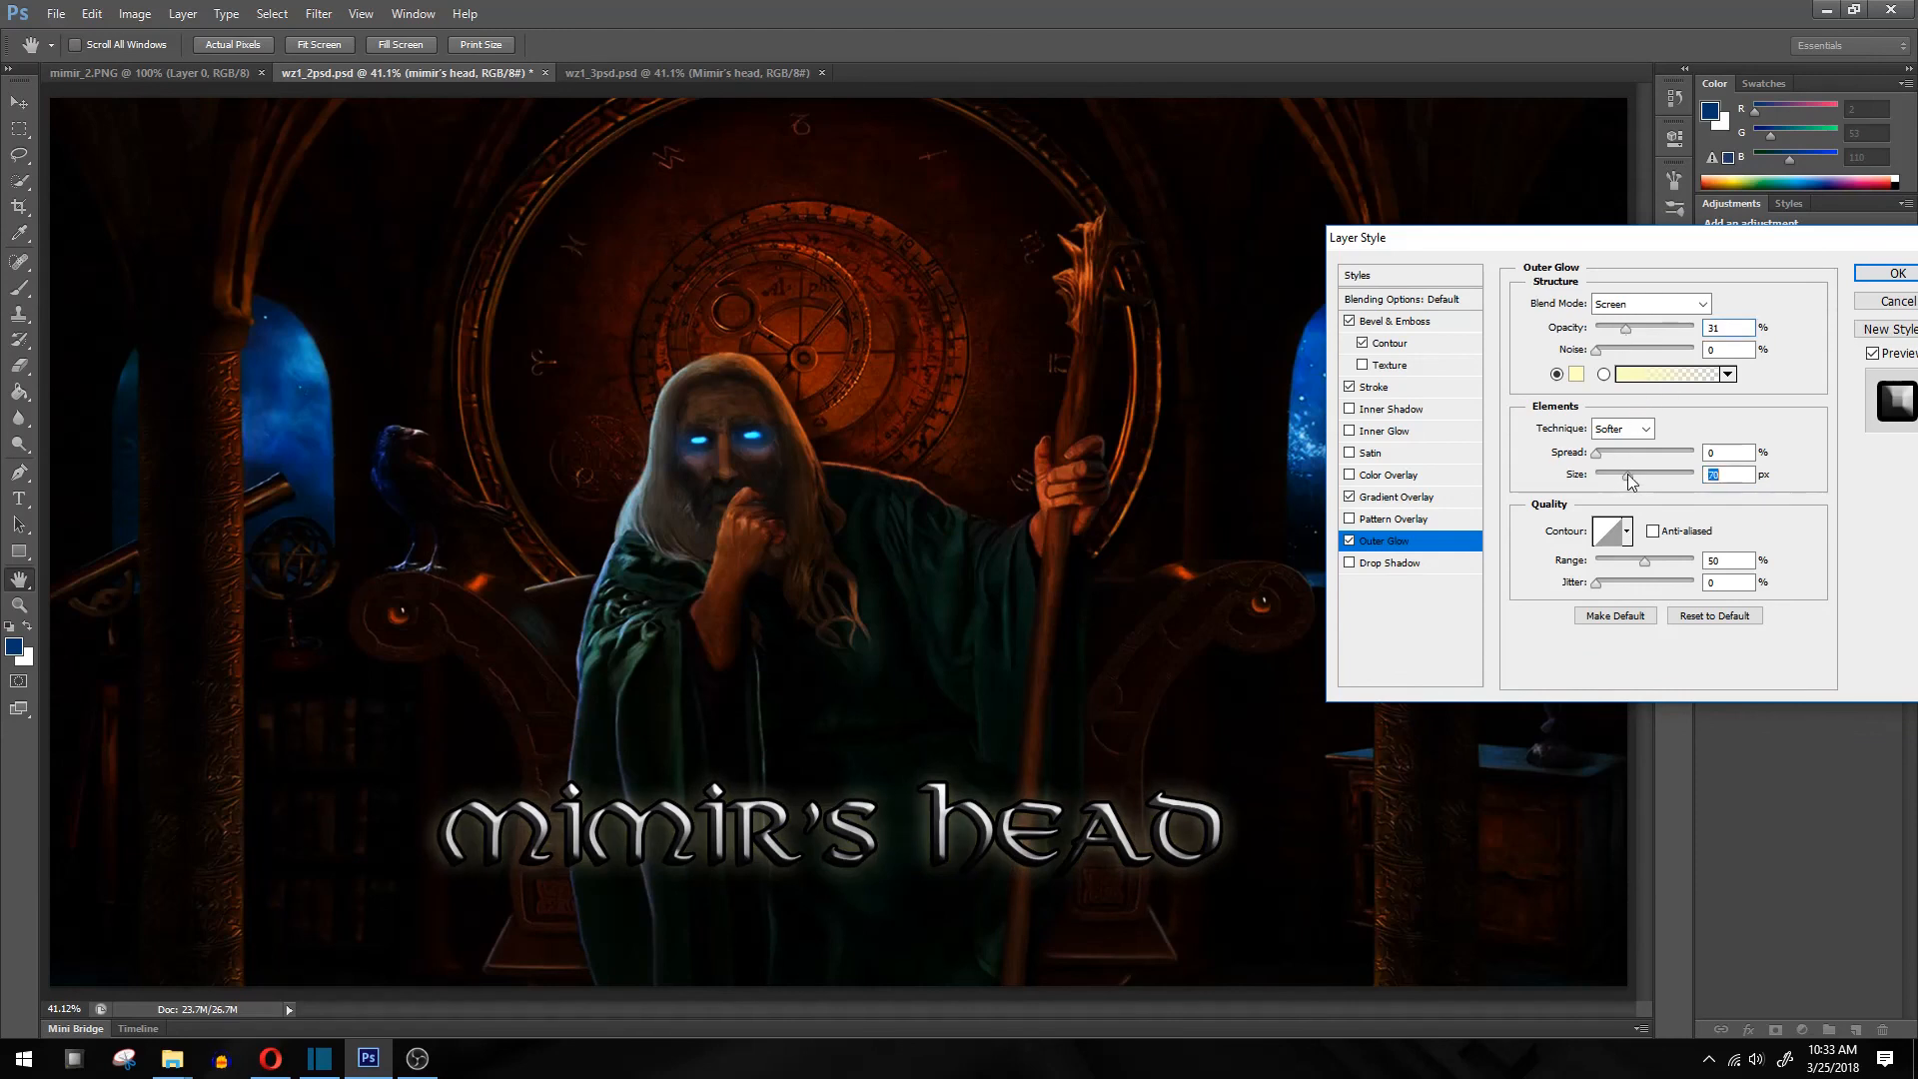
pyautogui.click(1728, 374)
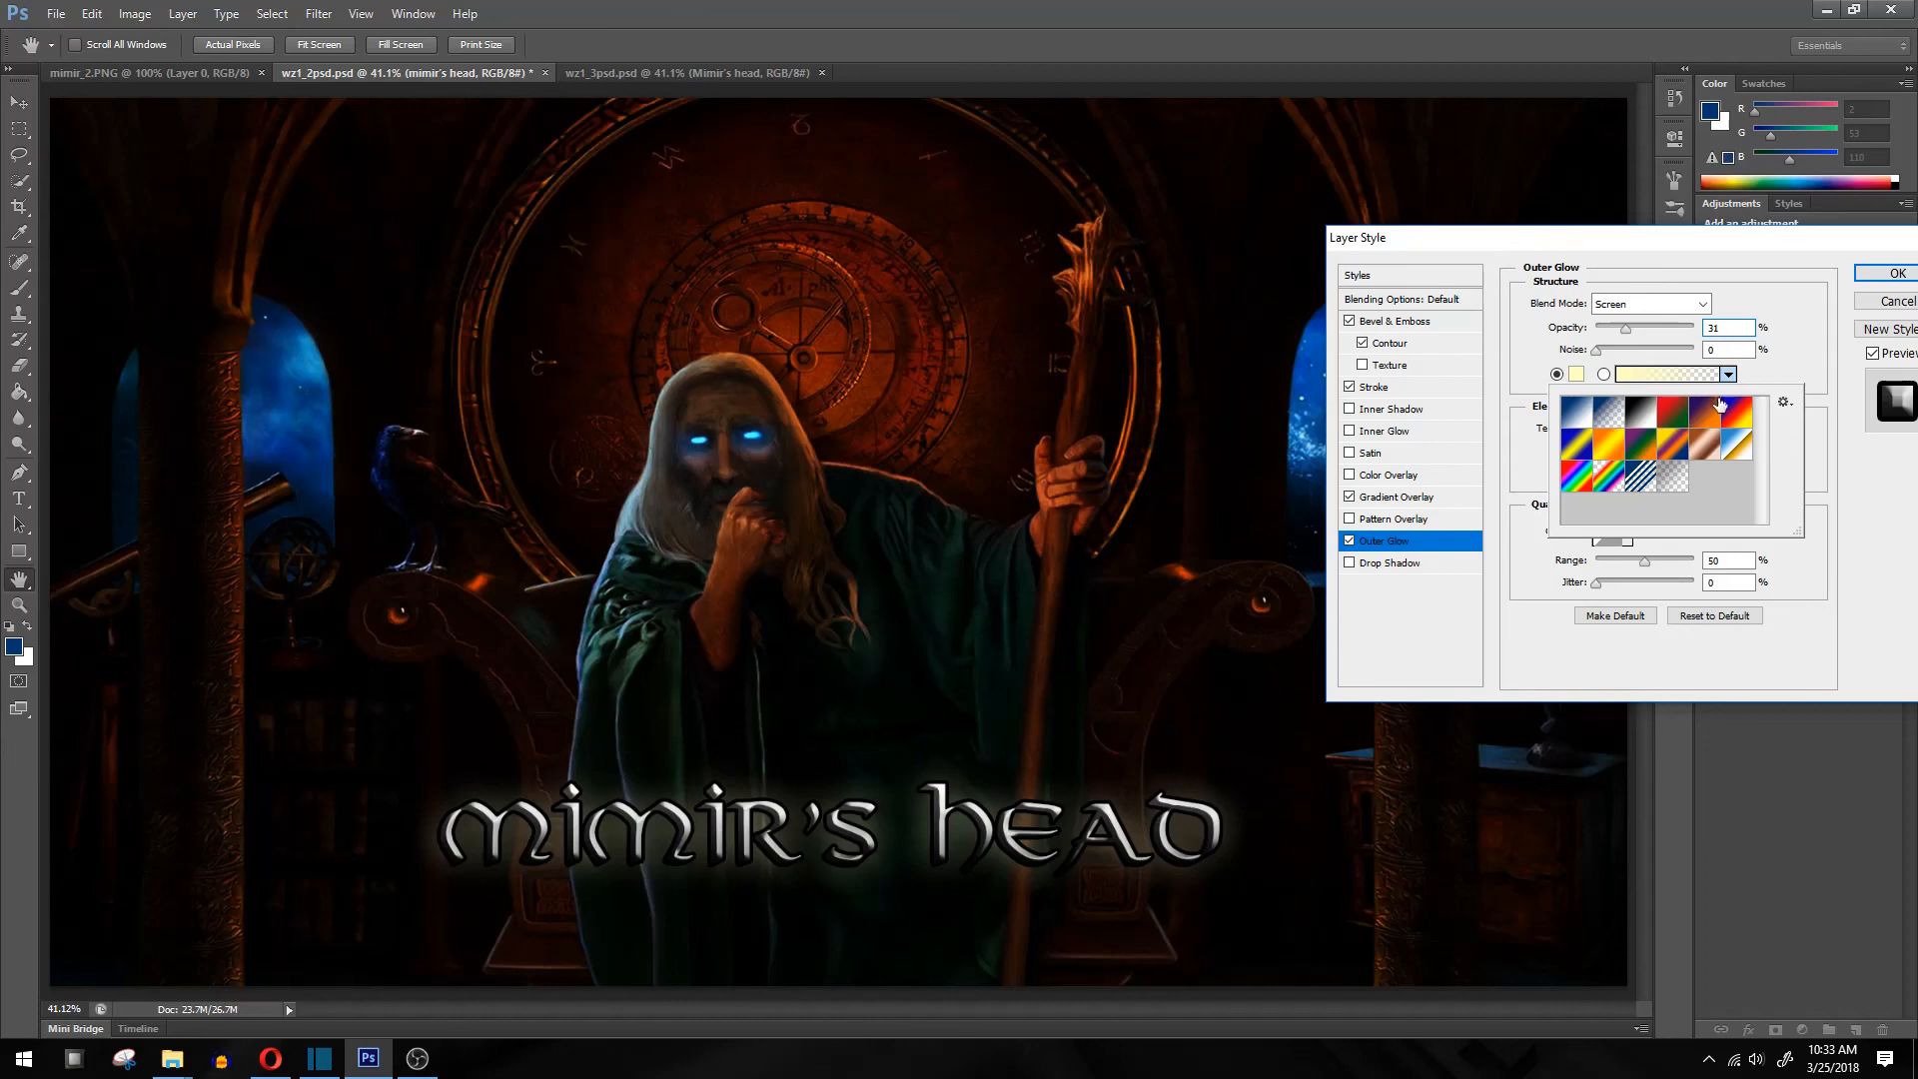
pyautogui.click(1741, 376)
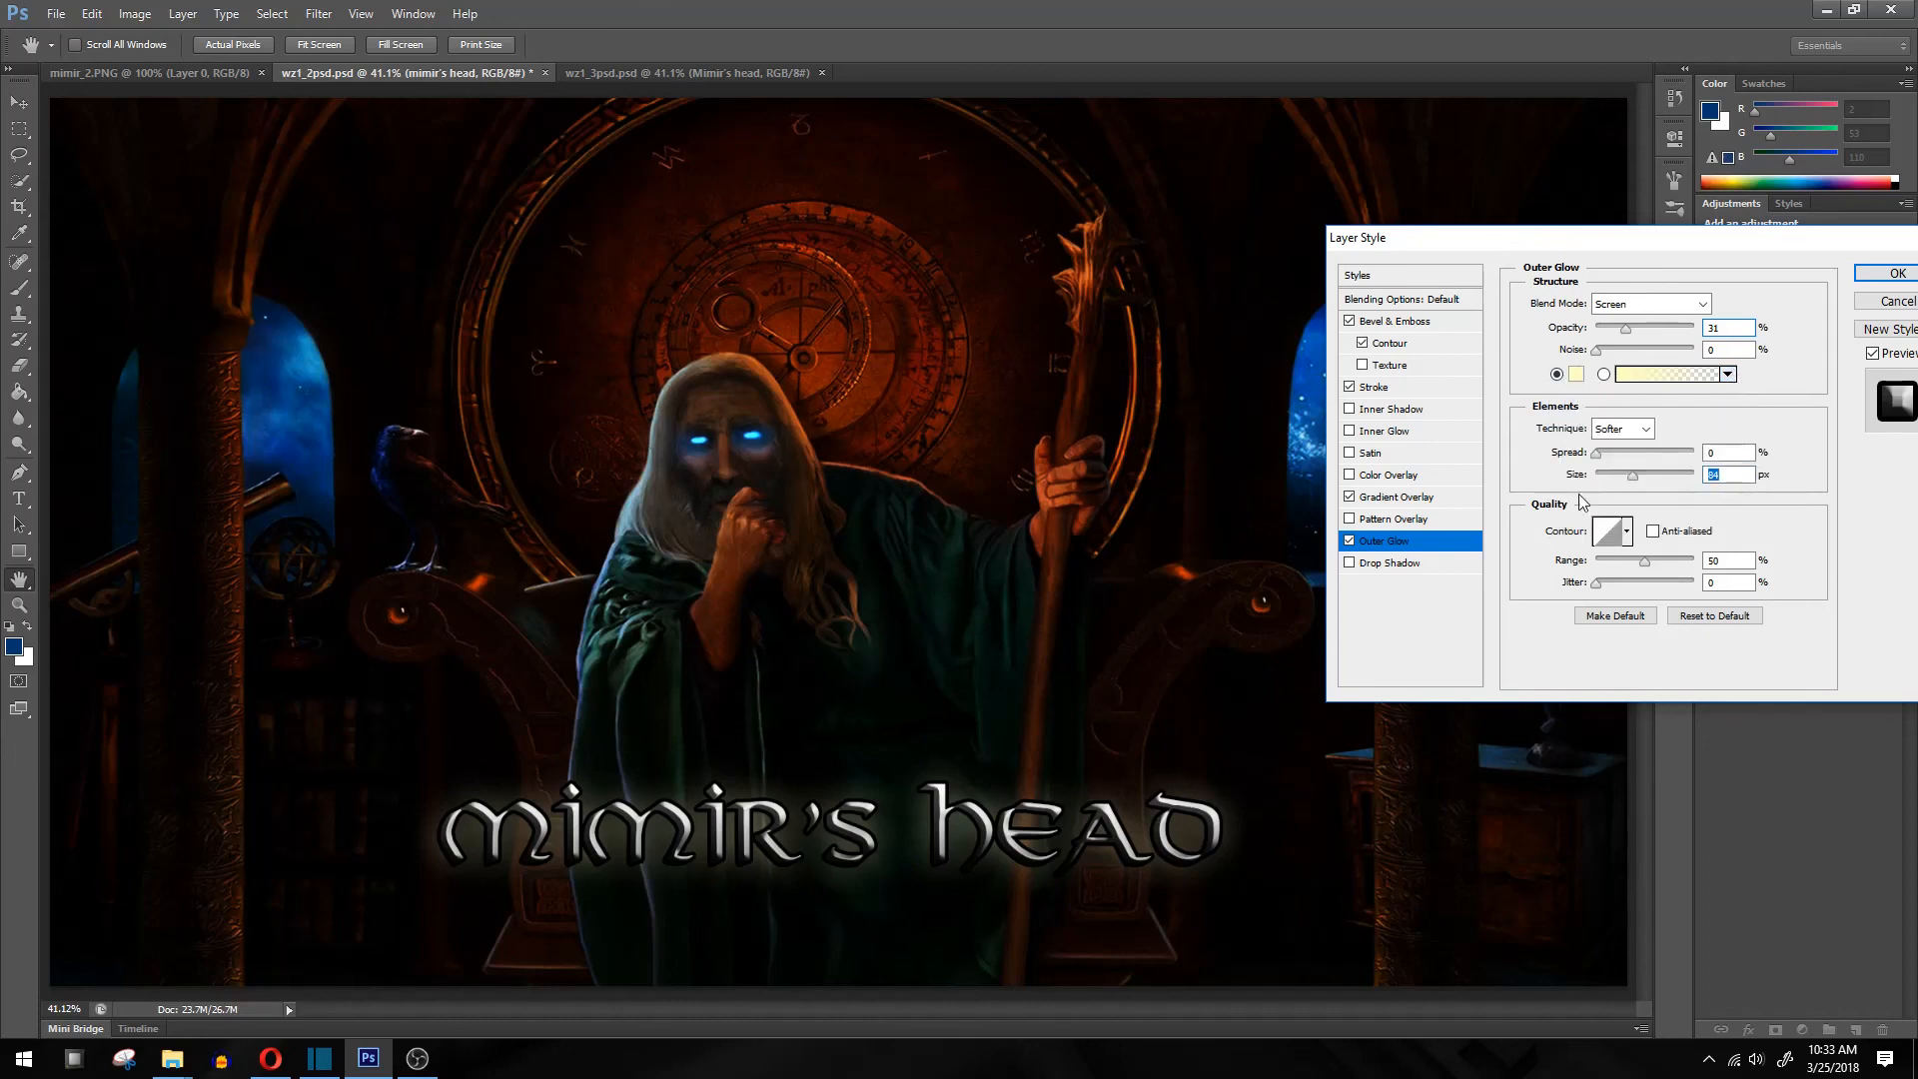
pyautogui.moveTo(1633, 476); pyautogui.dragTo(1662, 482)
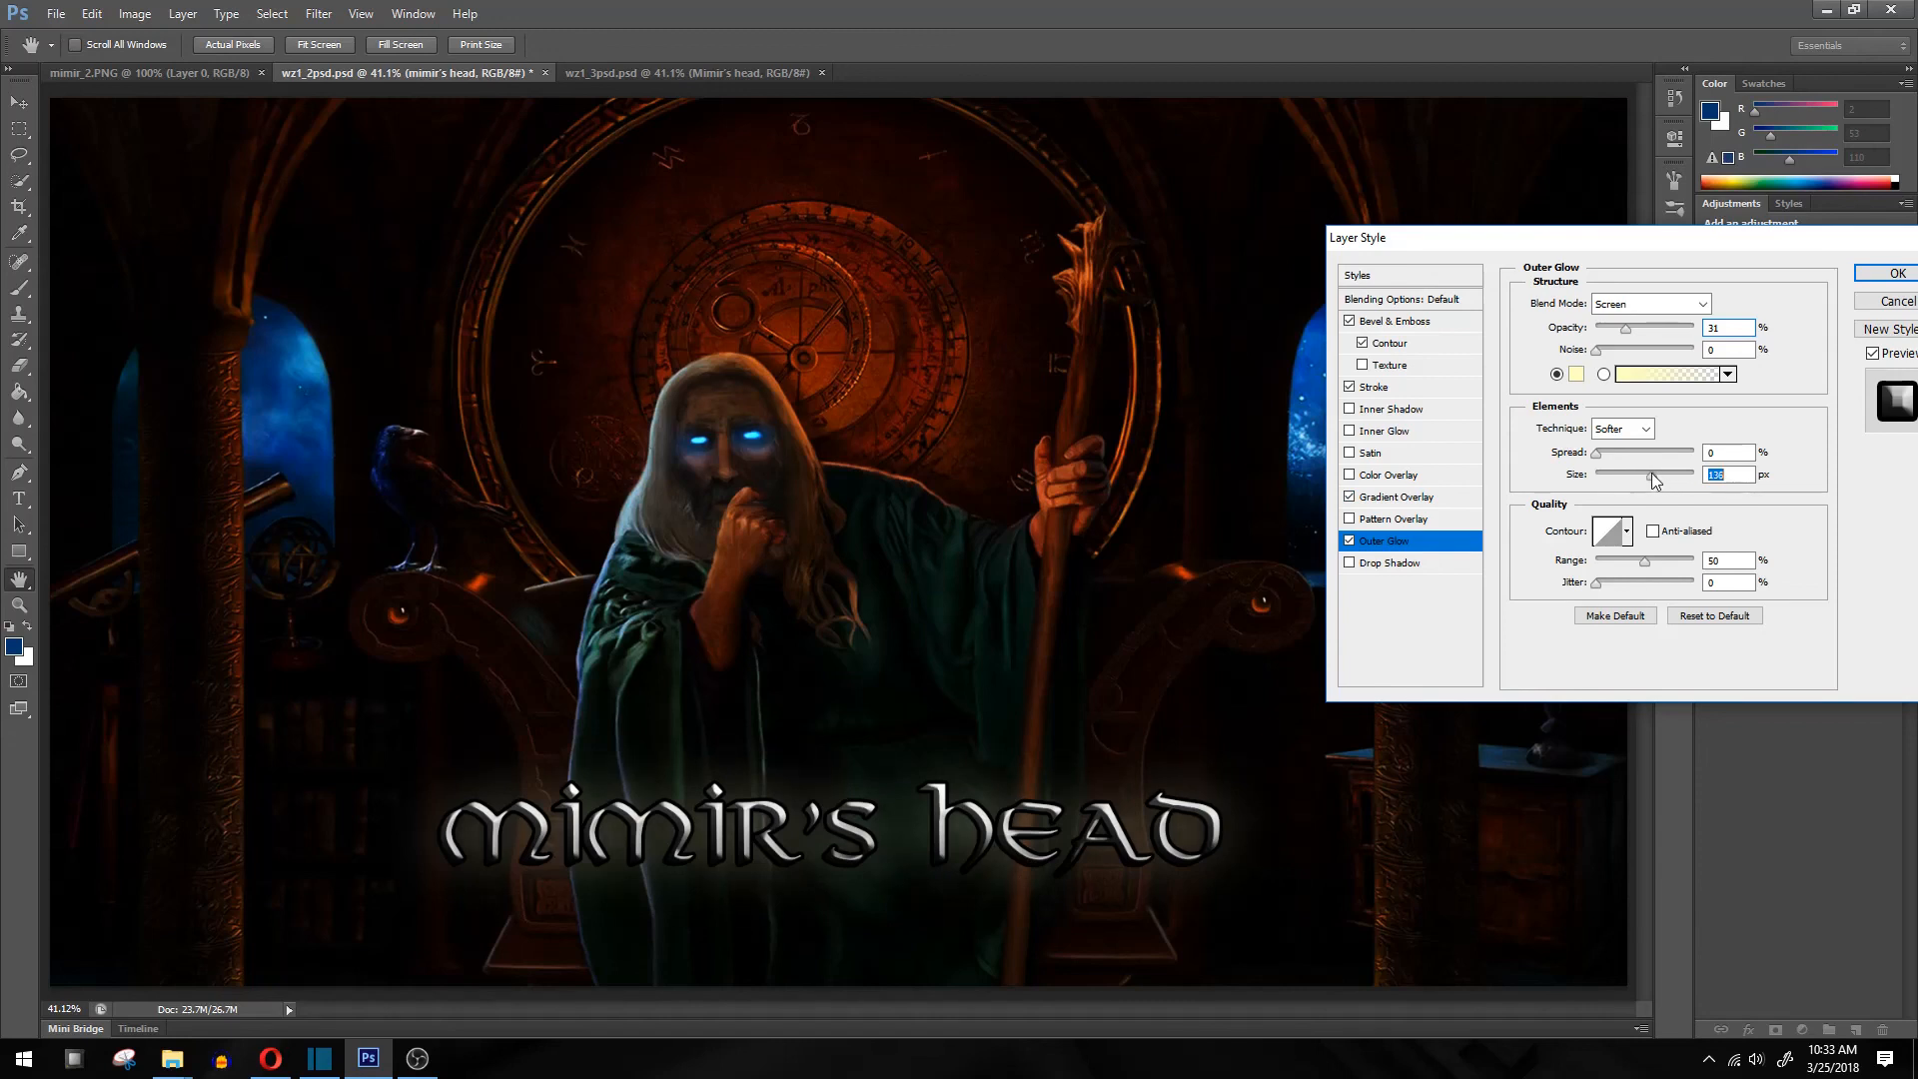
# Apply the layer effects and move the title slightly higher on the robe
pyautogui.click(1897, 273)
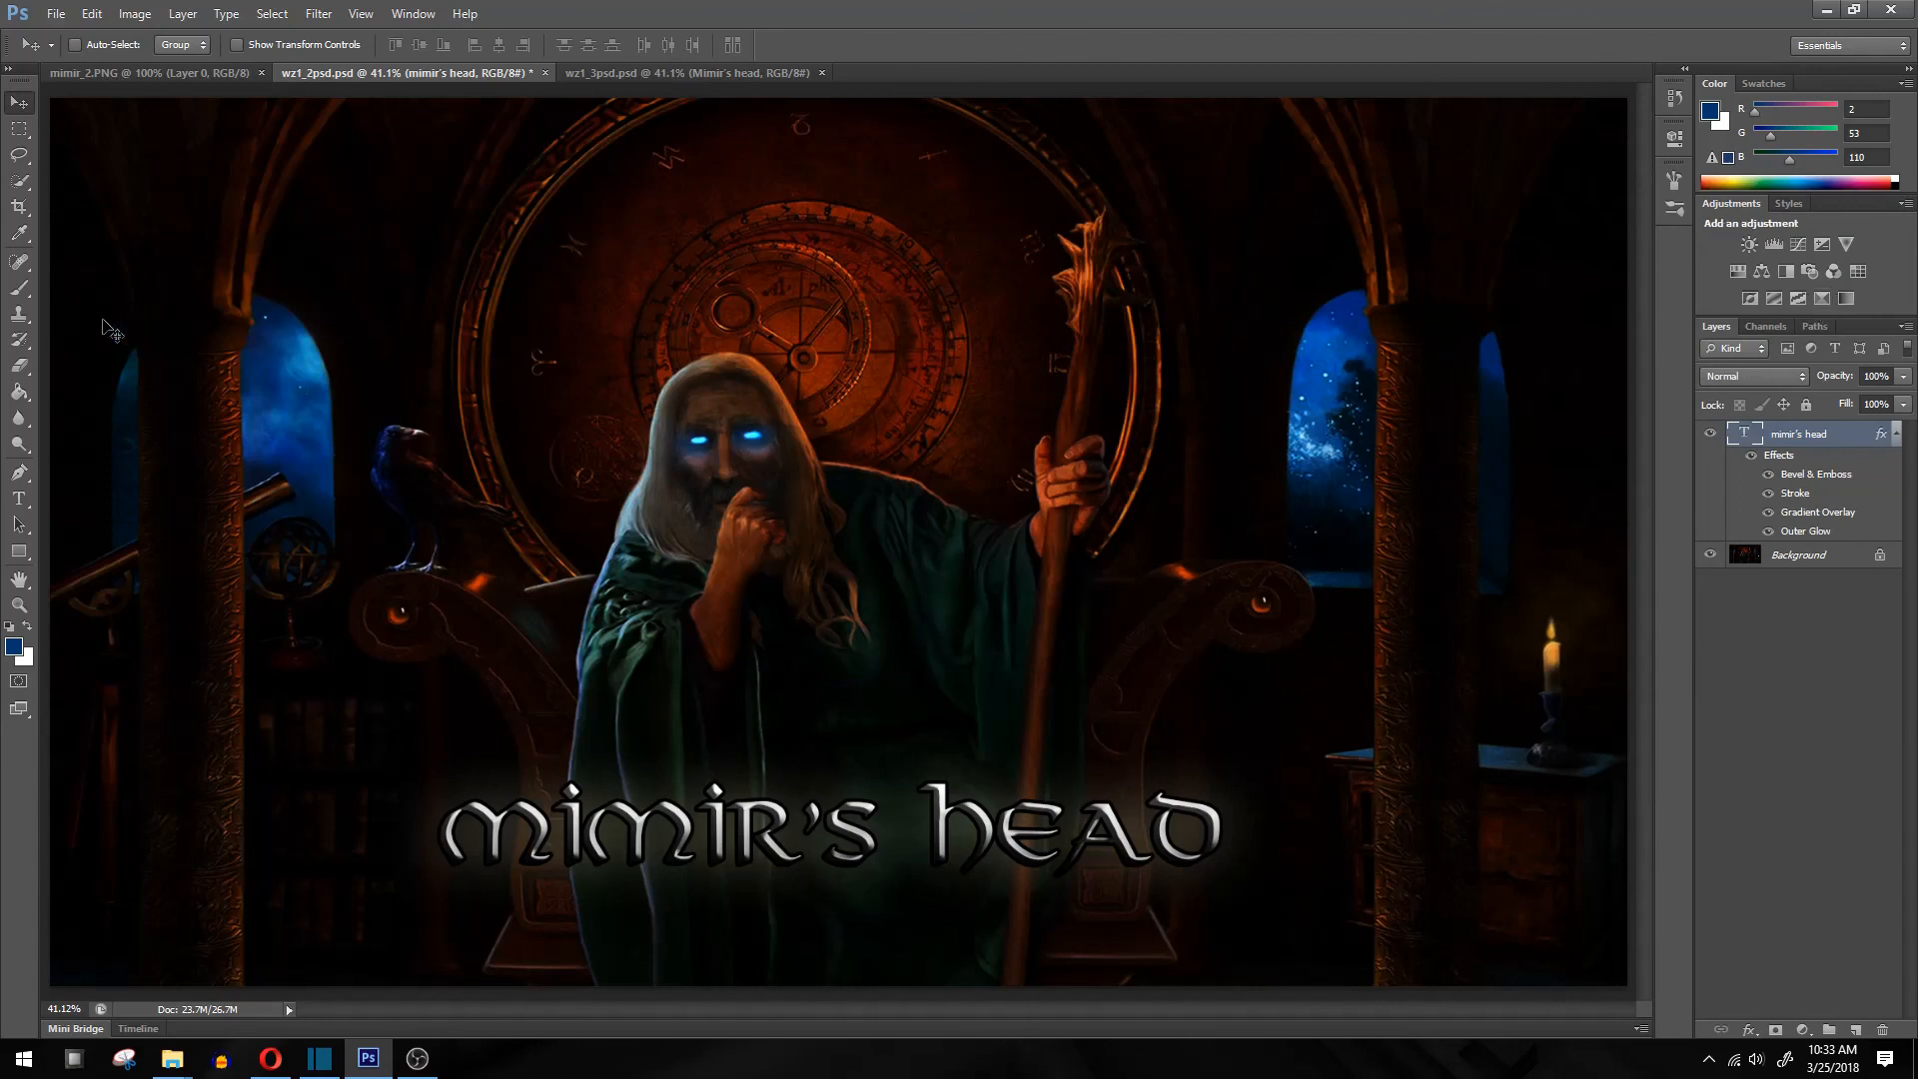
pyautogui.moveTo(1005, 729); pyautogui.dragTo(994, 699)
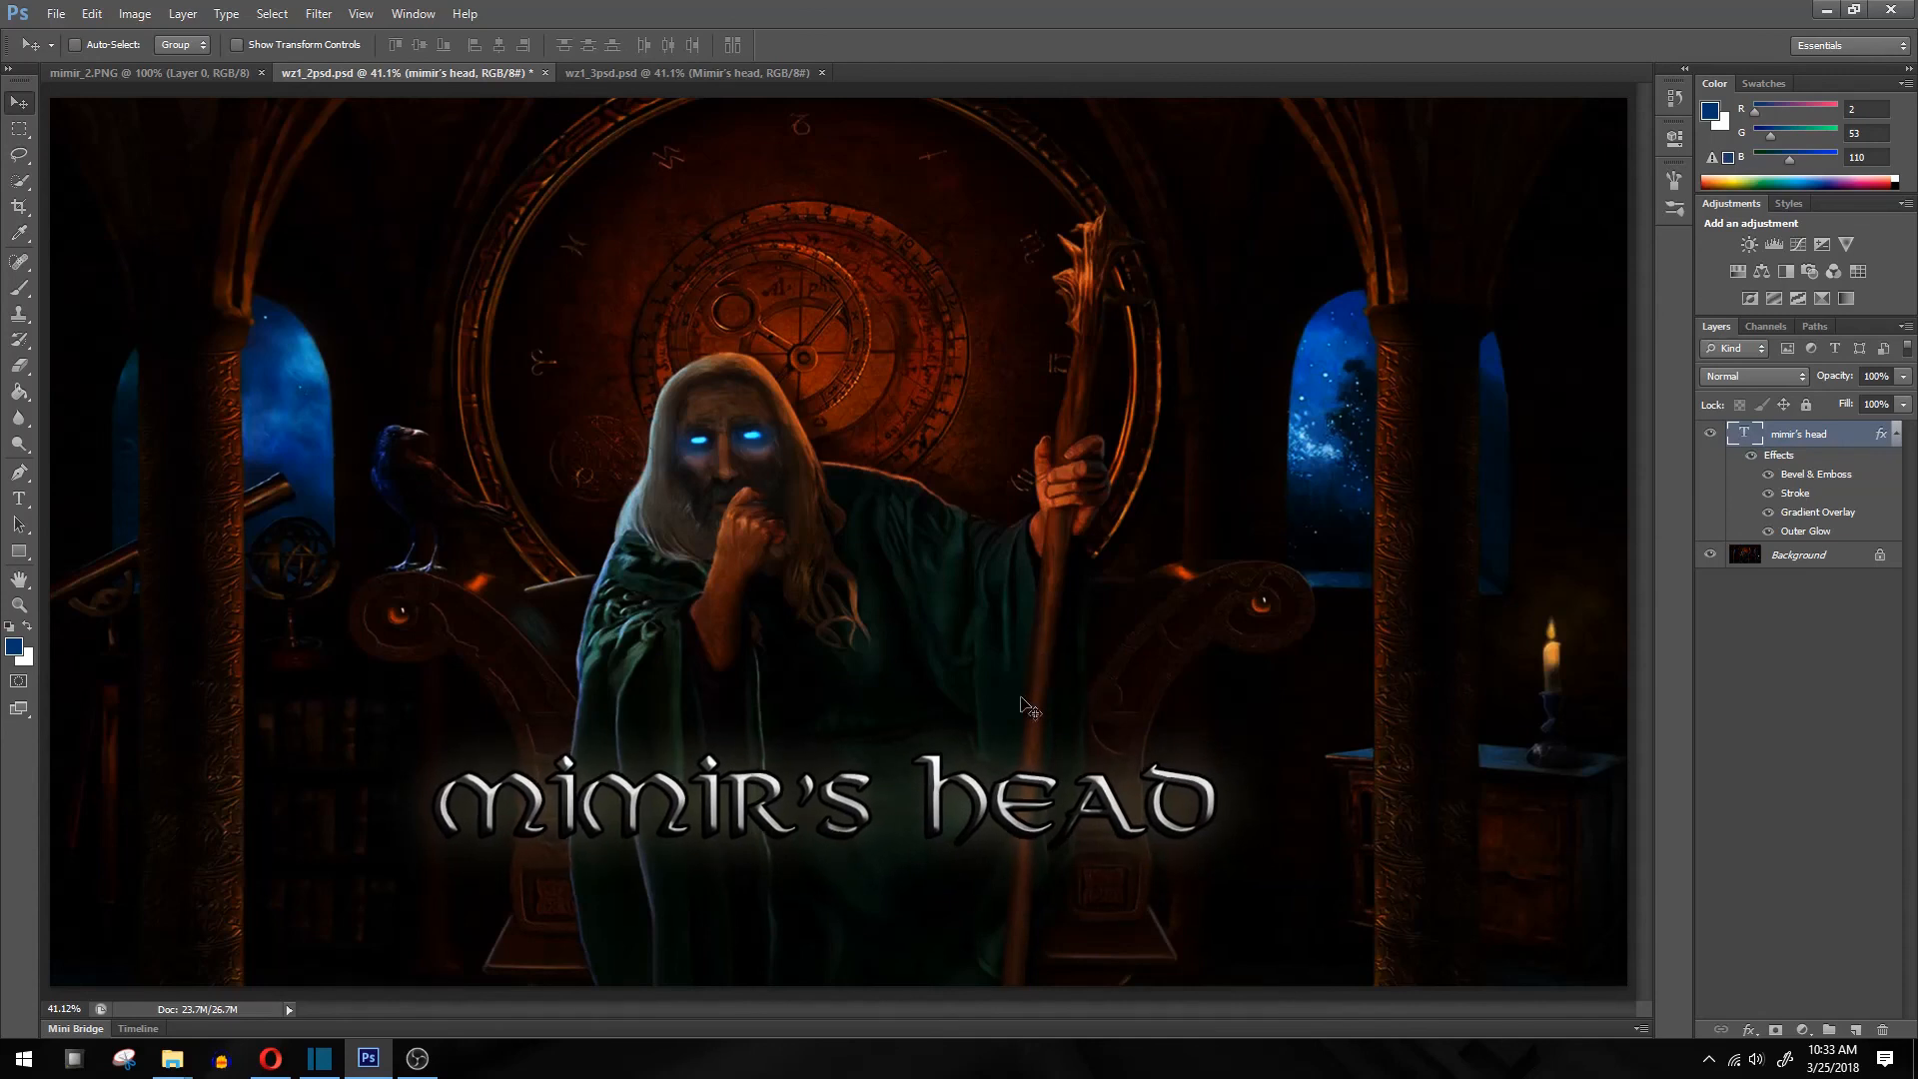
pyautogui.rightClick(1014, 570)
# Examine the styled title in the full scene at 50%, 33.3% and 25% magnification
pyautogui.click(20, 605)
pyautogui.click(22, 606)
pyautogui.rightClick(647, 534)
pyautogui.click(707, 550)
pyautogui.click(735, 552)
pyautogui.rightClick(759, 564)
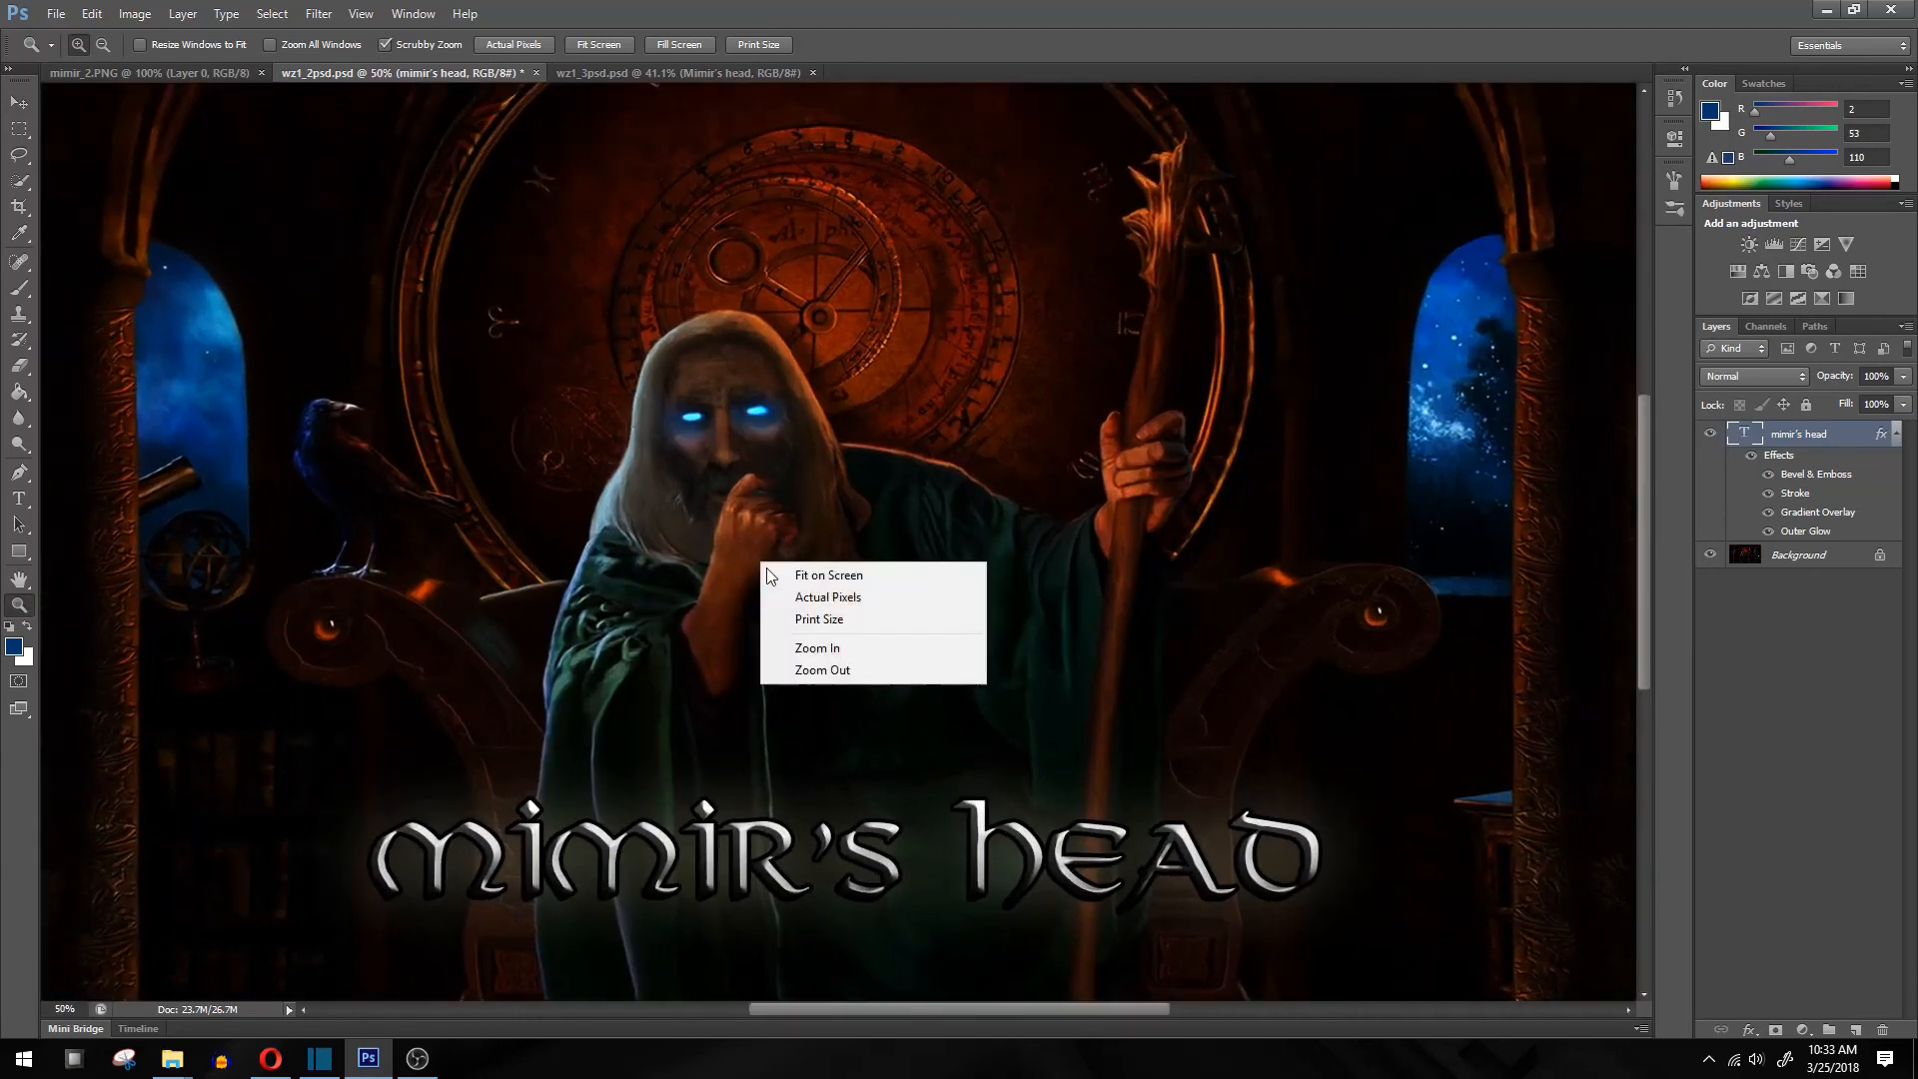
pyautogui.click(804, 672)
pyautogui.rightClick(774, 569)
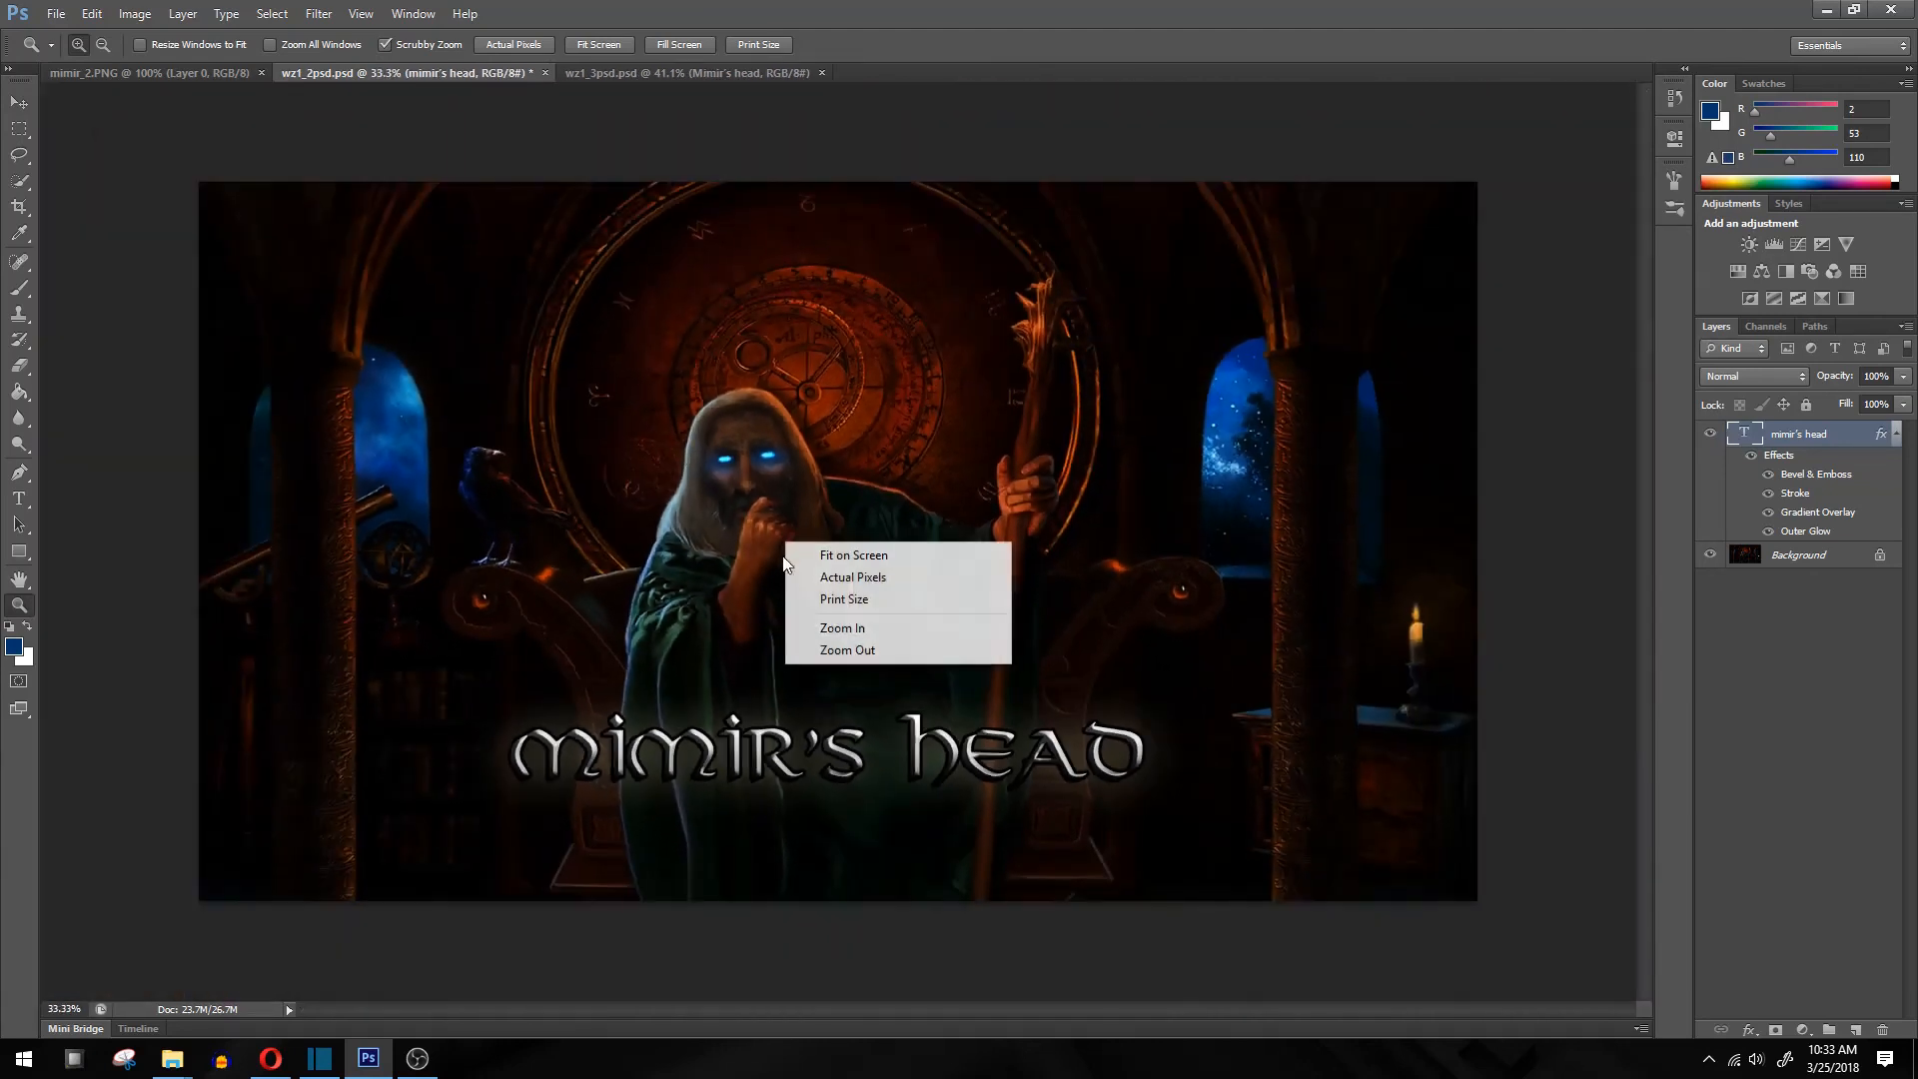
pyautogui.click(827, 651)
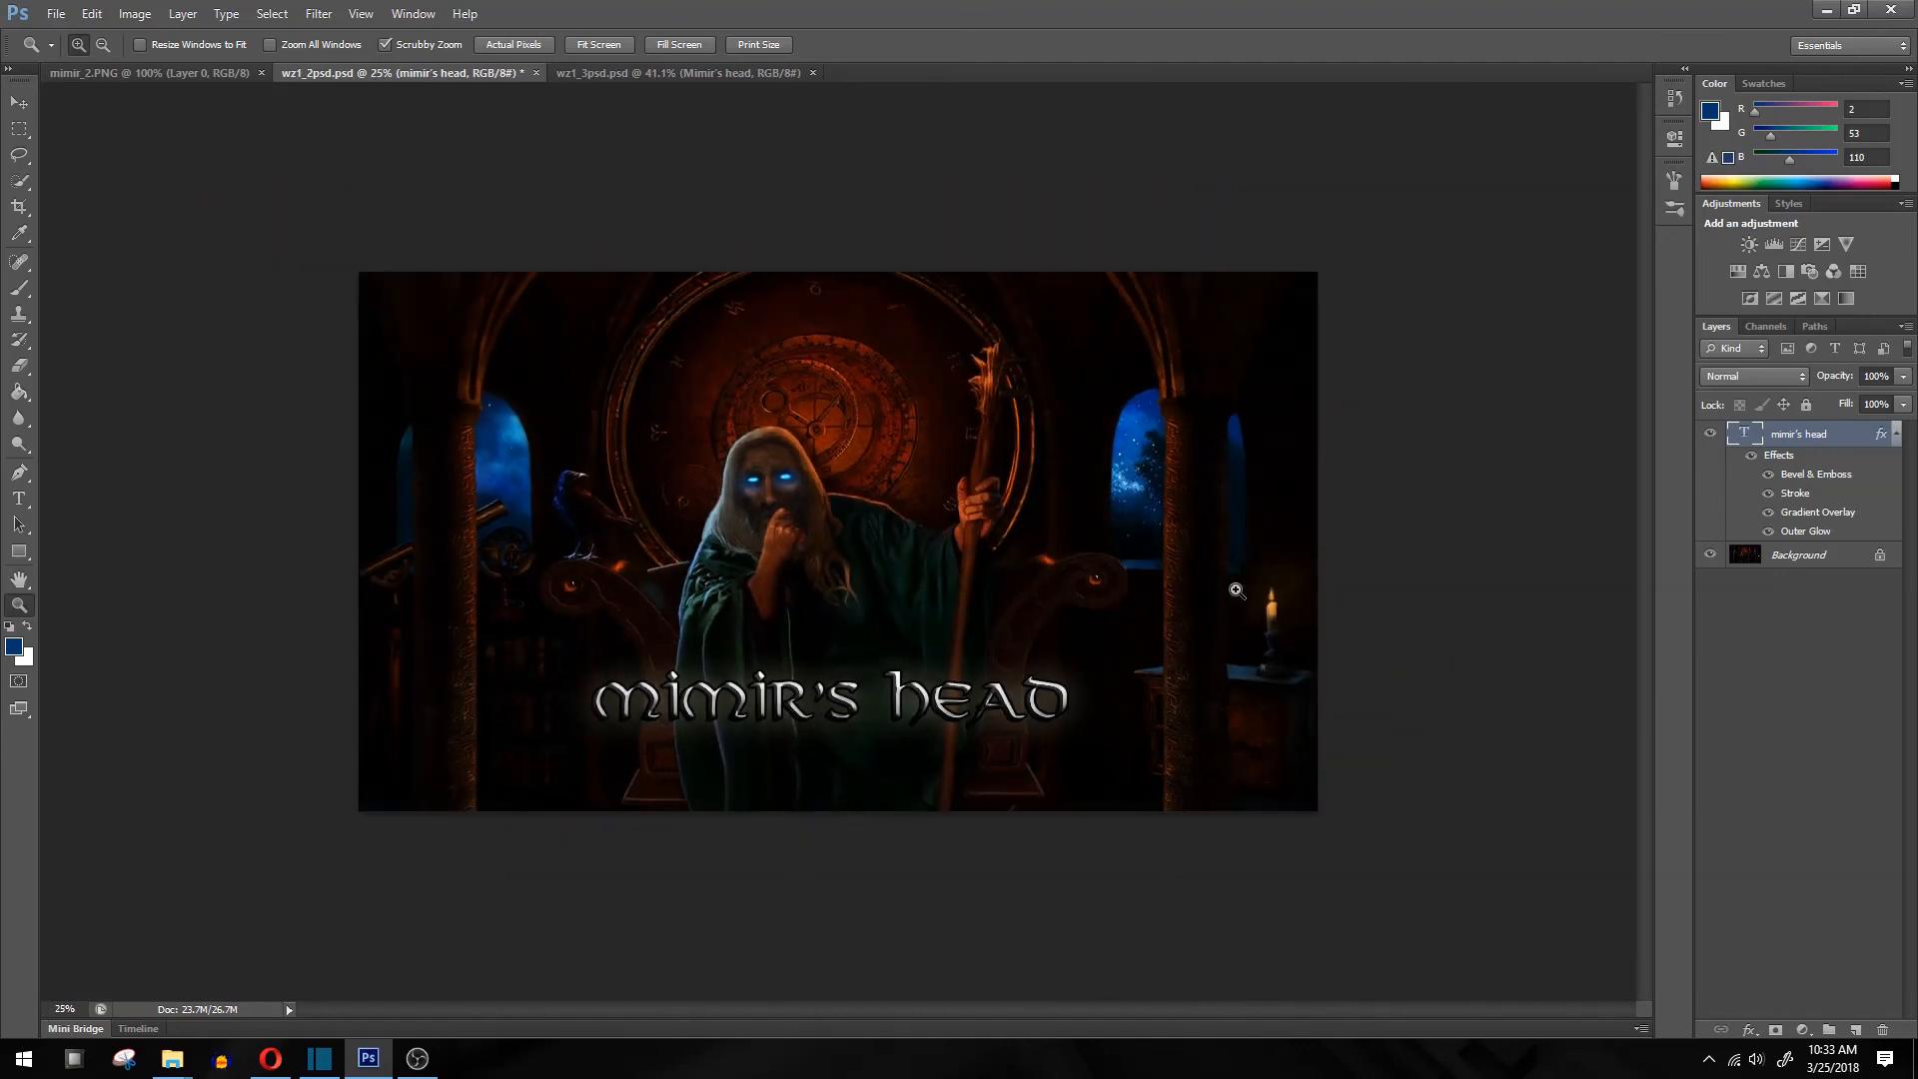
# Compare the title styling and eye glow with the finished version in wz1_3psd.psd at 25% magnification
pyautogui.click(638, 71)
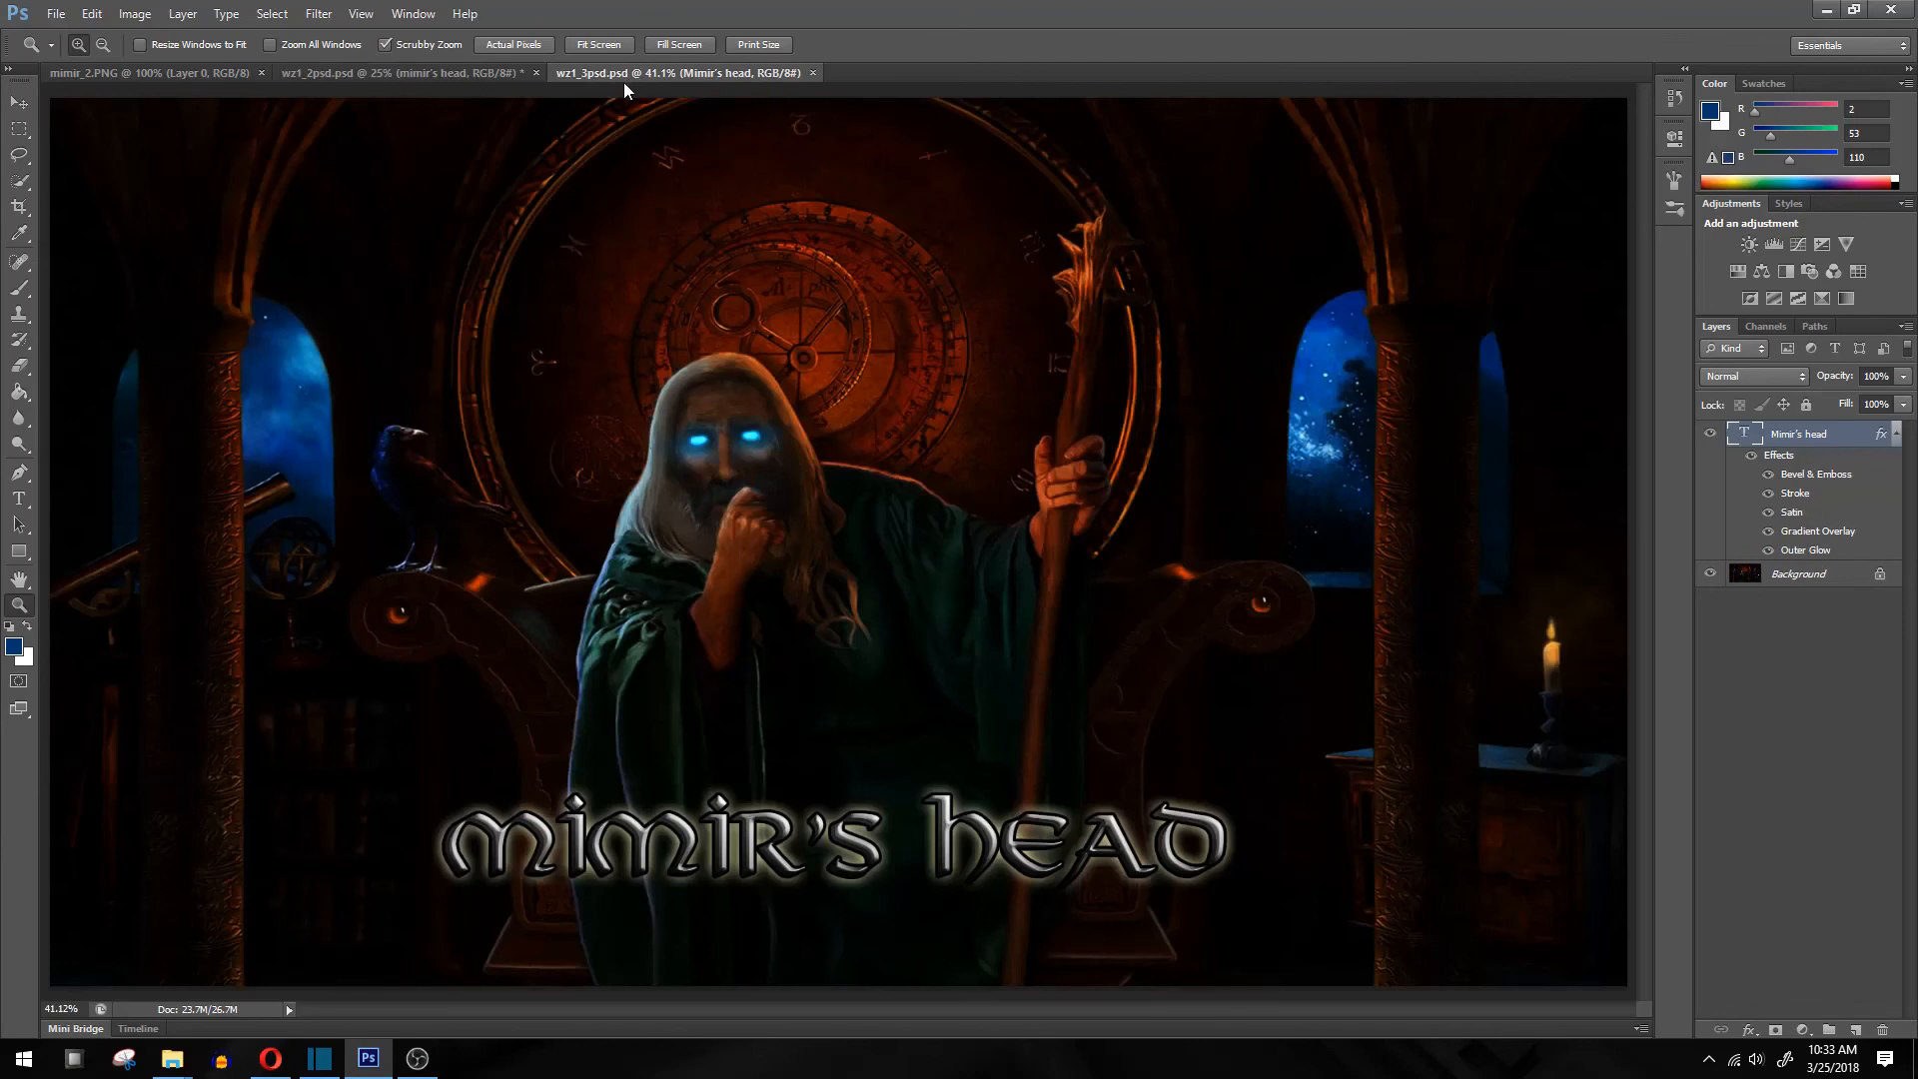
pyautogui.rightClick(721, 530)
pyautogui.click(775, 628)
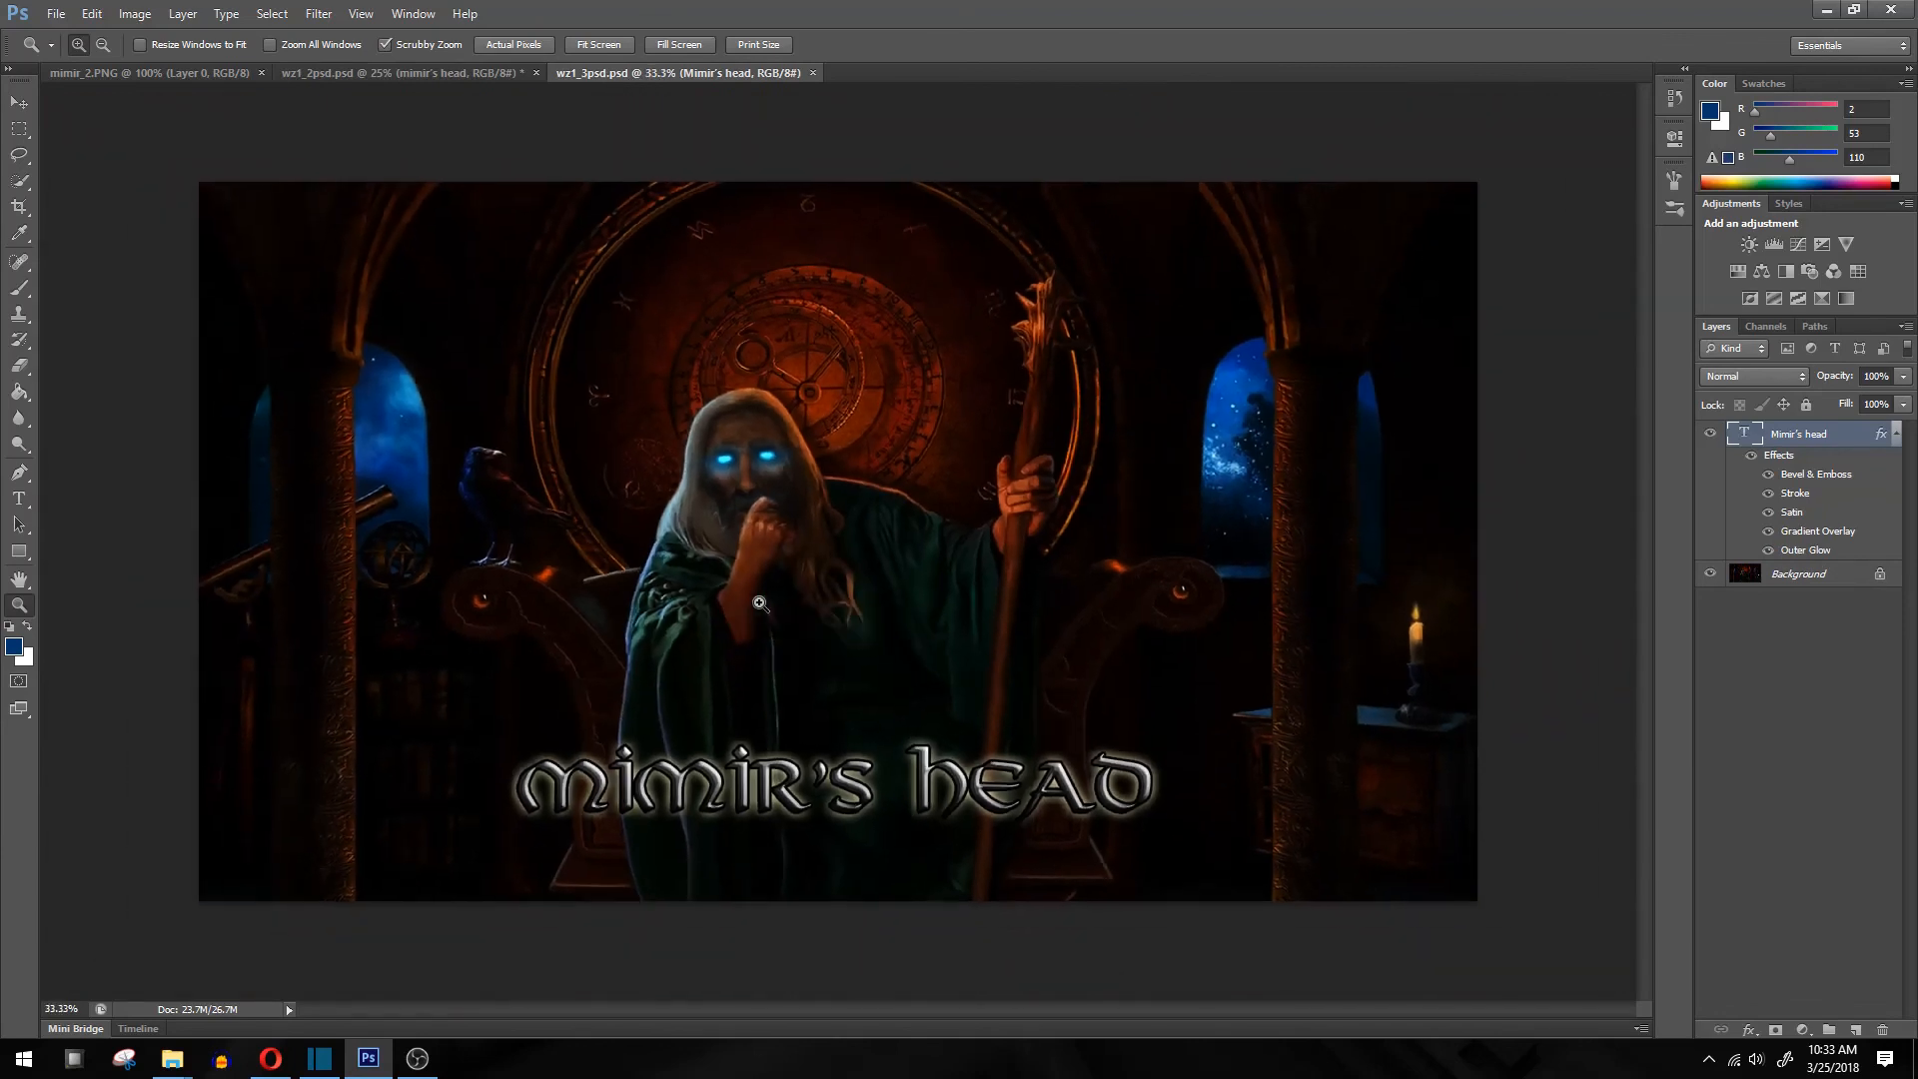
pyautogui.rightClick(748, 593)
pyautogui.click(789, 699)
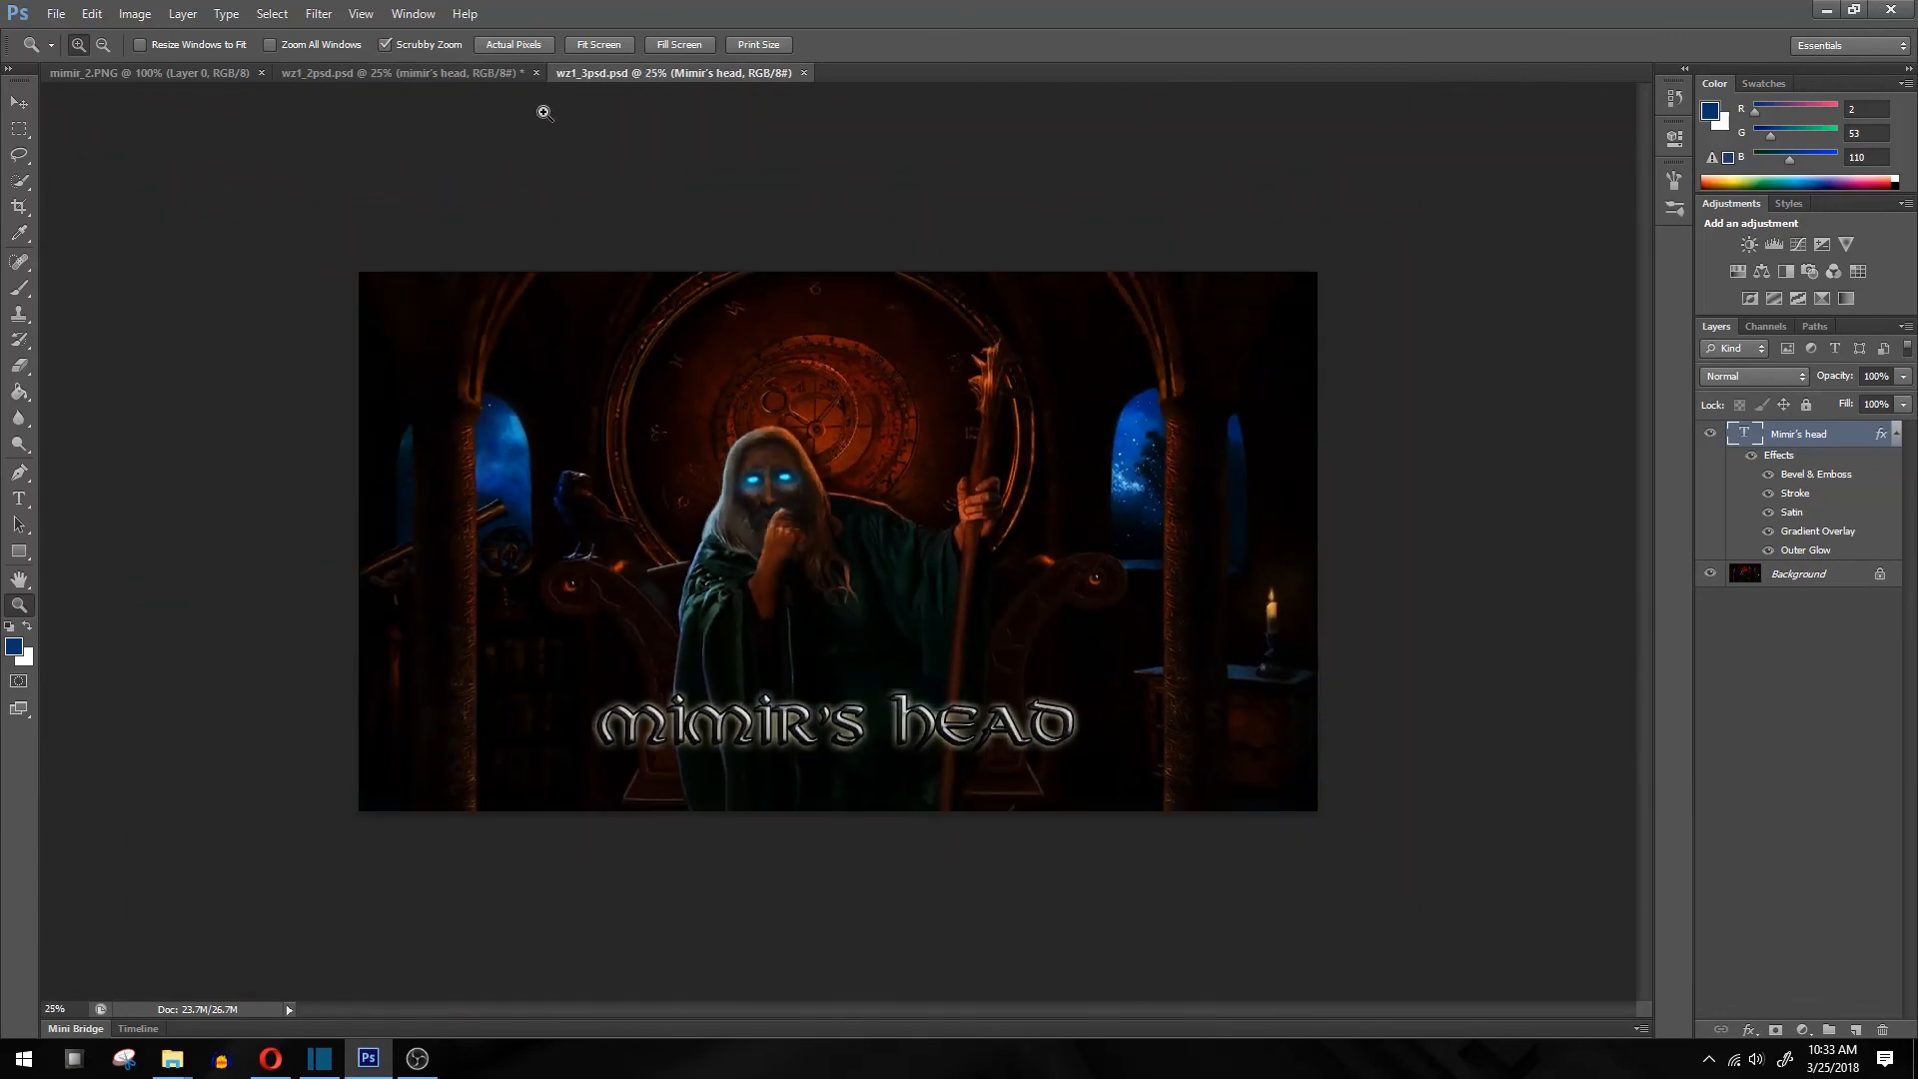
pyautogui.click(478, 78)
pyautogui.click(594, 73)
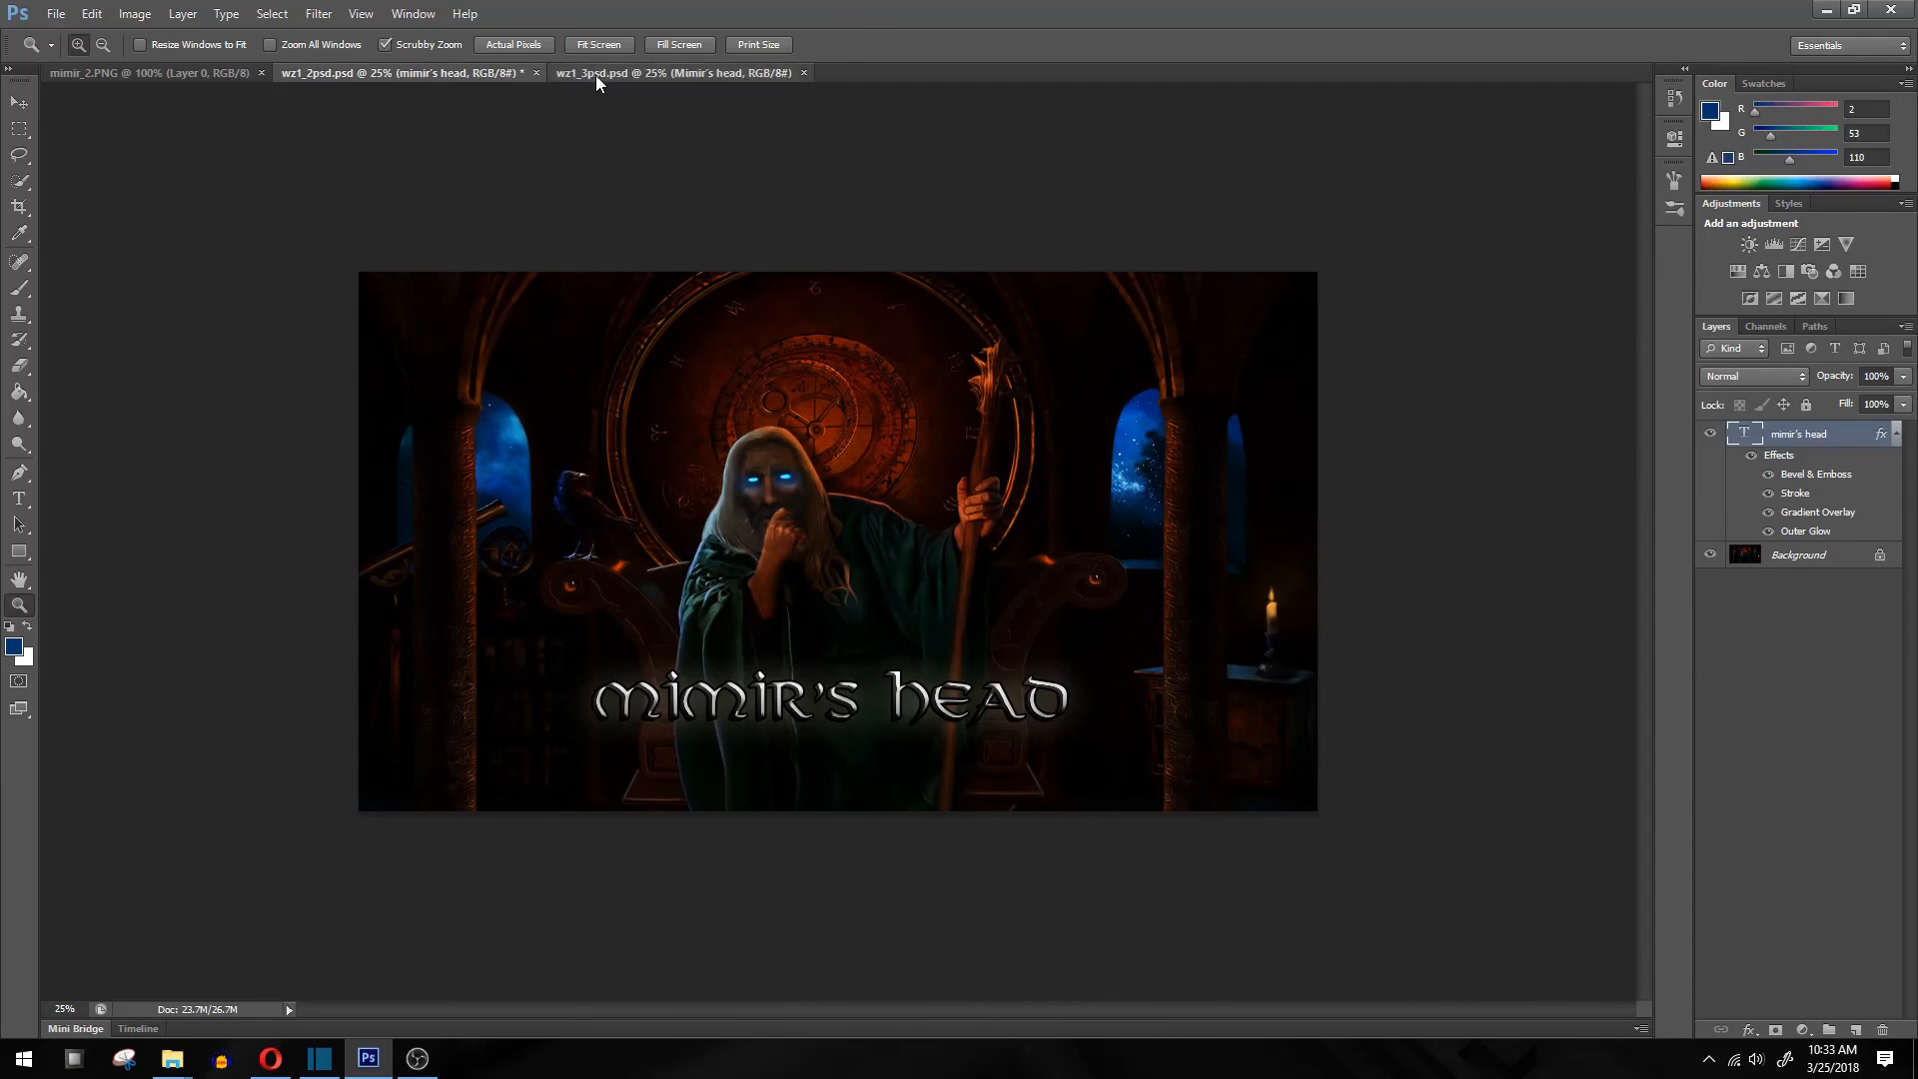
pyautogui.click(484, 72)
pyautogui.click(614, 72)
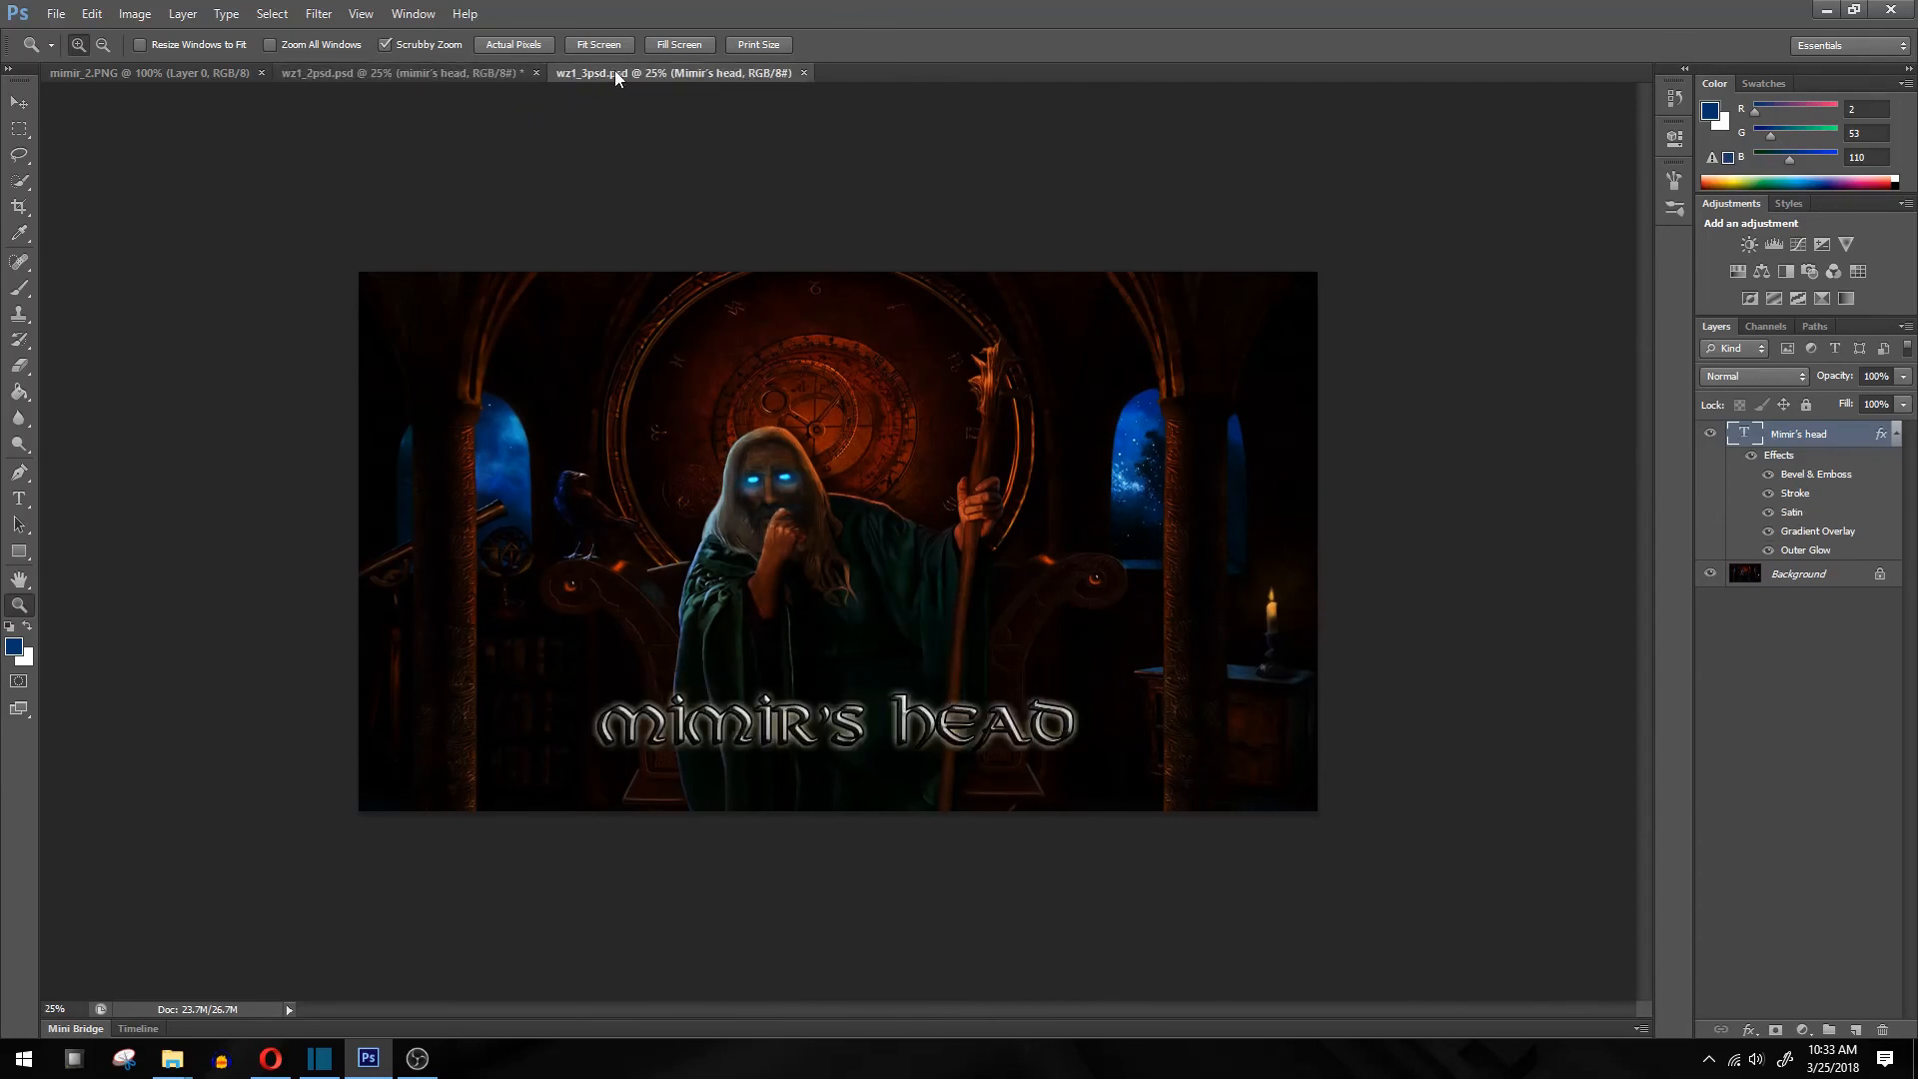
pyautogui.click(464, 72)
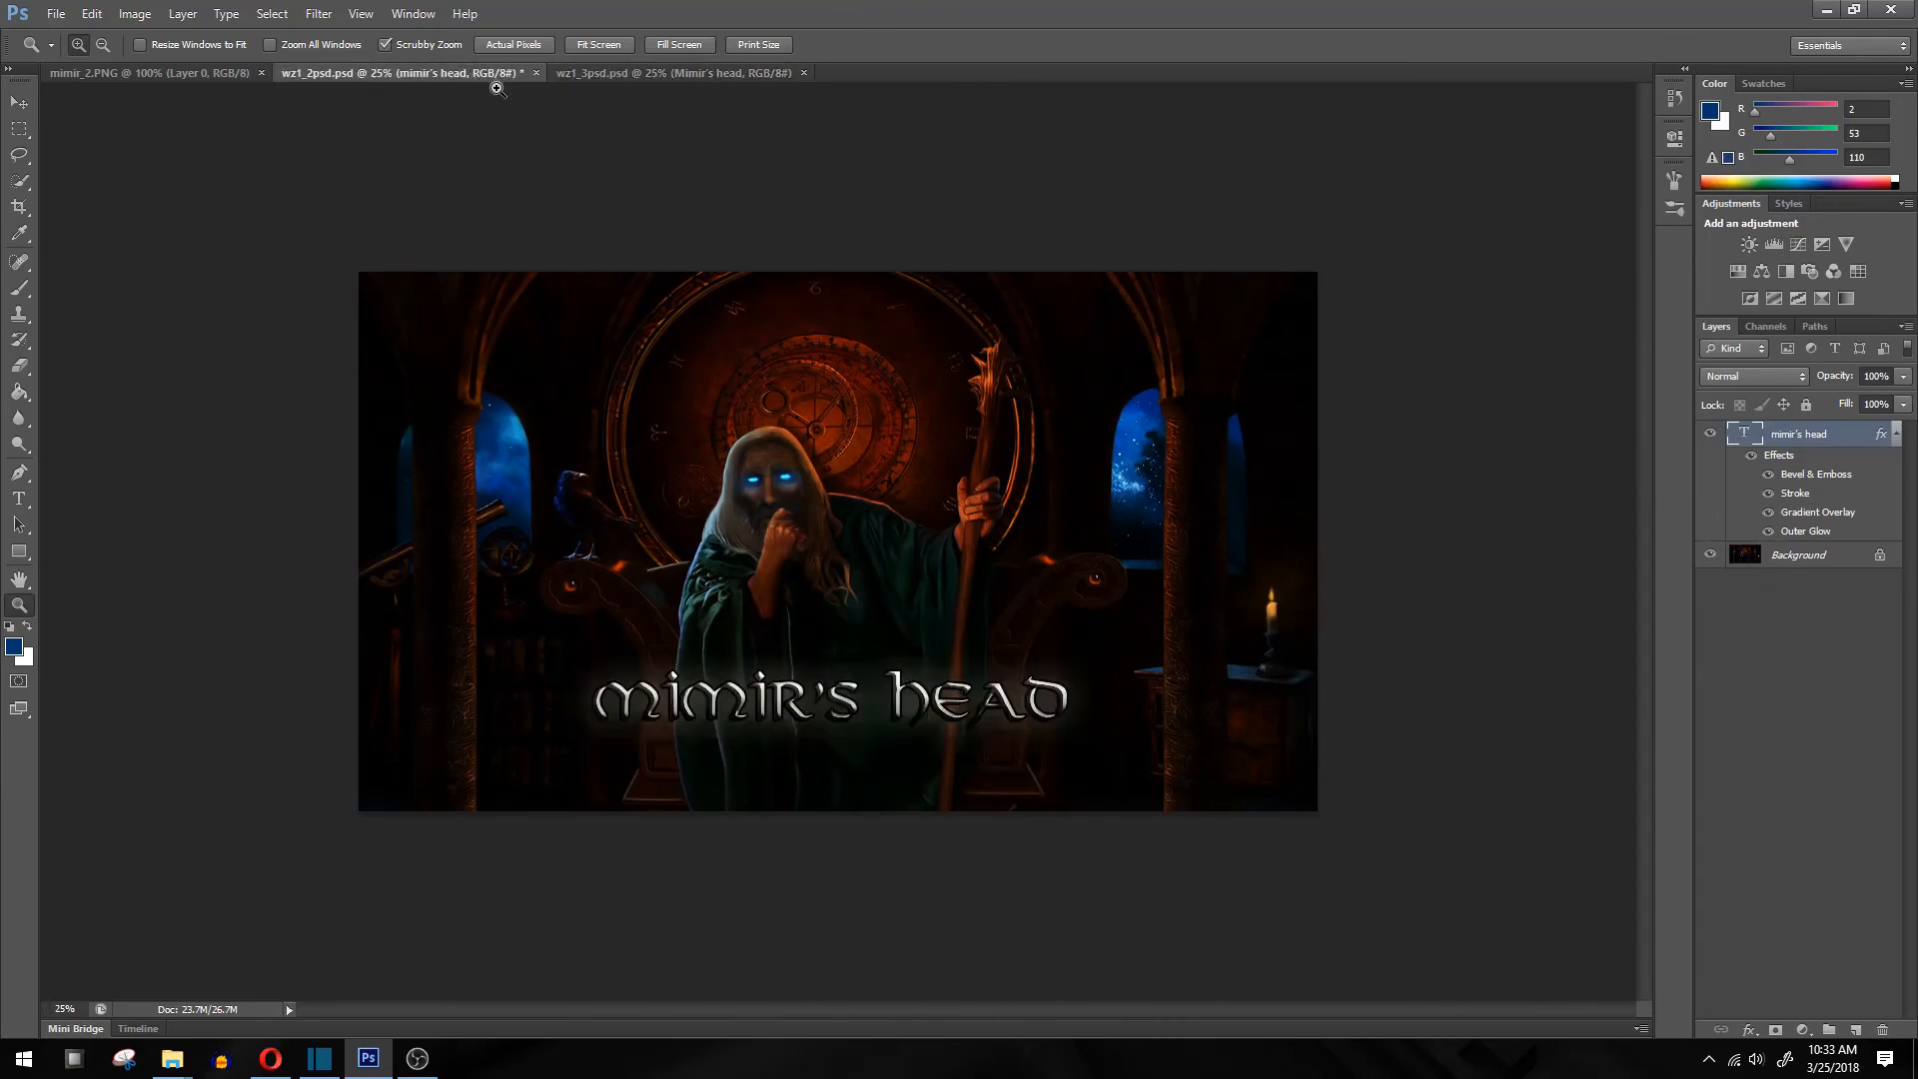
# Make the Background layer of wz1_2psd.psd active for the Brush tool, keeping it as a locked background
pyautogui.click(843, 500)
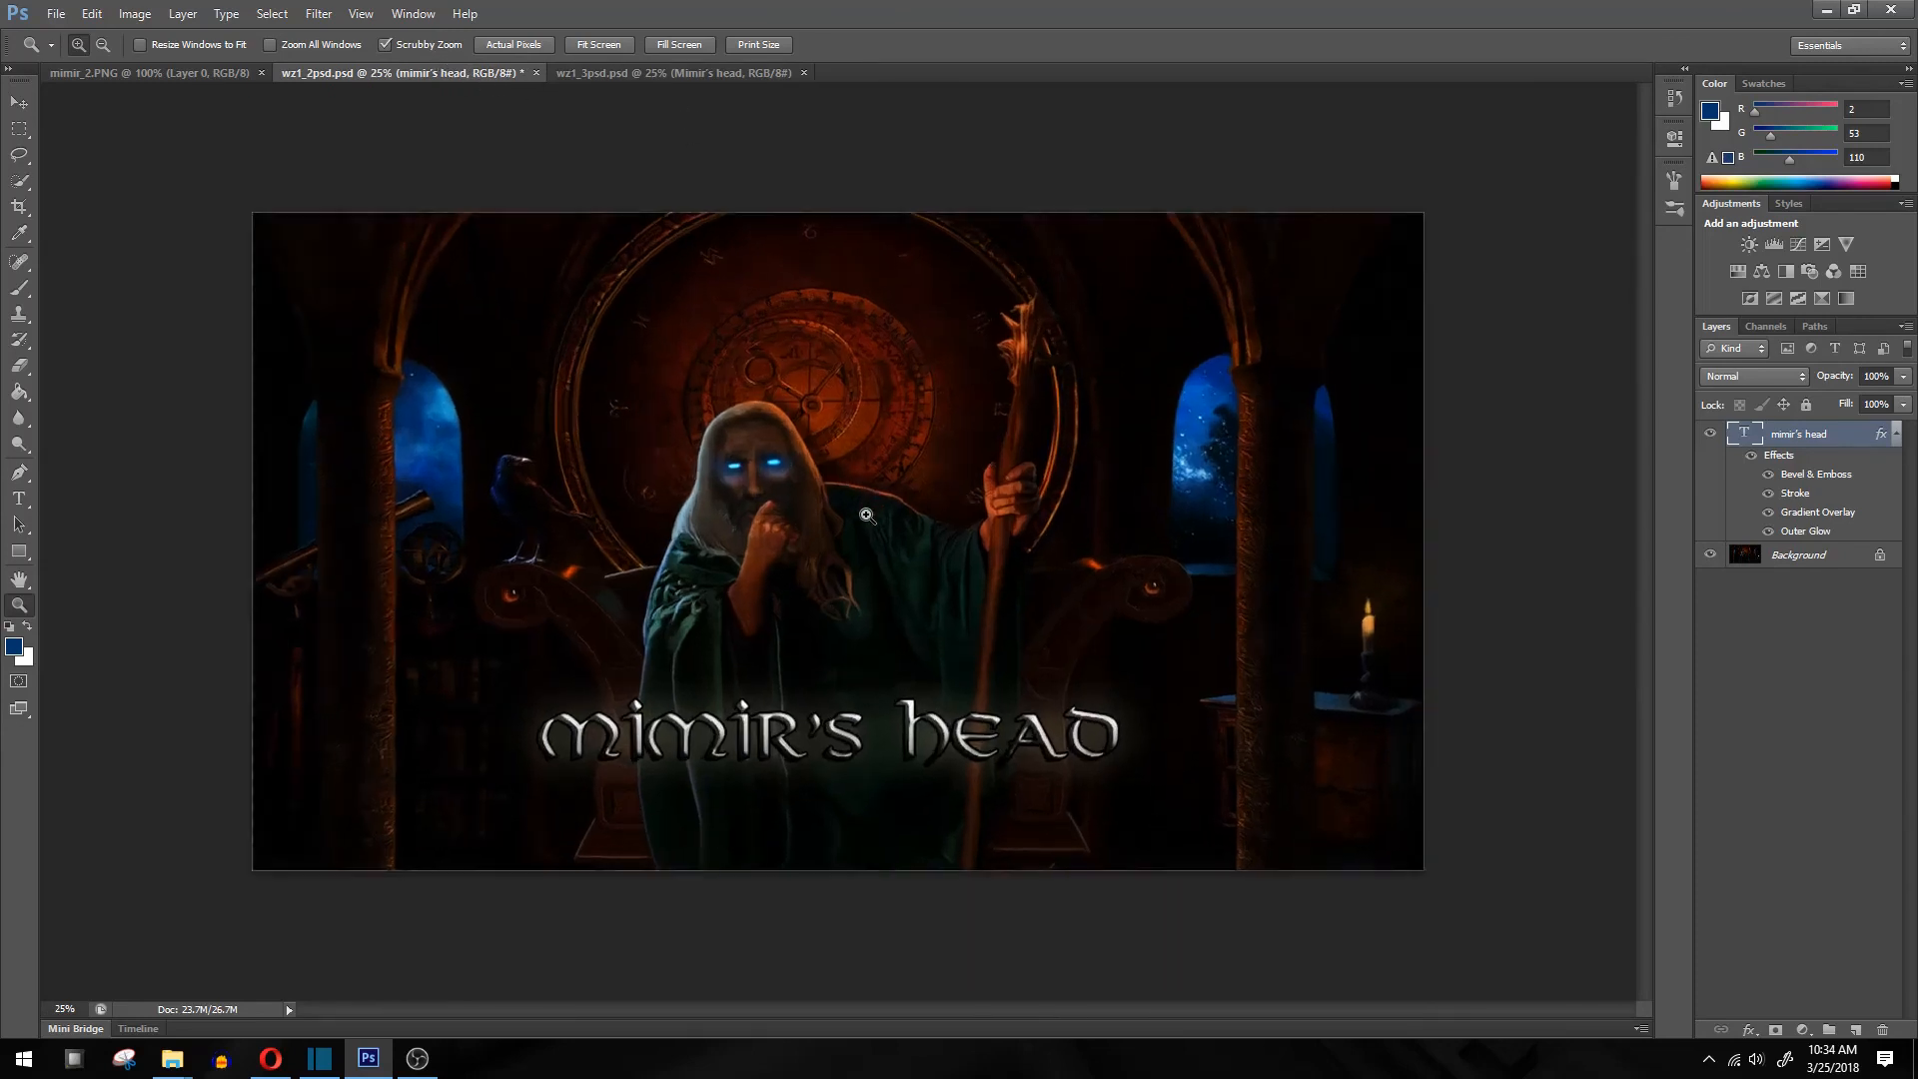
pyautogui.rightClick(835, 512)
pyautogui.click(861, 523)
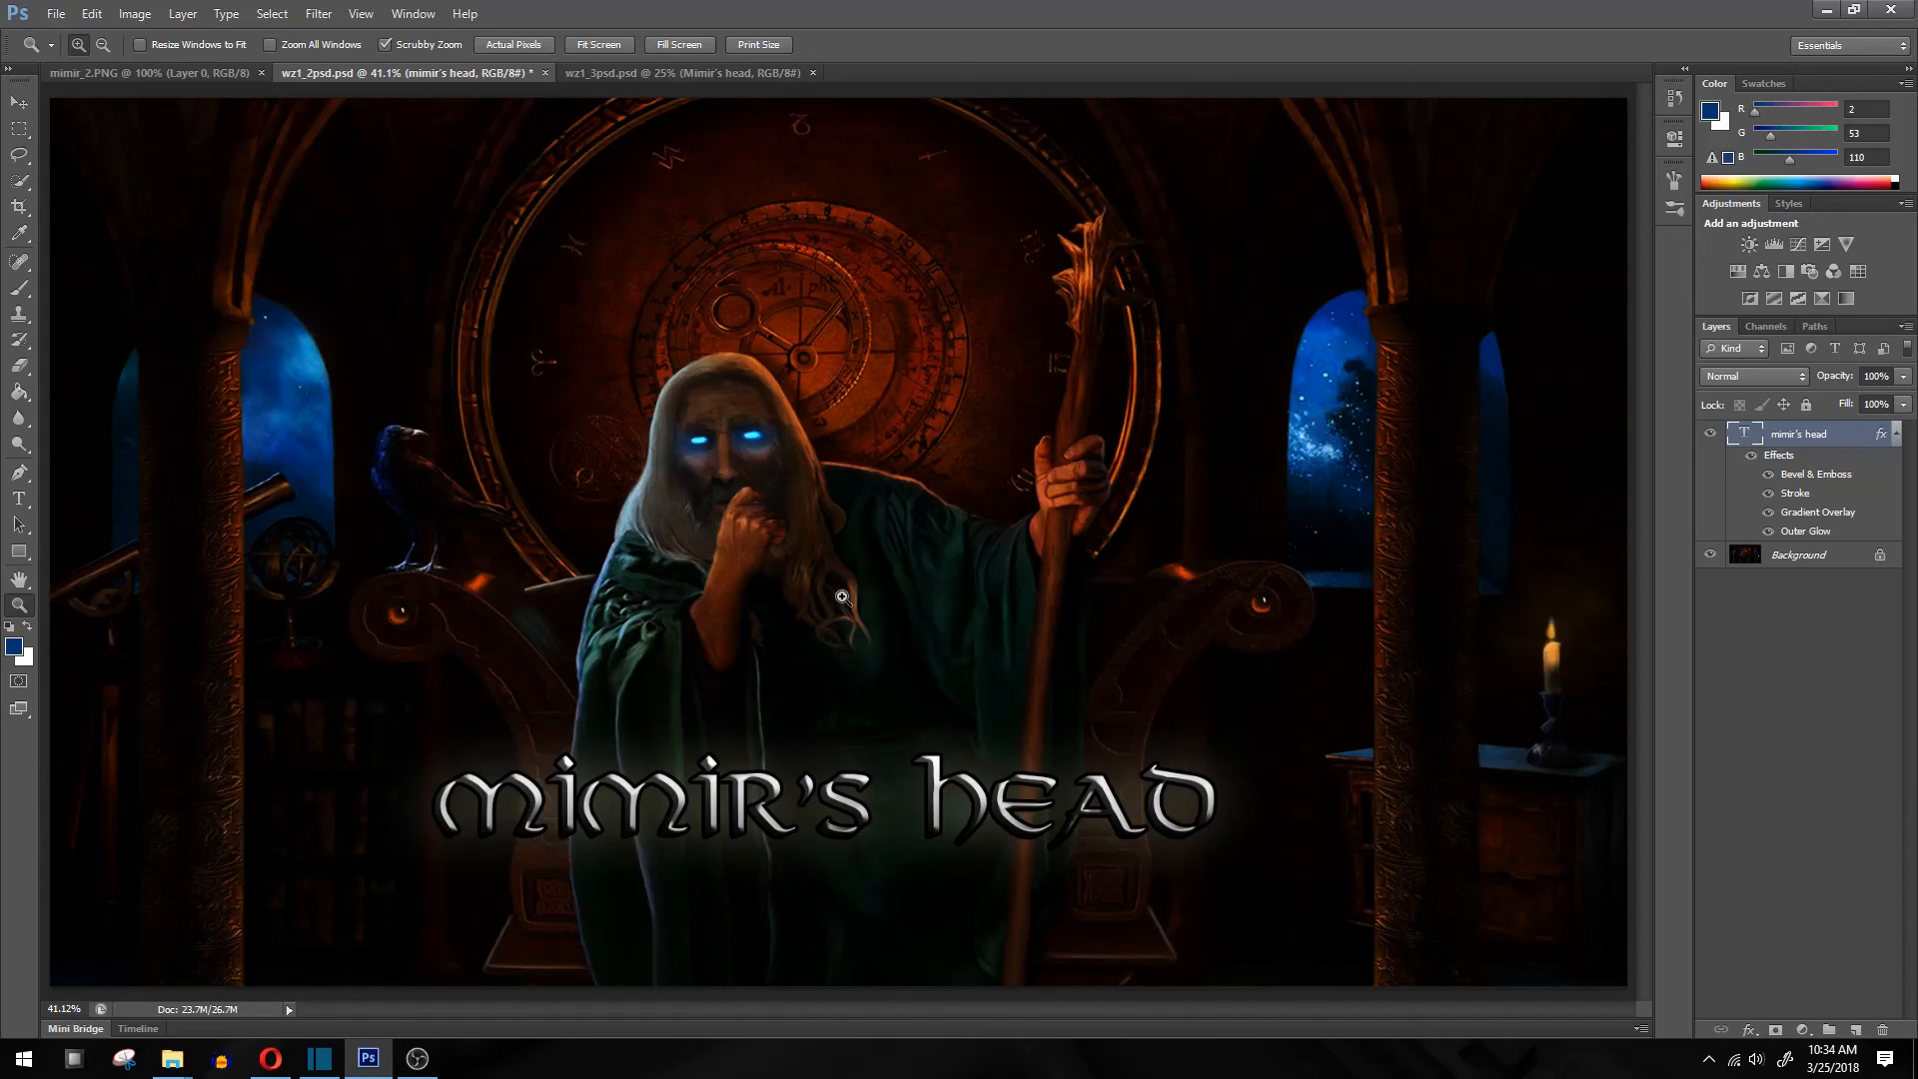
pyautogui.click(19, 288)
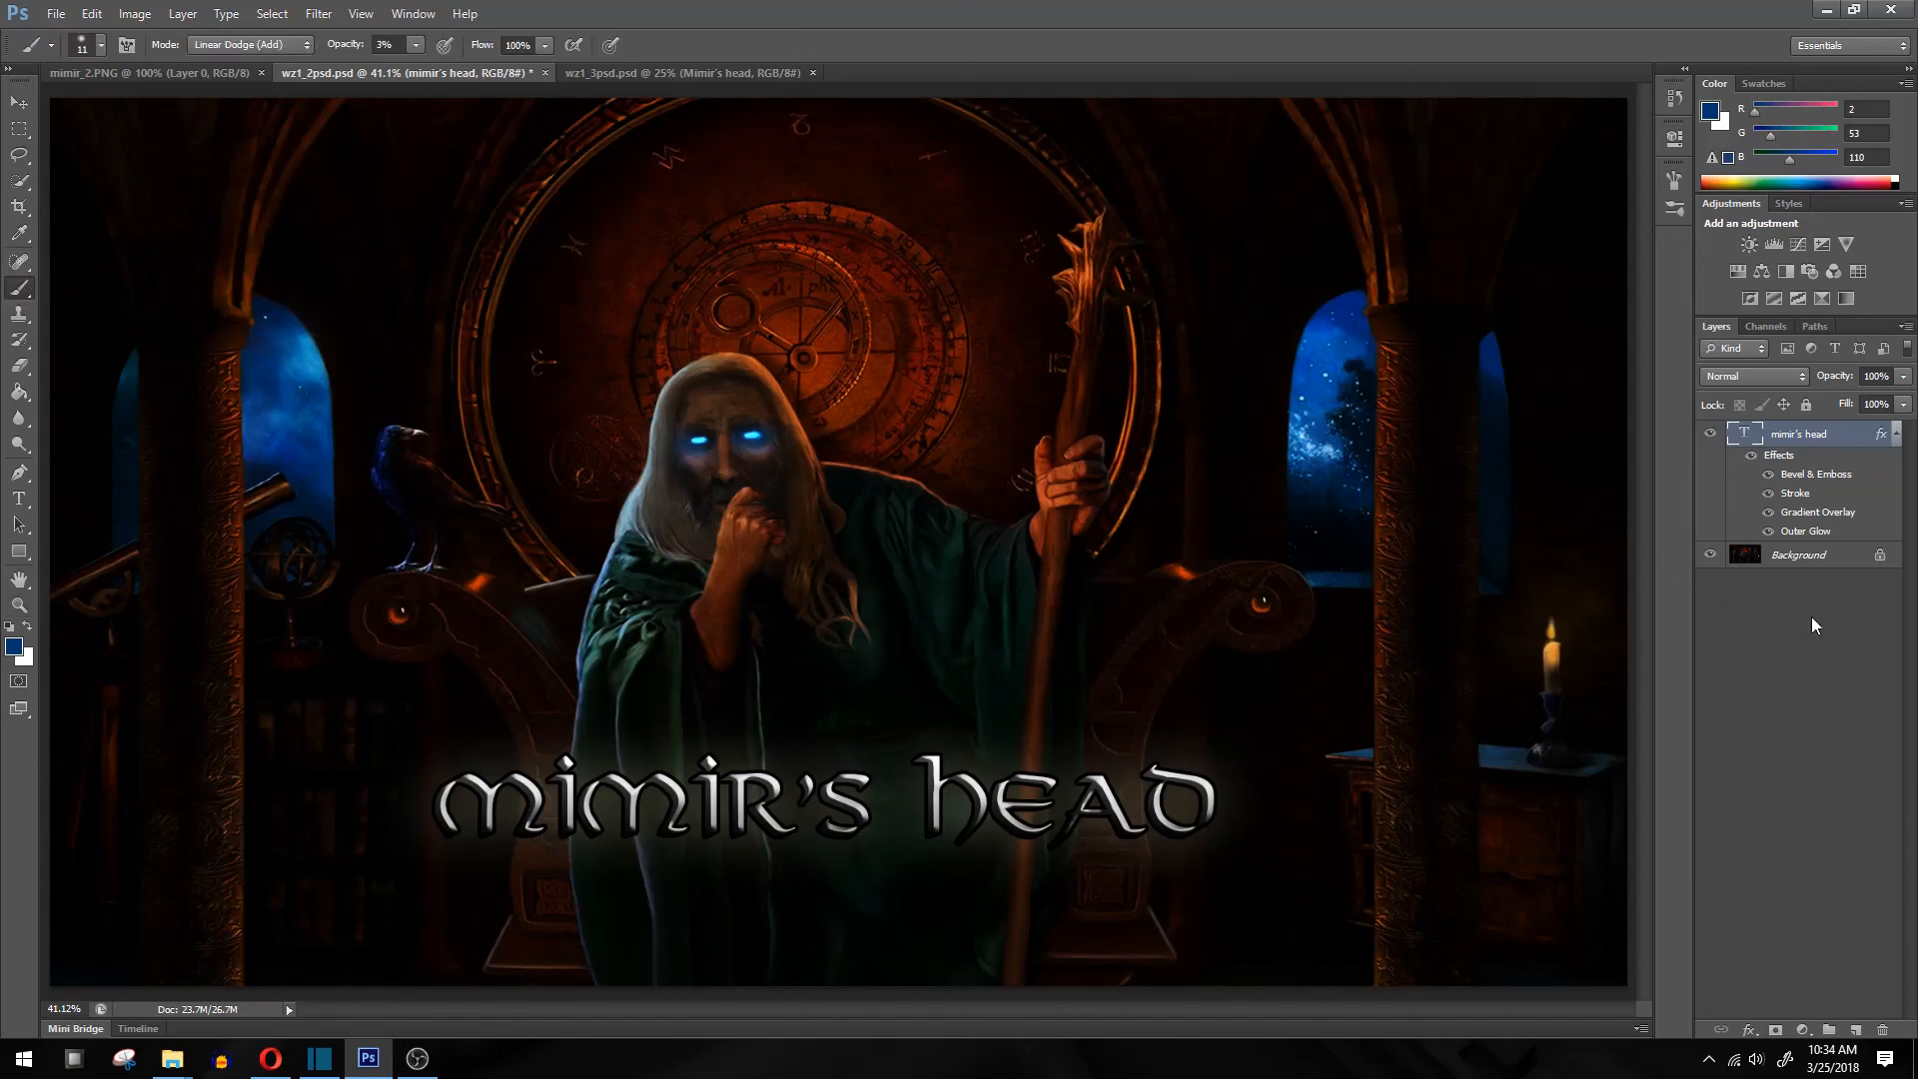
pyautogui.doubleClick(1798, 555)
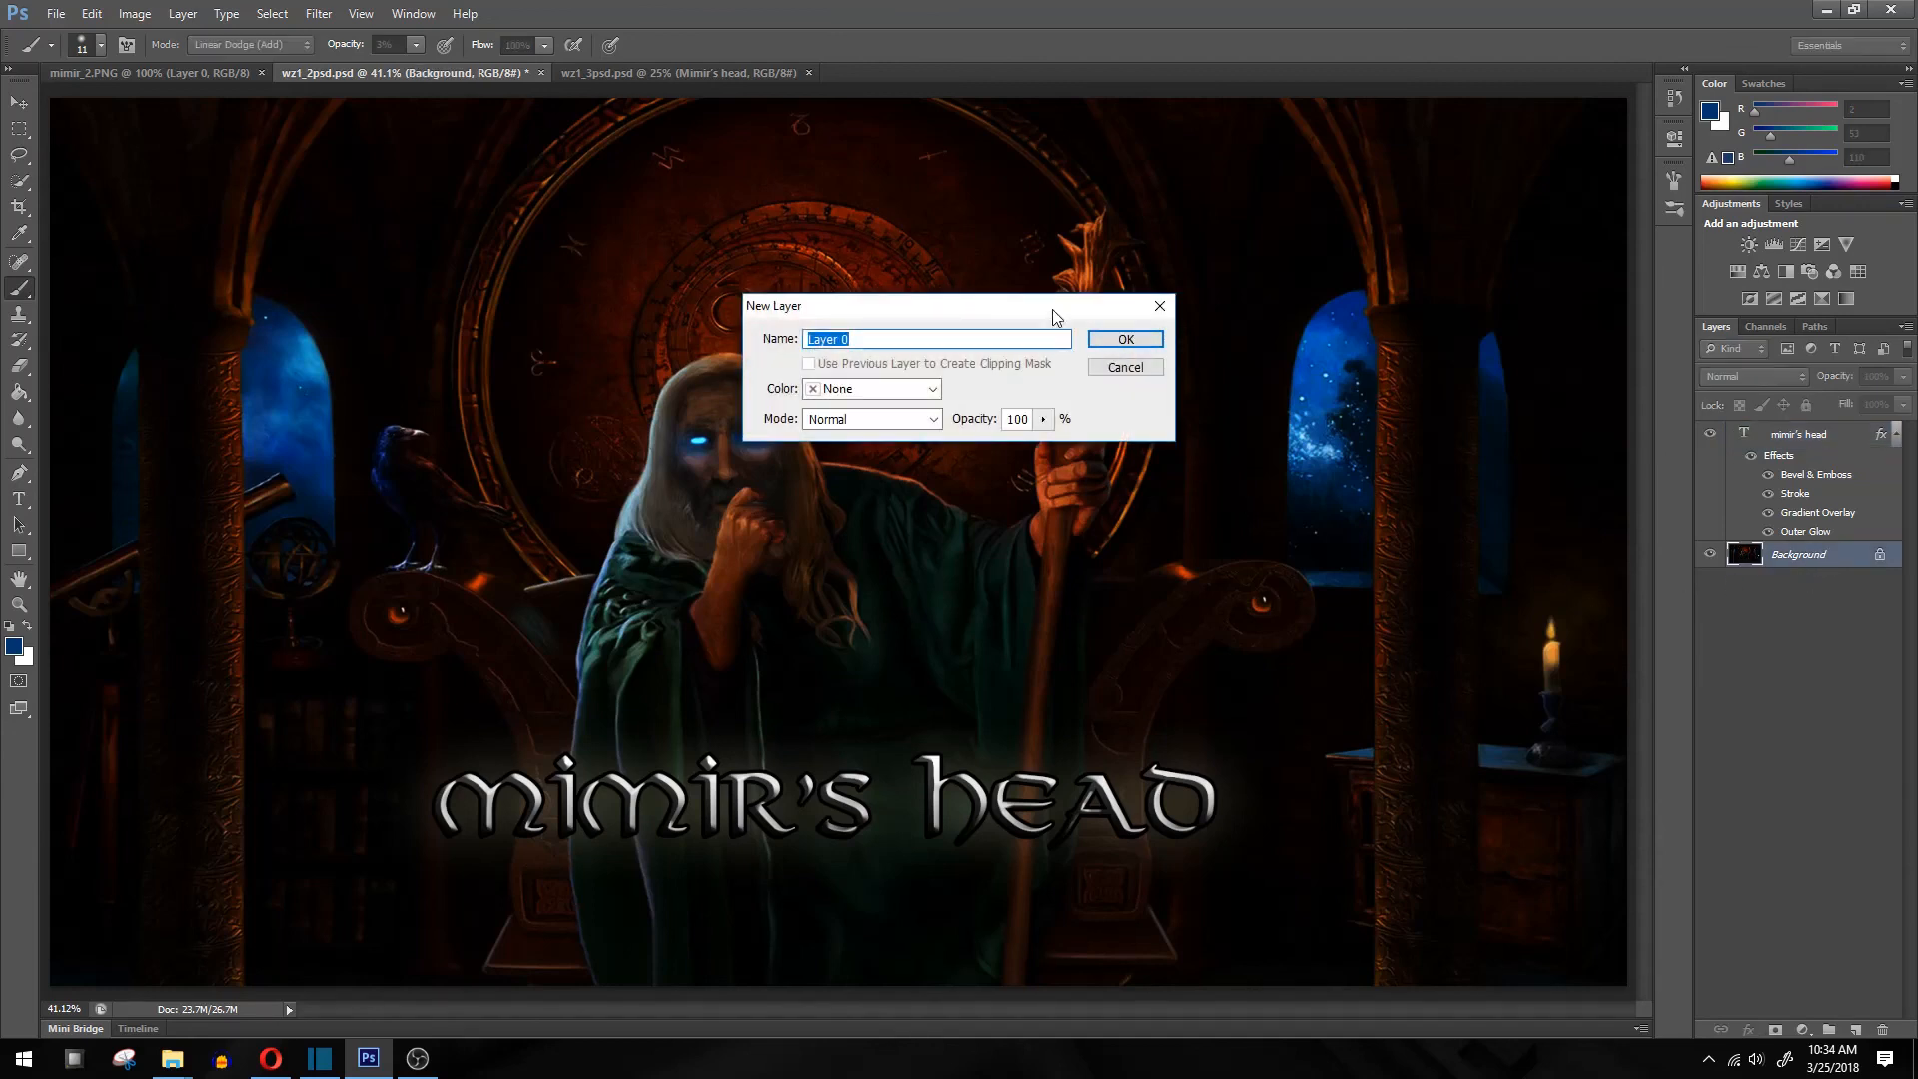
pyautogui.click(1117, 375)
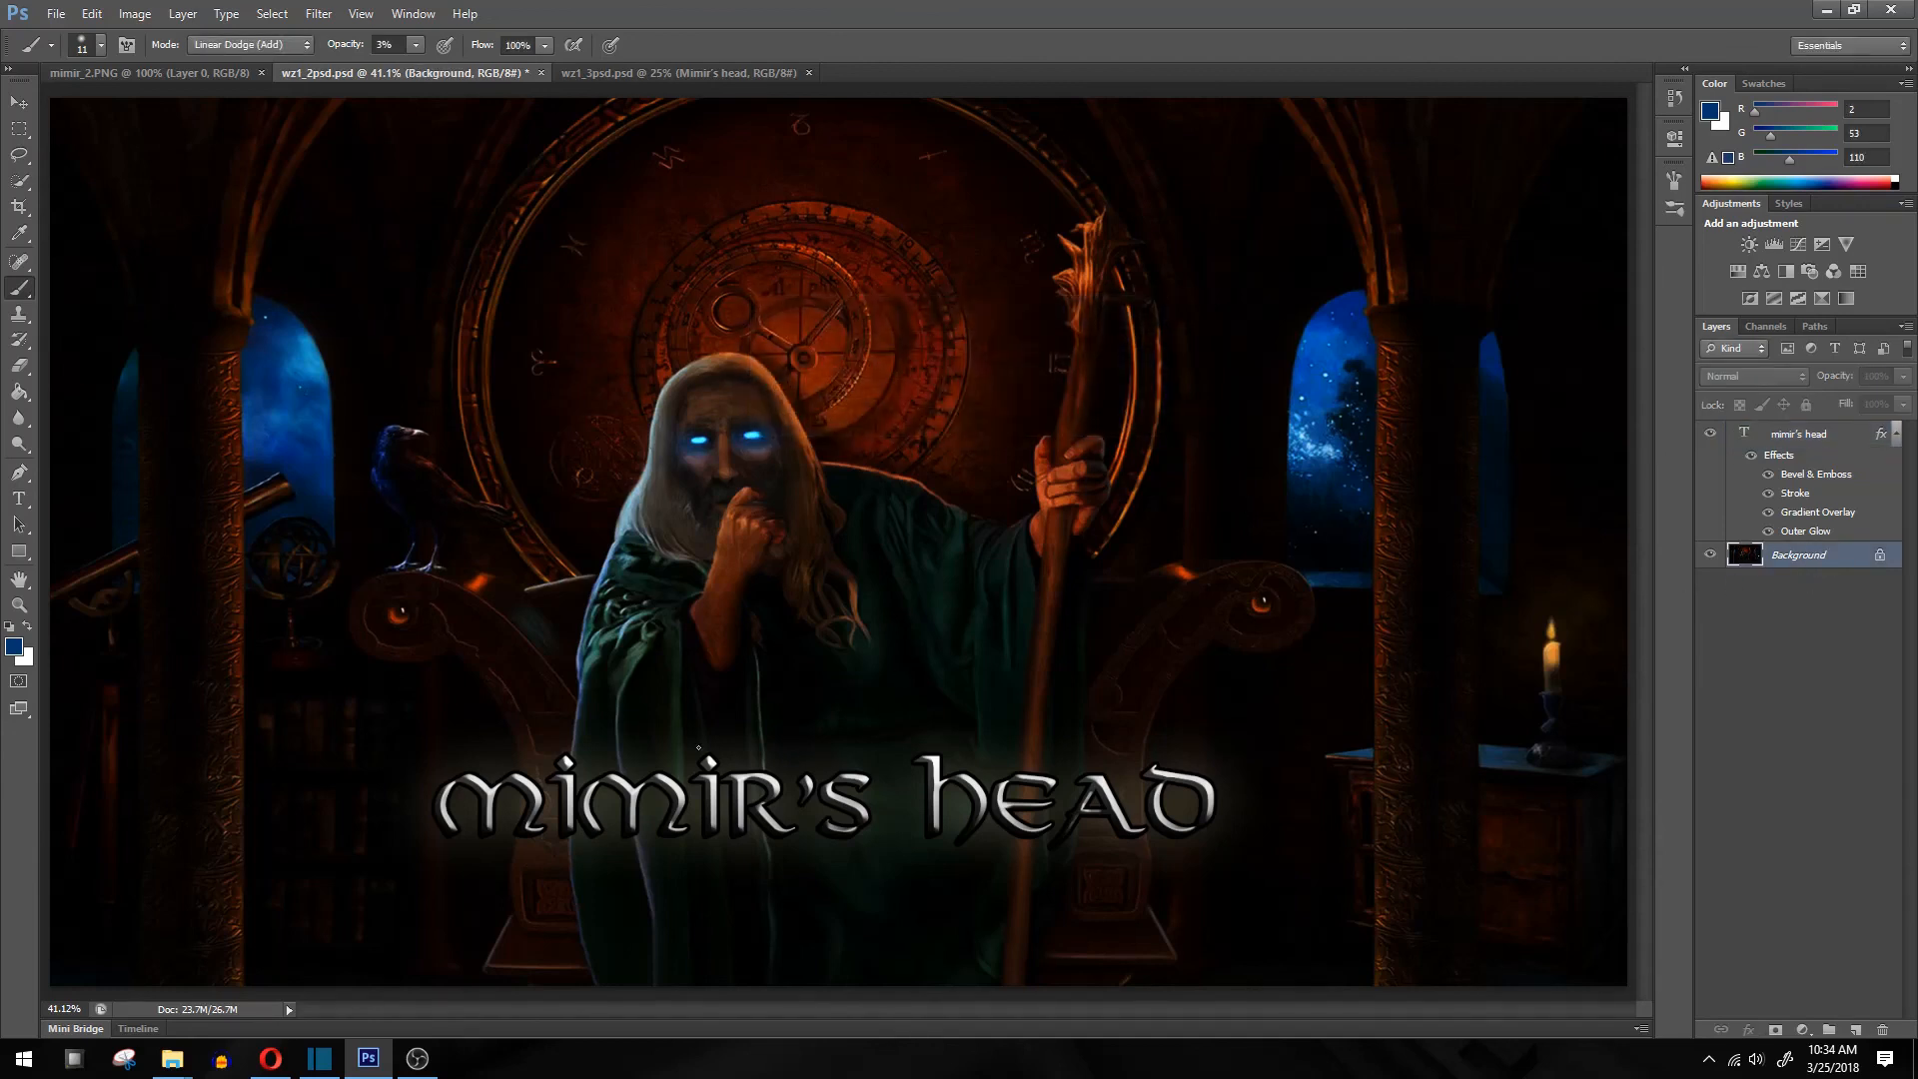